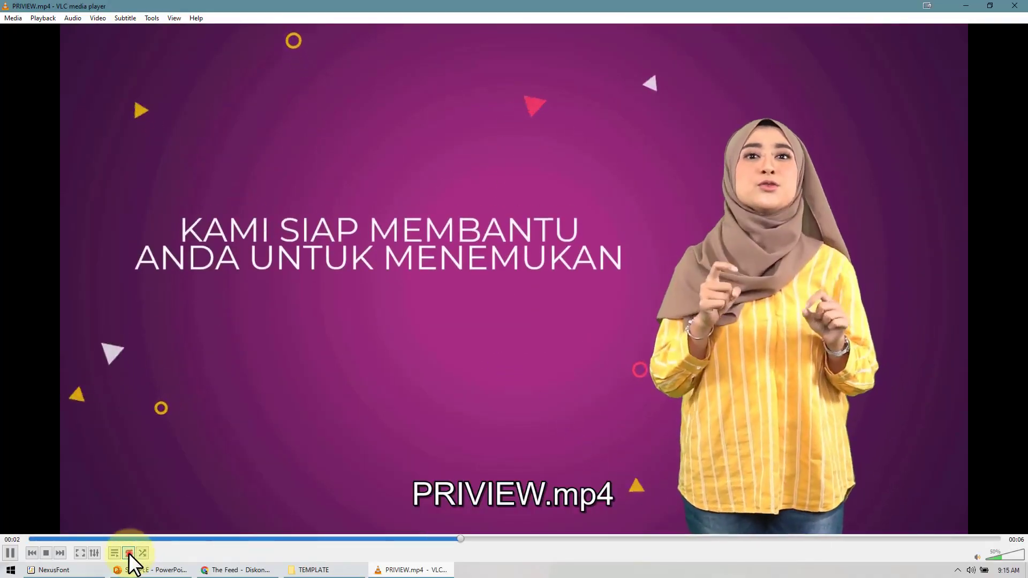
Set the preview video to repeat, then close the VLC player to reveal The Feed page.
click(129, 553)
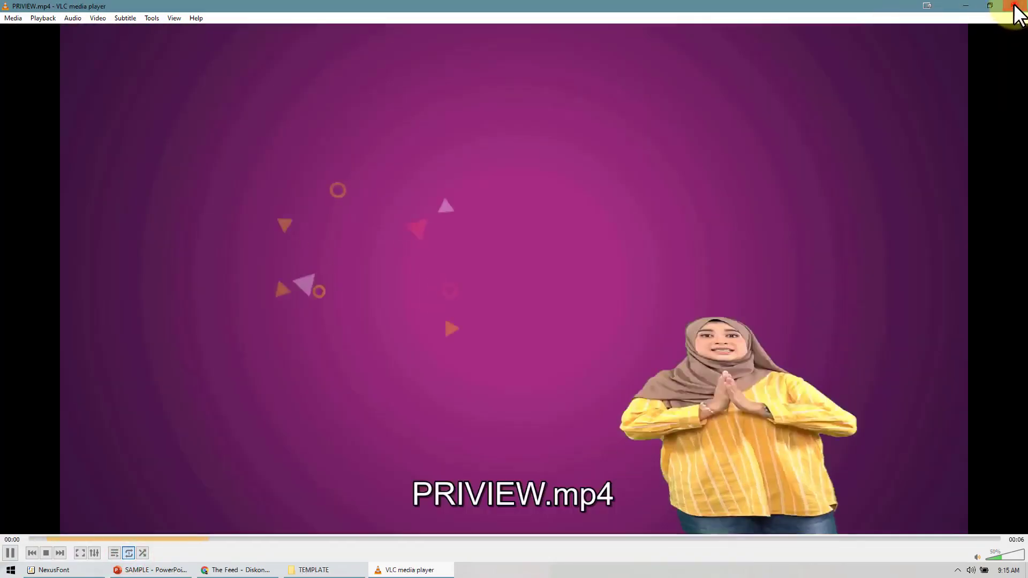
click(1013, 6)
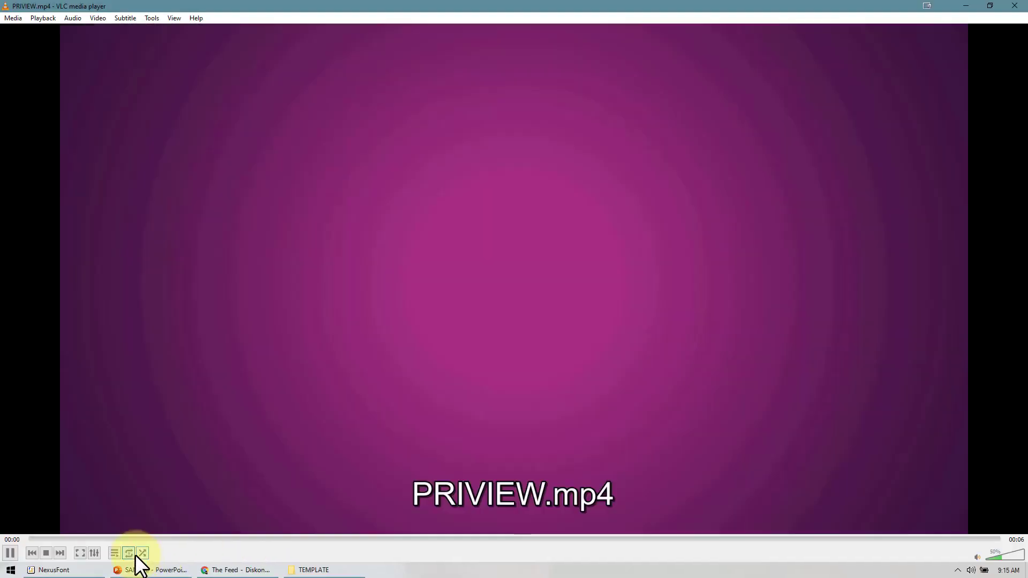
click(128, 553)
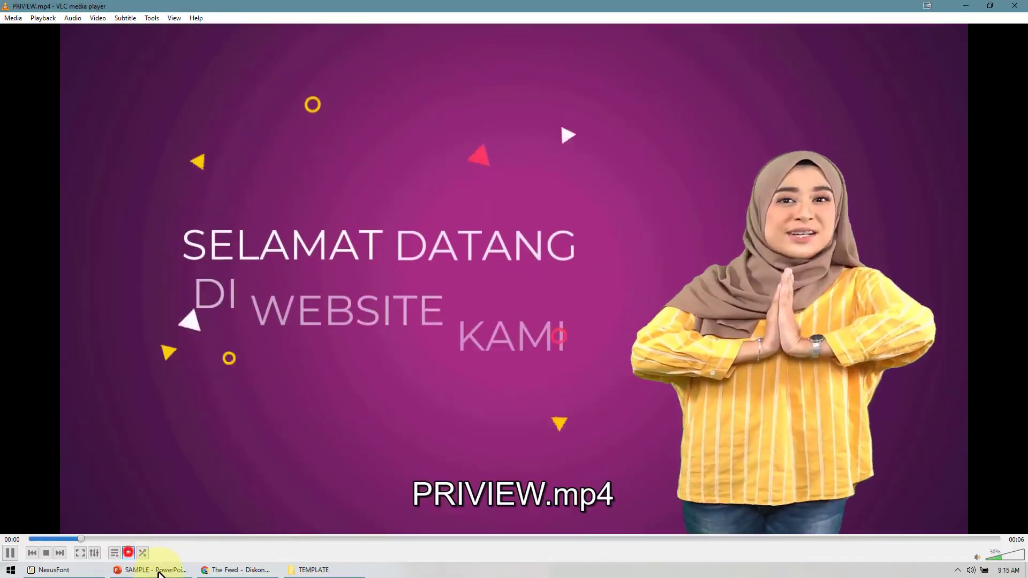
click(1014, 6)
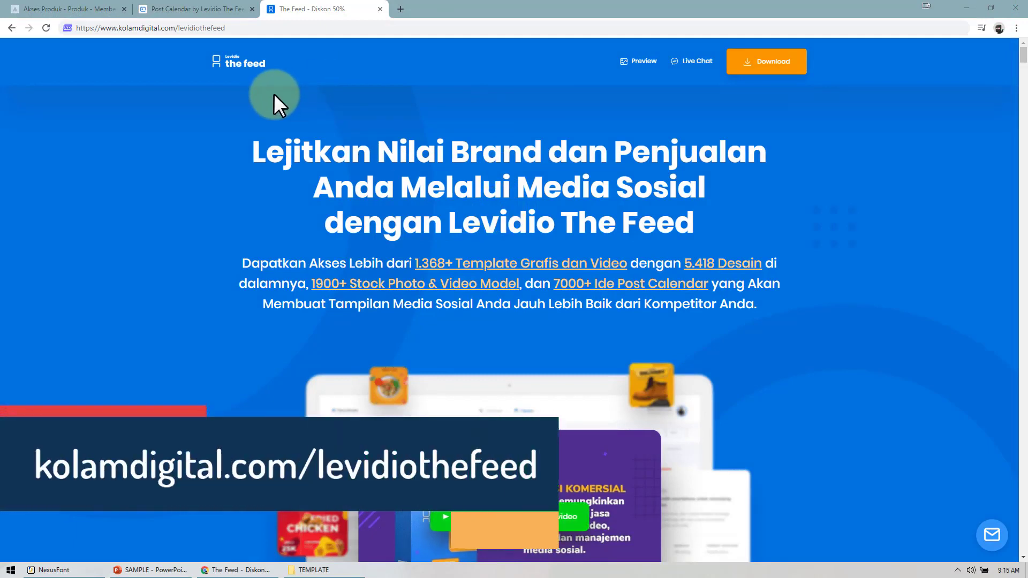
Bring the SAMPLE deck forward and flip through its three slides.
click(182, 560)
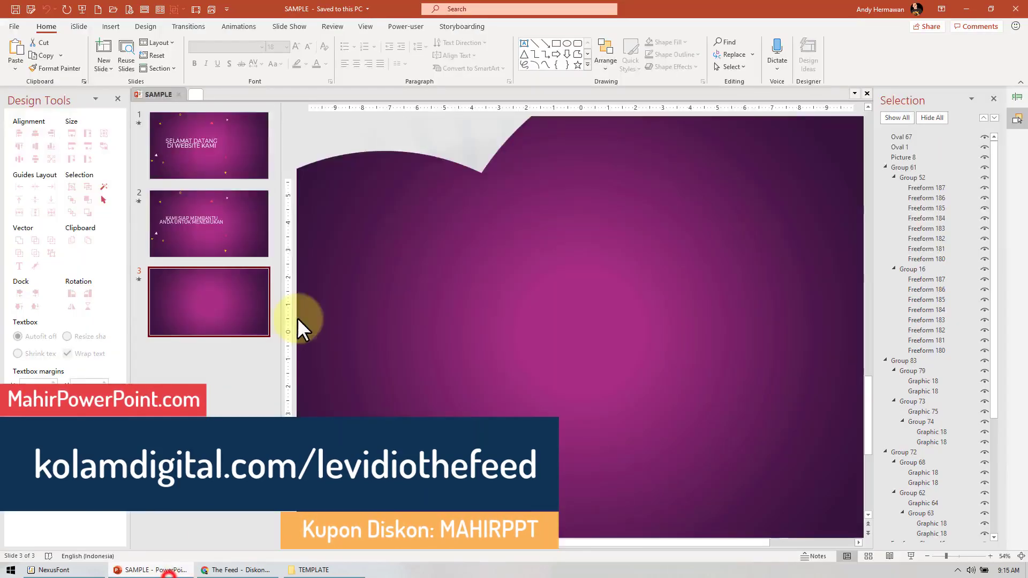
click(209, 157)
click(225, 220)
click(234, 288)
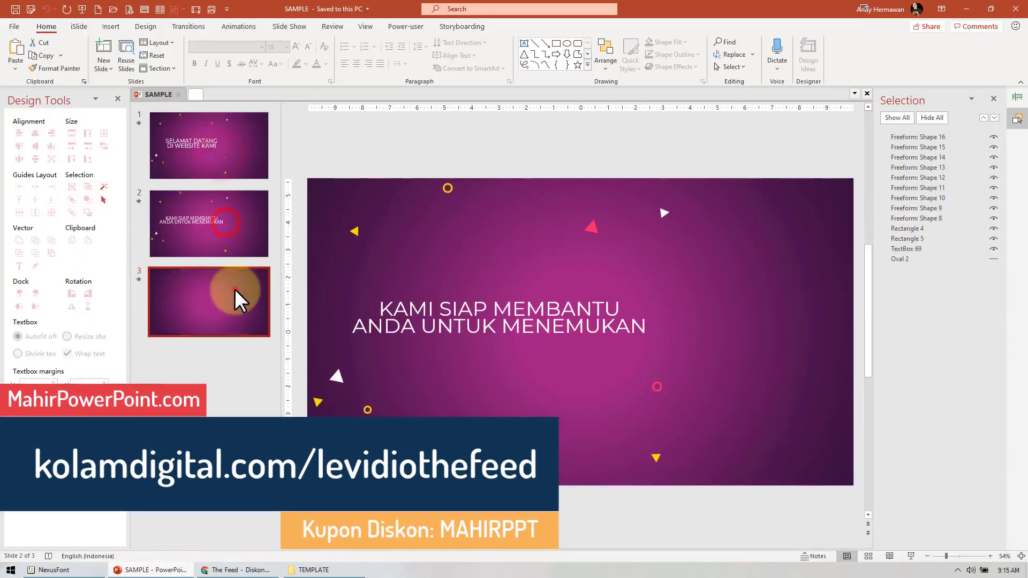
click(195, 157)
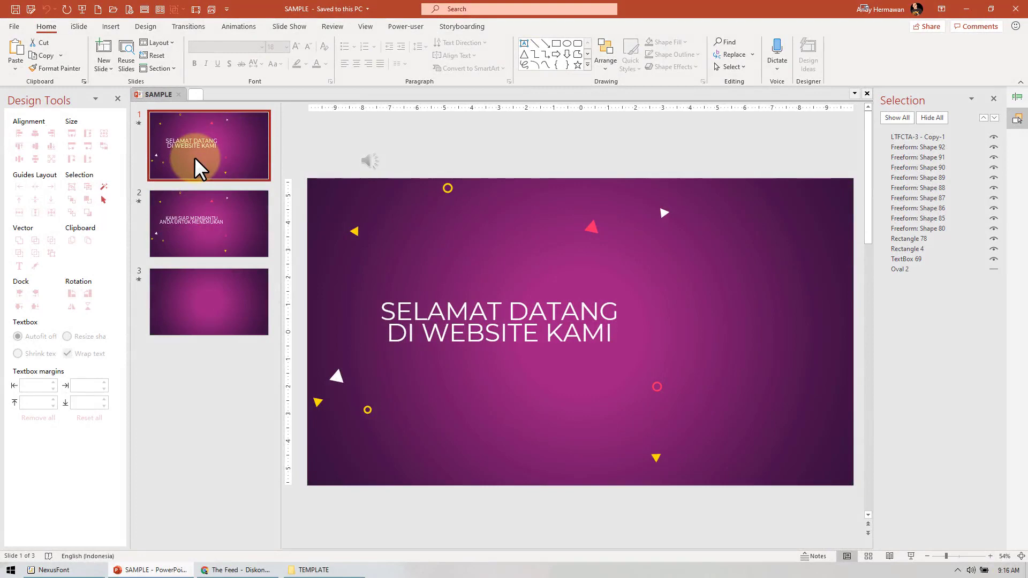
click(206, 200)
click(234, 303)
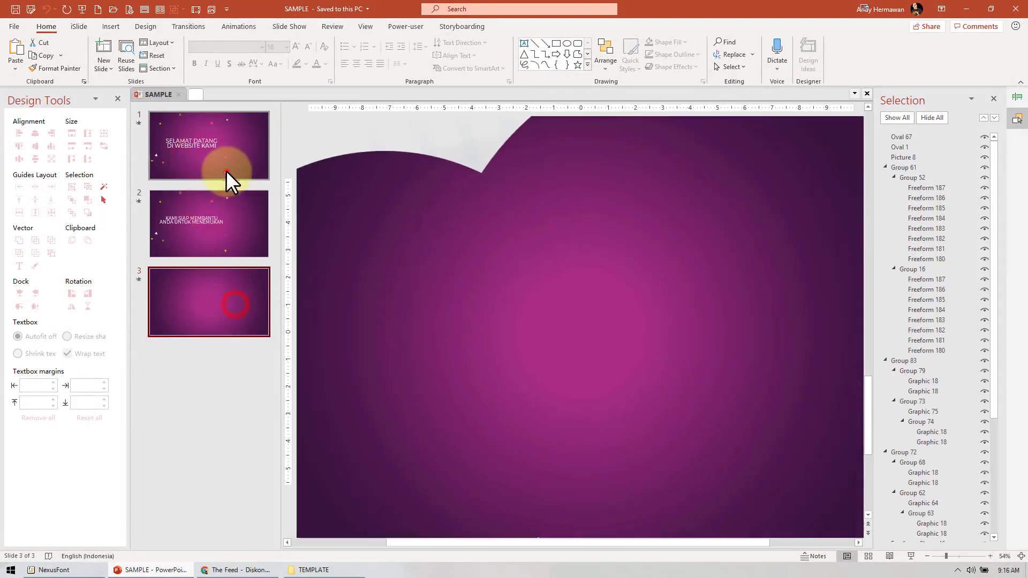
click(226, 170)
click(253, 256)
click(248, 310)
click(217, 157)
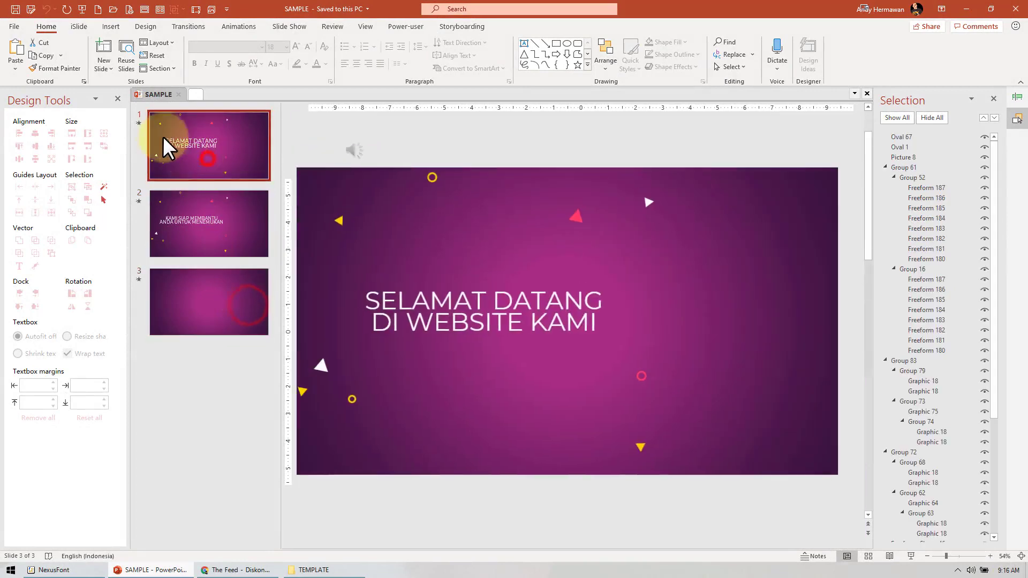
Replay the animations on slides 1, 2 and 3 in turn.
click(139, 121)
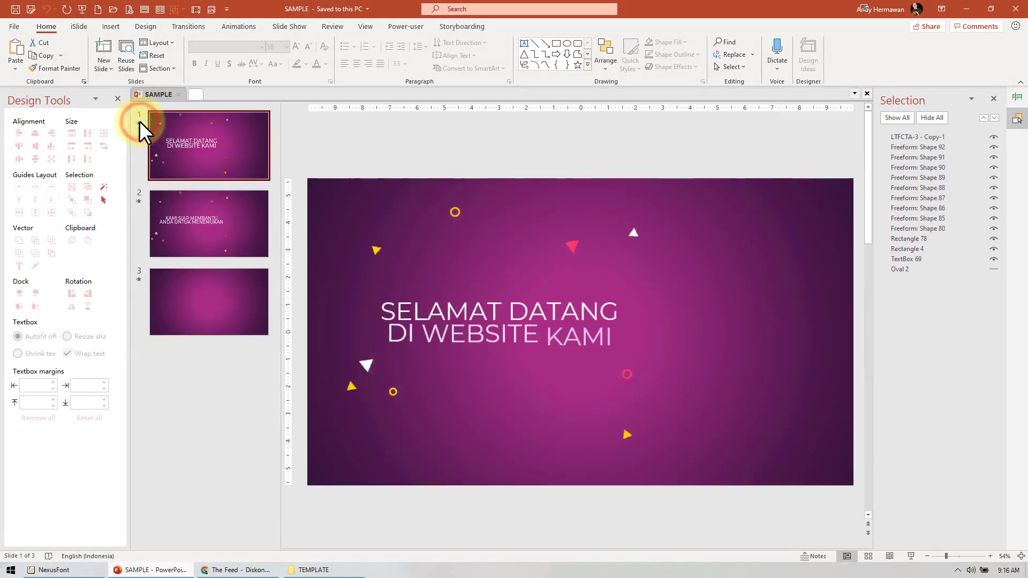
click(208, 232)
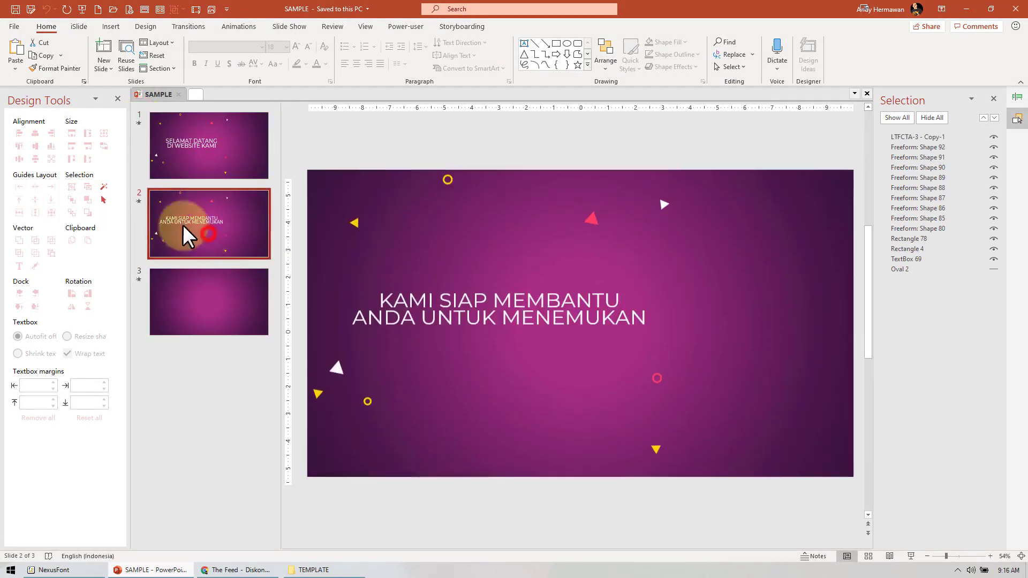
click(138, 200)
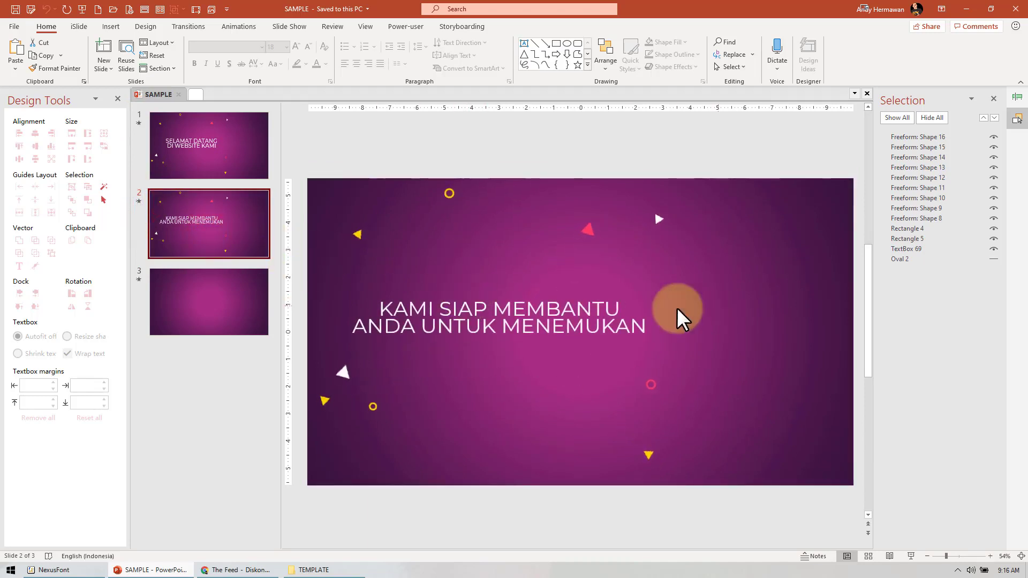
click(228, 293)
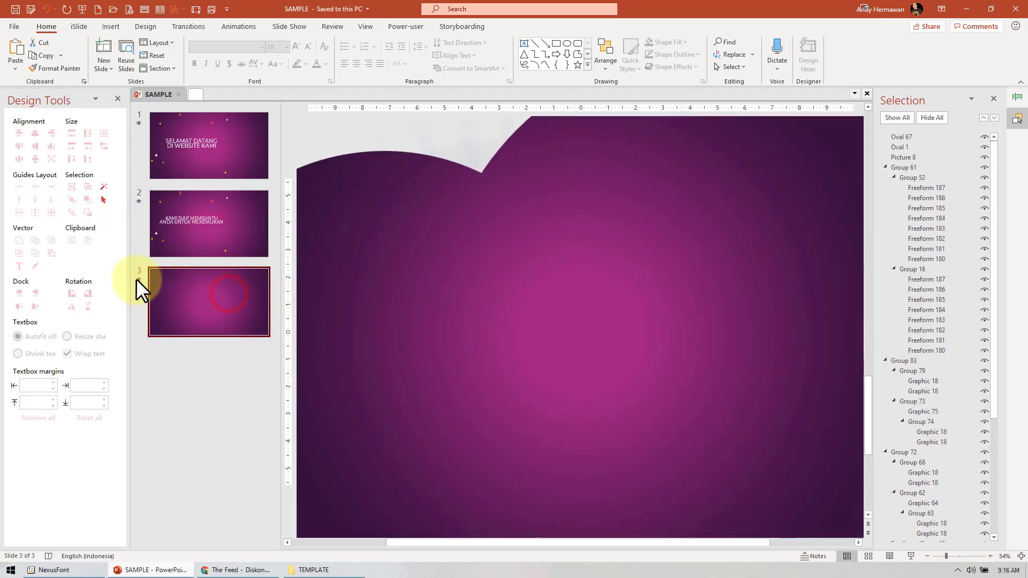
click(138, 279)
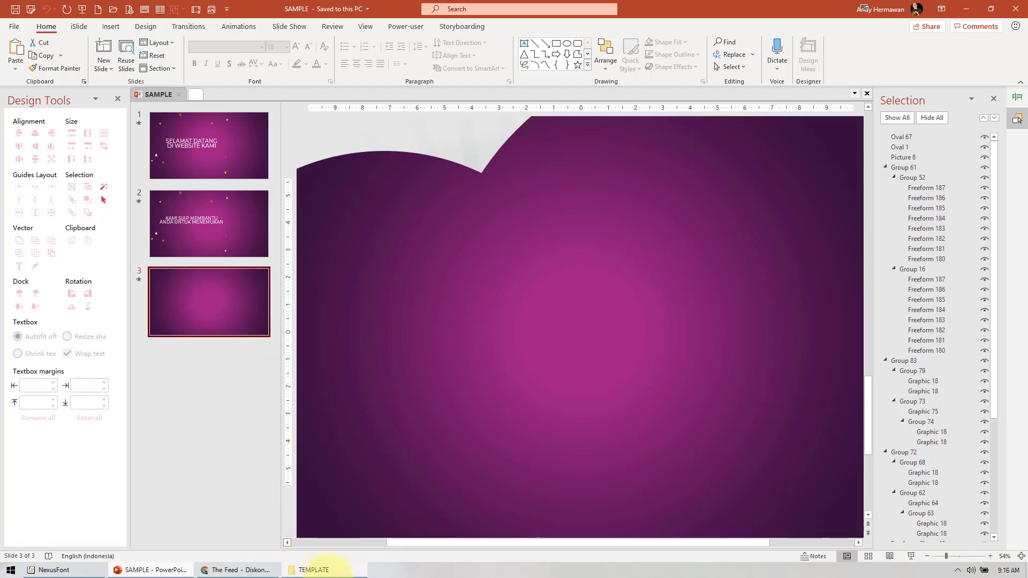
click(314, 570)
Scroll The Feed page down to Module #11 and highlight '367 Video Footage'.
mouse_move(235, 569)
click(208, 569)
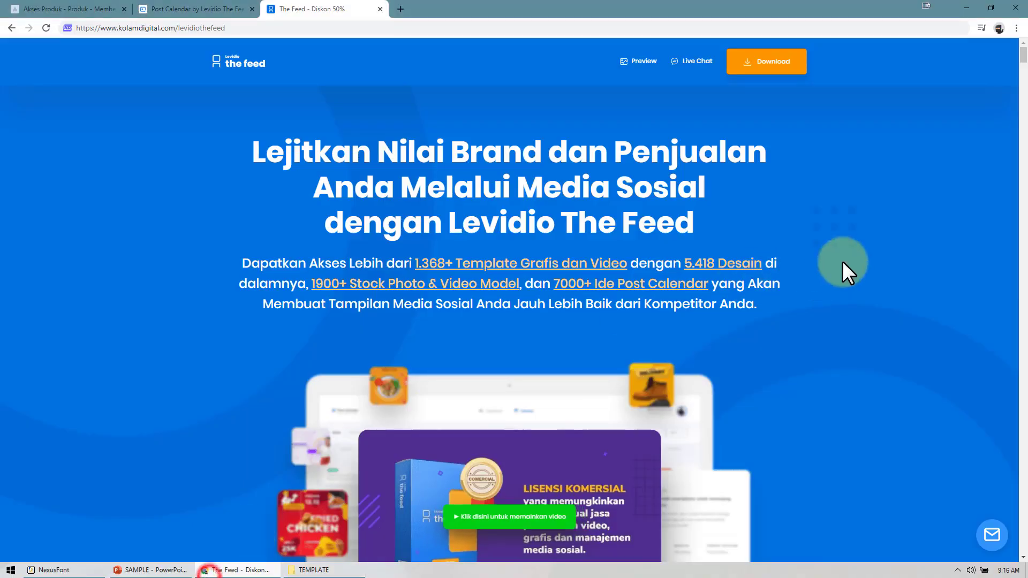
scroll(1015, 185, down, 5)
scroll(1015, 185, down, 10)
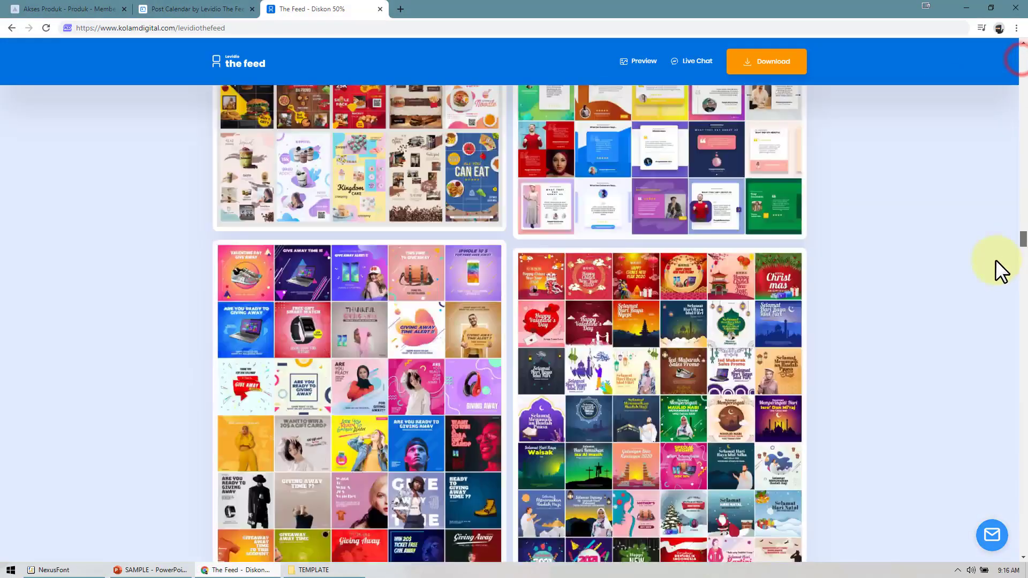
scroll(995, 260, down, 10)
scroll(981, 320, down, 10)
scroll(974, 344, down, 10)
scroll(970, 381, down, 10)
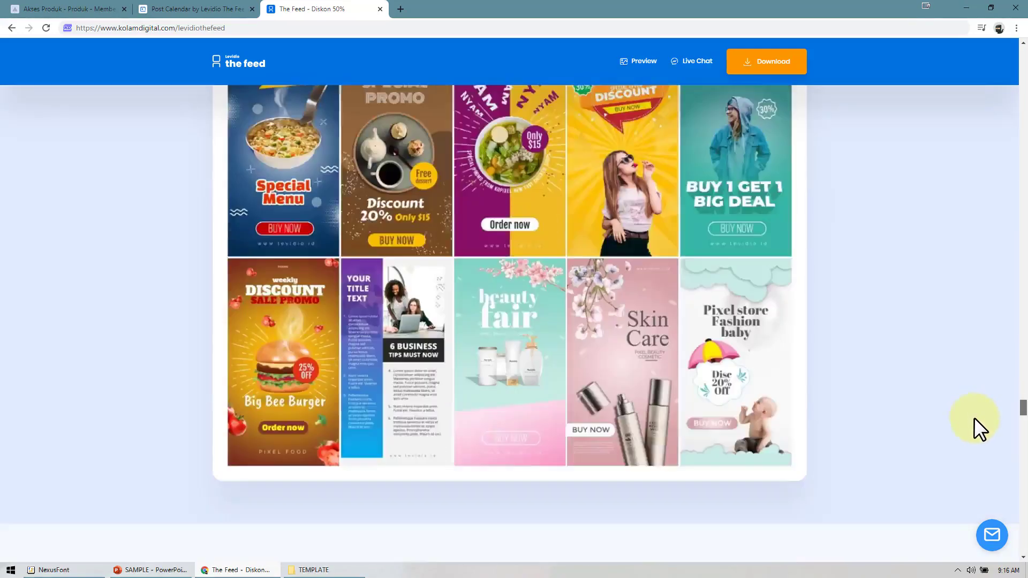
scroll(975, 416, down, 10)
scroll(894, 390, down, 5)
scroll(683, 333, down, 5)
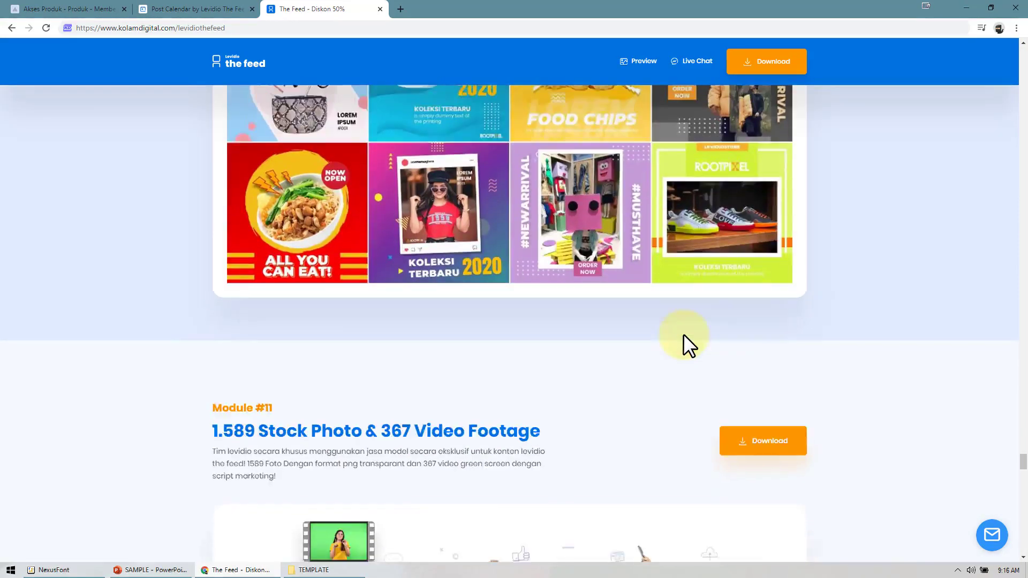
scroll(643, 321, down, 5)
drag(380, 128, 548, 122)
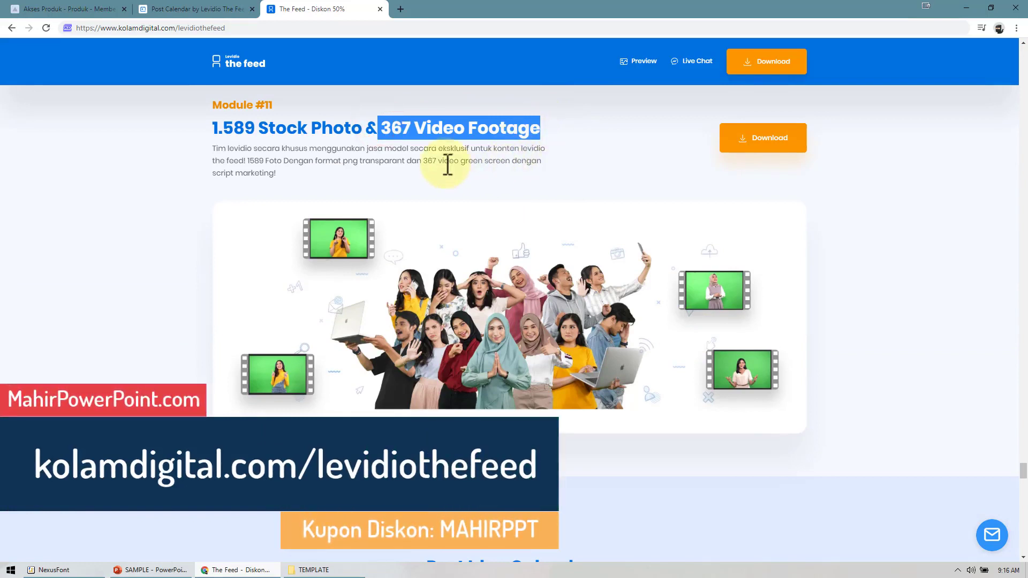
Open Module #11 Stock Video Footage > Video Footage > the presenter's folder > Outfit 1.
click(332, 570)
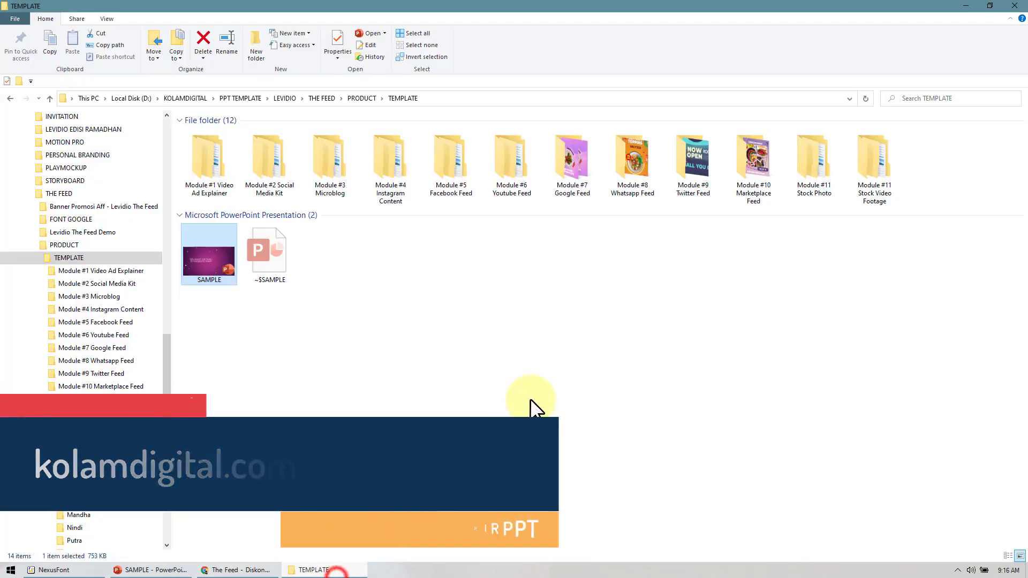
click(532, 399)
double_click(899, 179)
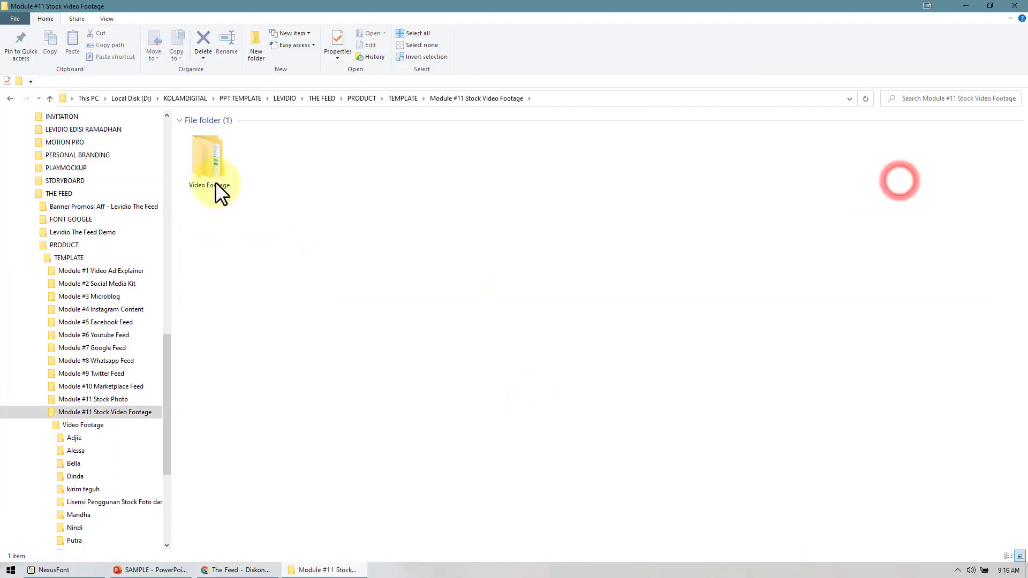
click(217, 180)
double_click(220, 181)
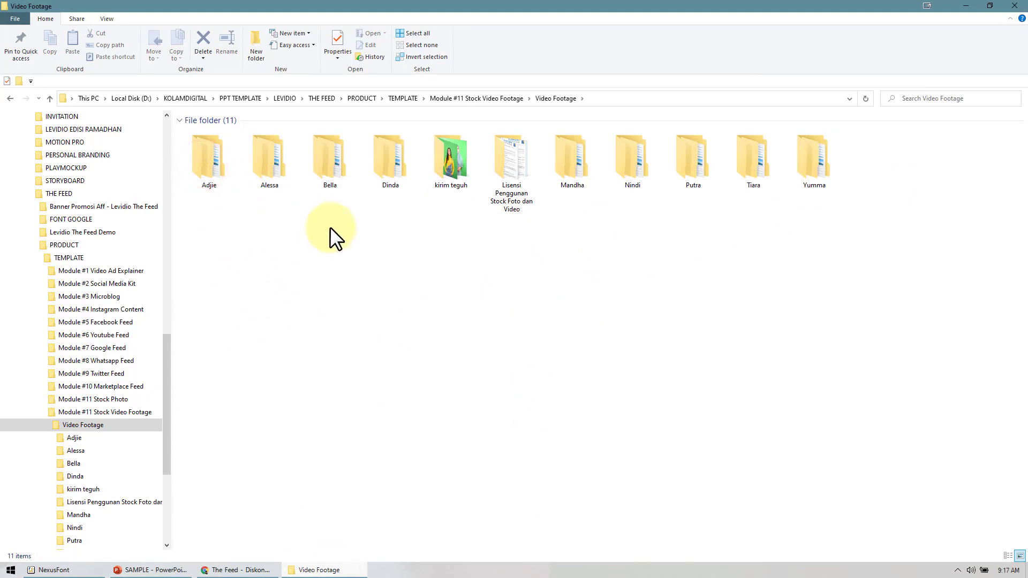
click(326, 174)
double_click(327, 174)
double_click(264, 173)
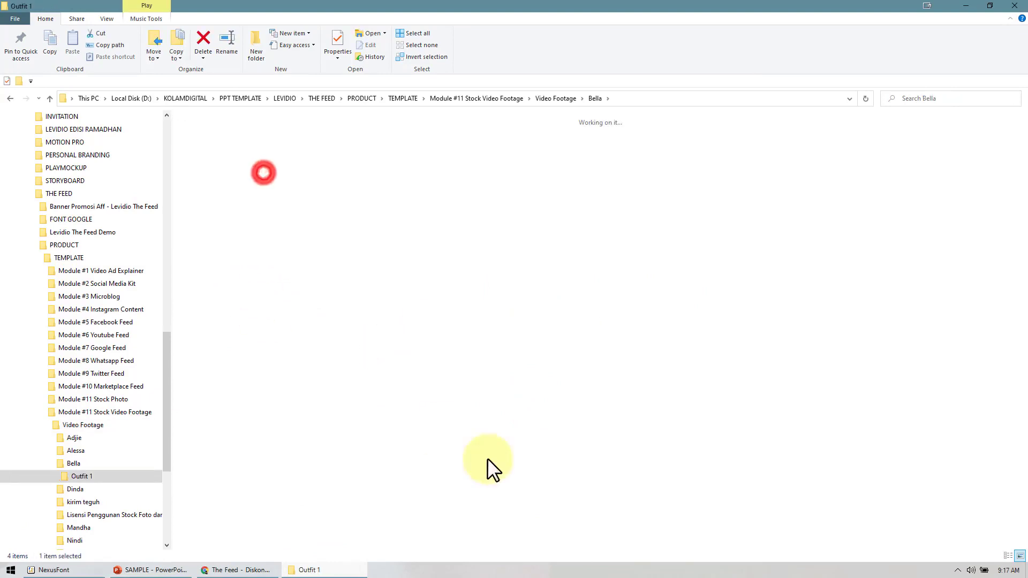
Preview the LTFCTA-3 - Copy clip, then select all 18 MP4 clips.
double_click(216, 325)
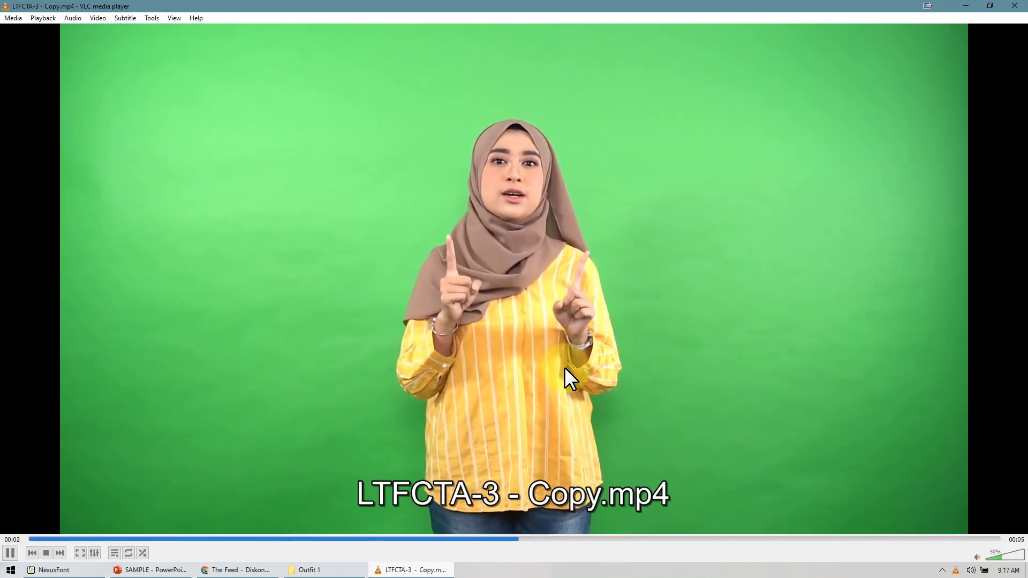
click(1014, 6)
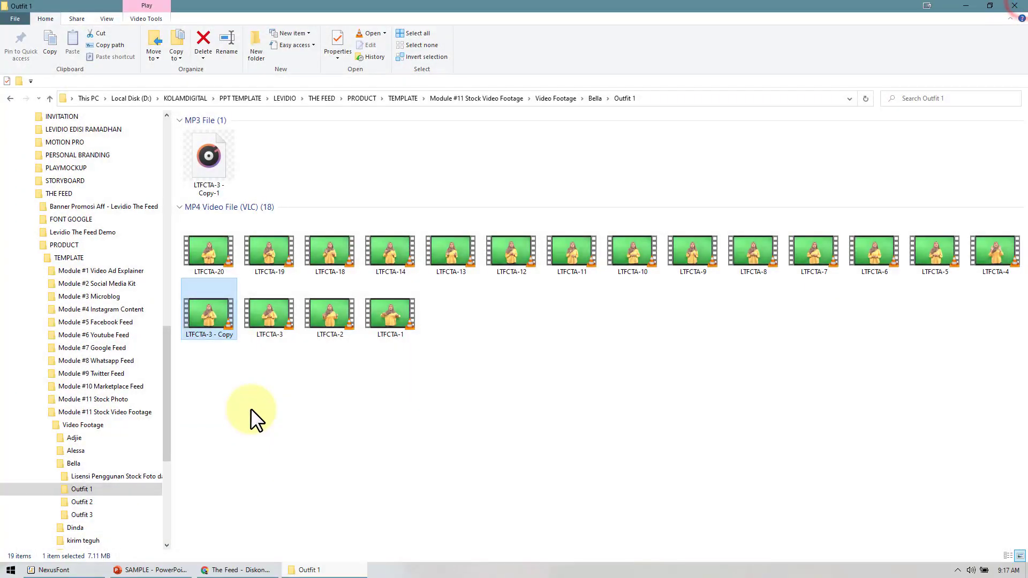
click(260, 442)
drag(218, 395, 1003, 280)
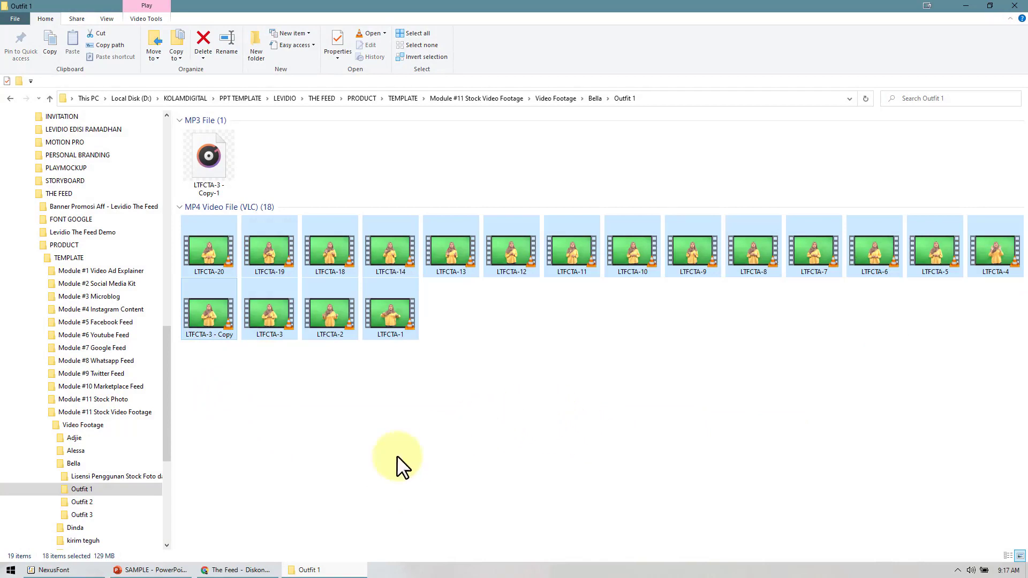
click(235, 569)
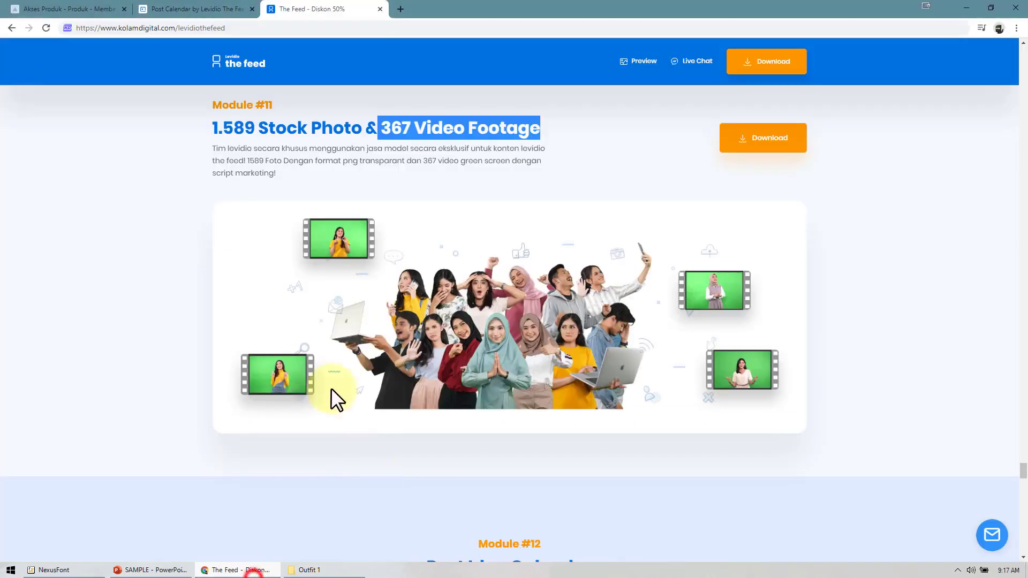
Go to the Script page of Levidio Post Calendar.
click(26, 10)
click(212, 9)
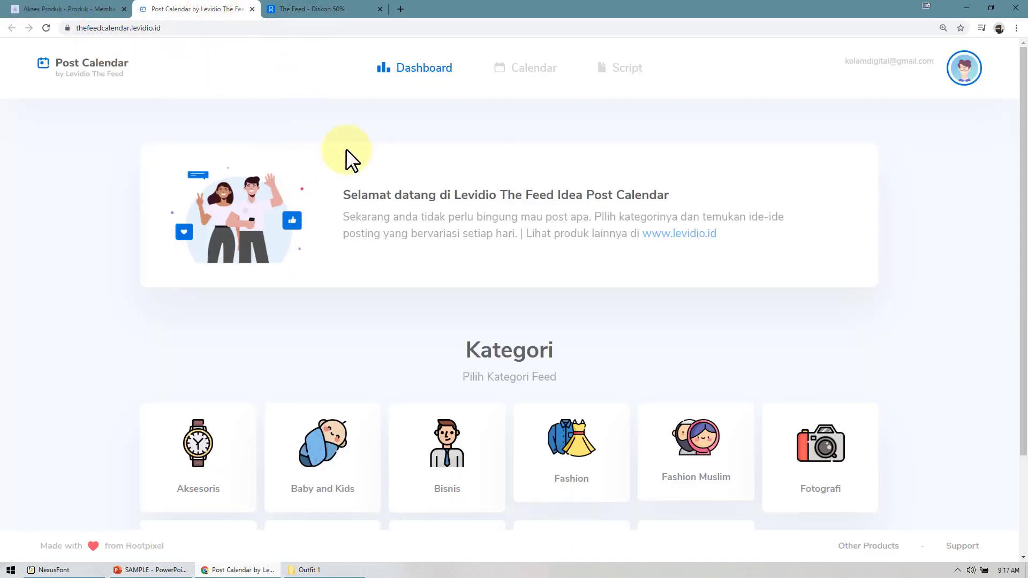
click(622, 75)
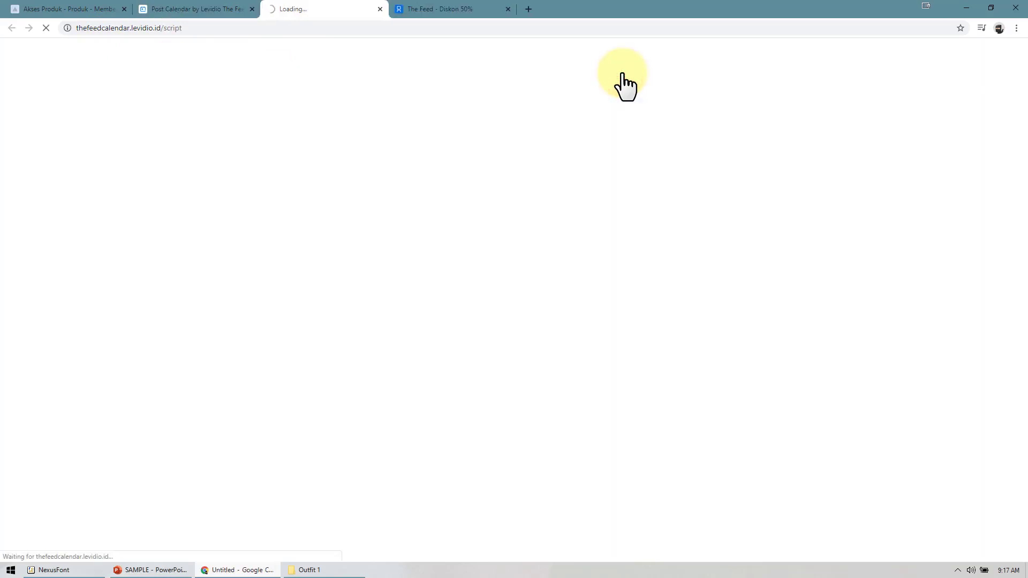
click(195, 5)
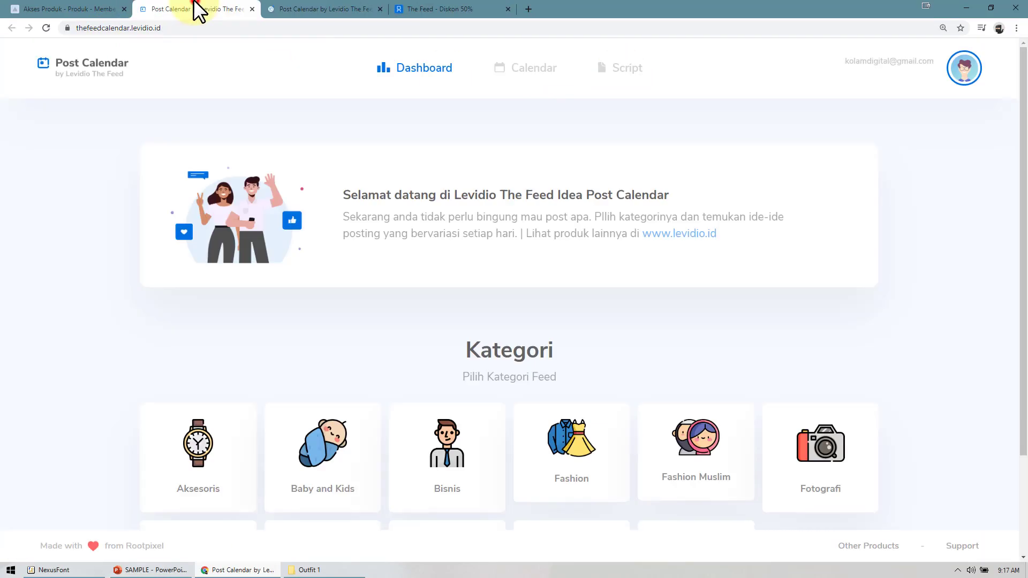
click(304, 4)
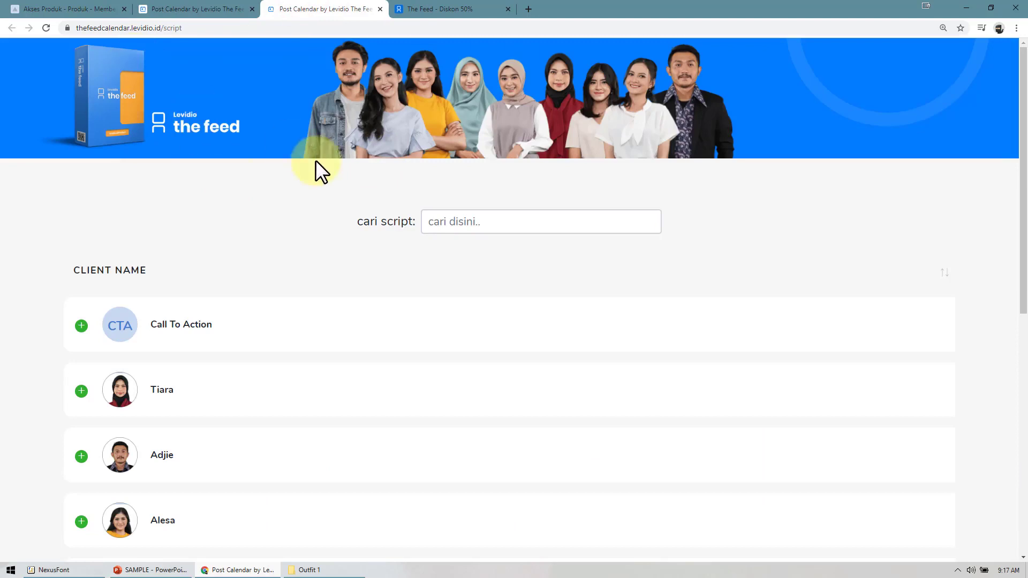
Expand Call To Action to list scripts LTFCTA-1 through LTFCTA-20.
scroll(375, 214, down, 1)
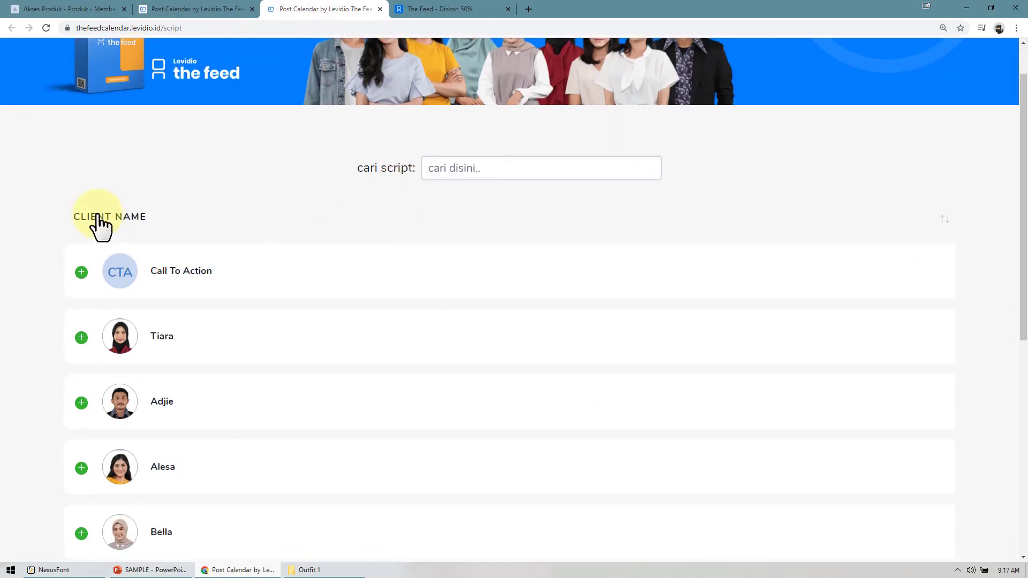
scroll(196, 374, down, 1)
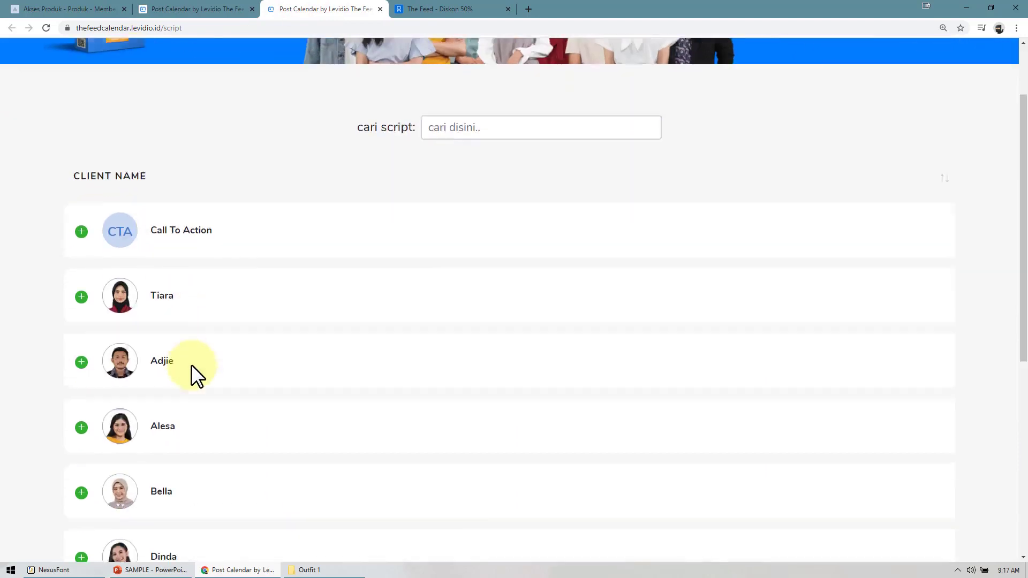
scroll(196, 382, down, 7)
scroll(195, 382, up, 2)
scroll(195, 383, up, 7)
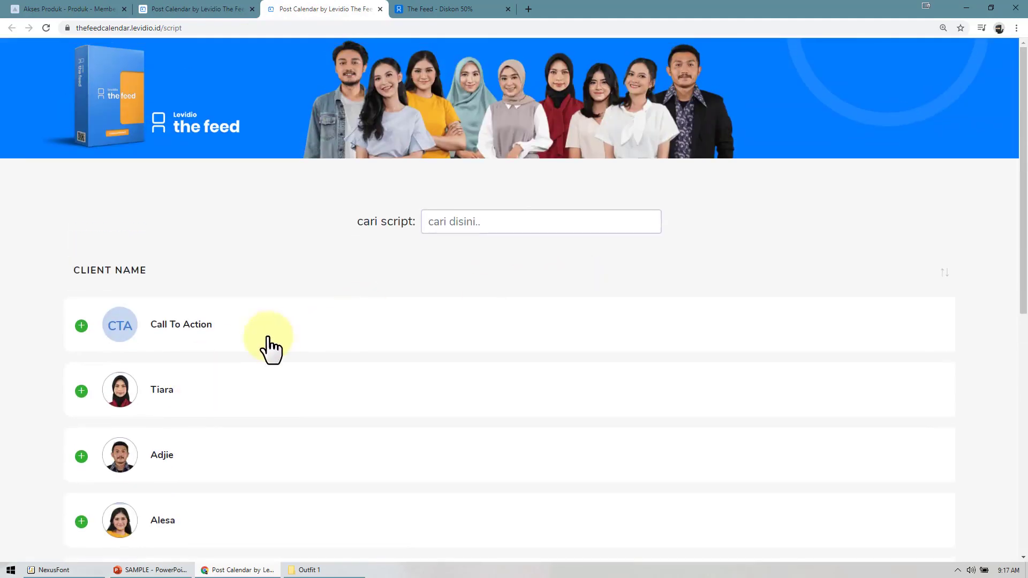
click(195, 326)
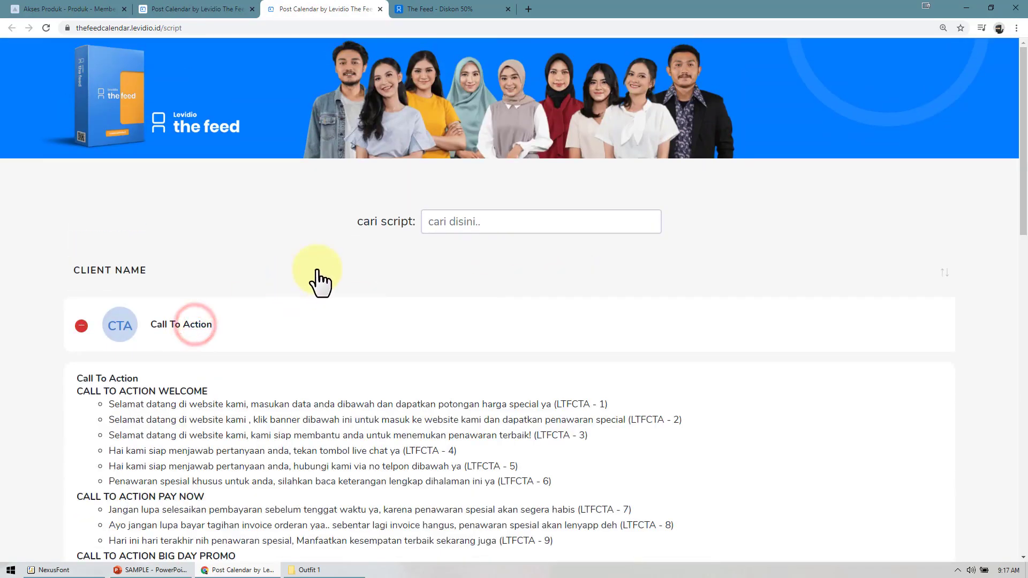
scroll(319, 284, down, 4)
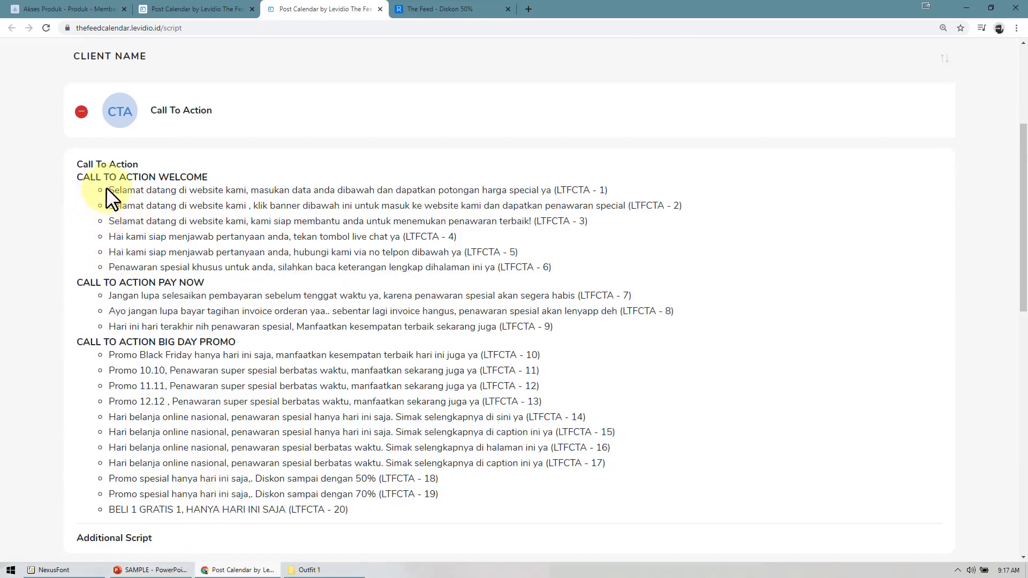
Open the next presenter's Outfit 1 folder, load its 21 clip previews, then return to the scripts.
click(349, 570)
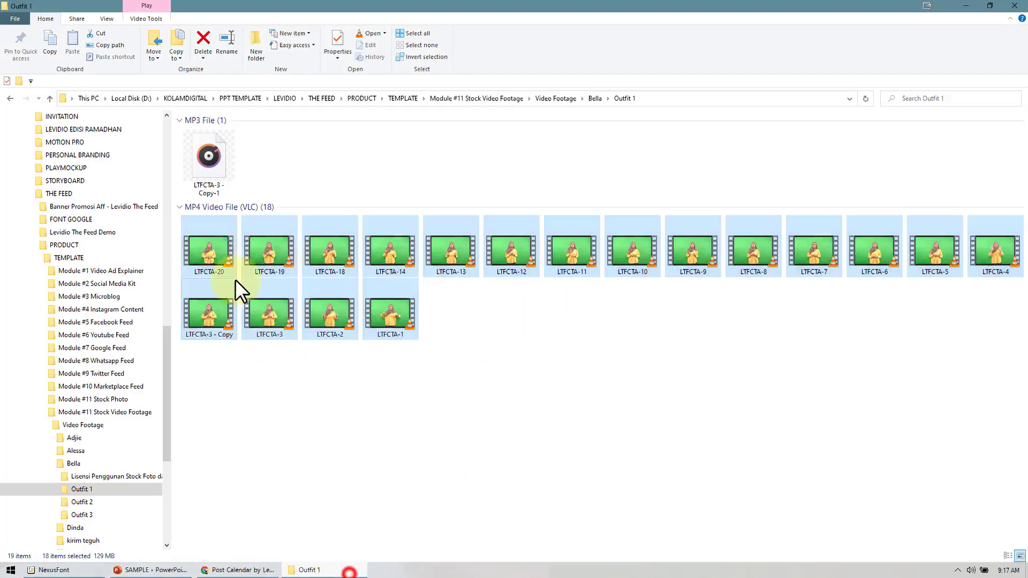
click(339, 463)
mouse_move(238, 570)
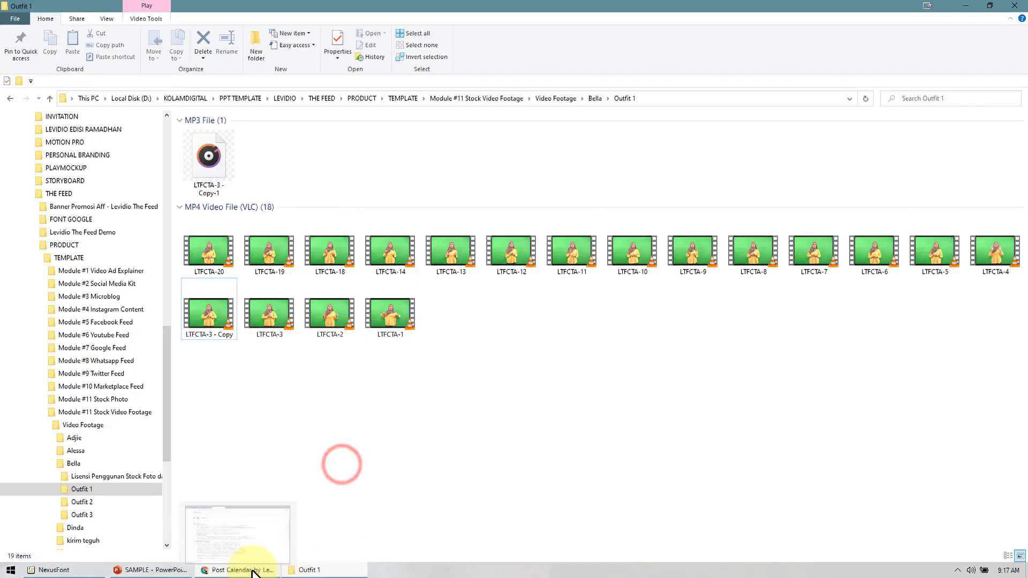
scroll(133, 517, down, 1)
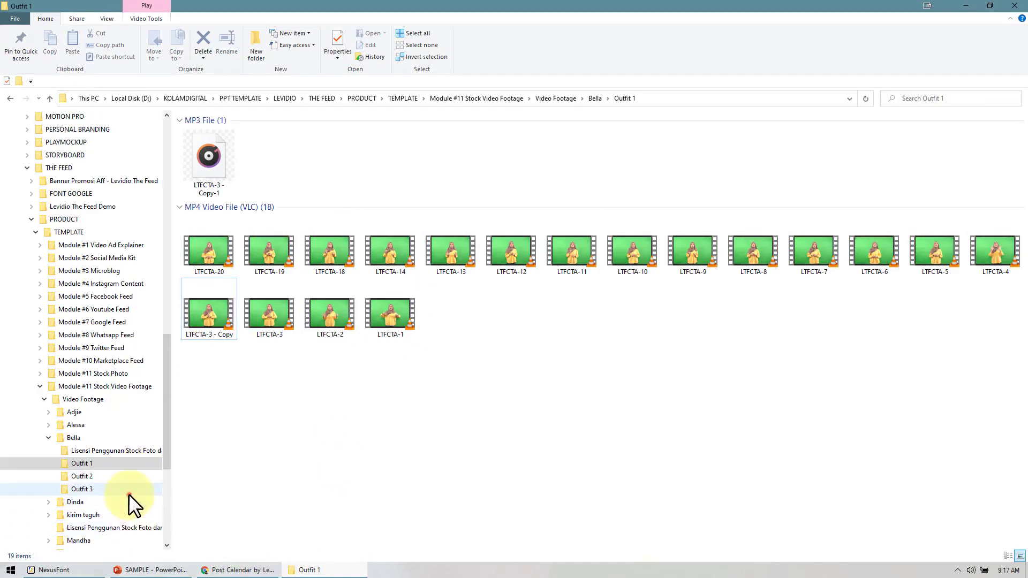
click(128, 493)
click(126, 501)
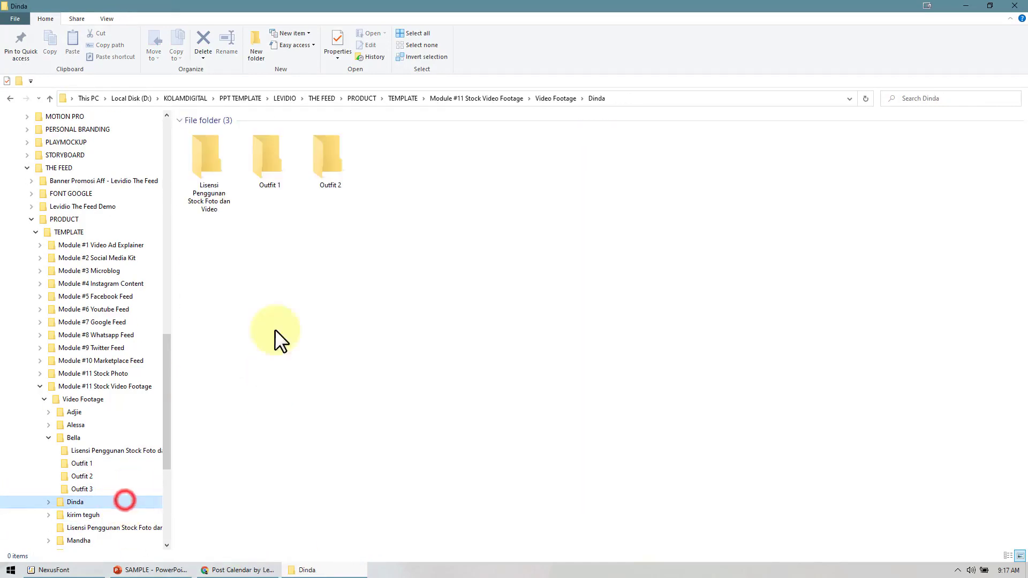
double_click(251, 179)
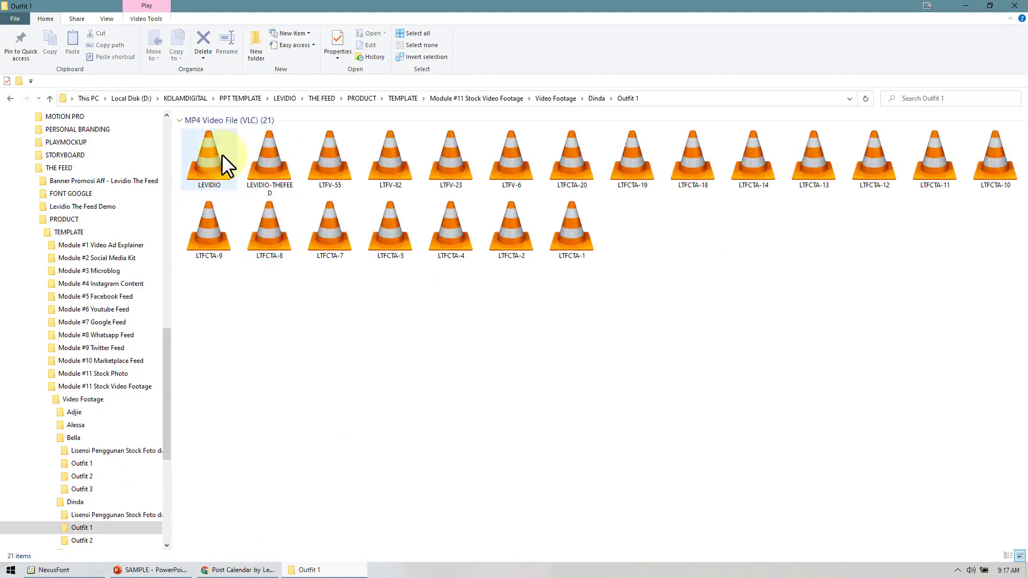
drag(238, 333, 1006, 131)
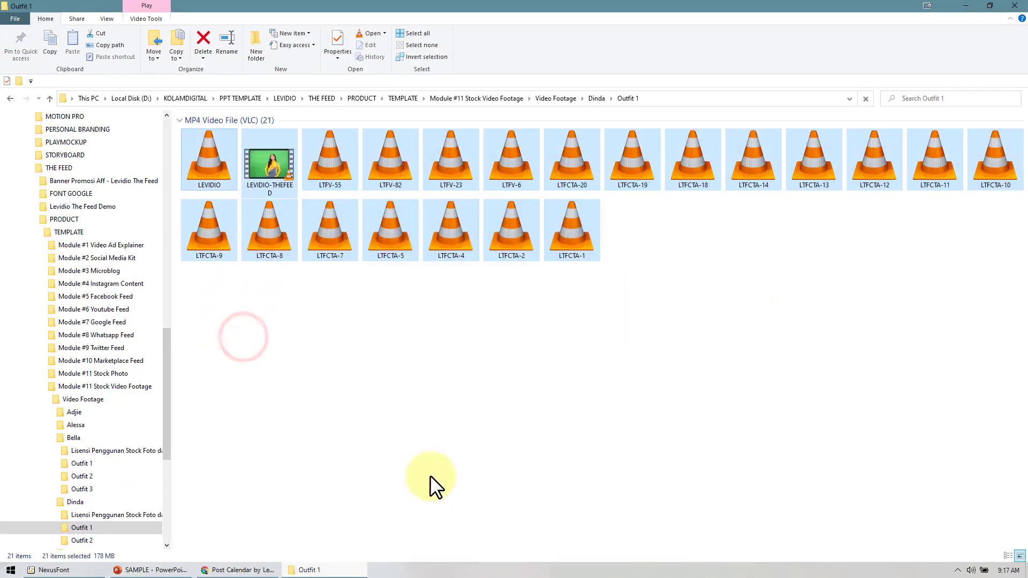
click(448, 444)
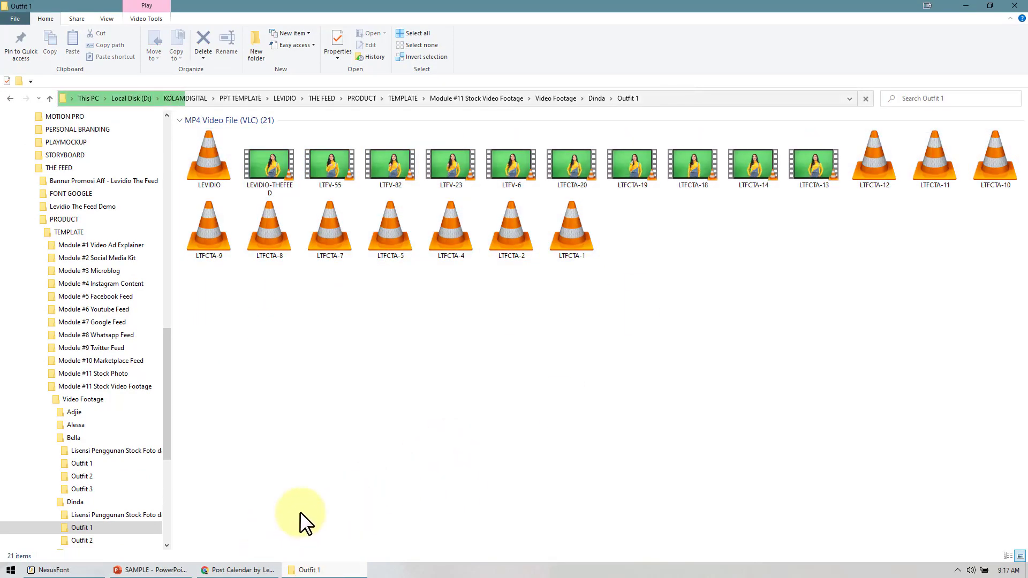
click(247, 569)
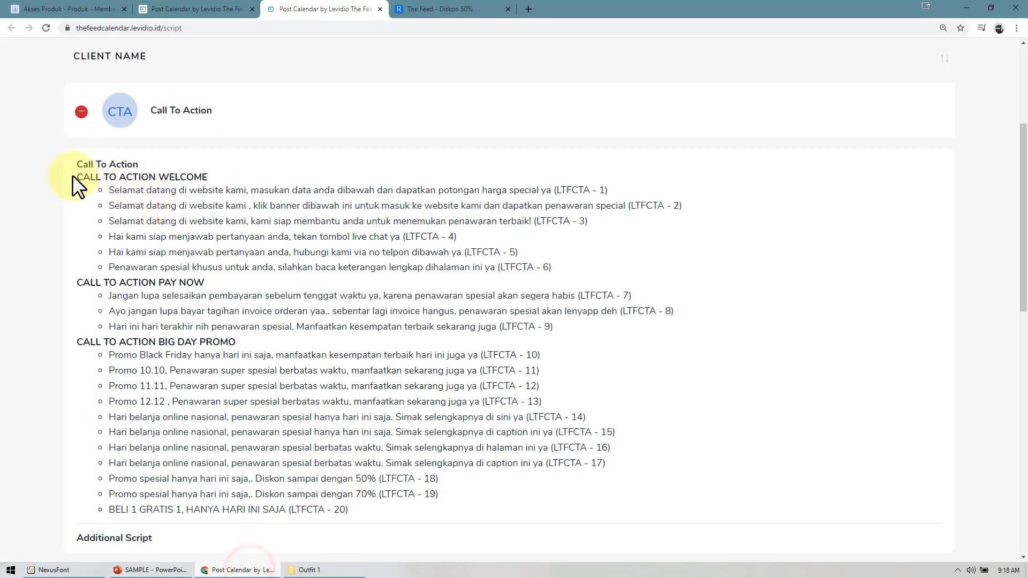
mouse_move(75, 173)
mouse_down()
mouse_move(451, 496)
mouse_move(361, 515)
mouse_up()
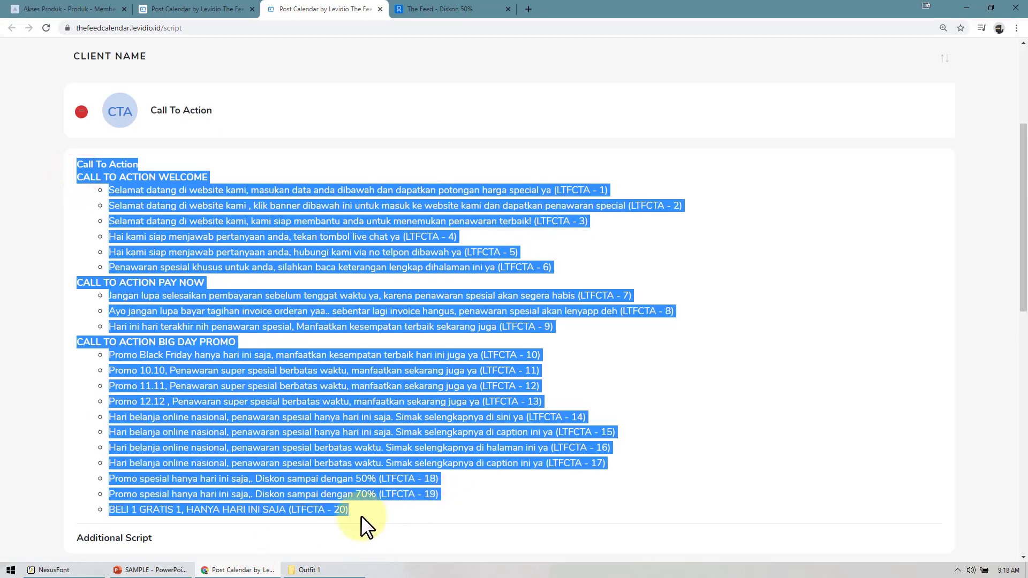
Highlight the LTFCTA - 20 code in the last Big Day Promo script.
click(270, 511)
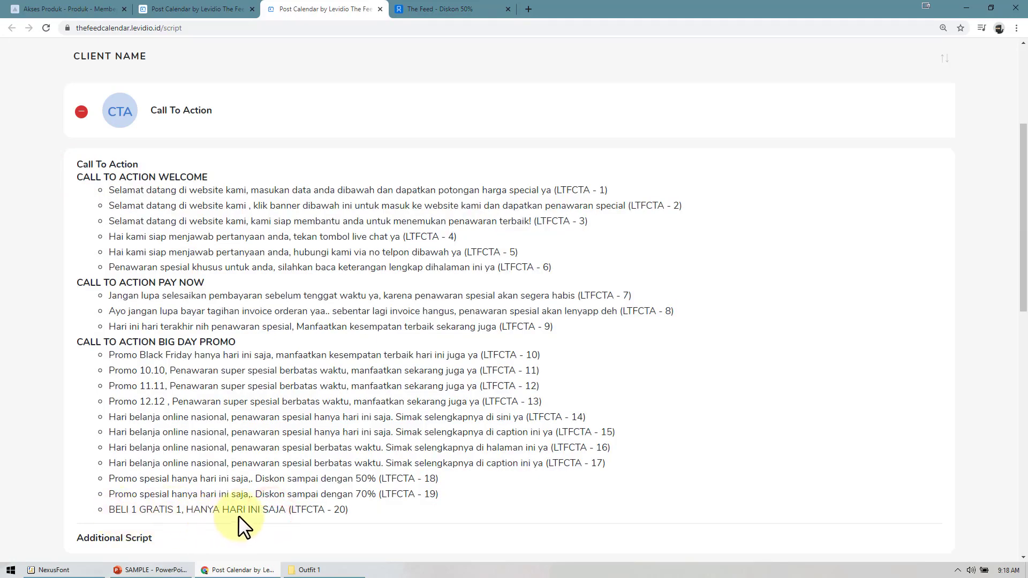
drag(291, 509, 345, 511)
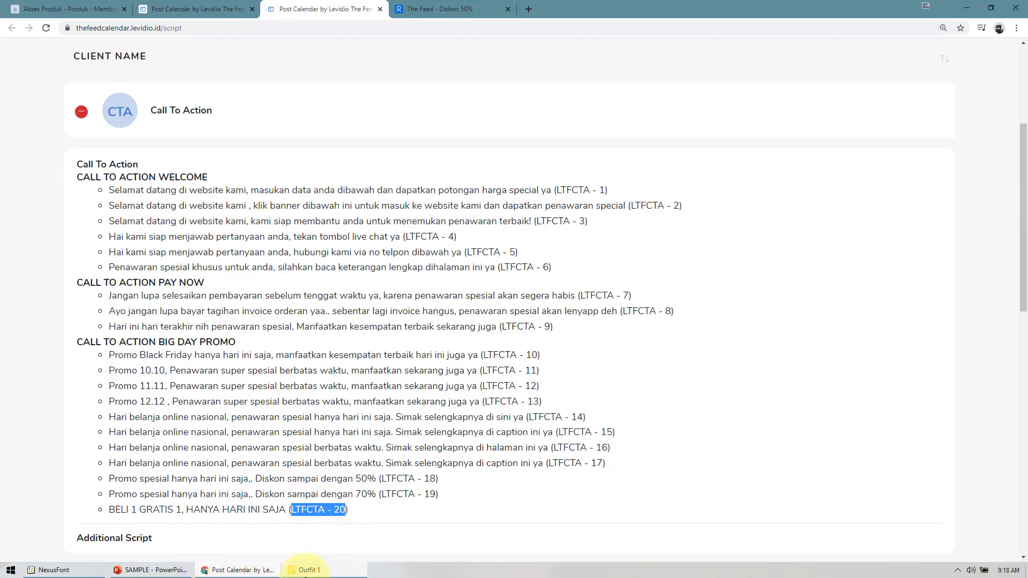
click(308, 570)
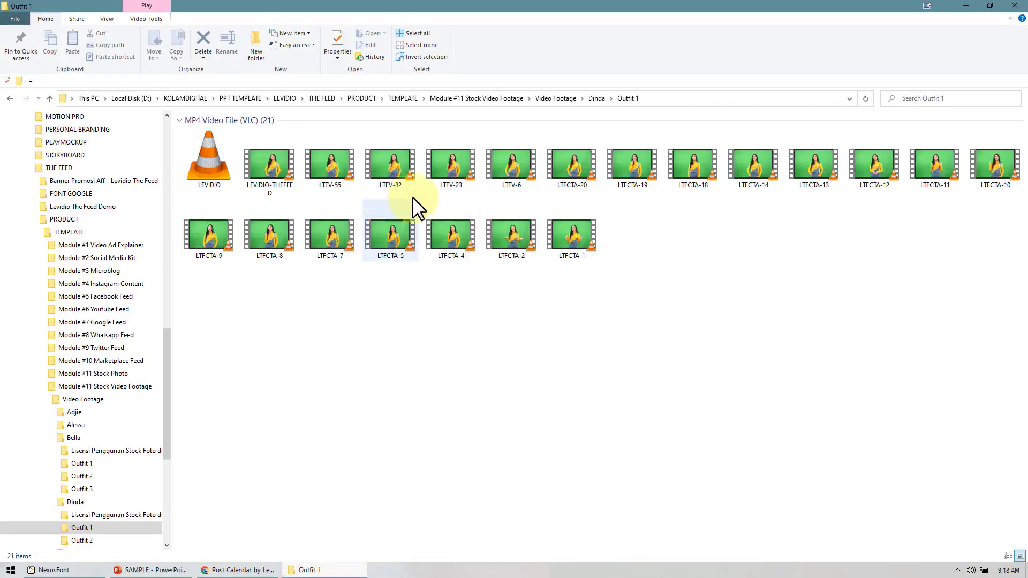
Preview the LTFCTA-20 clip in VLC, then close it.
click(562, 180)
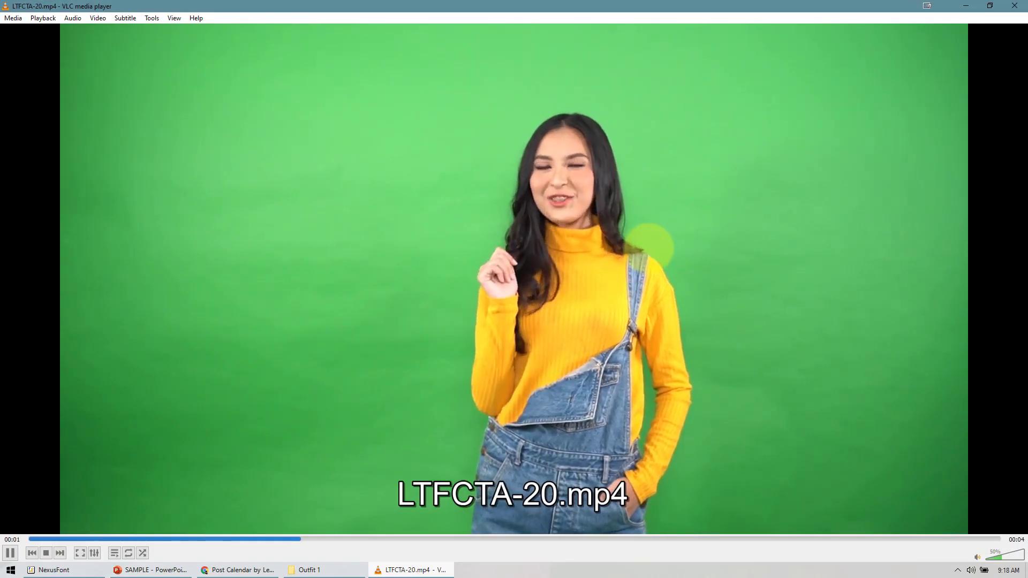
click(1014, 6)
Select the whole last Call To Action script line, then deselect it.
click(230, 569)
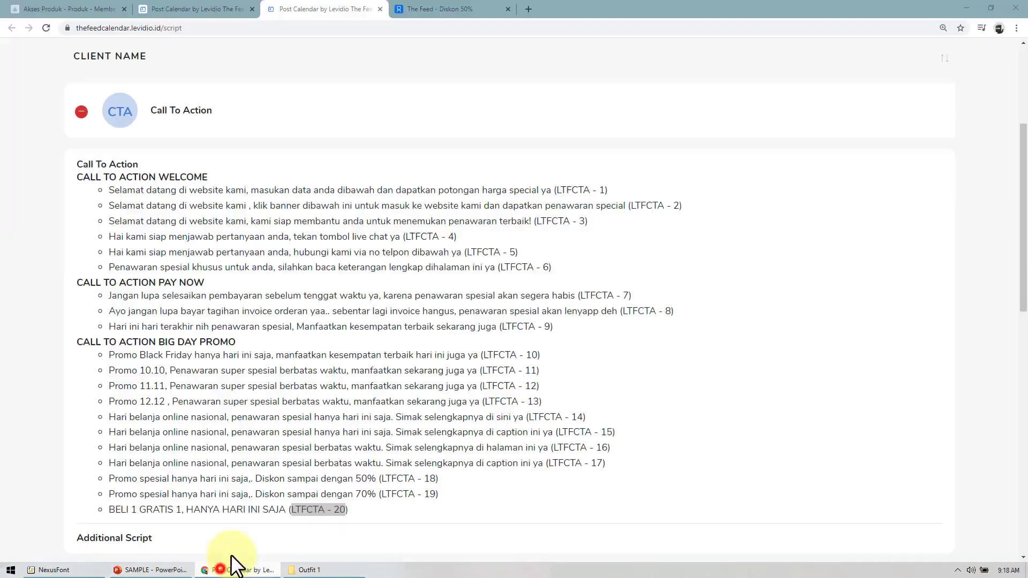
click(220, 509)
triple_click(109, 507)
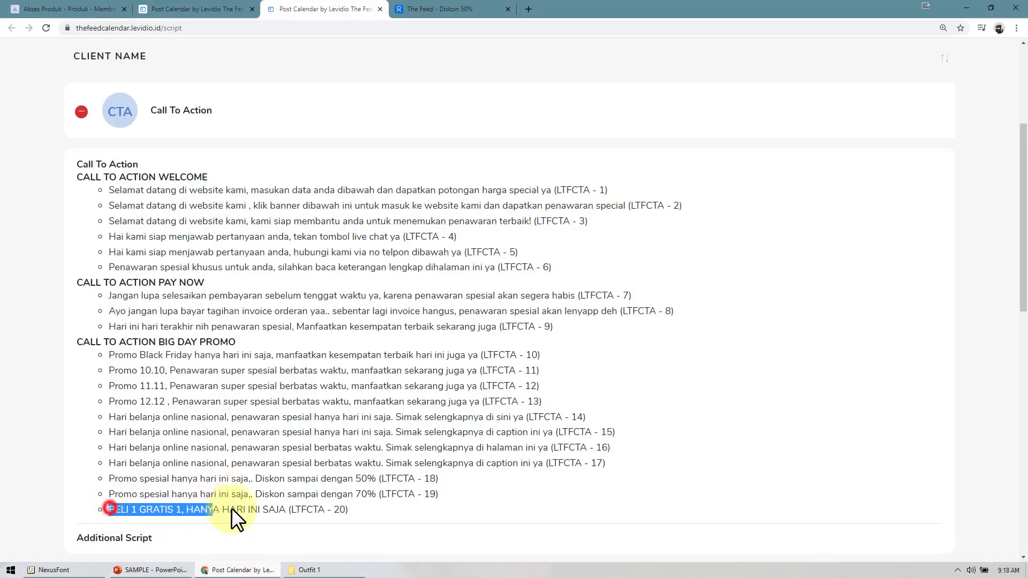
click(403, 406)
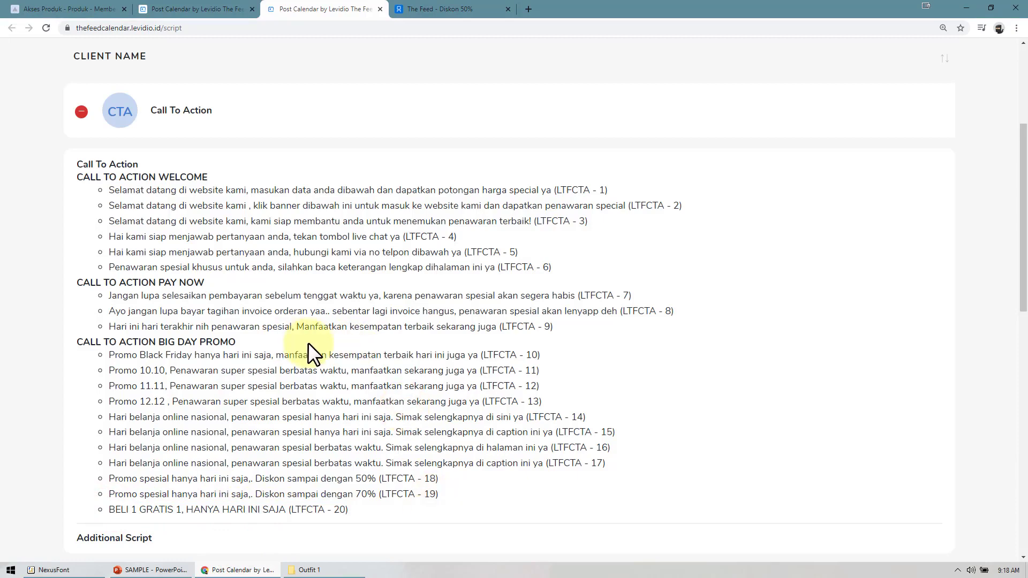
Expand the next presenter's scripts and scroll to her Additional Script LTFV list.
scroll(309, 343, down, 4)
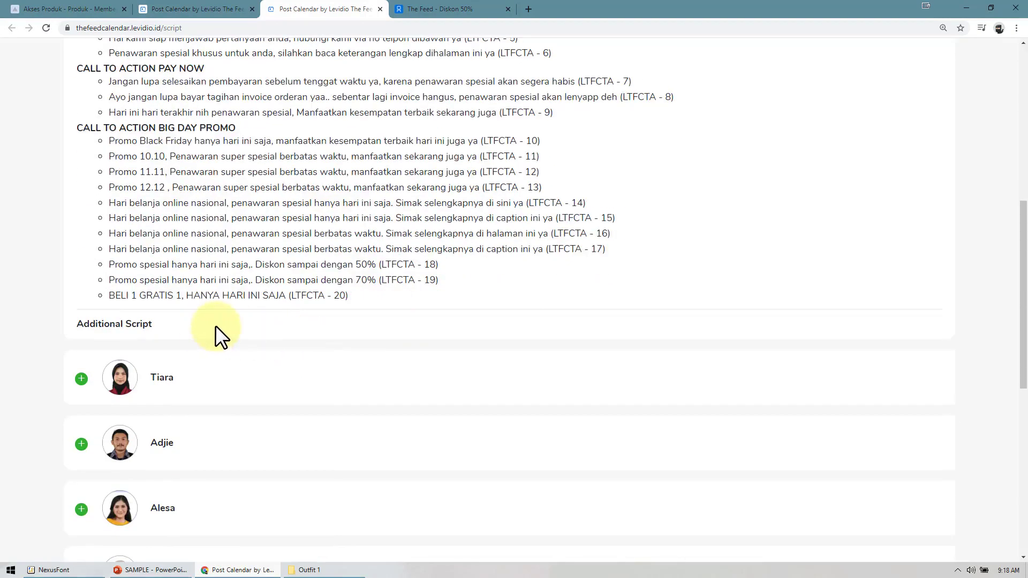
scroll(215, 326, up, 4)
scroll(197, 470, down, 5)
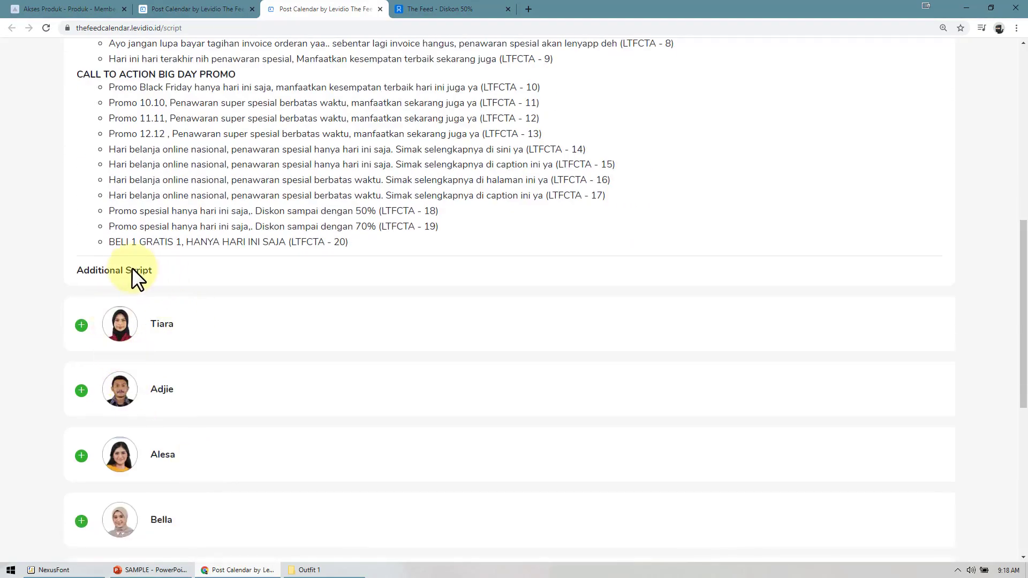
click(172, 338)
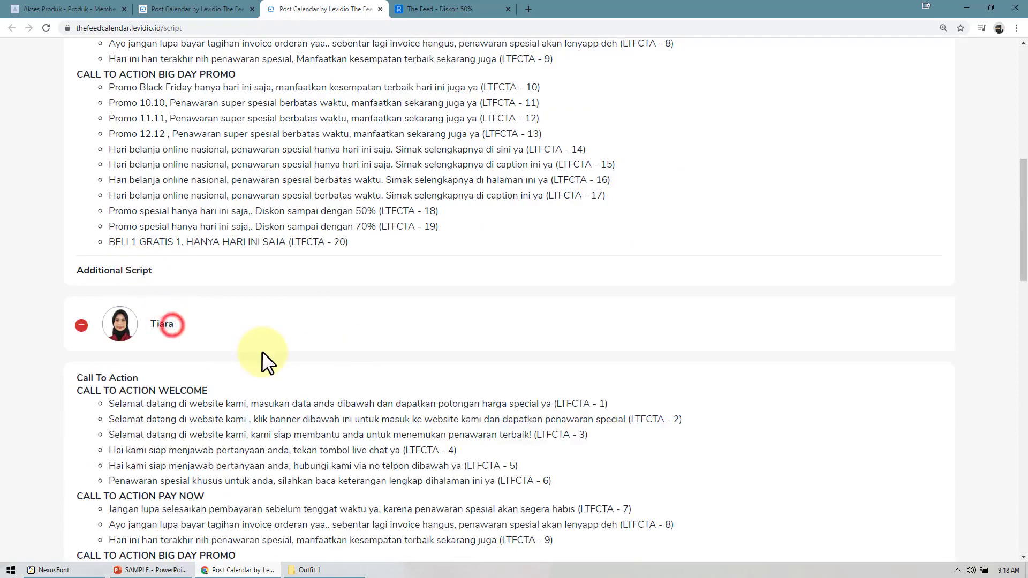
scroll(261, 351, down, 4)
scroll(262, 351, down, 5)
scroll(247, 321, down, 3)
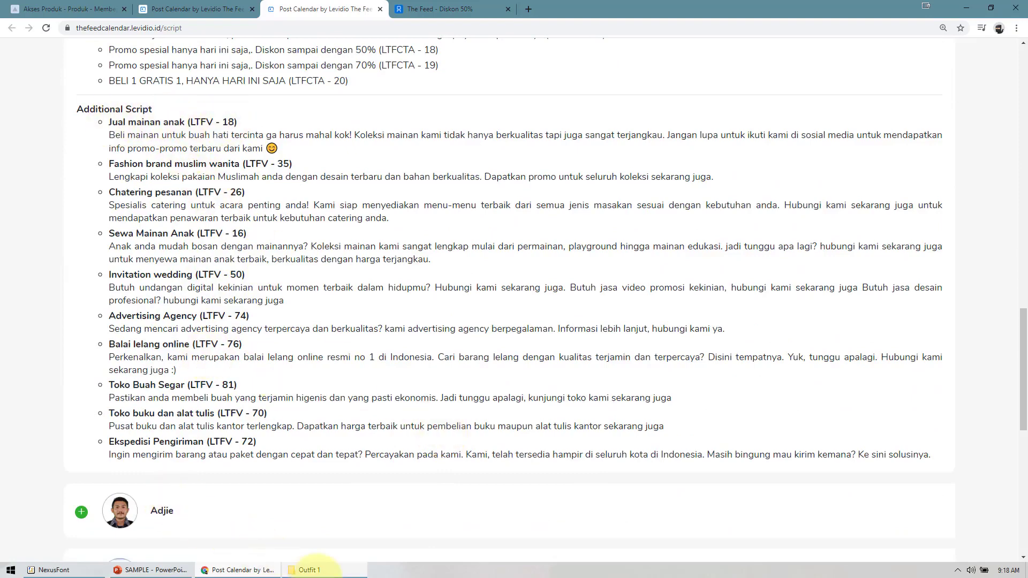
Open the presenter's Outfit 1 folder and preview its LTFCTA-18 clip.
click(306, 569)
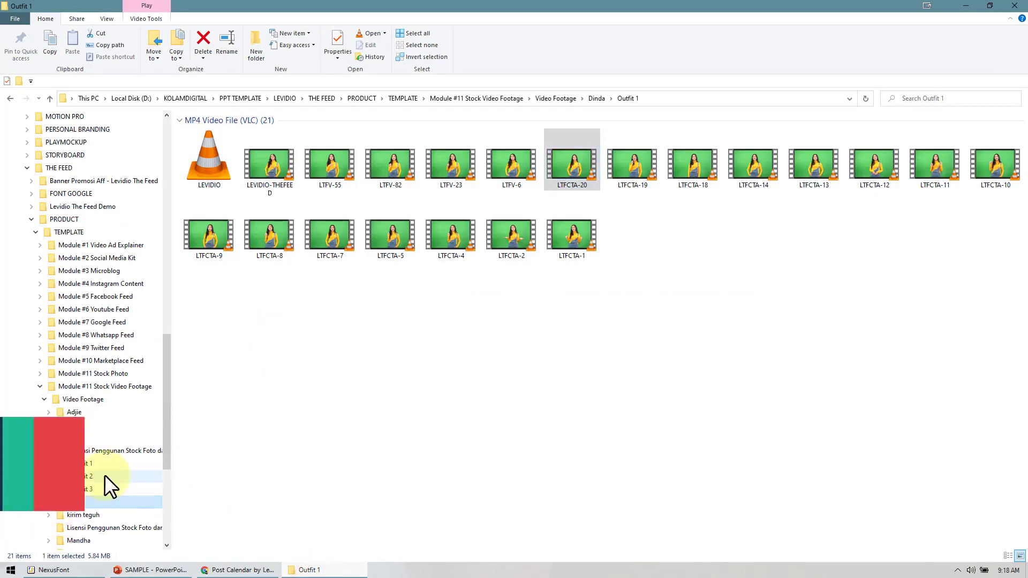
scroll(104, 474, down, 1)
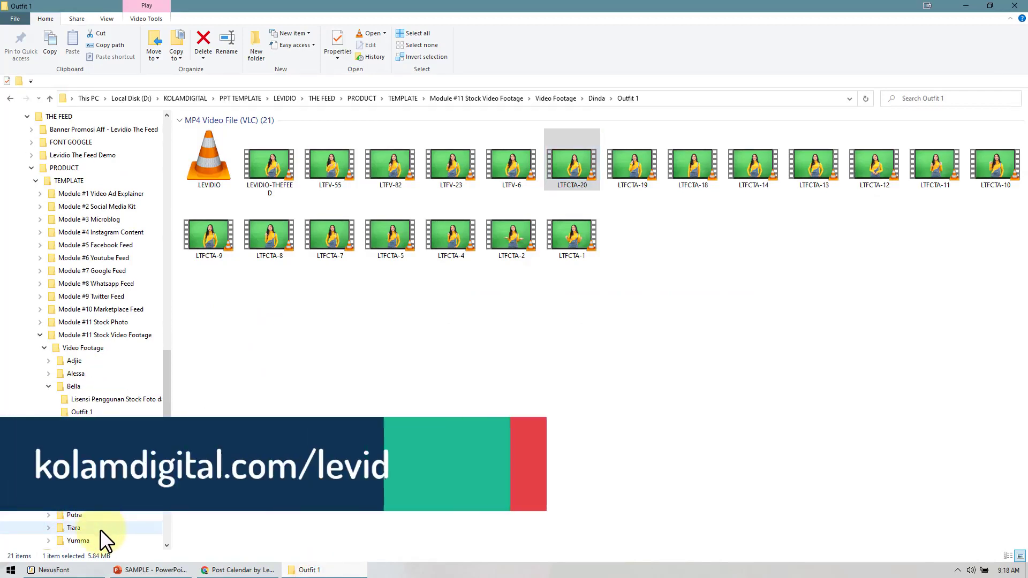
click(102, 529)
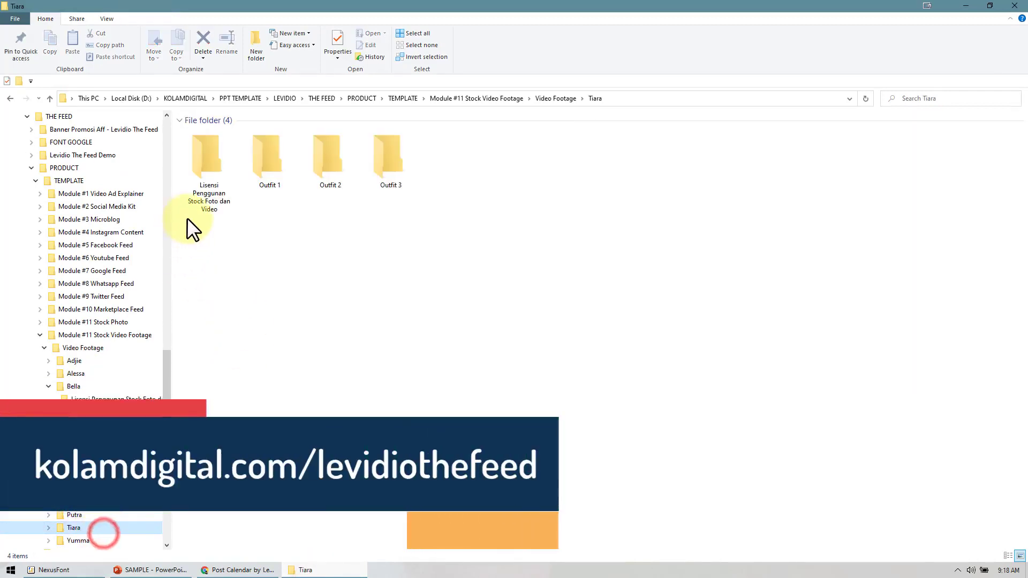
double_click(263, 177)
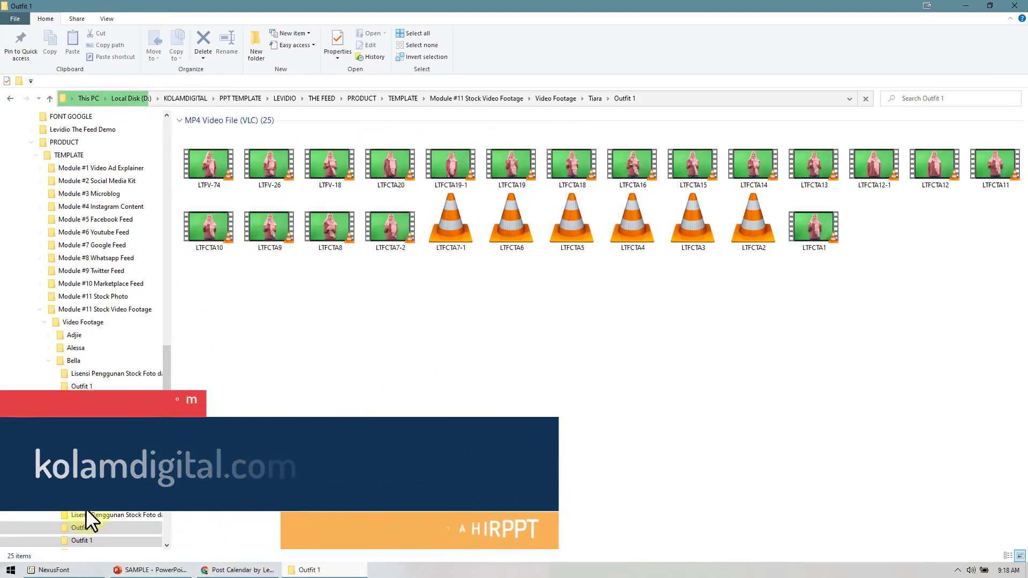
double_click(551, 174)
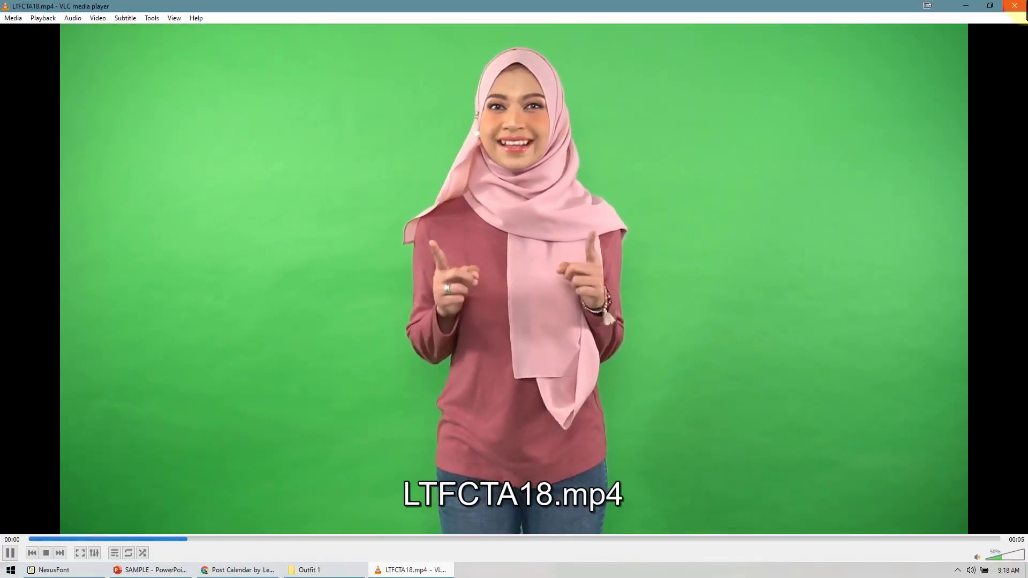
click(1014, 5)
Preview the LTFCTA-18 clips from Outfit 2 and Outfit 3, ending in Outfit 3.
click(114, 513)
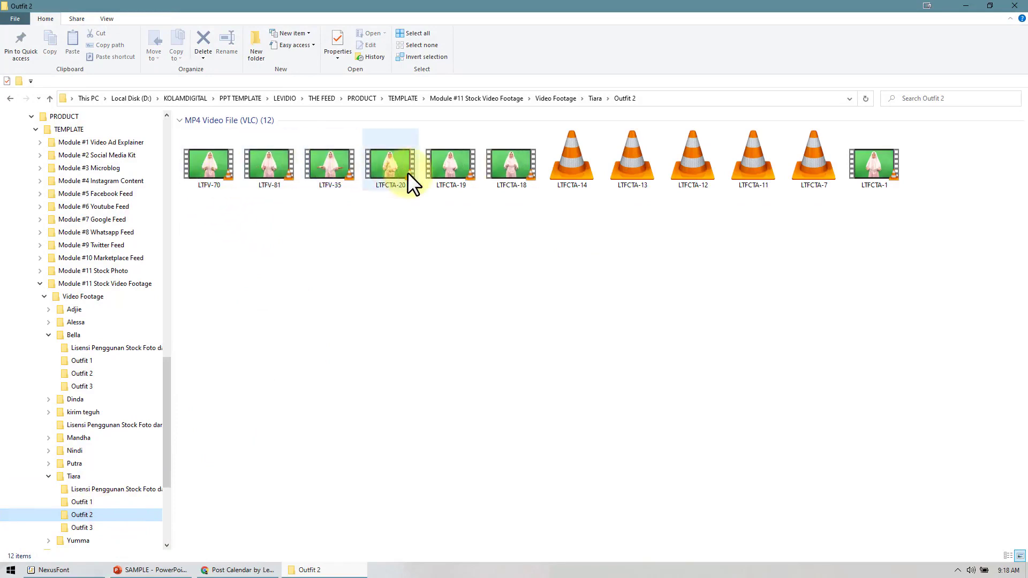
click(512, 181)
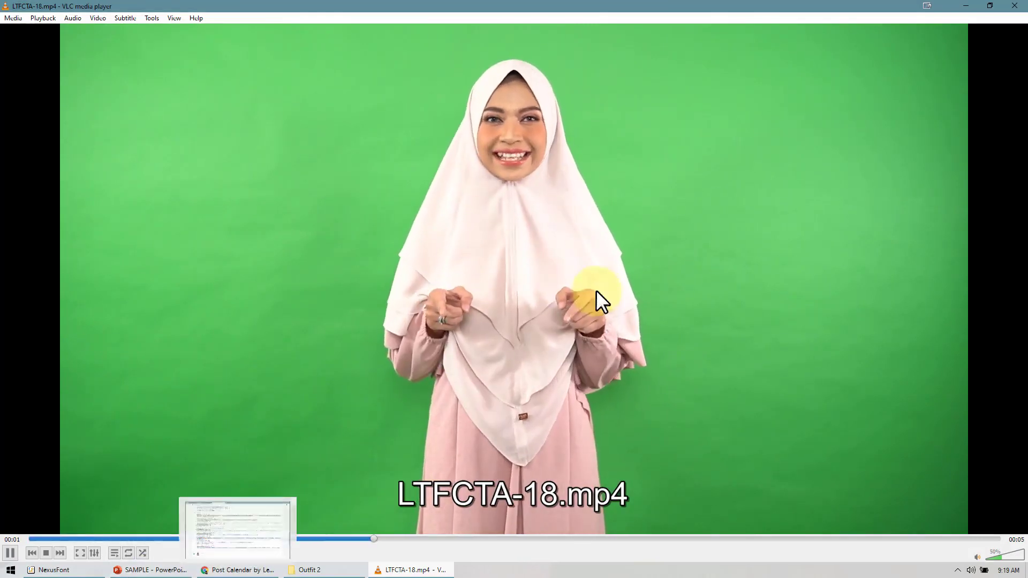
key(alt+F4)
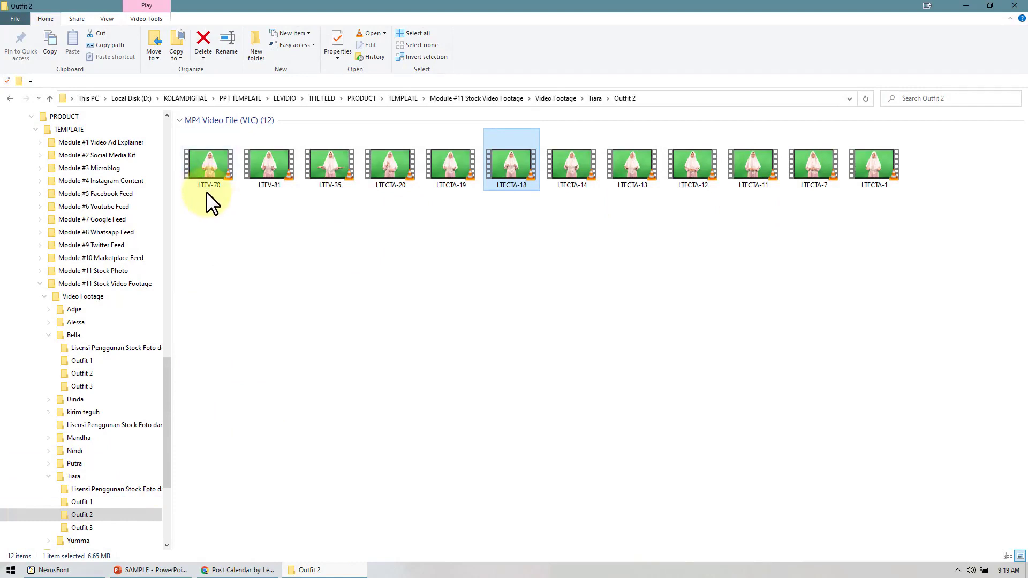
click(128, 526)
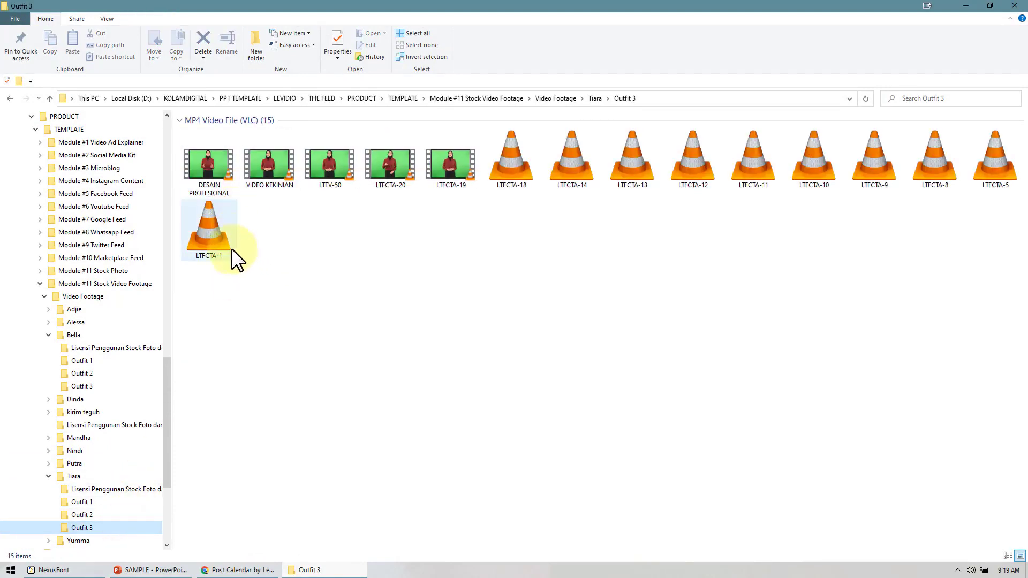
double_click(521, 182)
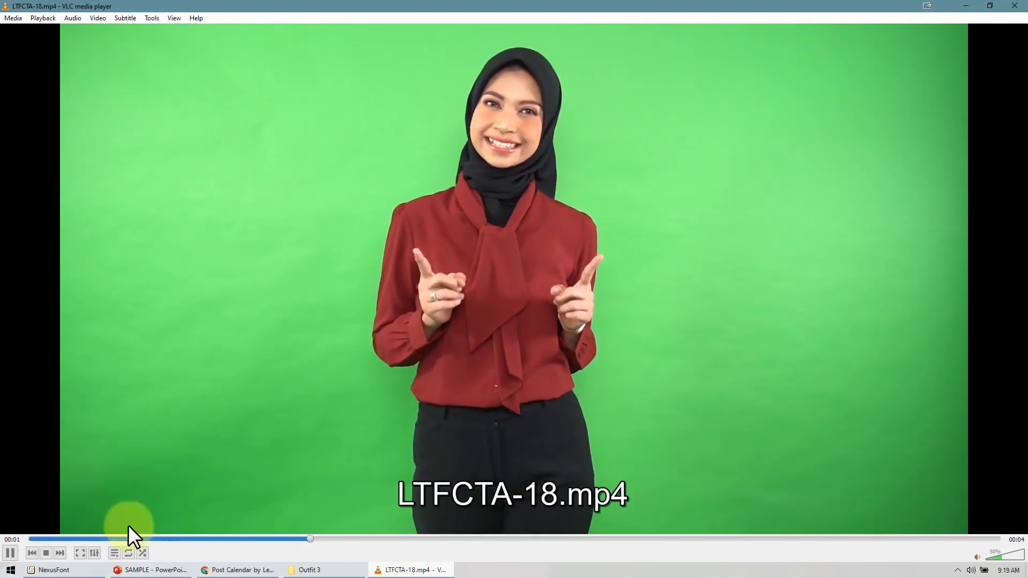
click(329, 570)
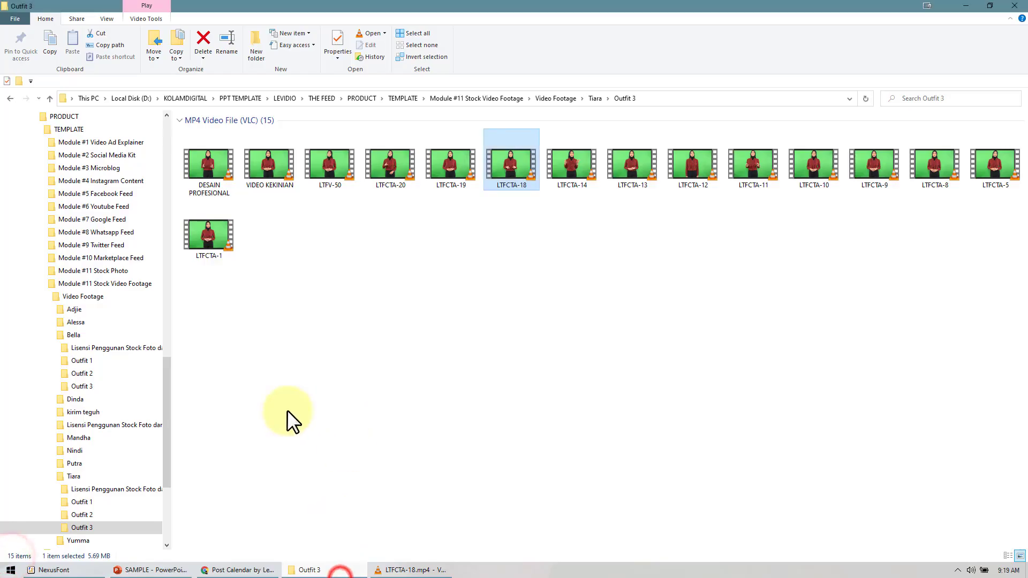
click(236, 570)
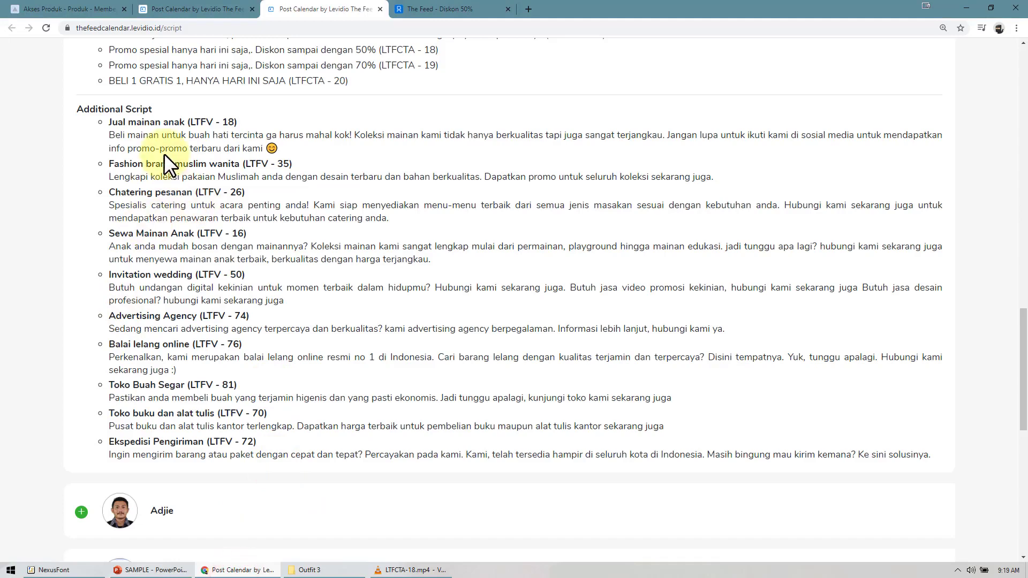
drag(191, 123, 234, 135)
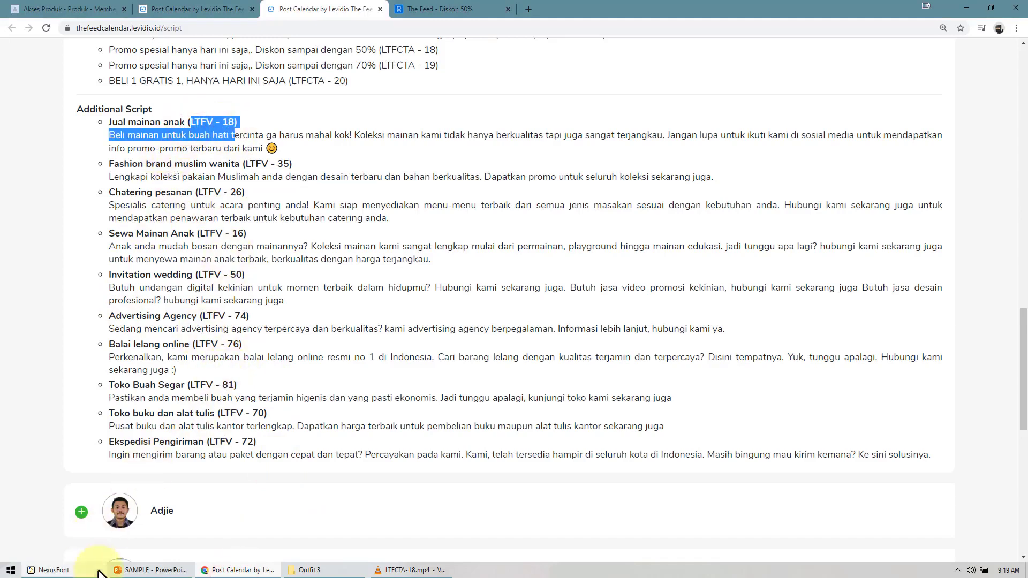
click(306, 570)
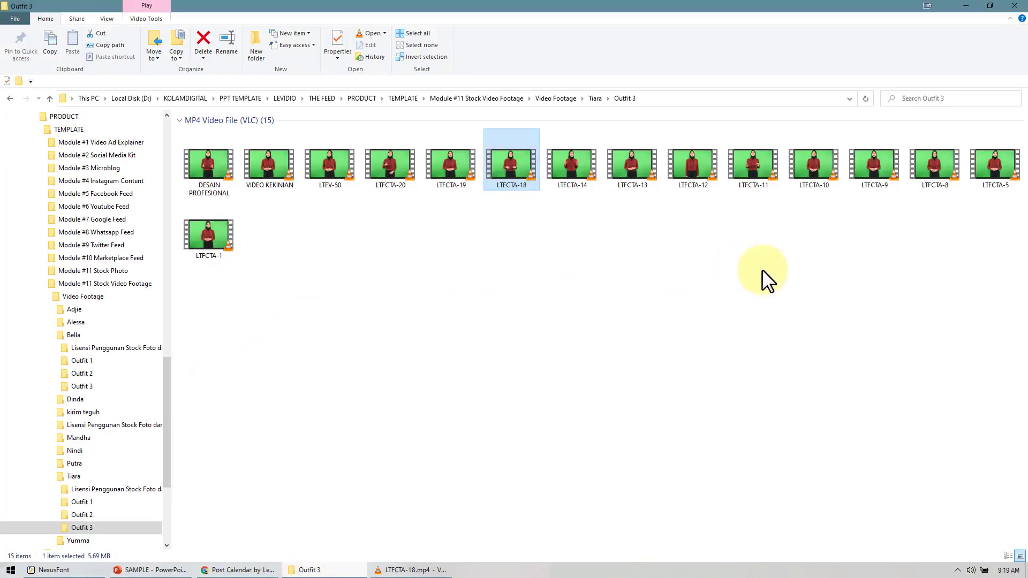
Play the LTFV-81 and LTFCTA-18 clips from the Outfit 2 folder in VLC.
click(108, 514)
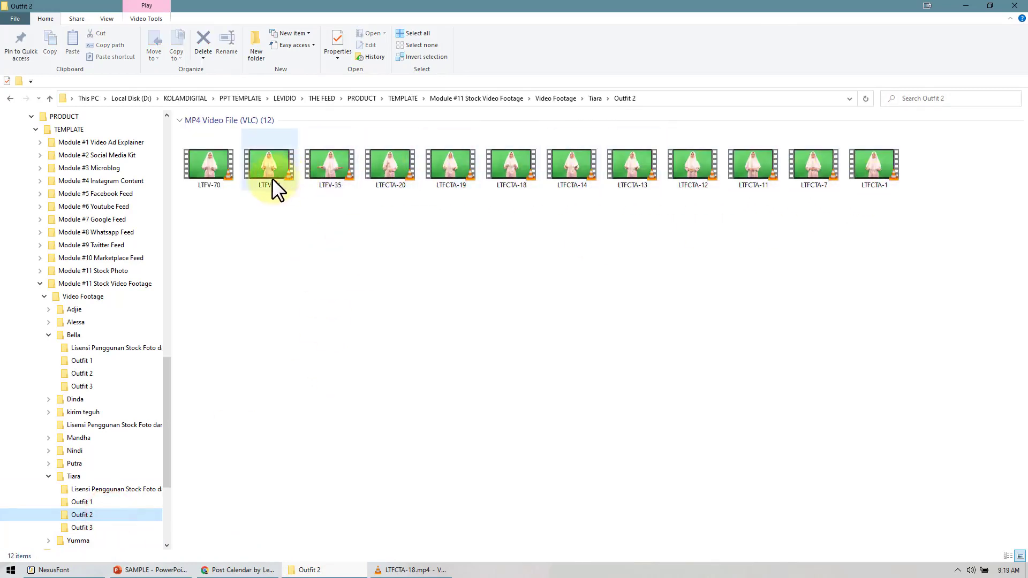
double_click(262, 168)
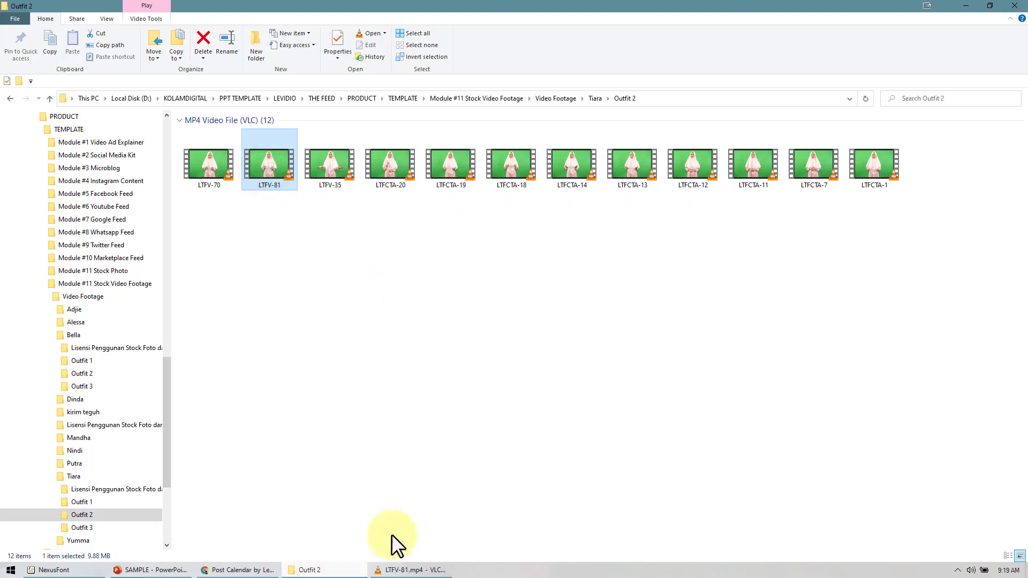
double_click(508, 165)
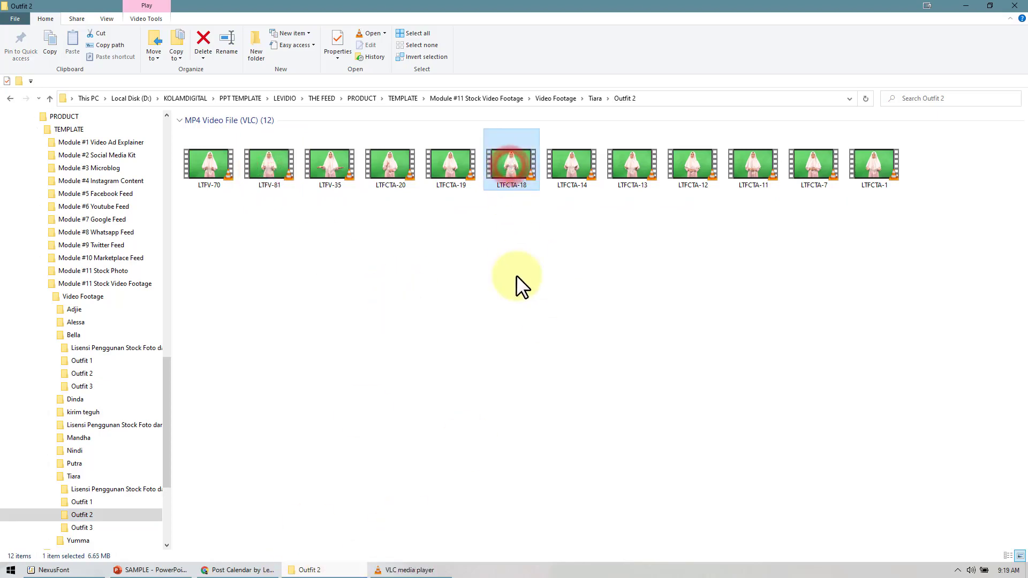
Play and restart the Outfit 1 LTFV-18 clip, comparing it with its script, then close VLC.
click(88, 505)
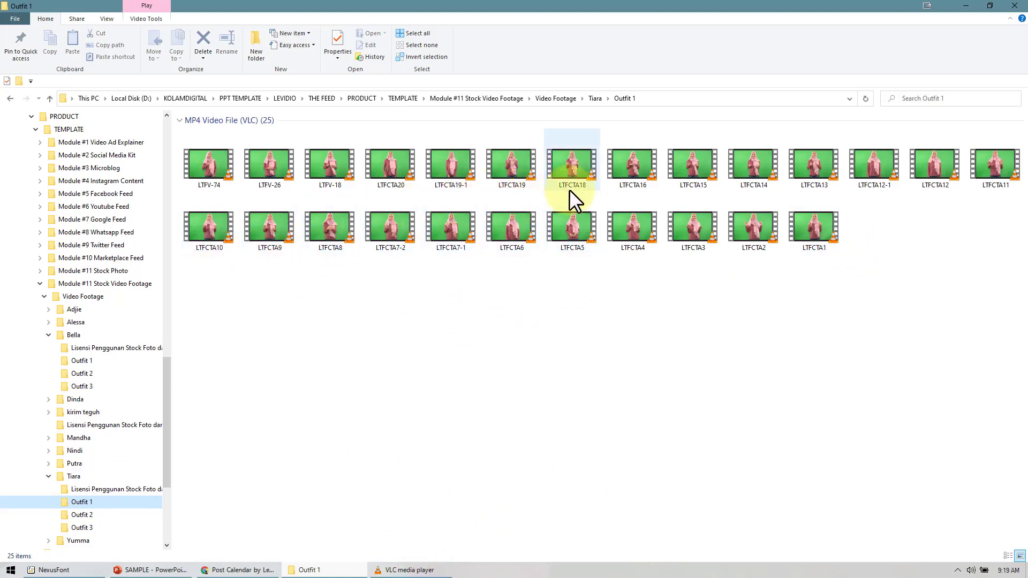
mouse_move(570, 165)
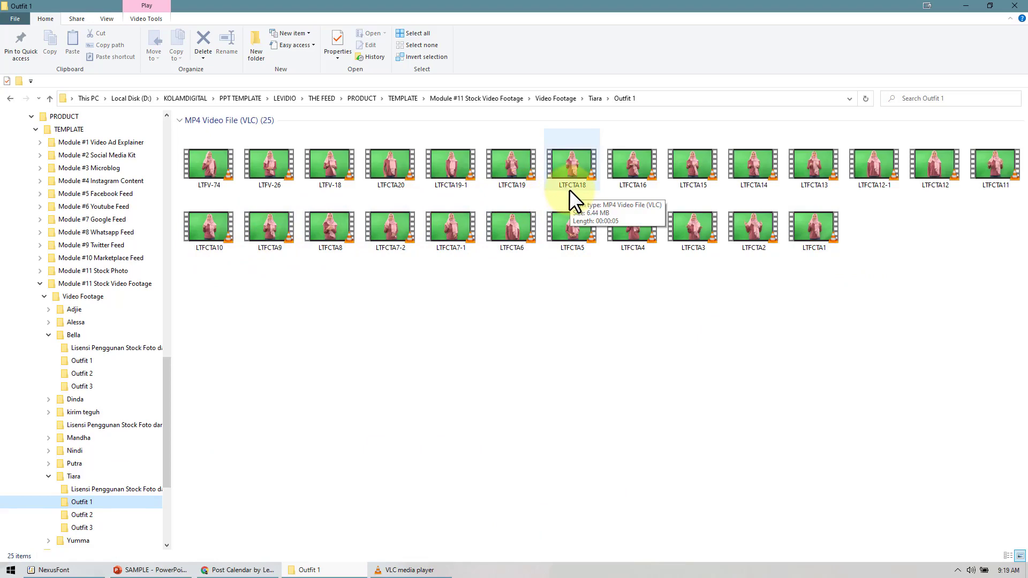
double_click(326, 183)
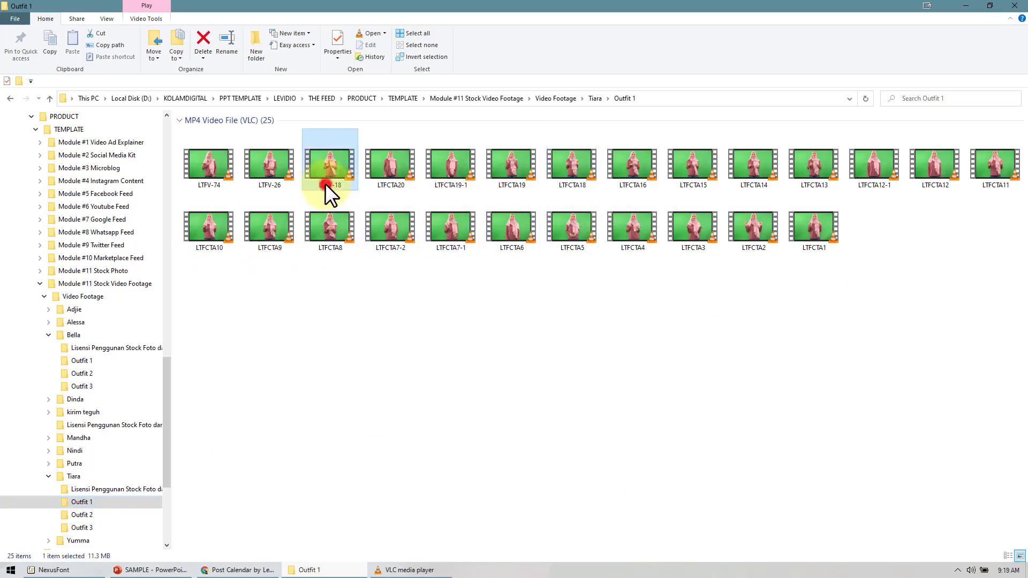
click(228, 570)
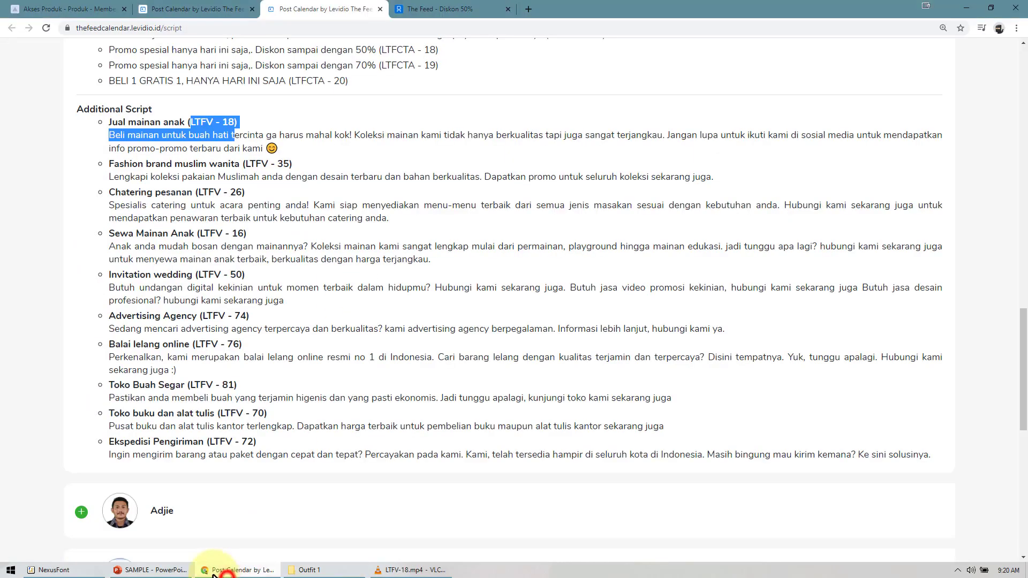
click(411, 570)
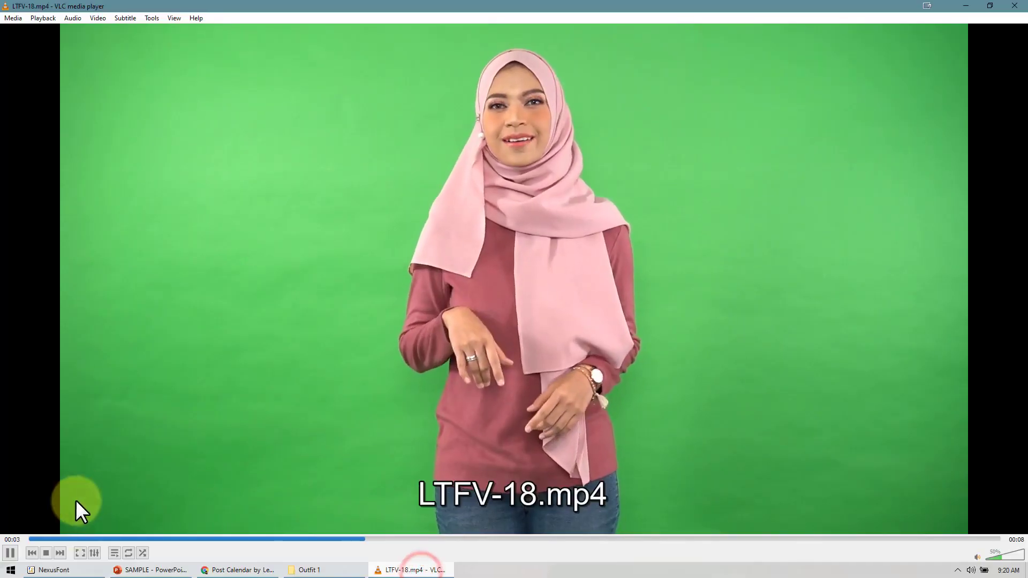
click(33, 539)
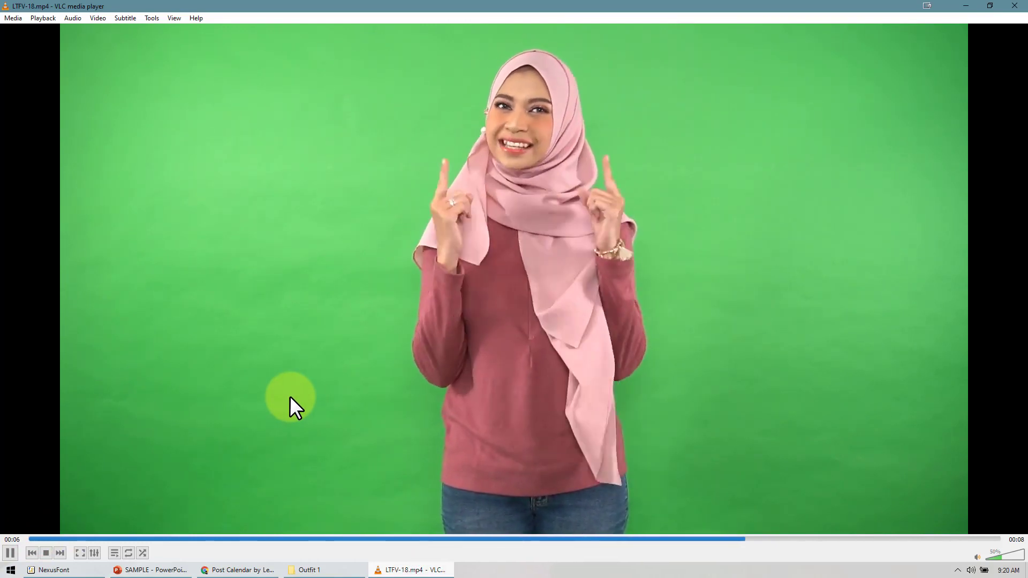
click(1013, 7)
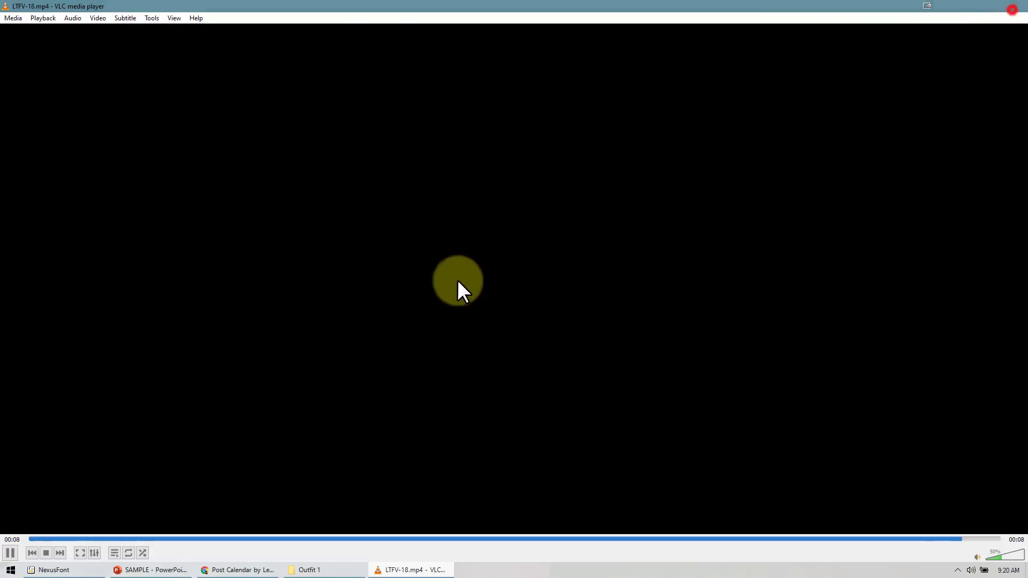
Select all the Outfit 1 clips and return to the Post Calendar script page.
click(306, 569)
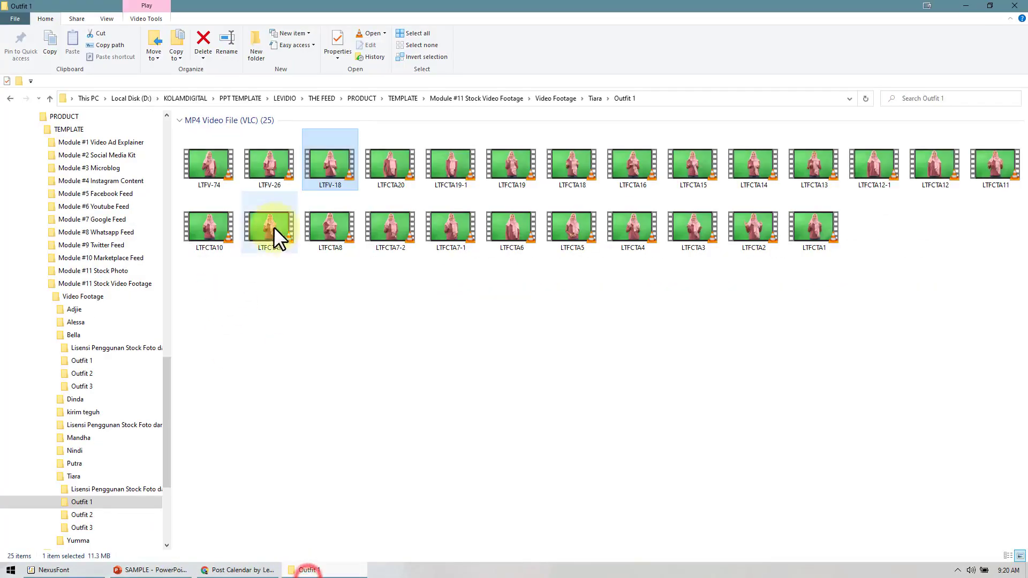
click(260, 378)
drag(228, 316, 1025, 159)
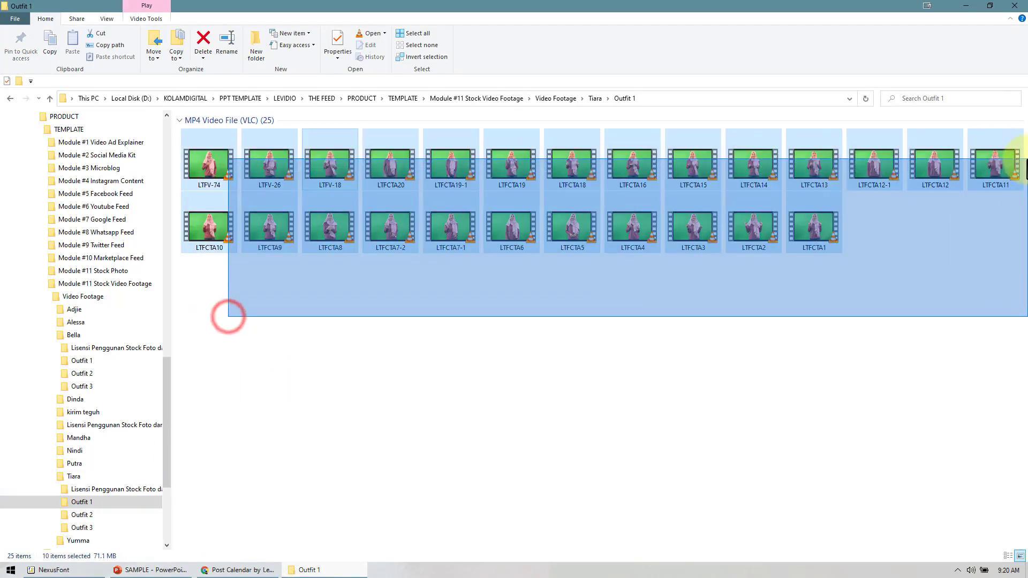
click(251, 570)
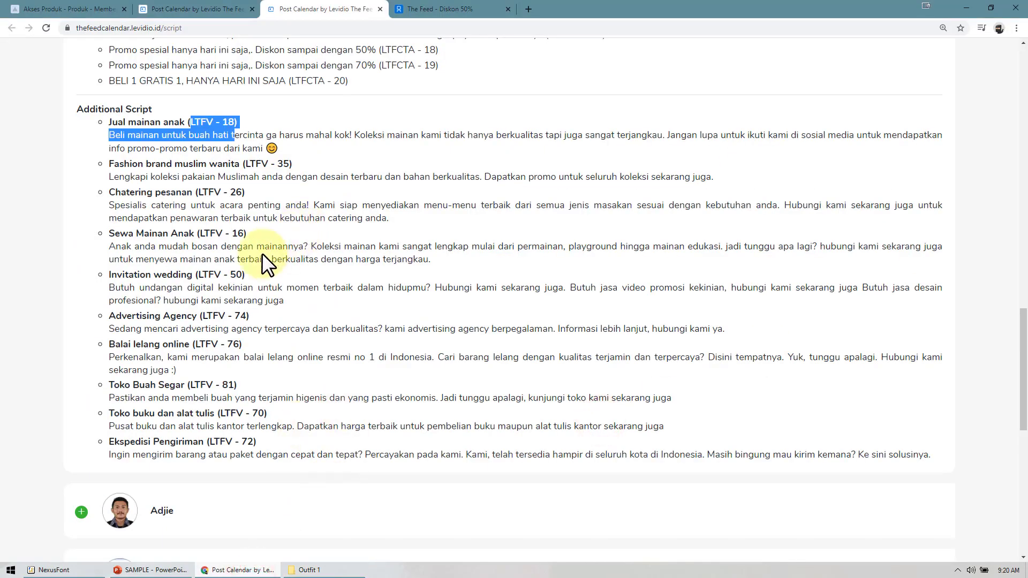
Clear the highlighted text and expand the first presenter's call-to-action scripts.
click(175, 183)
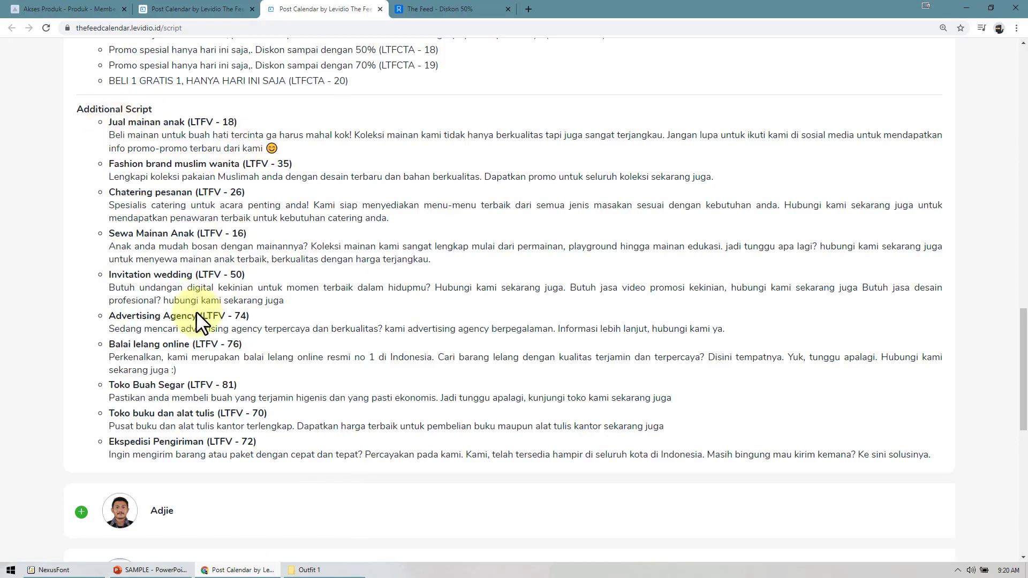
scroll(177, 316, down, 5)
click(167, 247)
scroll(242, 249, down, 4)
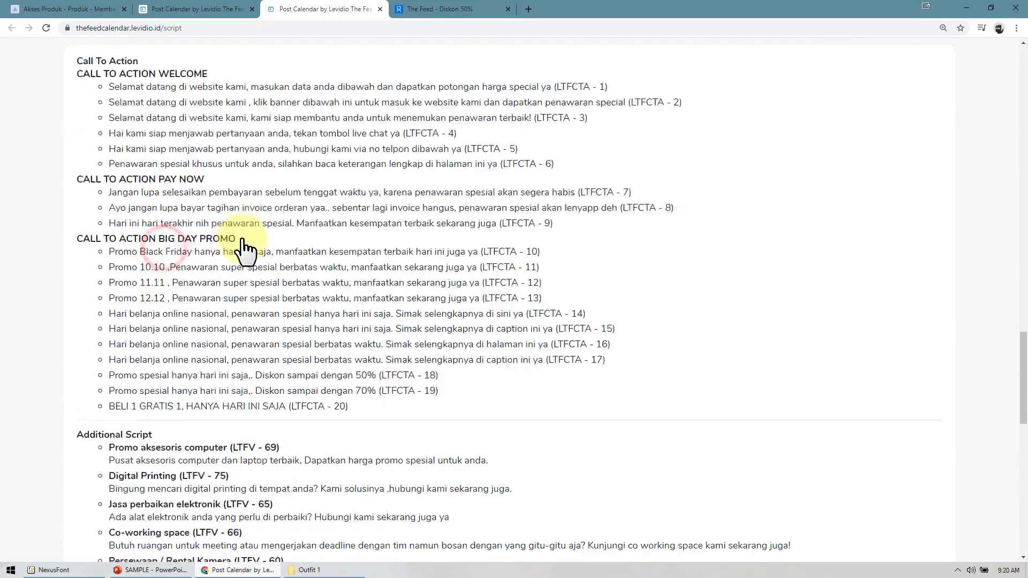
scroll(242, 250, down, 6)
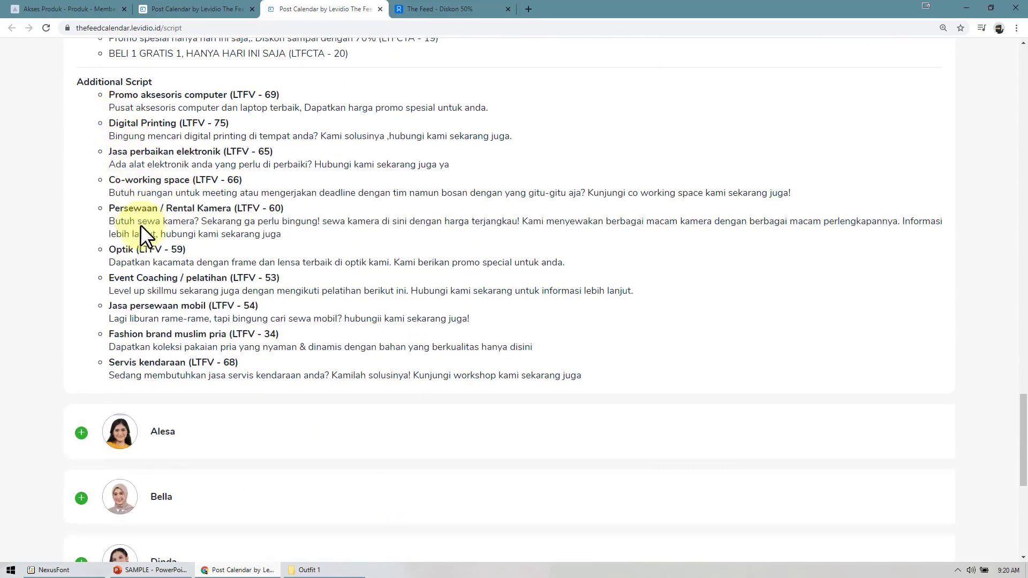
scroll(174, 347, down, 2)
scroll(167, 354, down, 1)
Expand another presenter's scripts down to the Additional Script entry LTFV - 23.
click(162, 338)
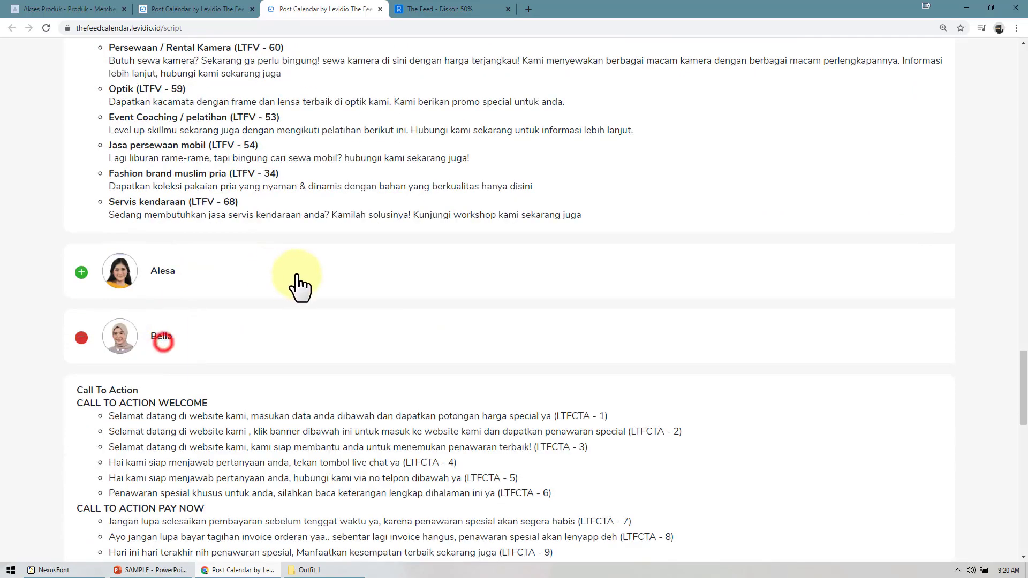
scroll(301, 278, down, 3)
scroll(305, 279, down, 3)
scroll(216, 326, down, 2)
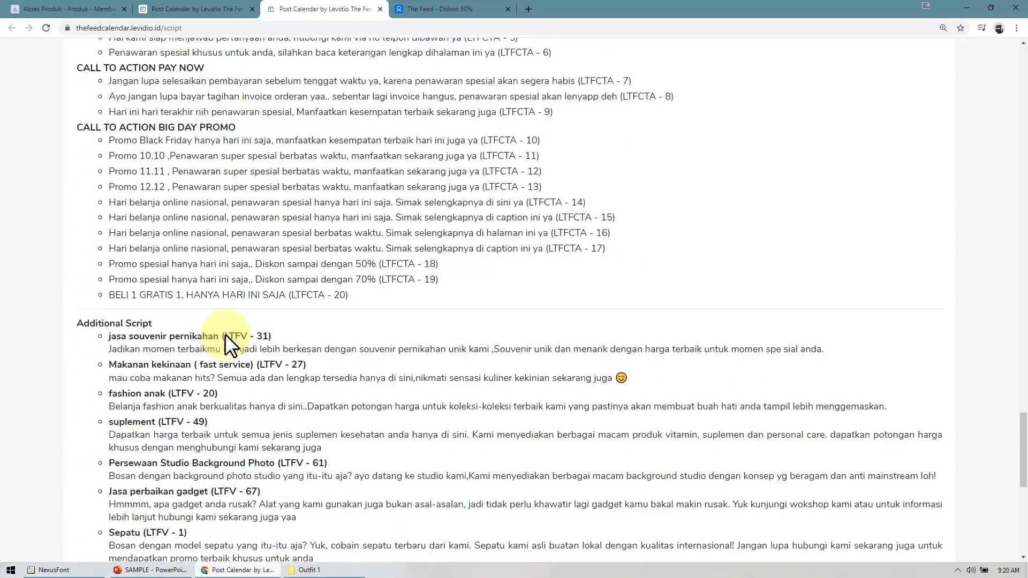
scroll(224, 333, down, 1)
scroll(226, 341, down, 2)
scroll(219, 348, down, 1)
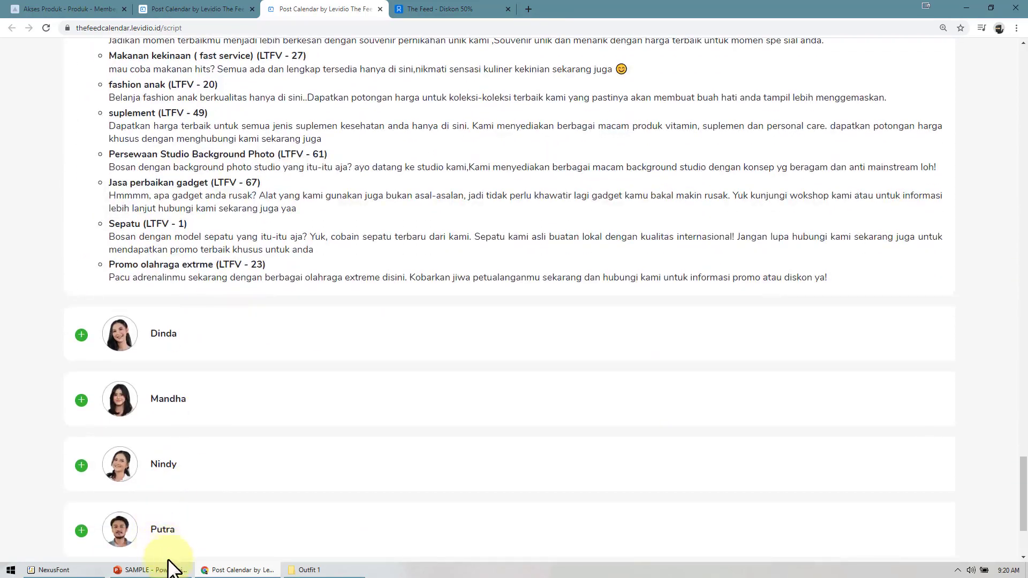
Preview slide 1's animation in the SAMPLE presentation.
click(160, 571)
click(173, 128)
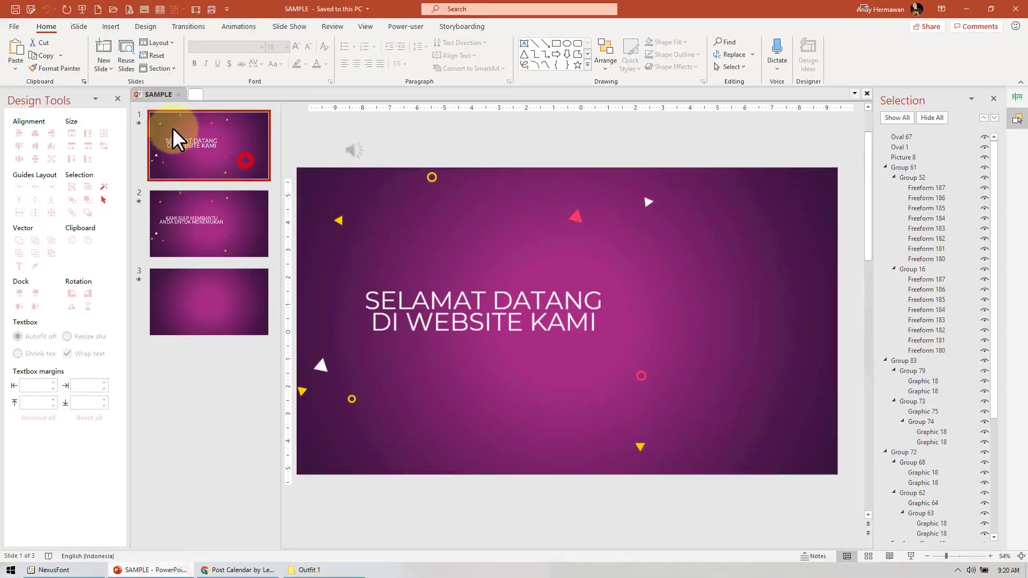
click(138, 122)
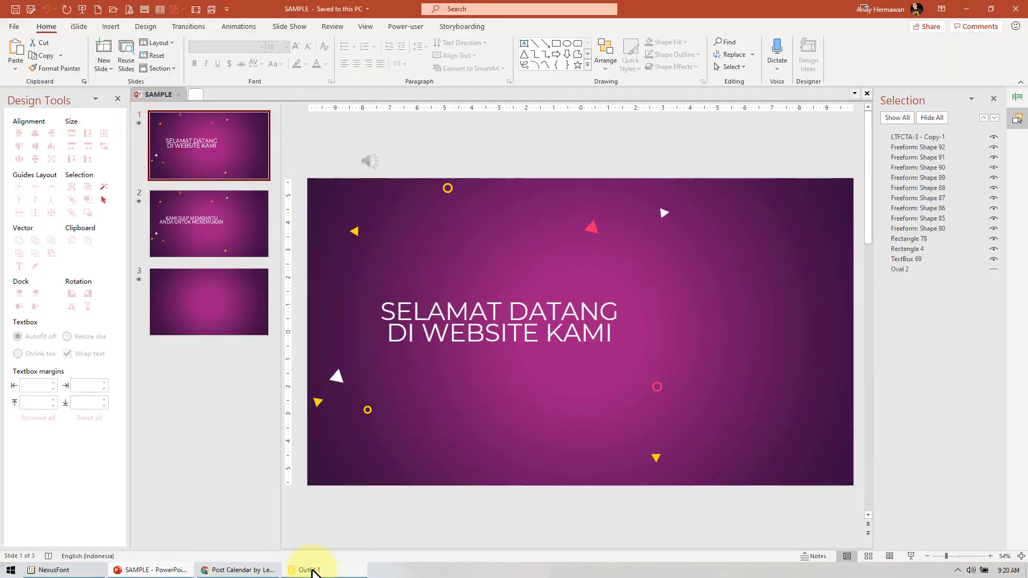
click(257, 572)
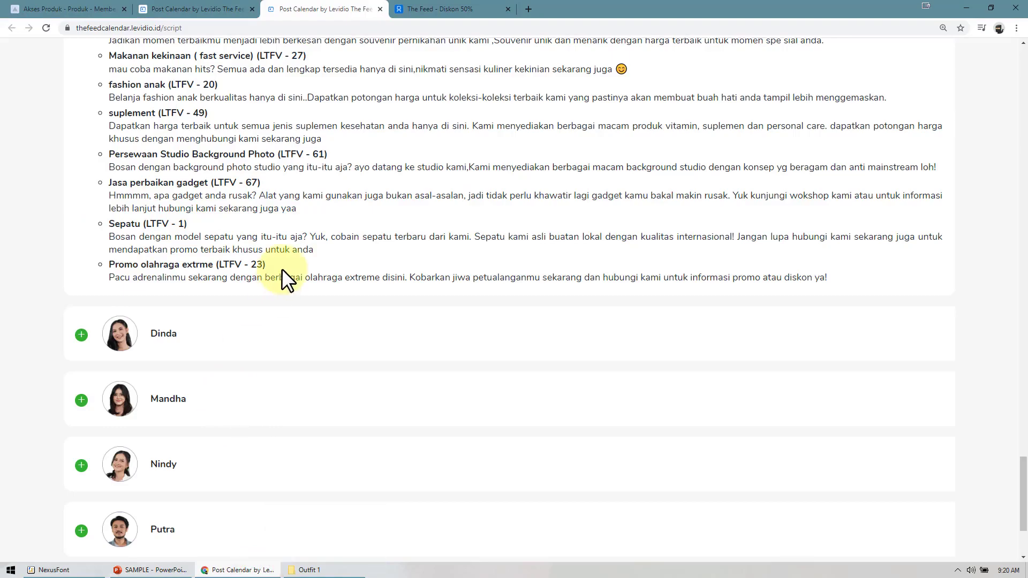
Highlight codes LTFCTA - 3 (third welcome line) and LTFV - 67 (gadget repair) in the scripts.
scroll(282, 269, up, 3)
scroll(281, 268, up, 5)
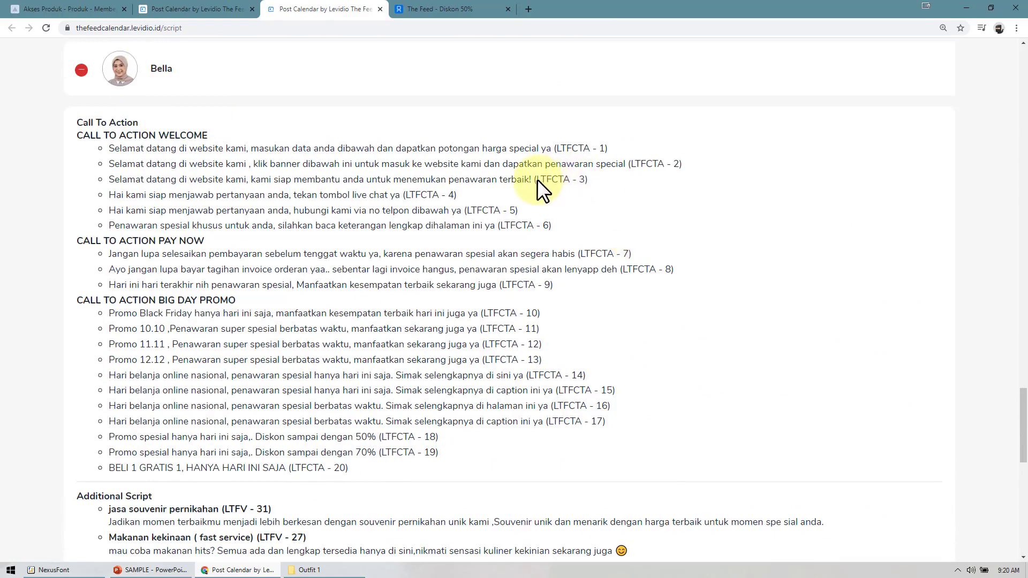
drag(536, 179, 585, 180)
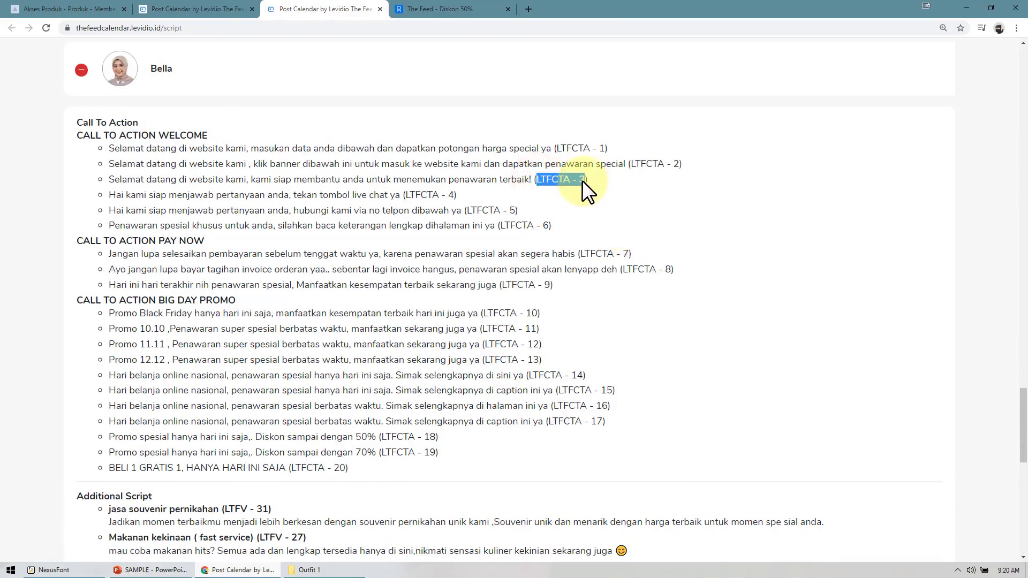
scroll(618, 187, down, 1)
scroll(356, 330, down, 5)
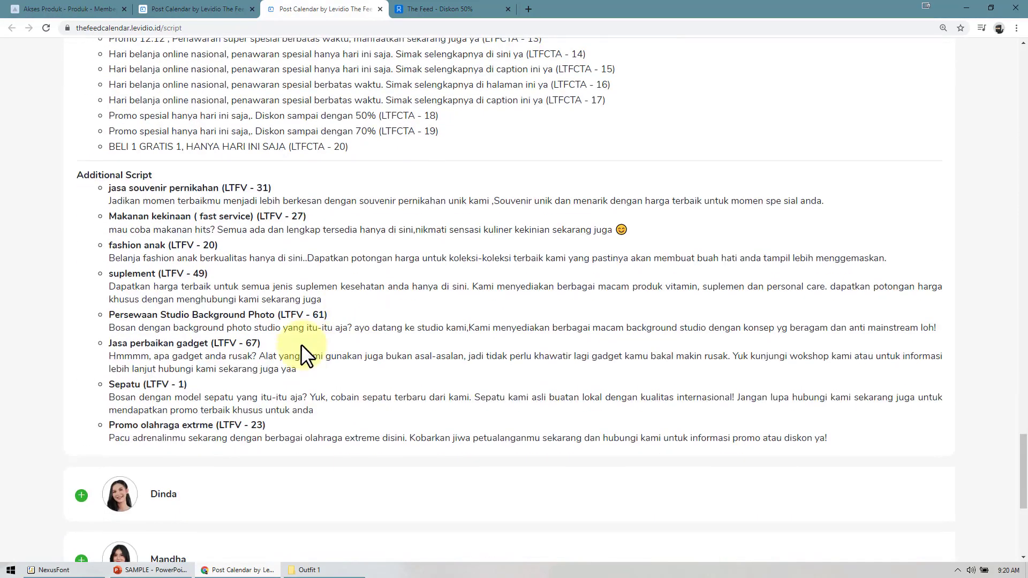
drag(214, 342, 256, 346)
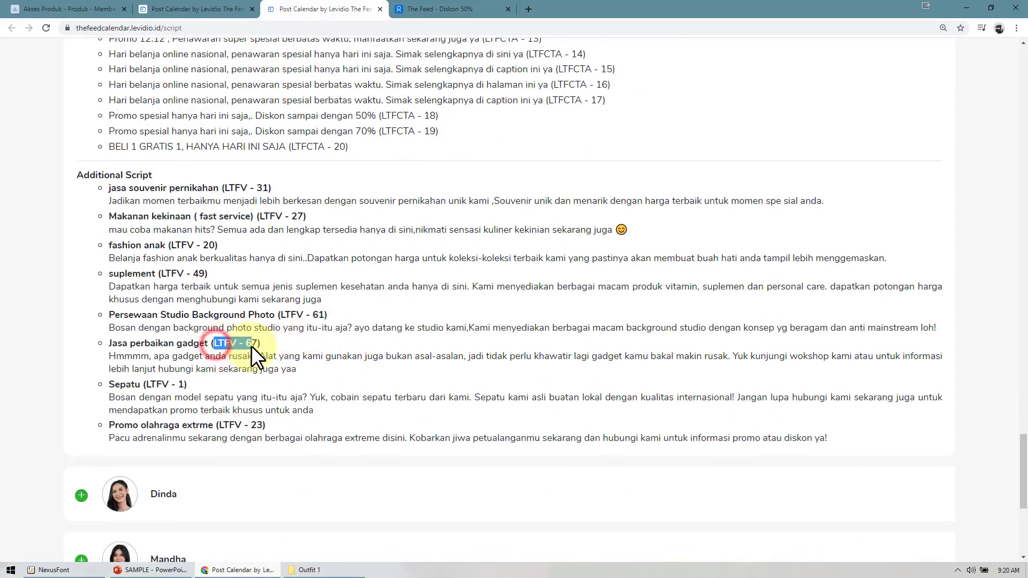
scroll(324, 320, up, 1)
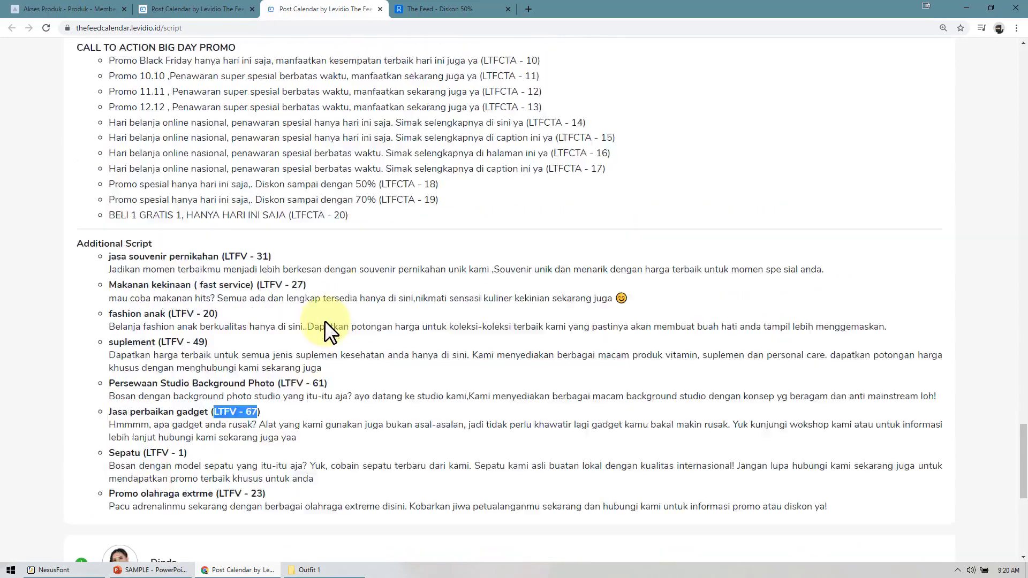
scroll(324, 320, up, 5)
scroll(325, 320, down, 1)
scroll(327, 320, down, 3)
scroll(326, 321, up, 5)
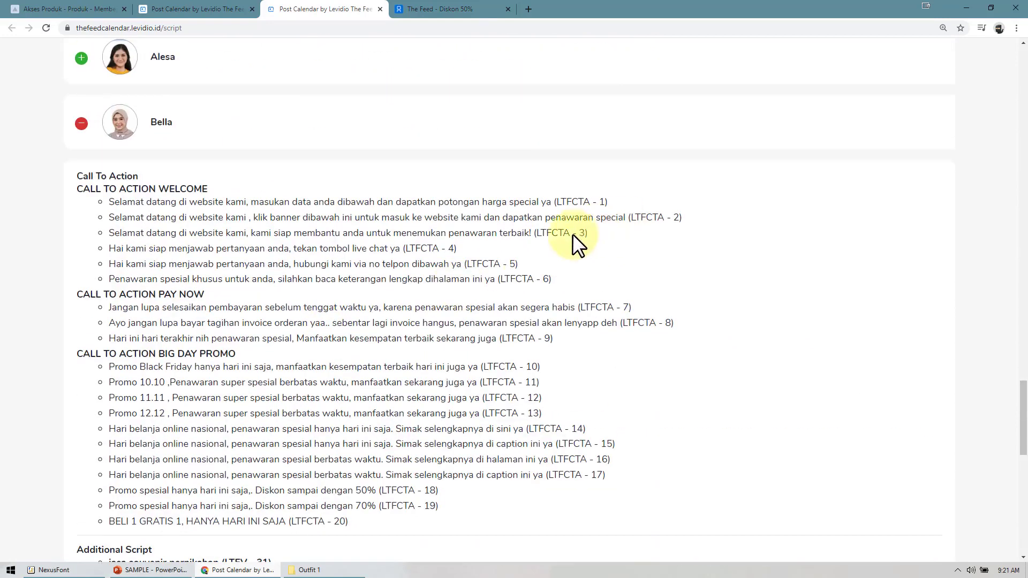
click(311, 570)
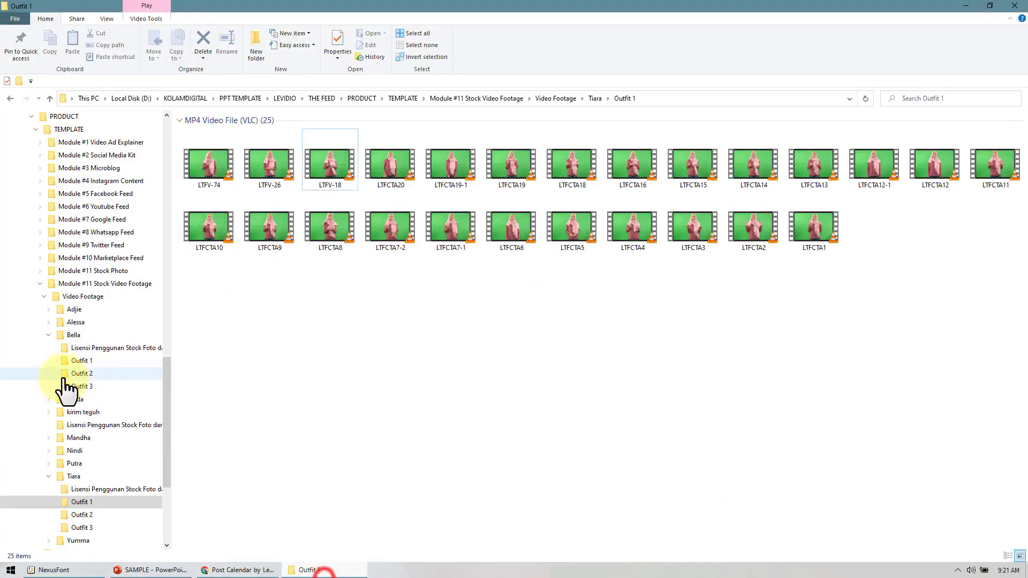
Open Bella's Outfit 1 folder and select the LTFCTA-3 - Copy clip.
click(120, 360)
click(210, 315)
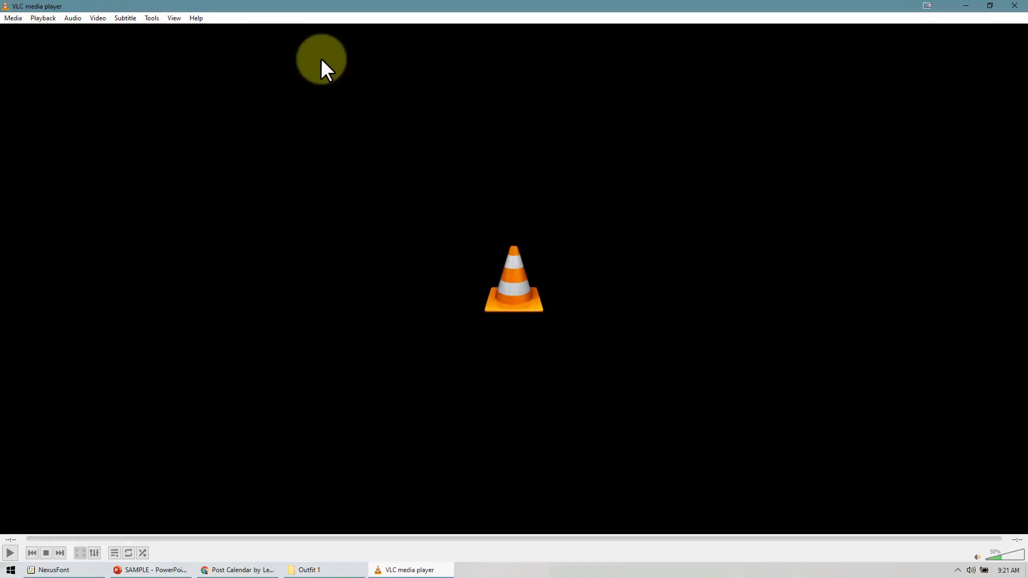
Add LTFCTA-3 - Copy as the source file in VLC's Open Media dialog.
click(16, 18)
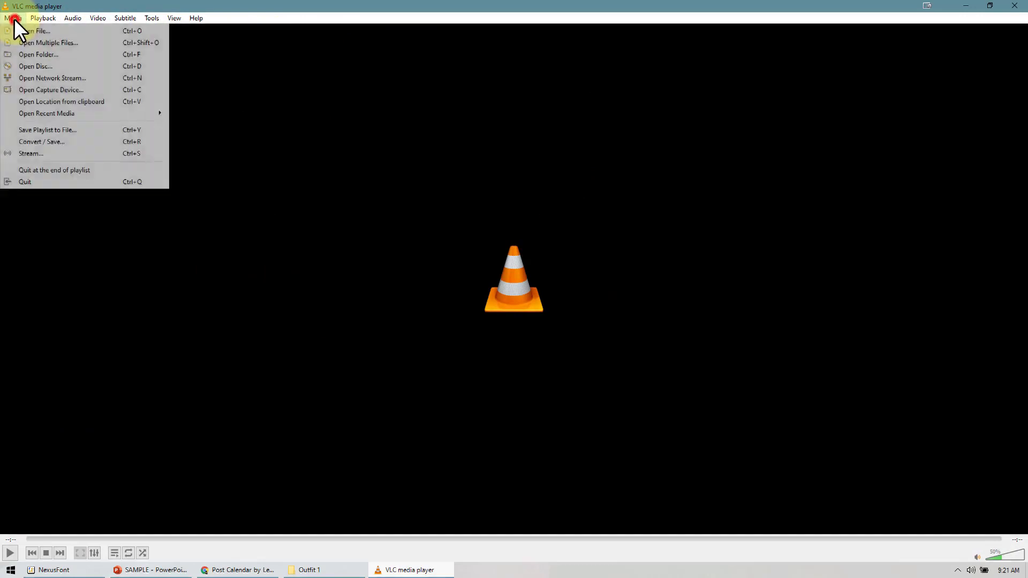
click(75, 142)
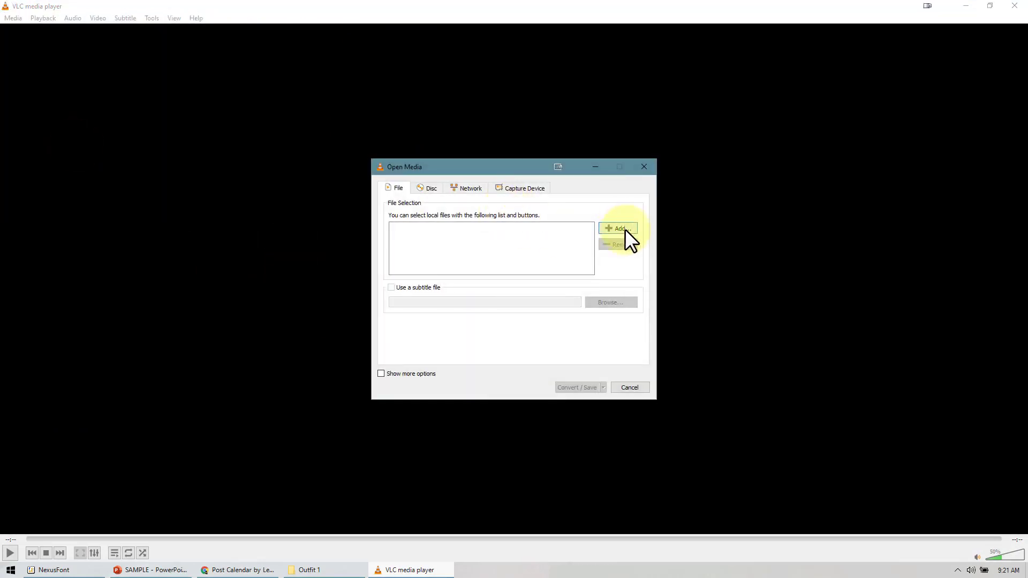
click(625, 229)
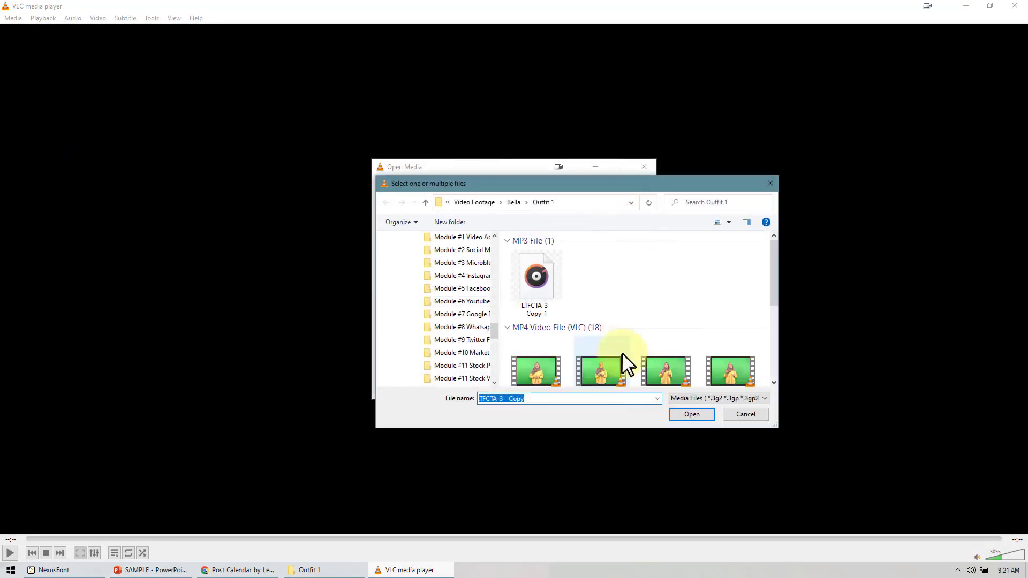
scroll(621, 347, down, 2)
scroll(616, 343, down, 1)
scroll(580, 363, down, 3)
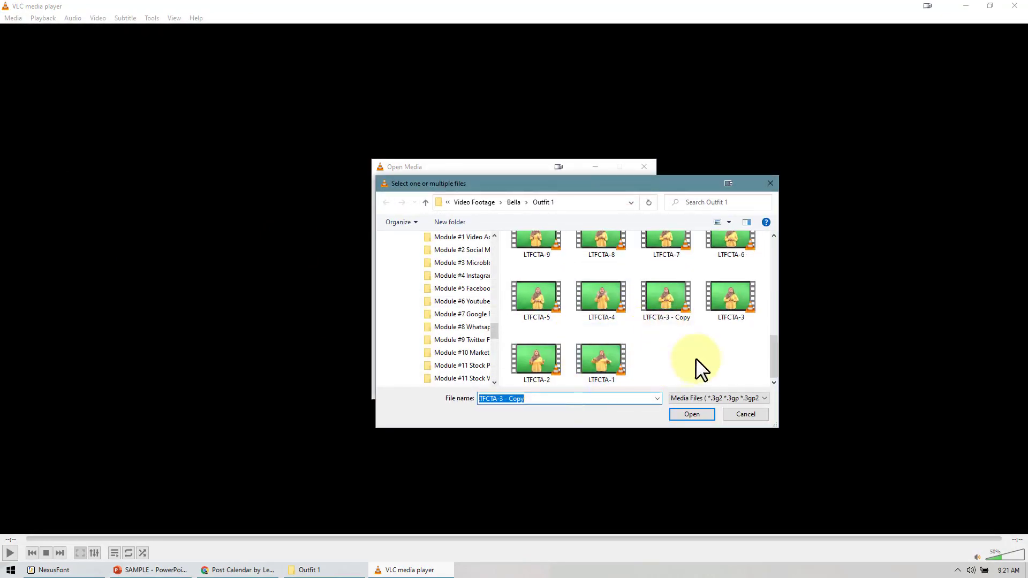
click(699, 416)
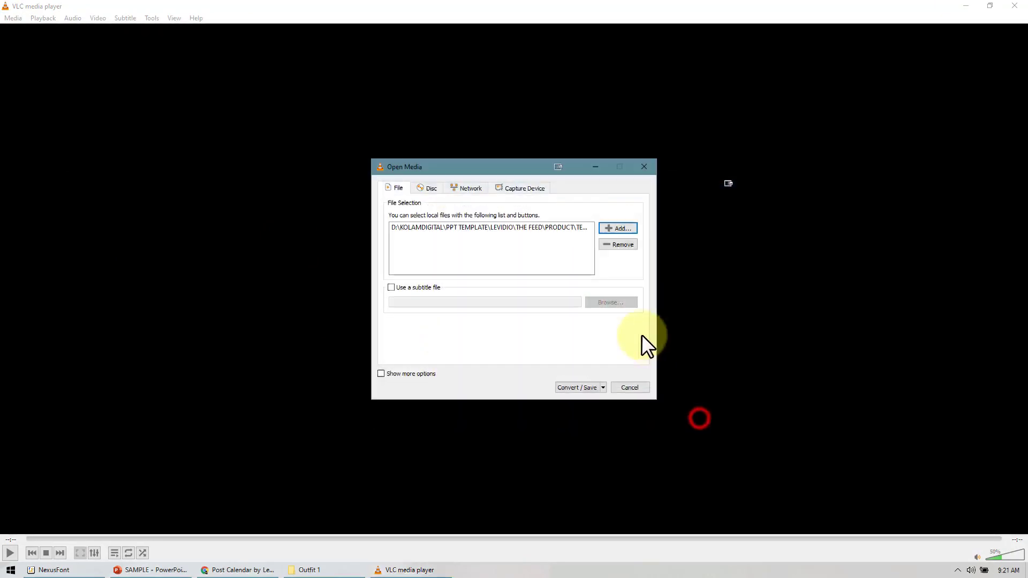
Set up conversion with the Audio - MP3 profile and destination file AUIDIO.MP3.
click(602, 387)
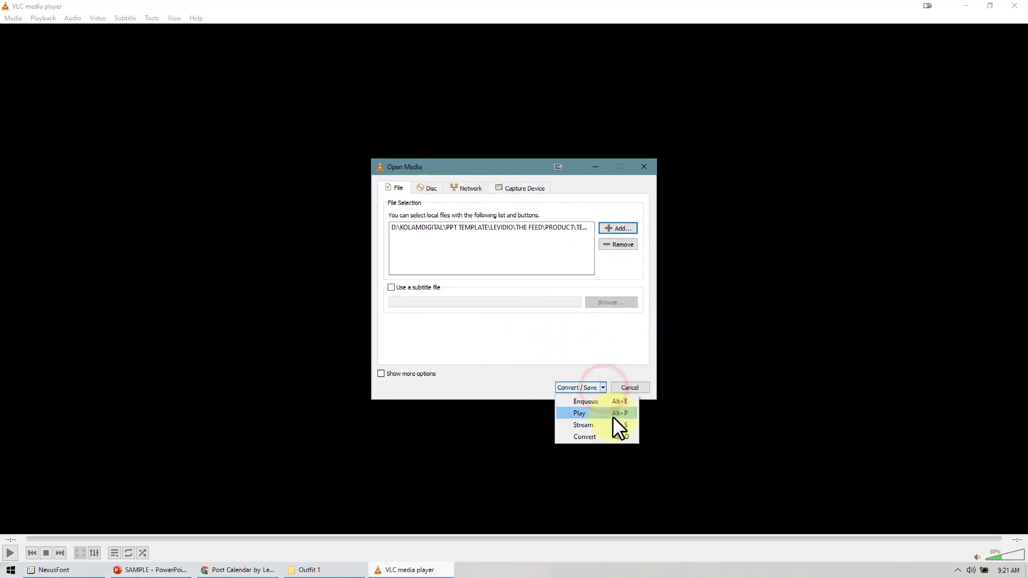
click(615, 435)
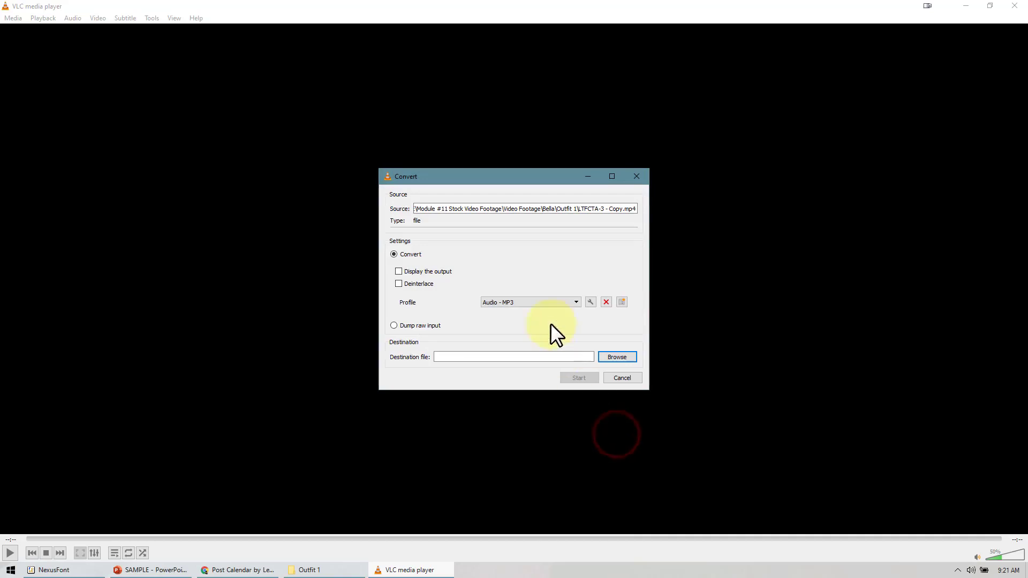
click(505, 303)
click(506, 303)
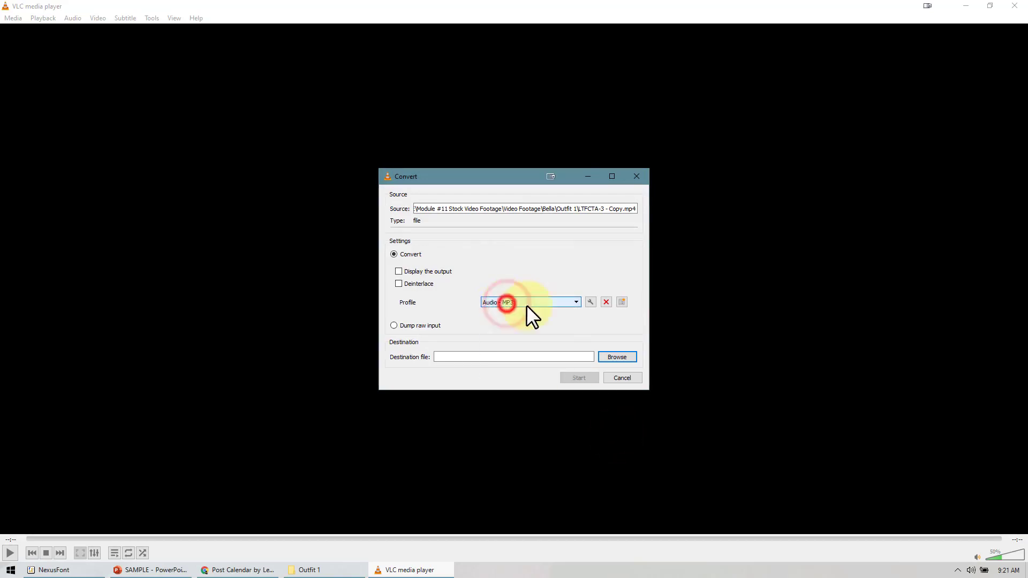
click(616, 356)
text(AUI)
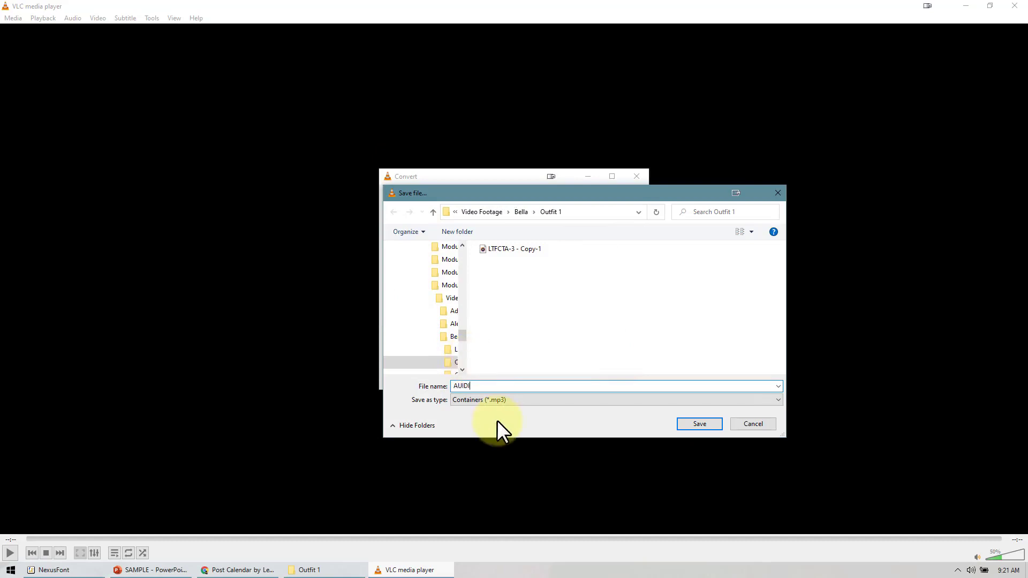
text(DIO.MP3)
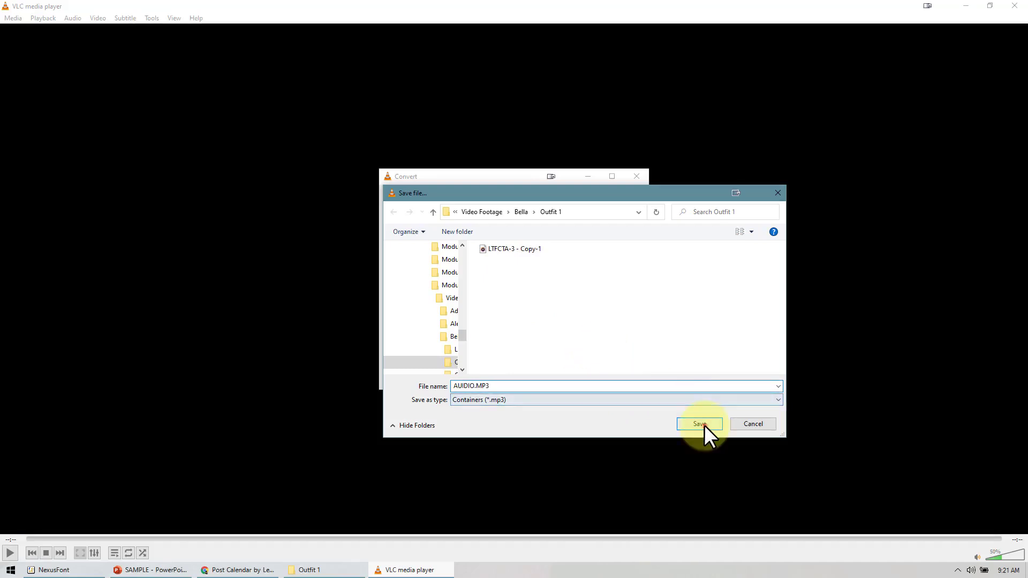
click(705, 425)
Run the MP3 conversion, then play the new AUIDIO file in Groove Music and close it.
click(594, 376)
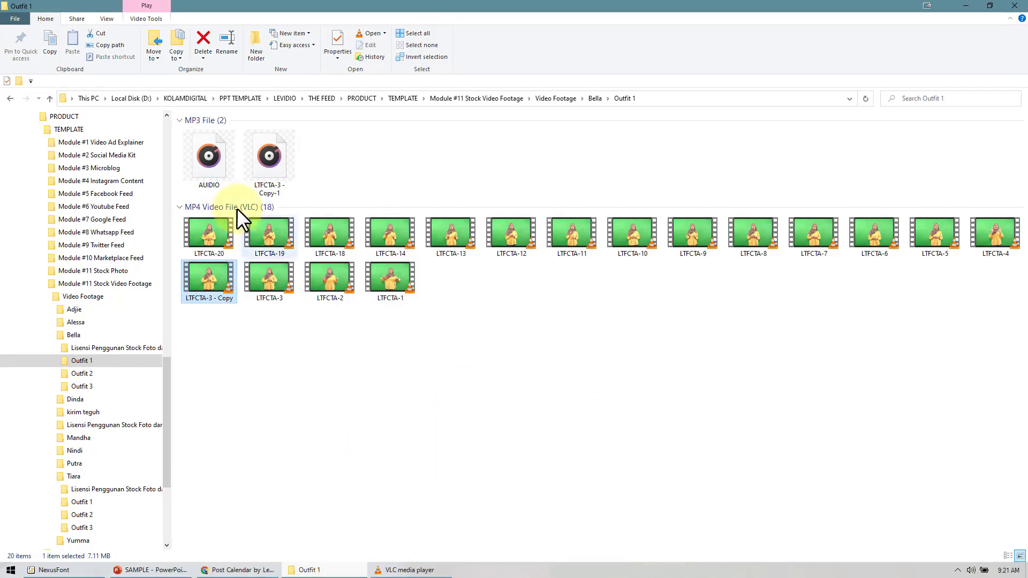
click(205, 150)
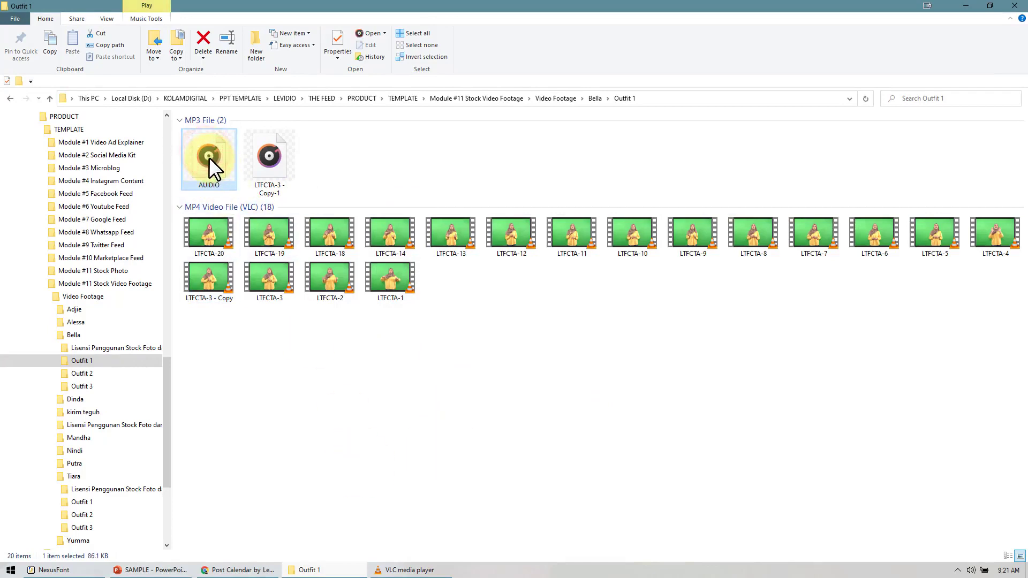
double_click(210, 158)
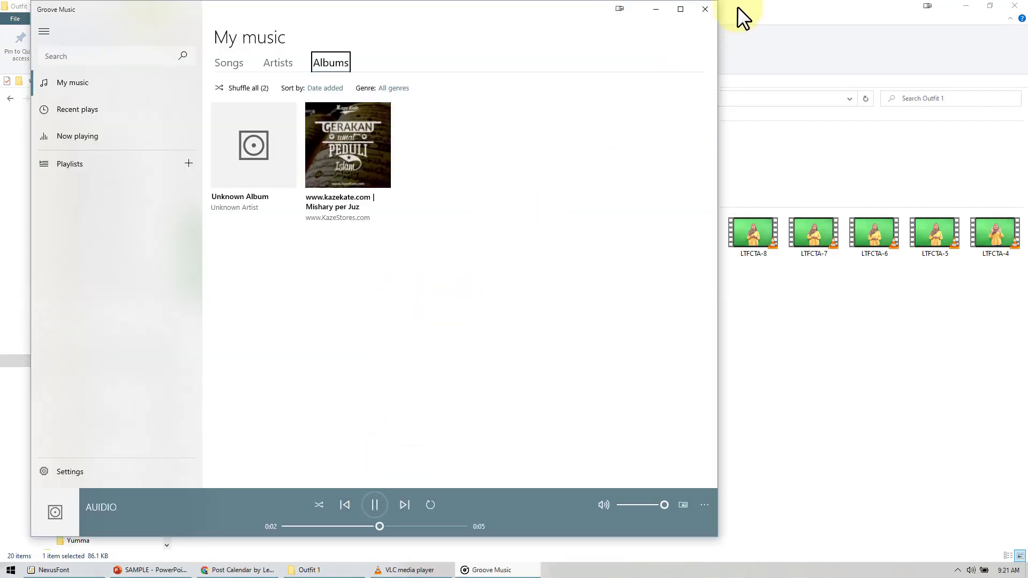
click(705, 8)
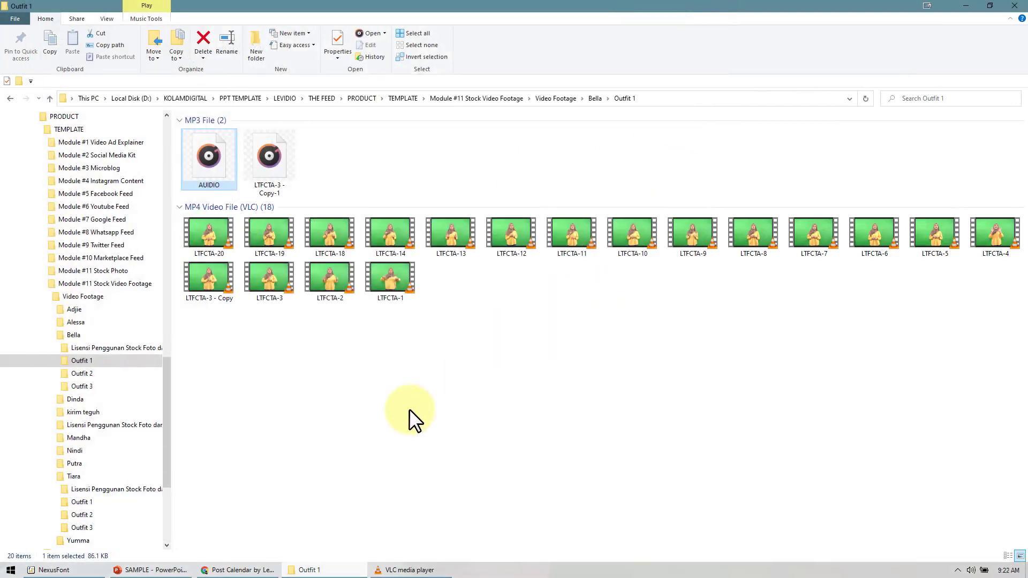
Create a new presentation and give its slide the Blank layout.
click(176, 570)
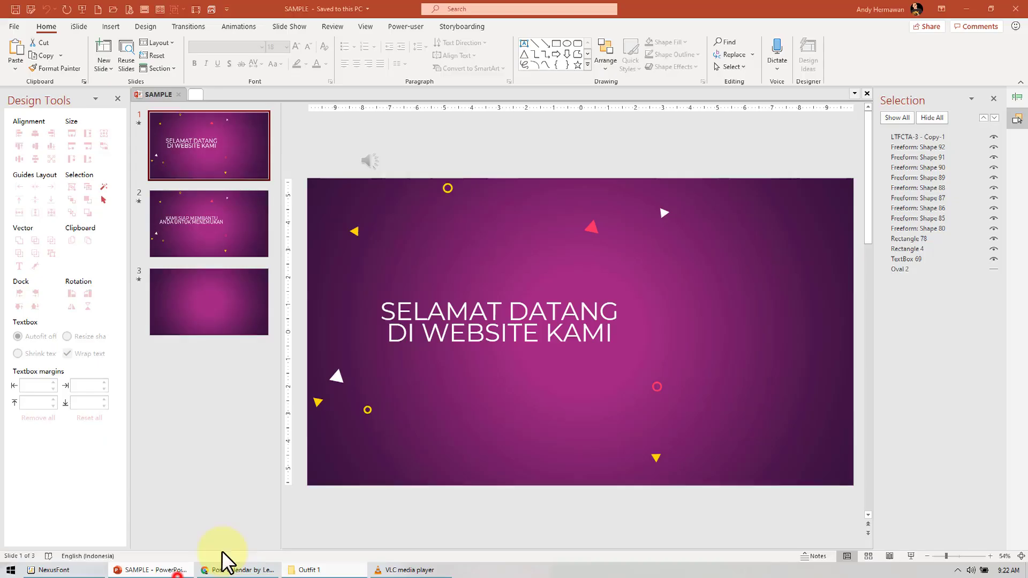
click(200, 97)
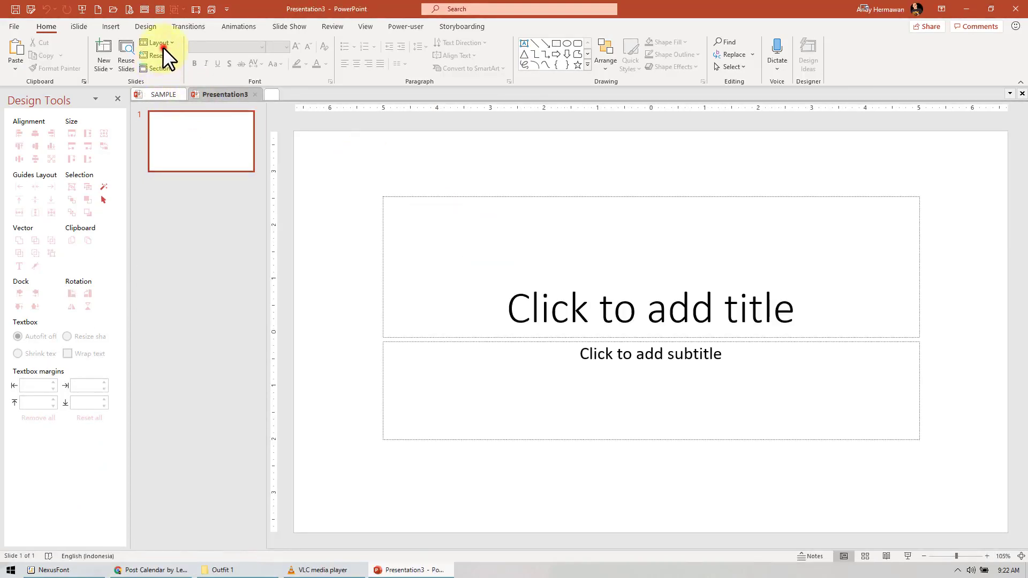
click(162, 46)
click(176, 194)
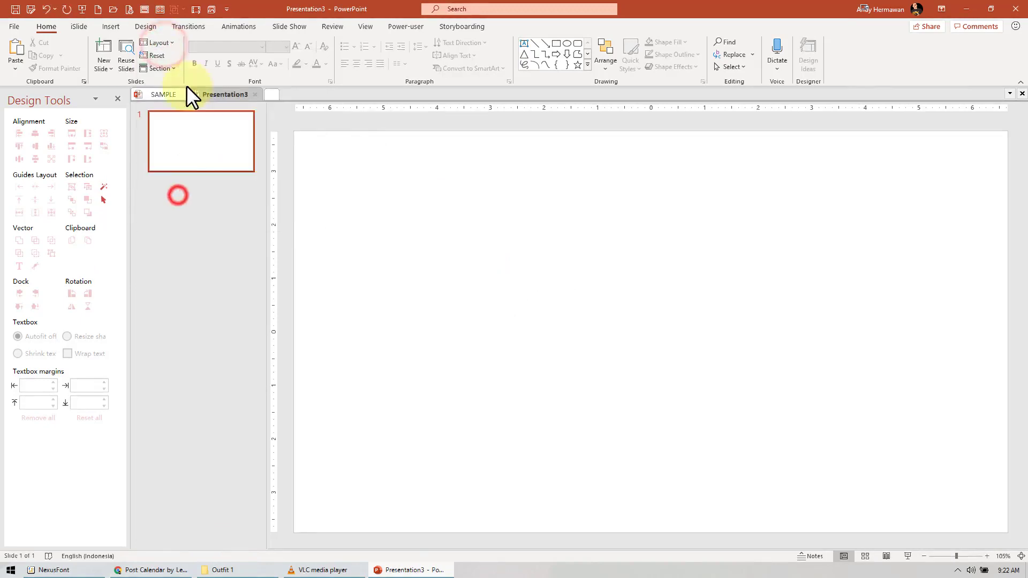
Set a custom slide size of 20 in wide by 11 in high.
click(145, 27)
click(901, 60)
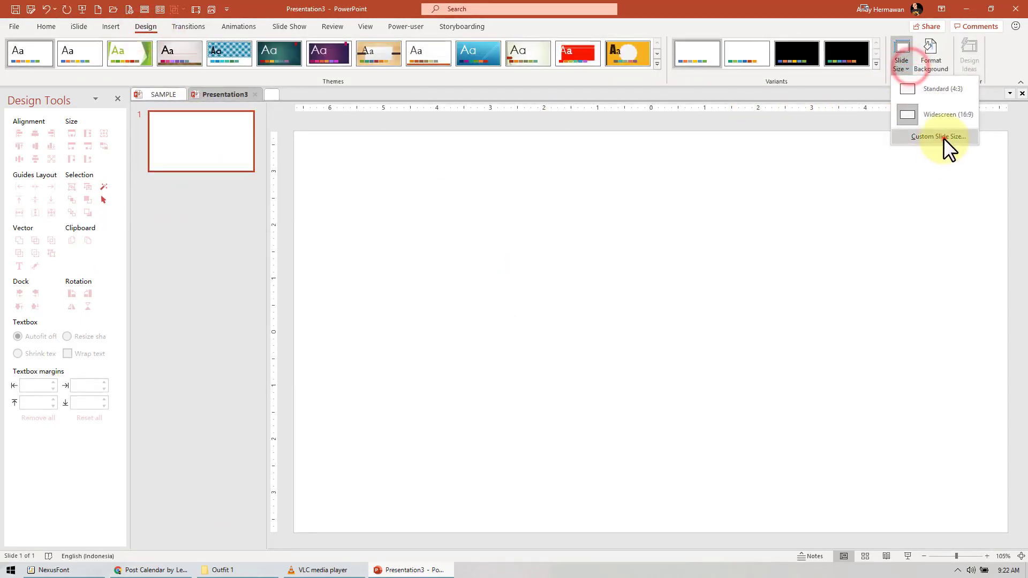
click(943, 137)
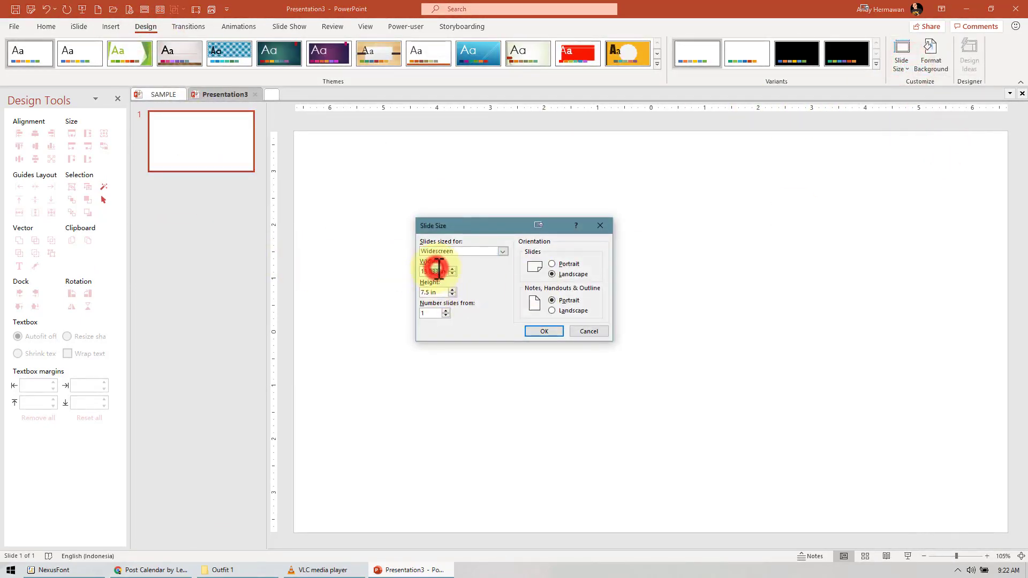
triple_click(439, 270)
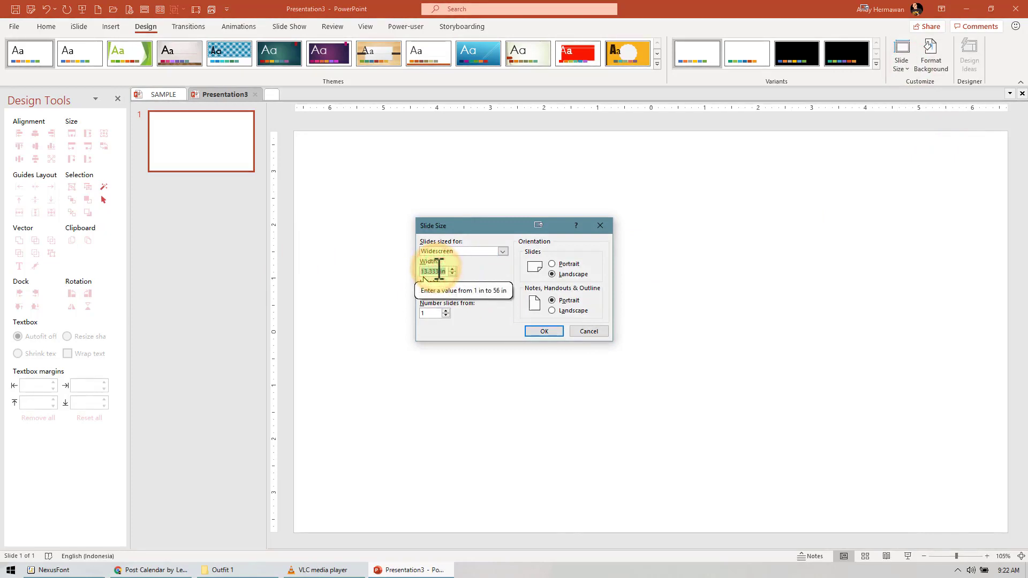
text(20)
triple_click(443, 292)
text(11.25)
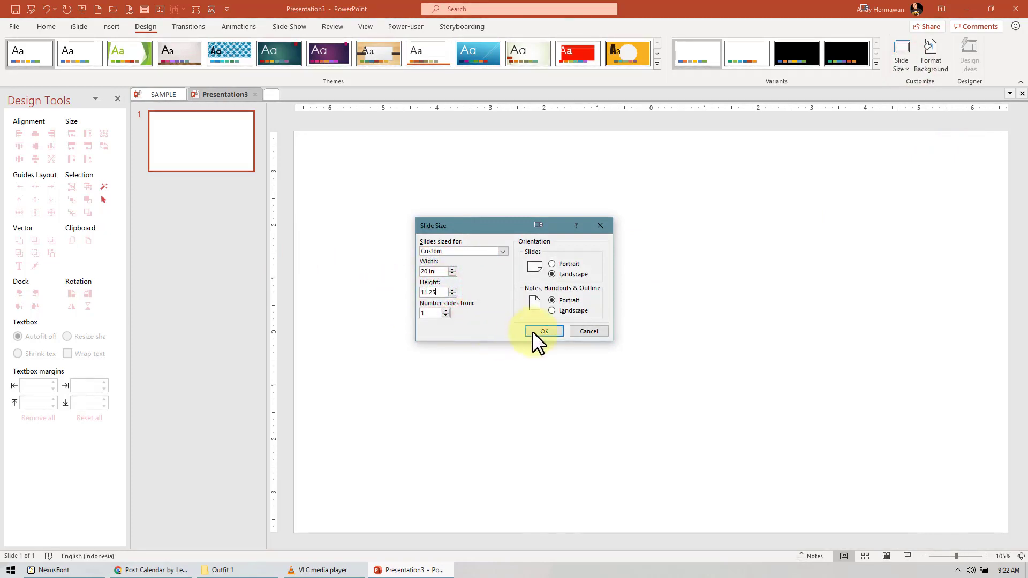
click(536, 332)
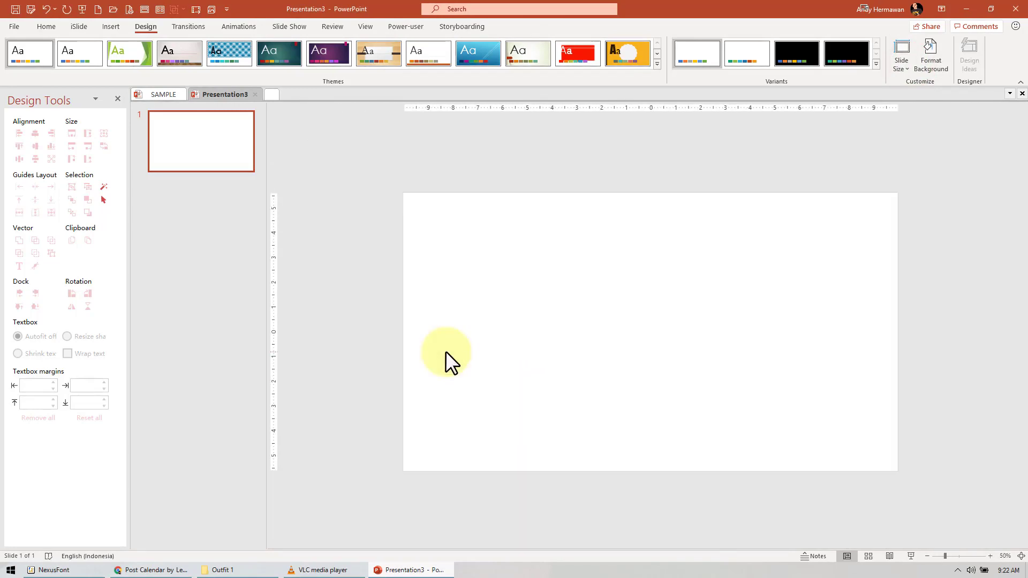
Open 45 - Gadget 2 from Module #1 Video Ad Explainer > Ratio 16-9 (Landscape).
click(250, 571)
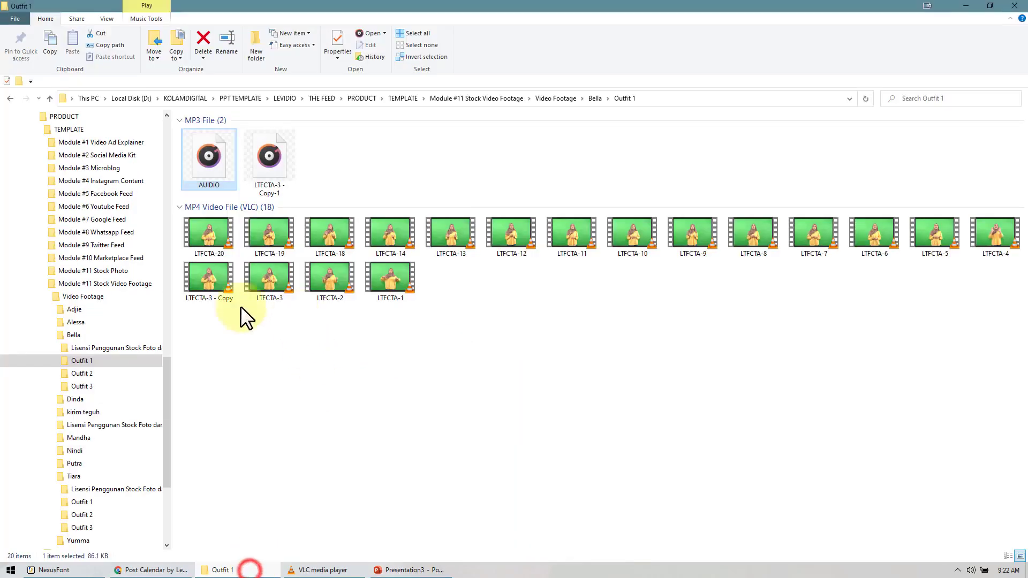
click(131, 143)
double_click(386, 173)
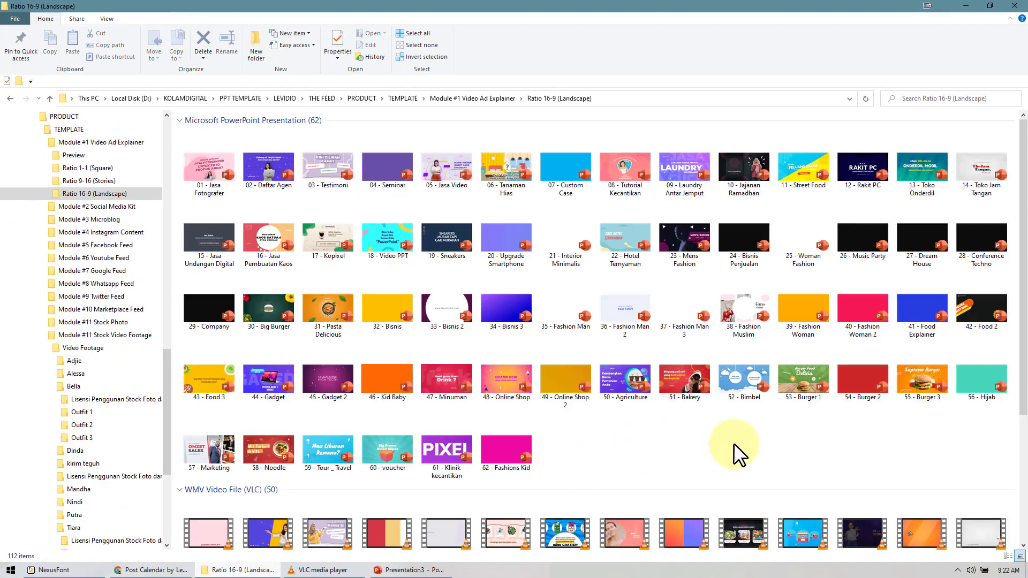
double_click(337, 377)
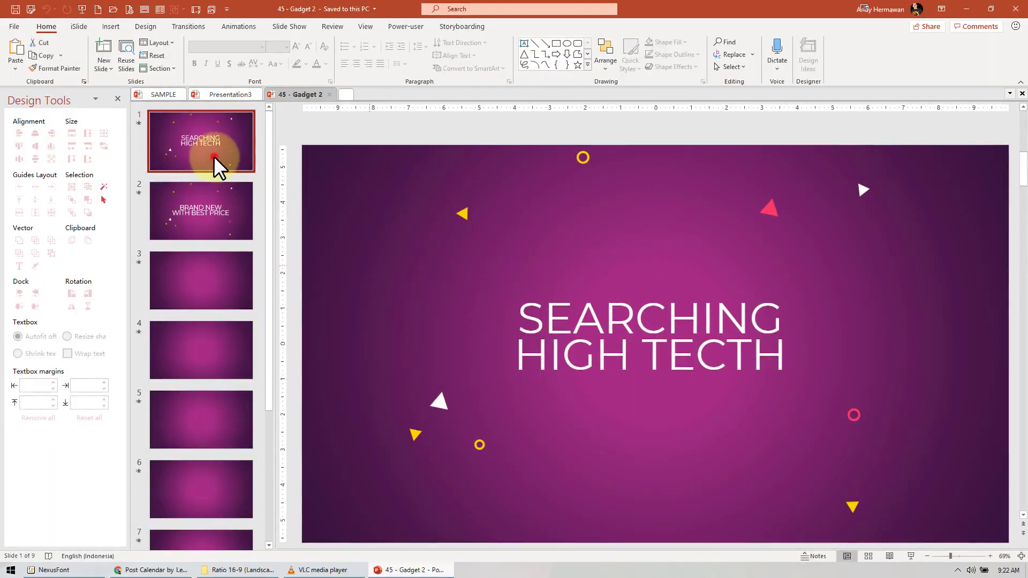
Copy Gadget 2 slides 1 through 3 after replaying slide 3's animation.
click(213, 155)
click(206, 278)
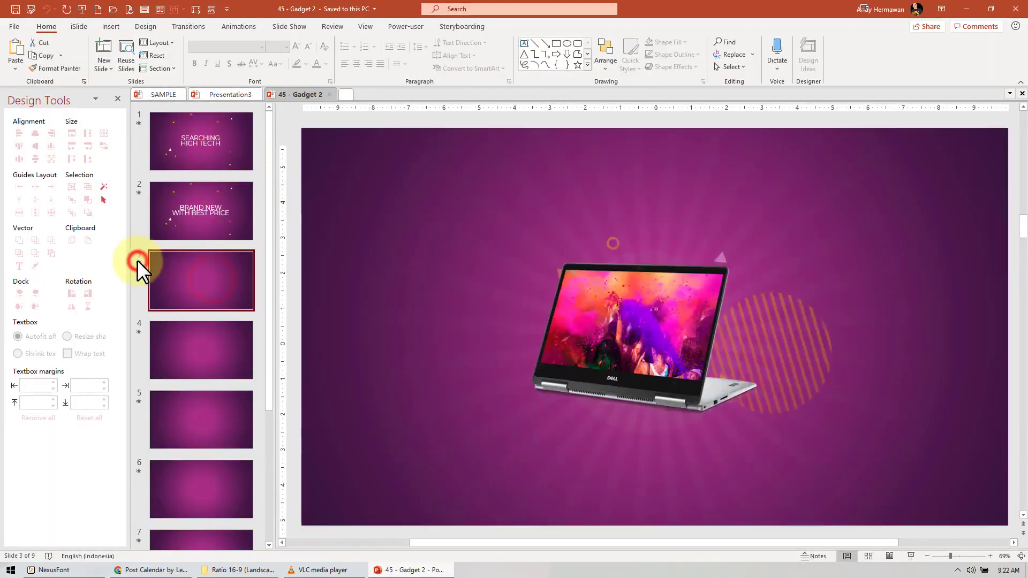
click(181, 285)
click(198, 139)
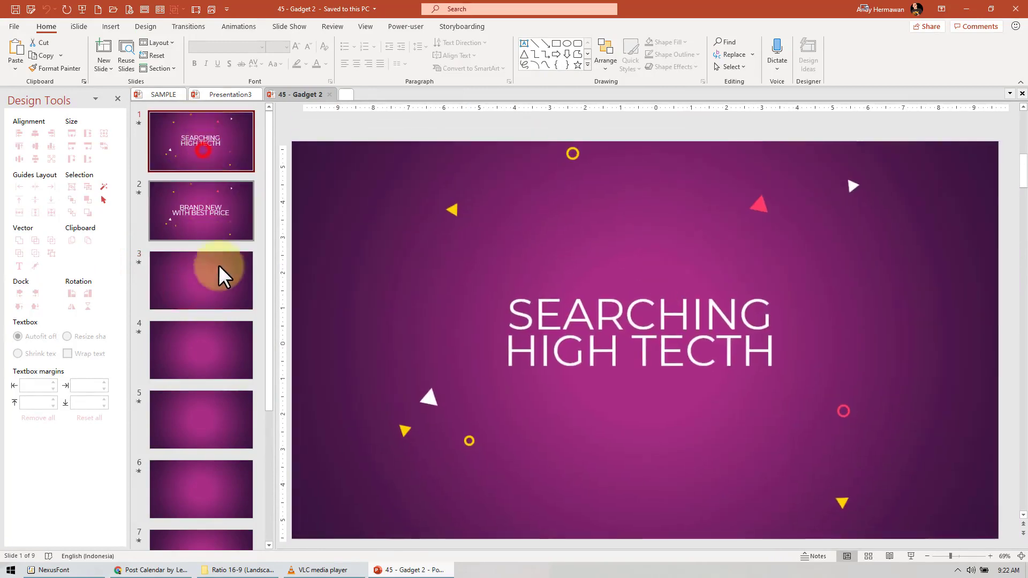
shift+click(211, 290)
right_click(211, 290)
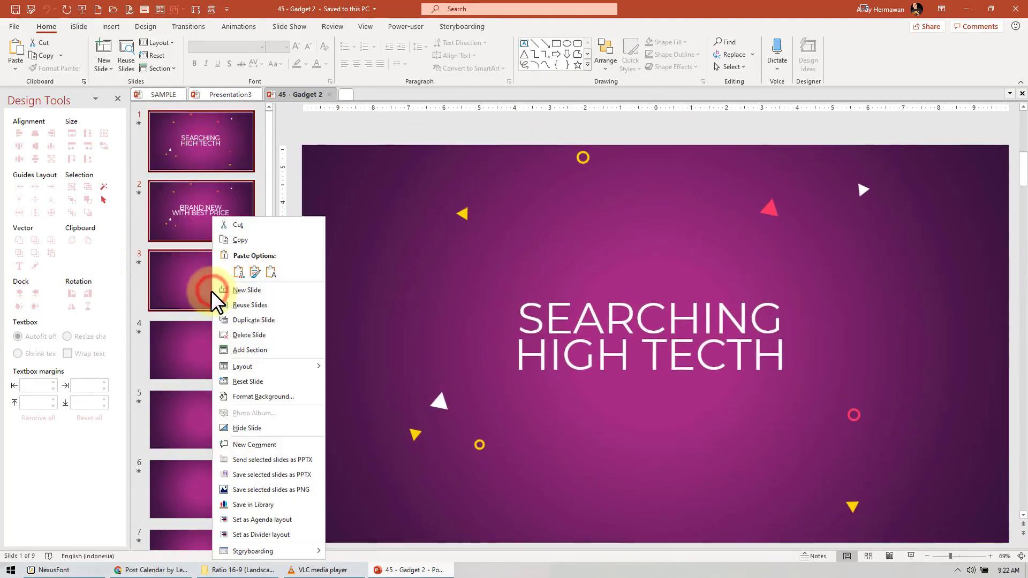
click(256, 240)
Paste them into Presentation3 with Keep Source Formatting and delete the empty first slide.
click(217, 95)
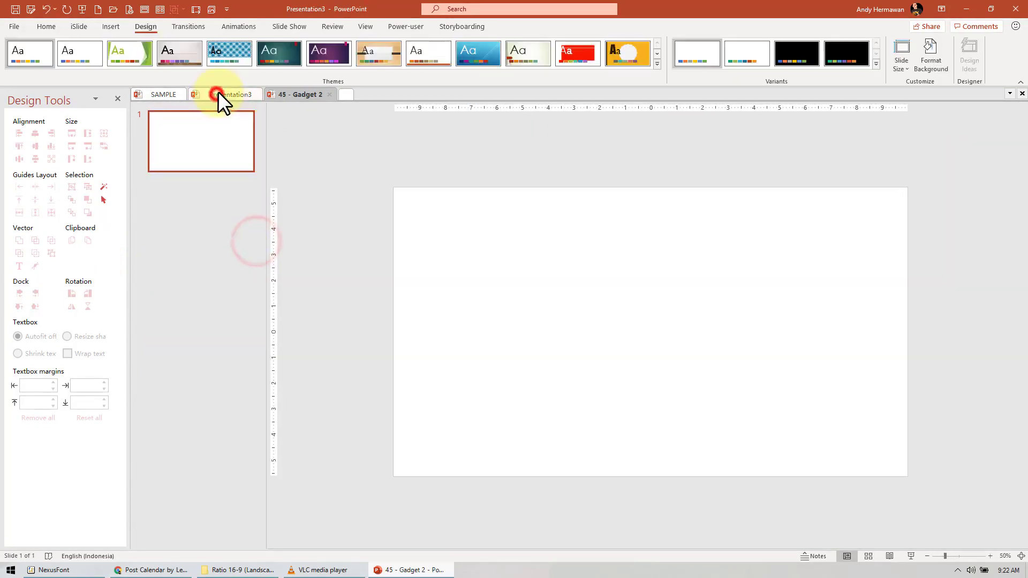
click(44, 27)
click(15, 63)
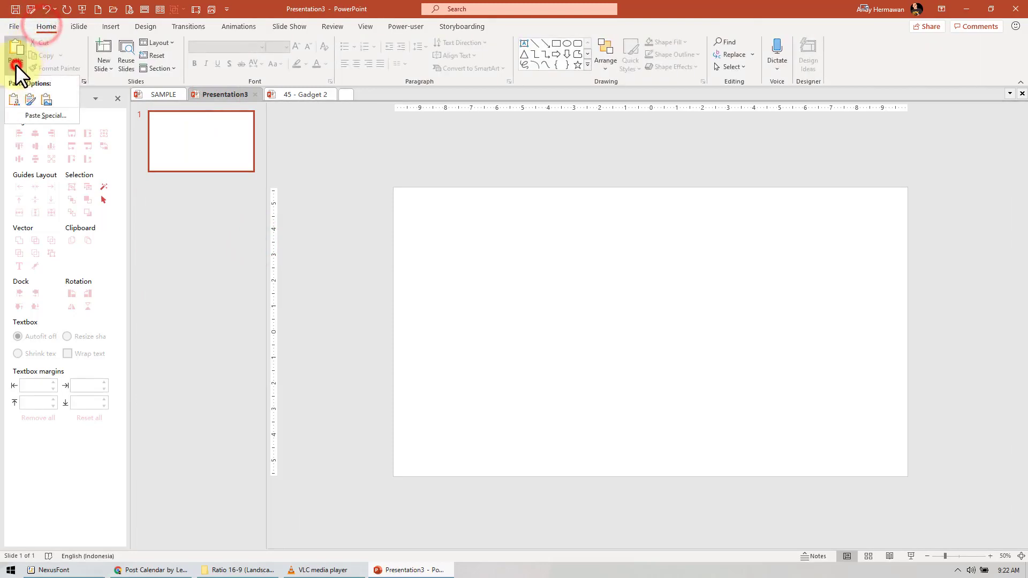
click(32, 98)
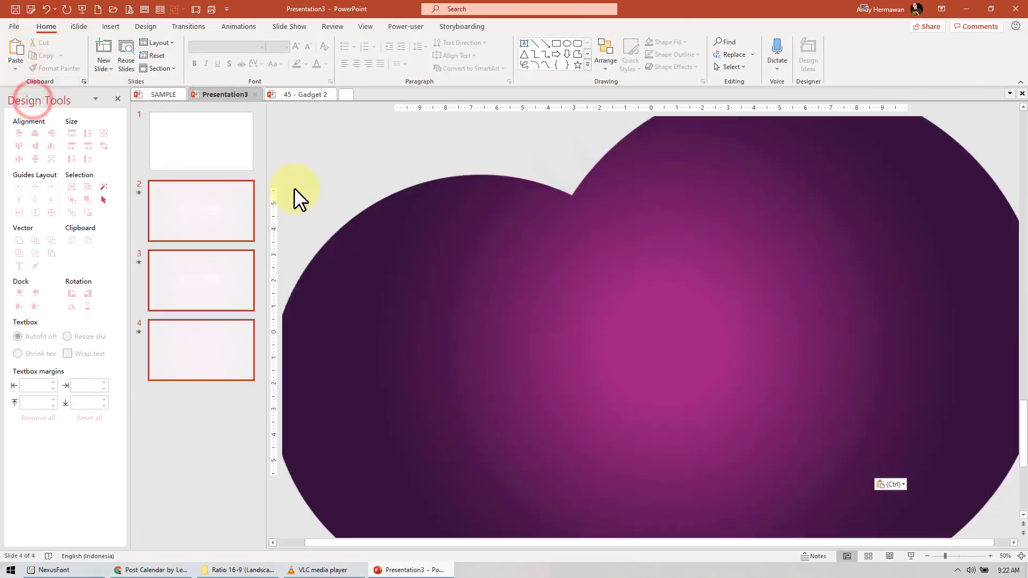
click(207, 153)
key(Delete)
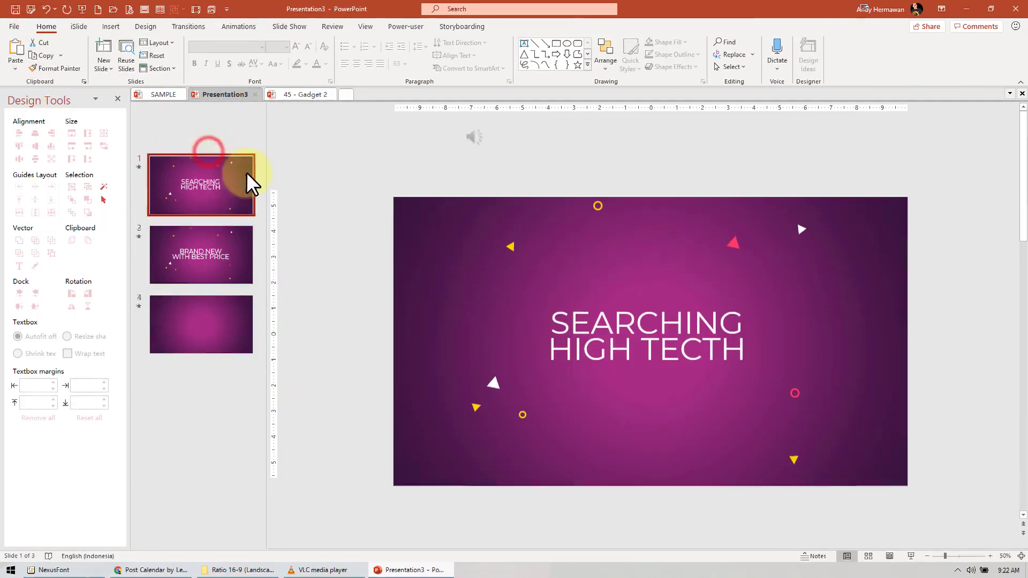
click(190, 155)
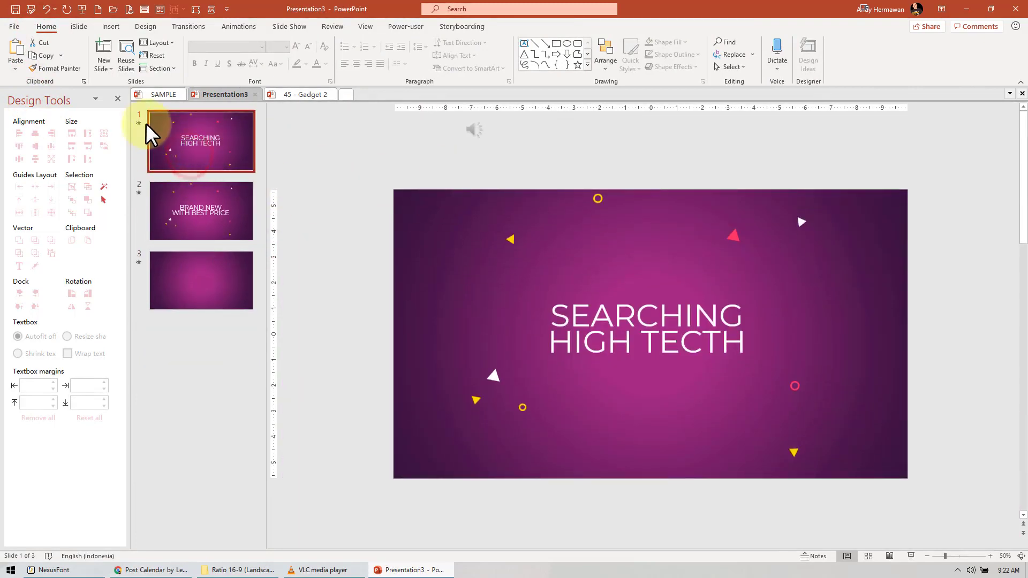
Nudge the slide's audio object, then select Music Catalog in the Selection Pane.
click(476, 130)
drag(412, 161, 408, 158)
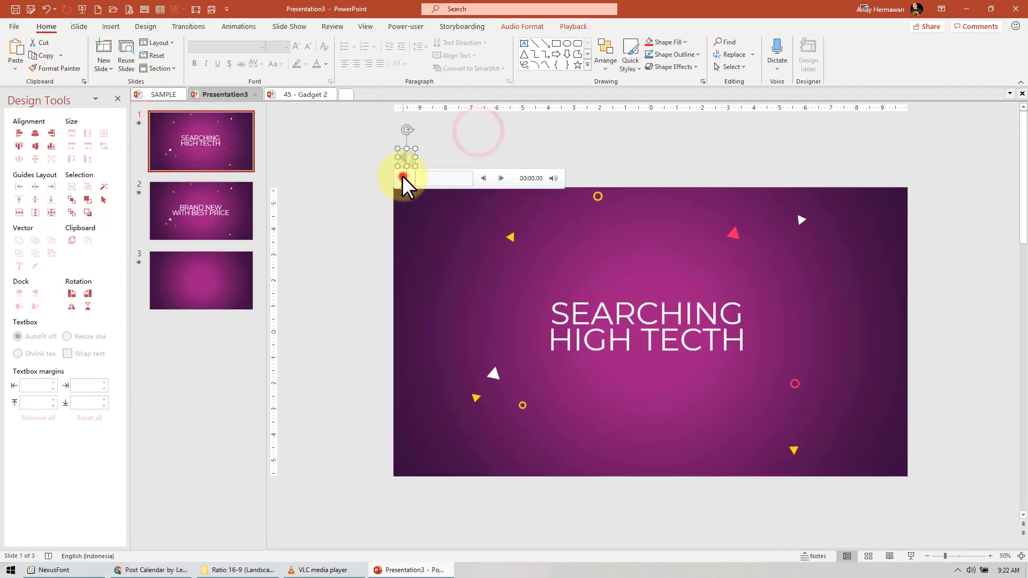
click(447, 146)
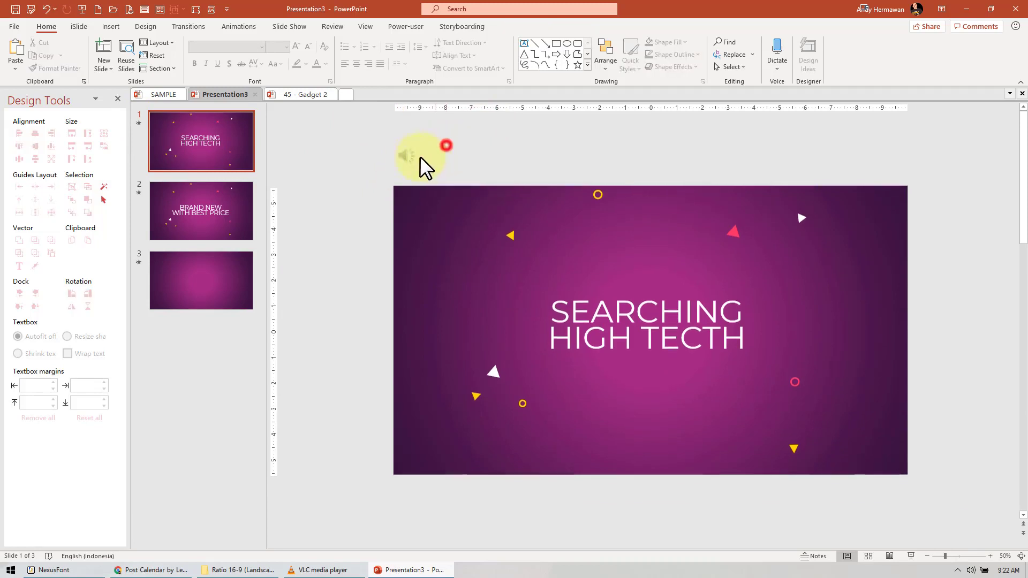
click(733, 67)
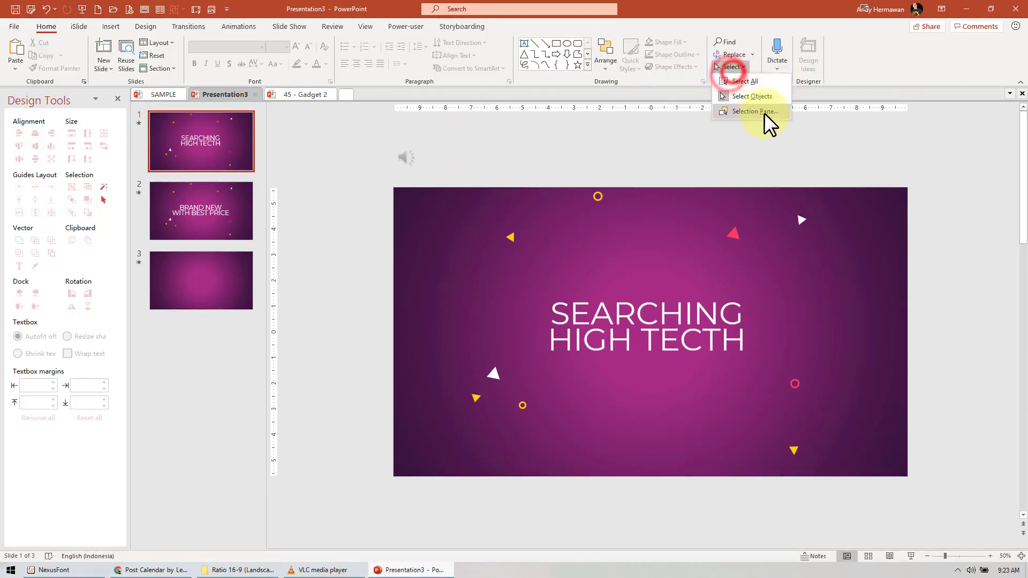
click(760, 114)
click(331, 155)
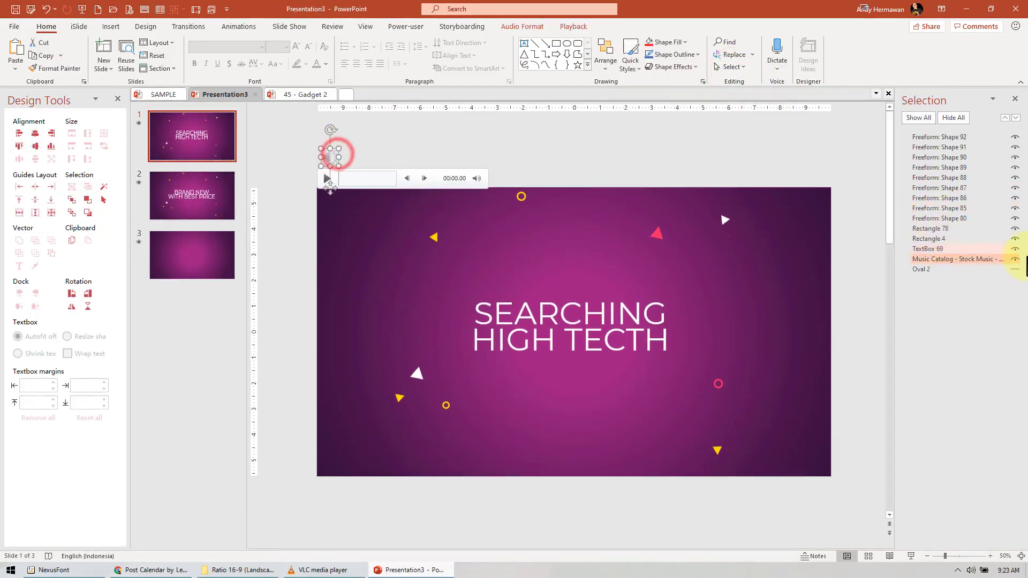
Hide the Music Catalog audio and the Oval 2 glow on slide 1.
click(1016, 259)
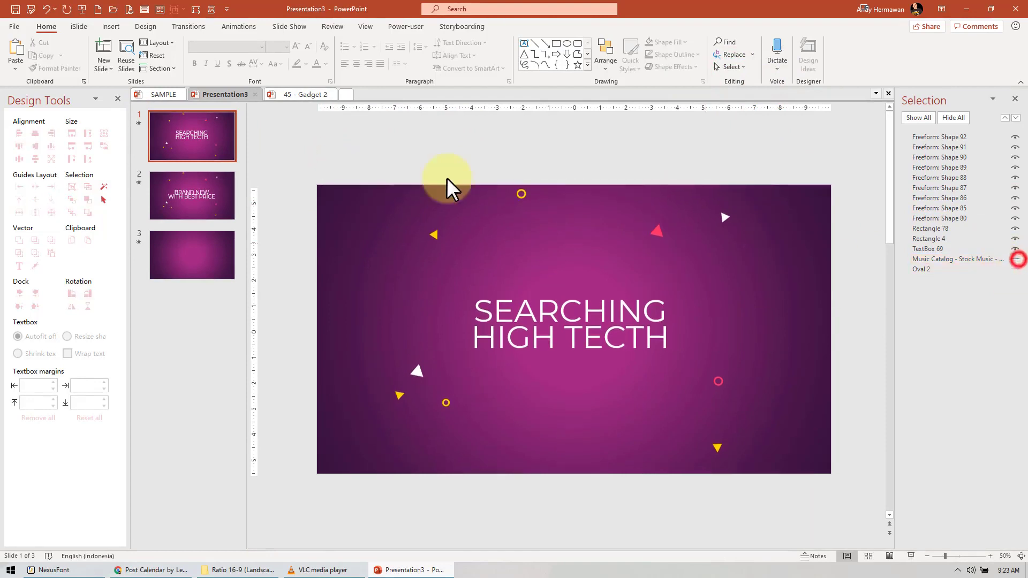
click(441, 143)
click(947, 270)
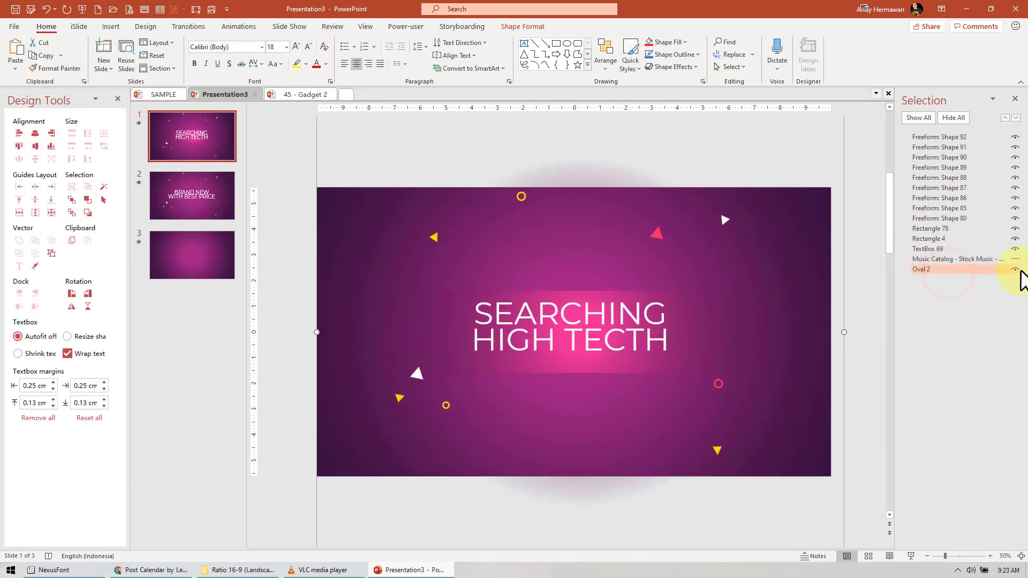
click(332, 158)
click(173, 151)
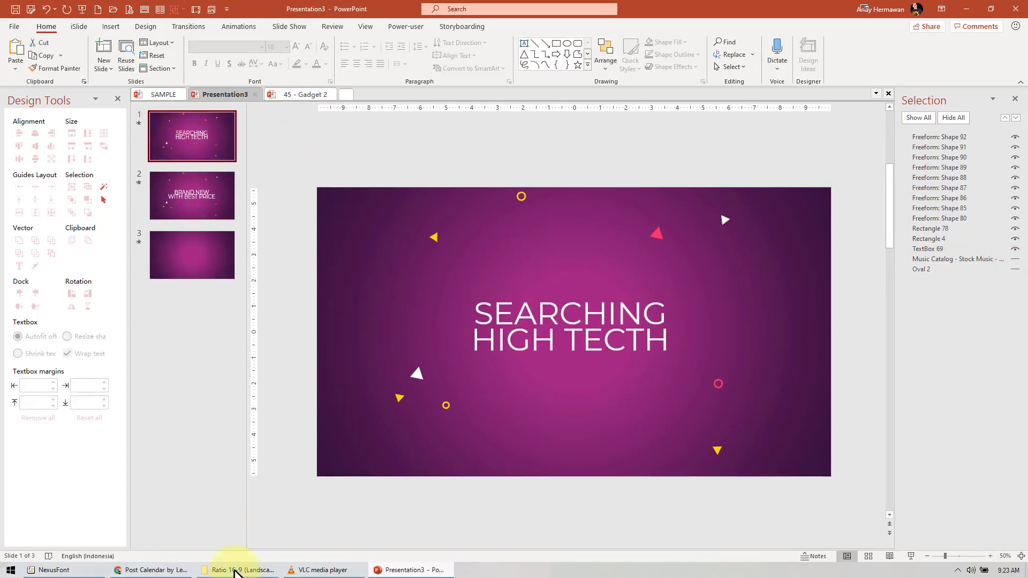
click(235, 571)
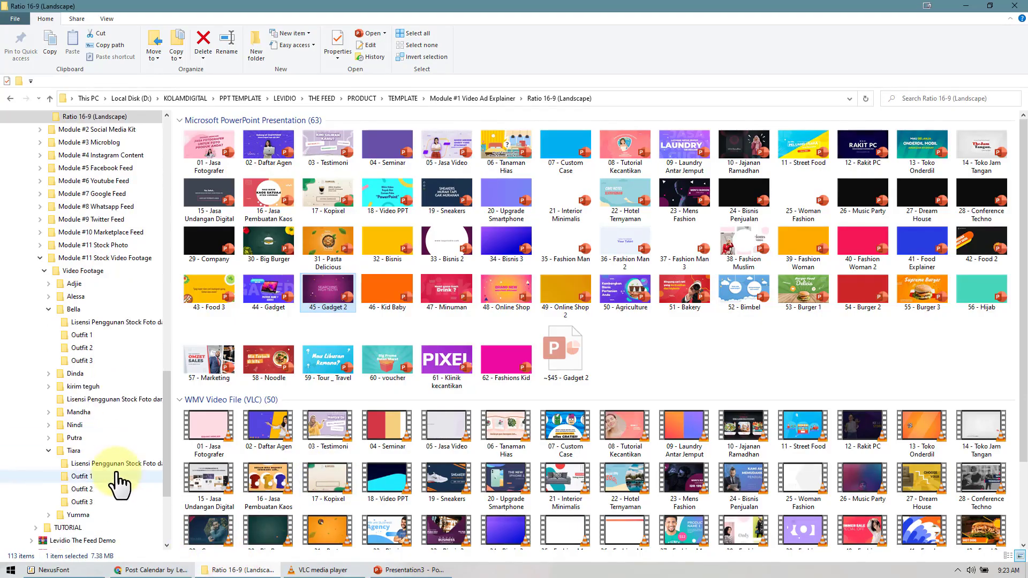
Drag AUDIO.mp3 from the Bella Outfit 1 folder onto Presentation3's first slide.
click(105, 339)
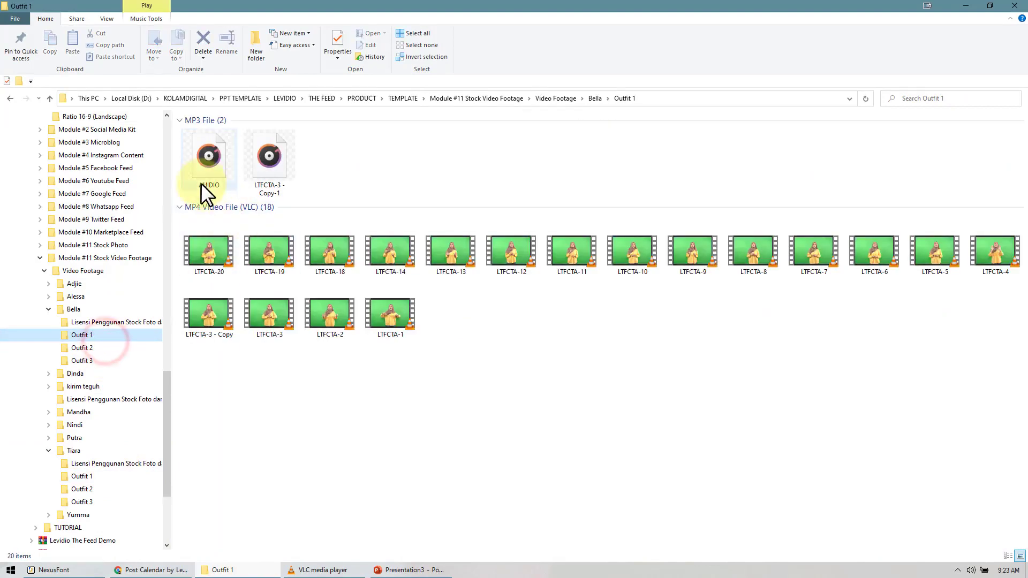
drag(214, 160, 434, 569)
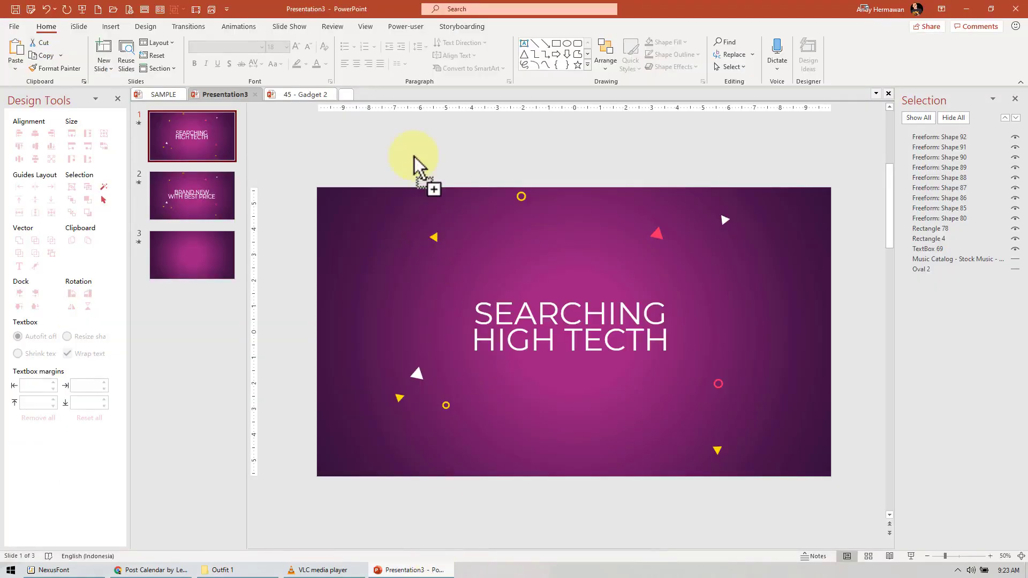
mouse_move(434, 568)
mouse_down()
mouse_move(423, 166)
mouse_move(404, 172)
mouse_up()
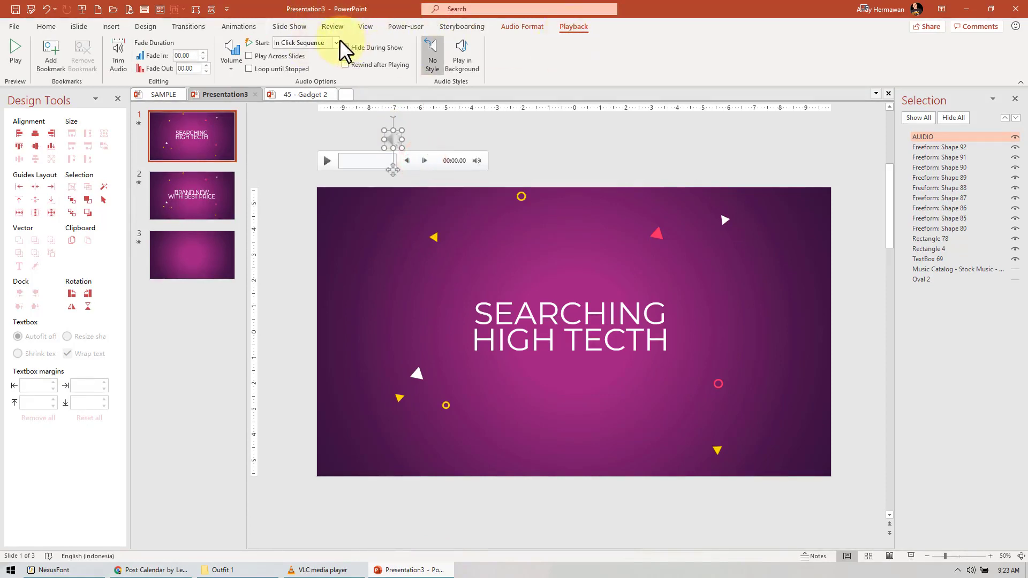
Set the AUDIO track to play automatically across slides, starting With Previous, and preview slide 1.
click(335, 43)
click(323, 66)
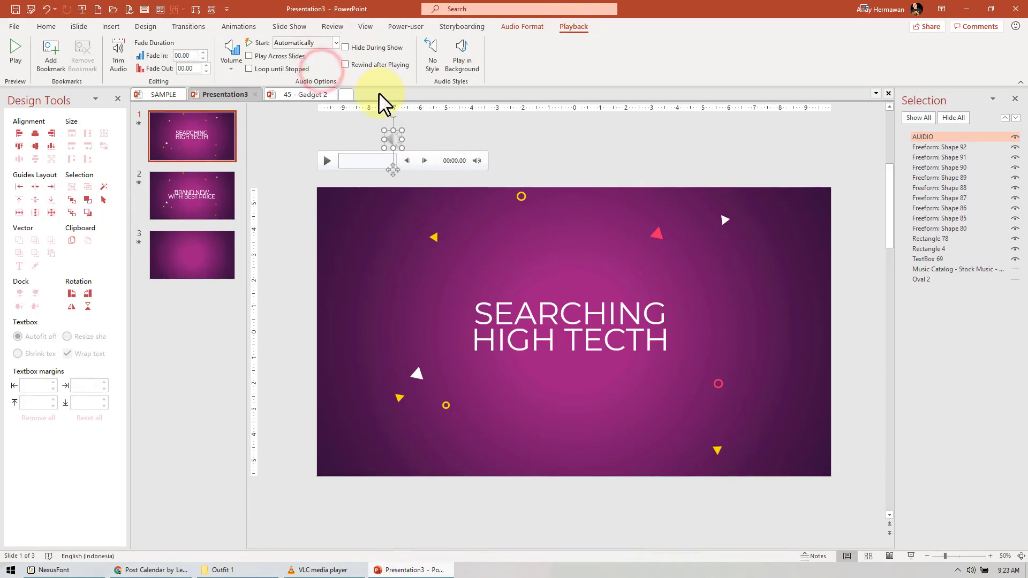
click(272, 57)
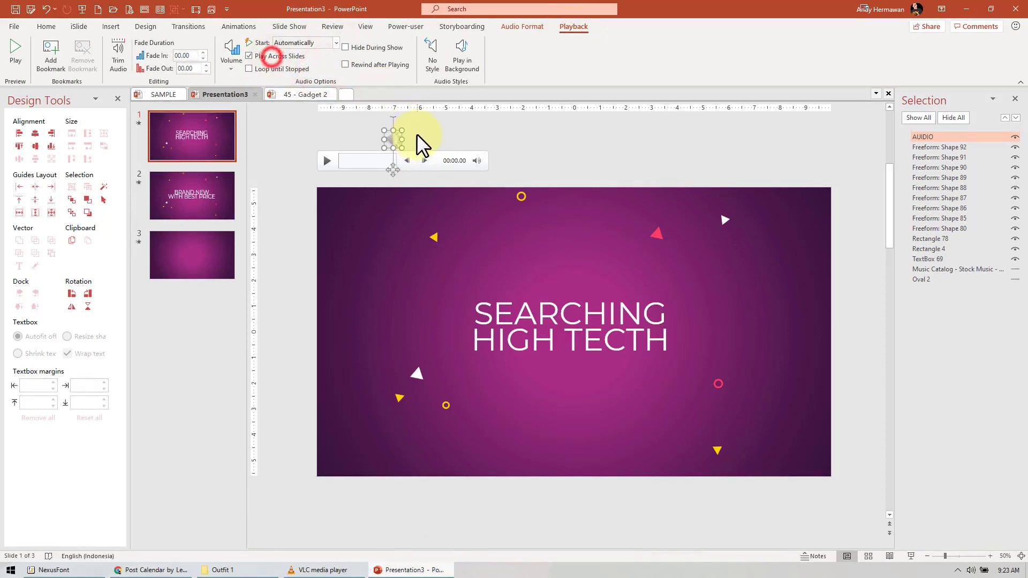
click(239, 27)
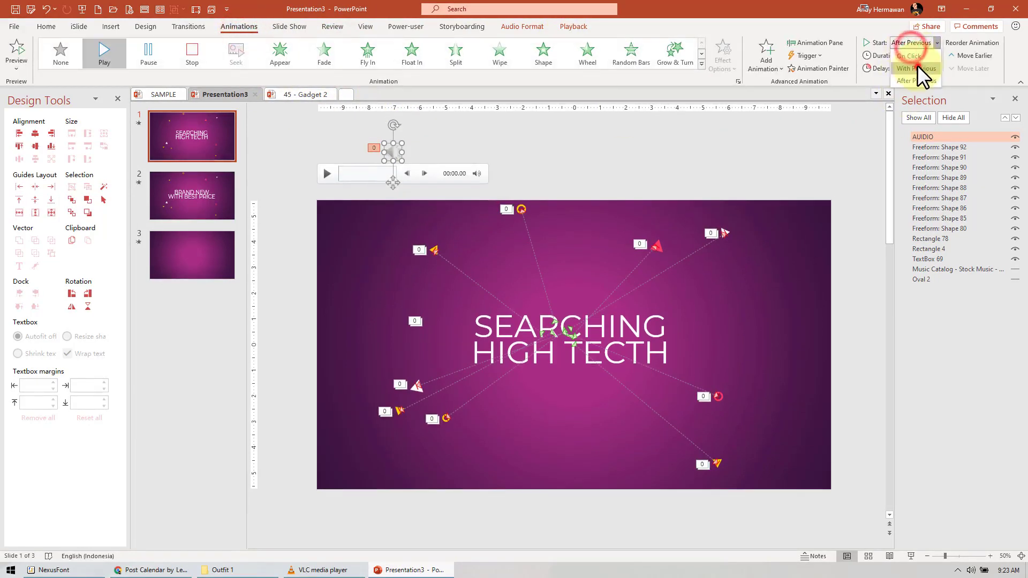
click(917, 67)
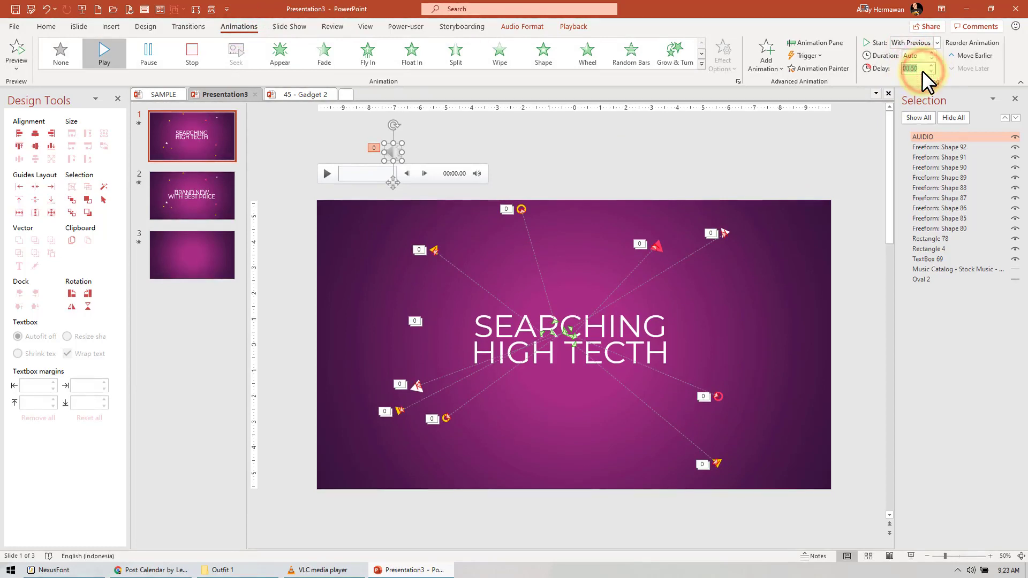
click(640, 143)
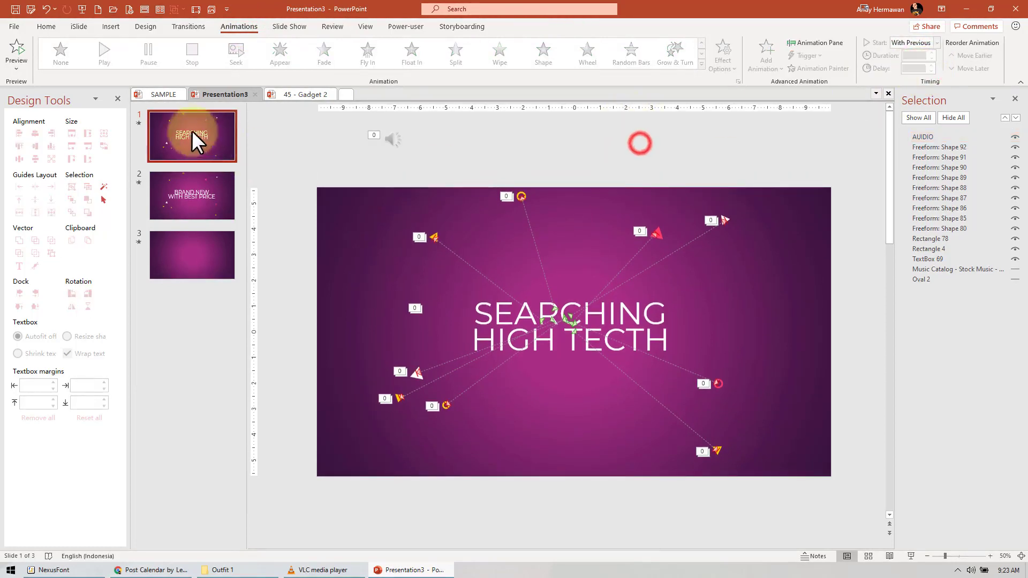
click(138, 124)
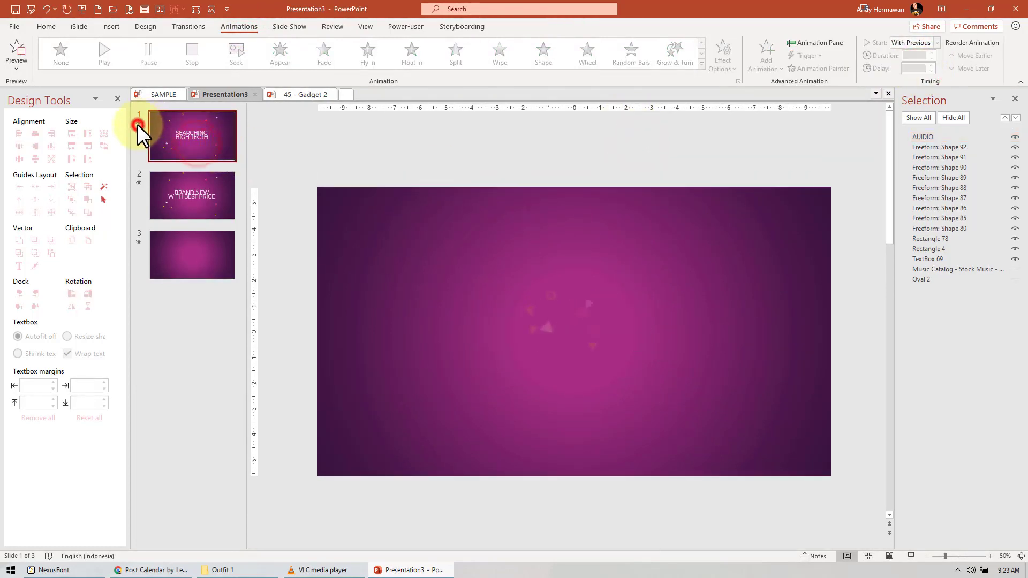
click(462, 166)
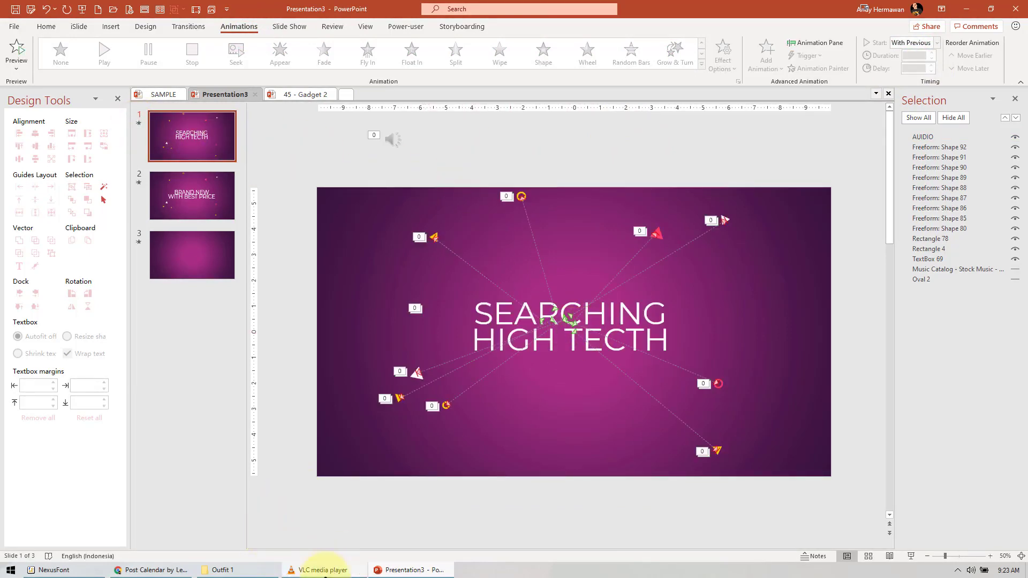
Copy 'Selamat datang di website kami' from the LTFCTA - 3 line of the Chrome script.
click(170, 570)
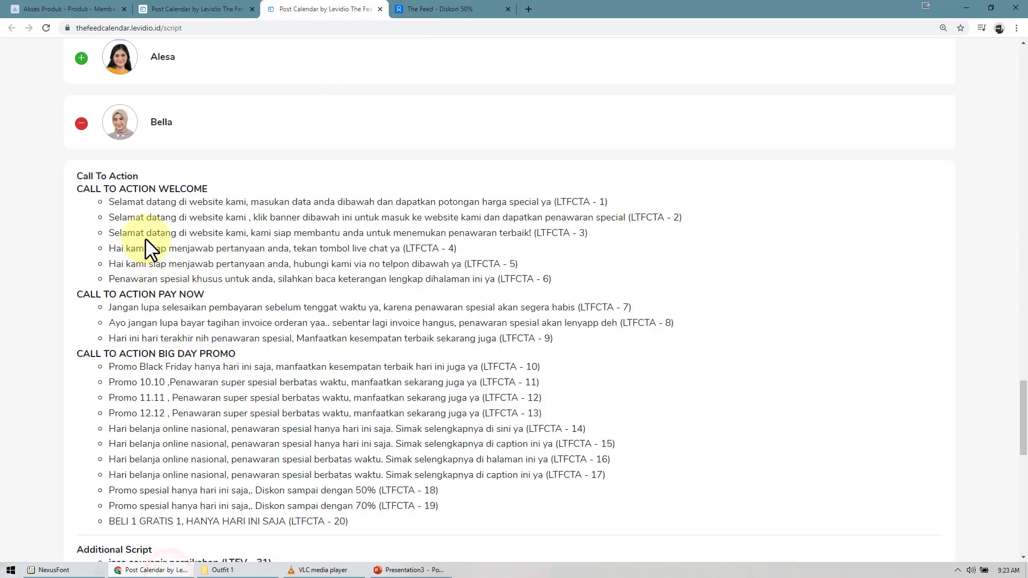
drag(111, 233, 217, 233)
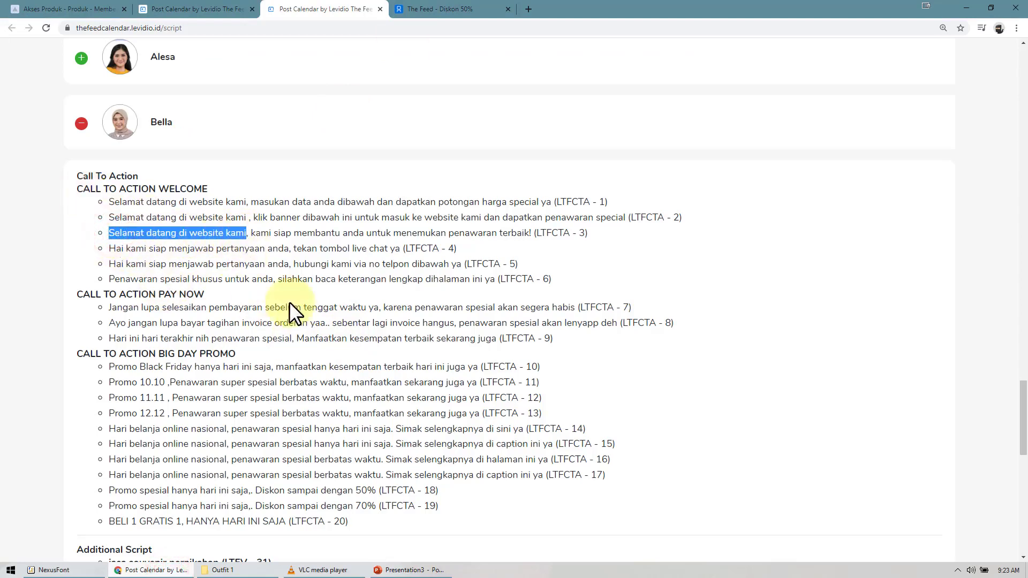
click(411, 569)
Paste the welcome phrase into slide 1's title, make it UPPERCASE and shrink it to 80 pt.
click(511, 324)
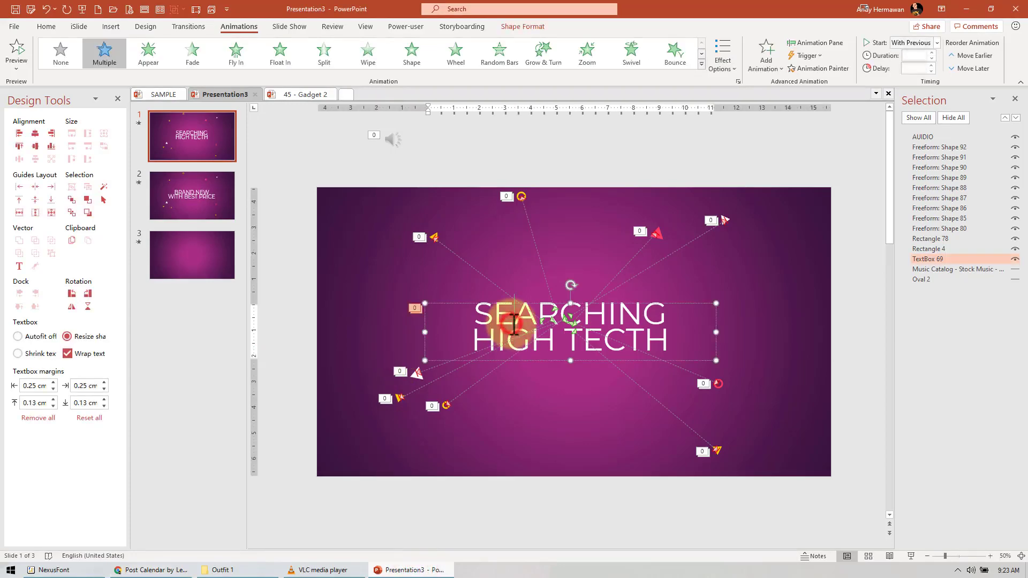
click(358, 221)
click(46, 27)
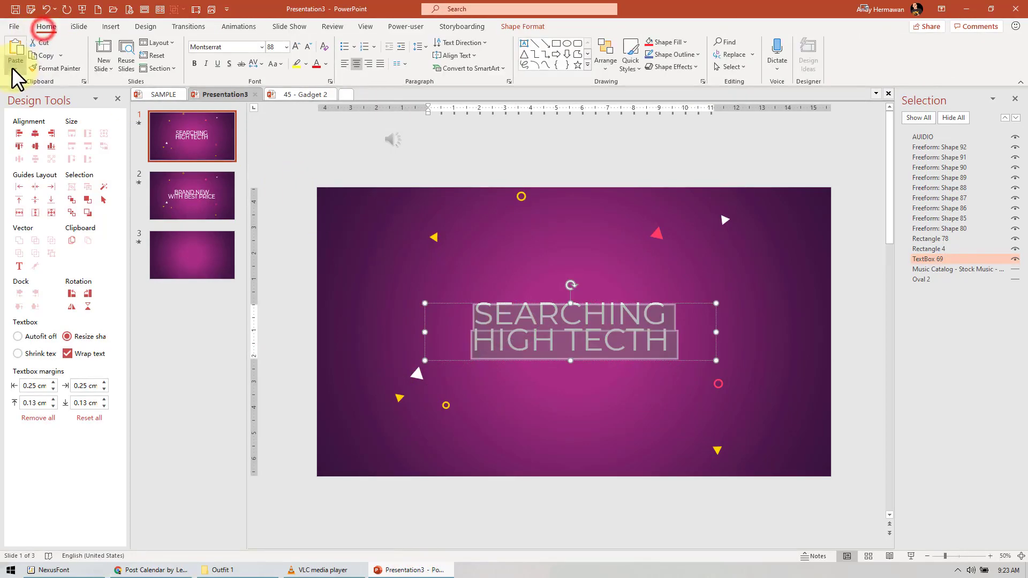
click(15, 68)
click(46, 98)
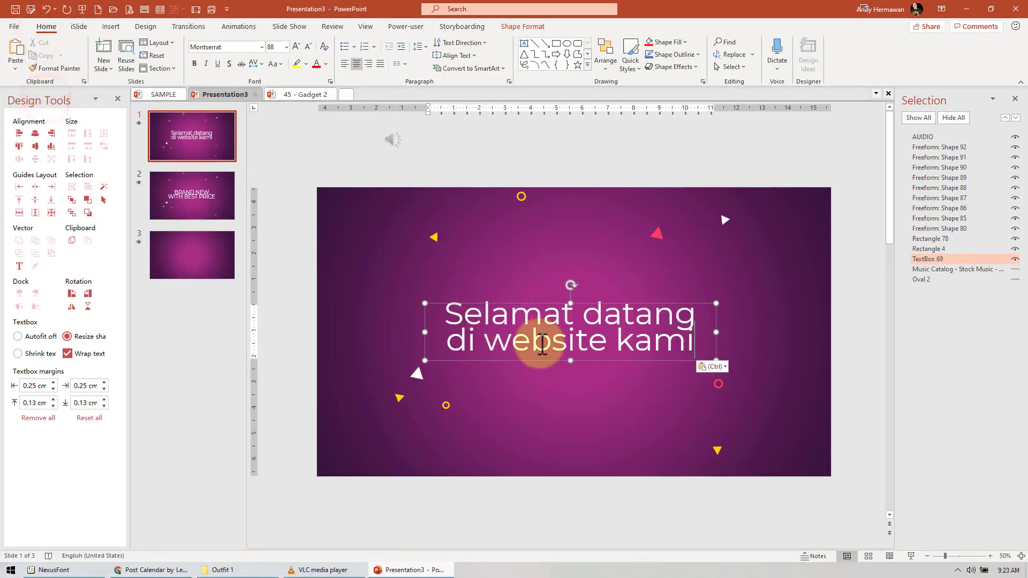
key(ctrl+a)
click(274, 66)
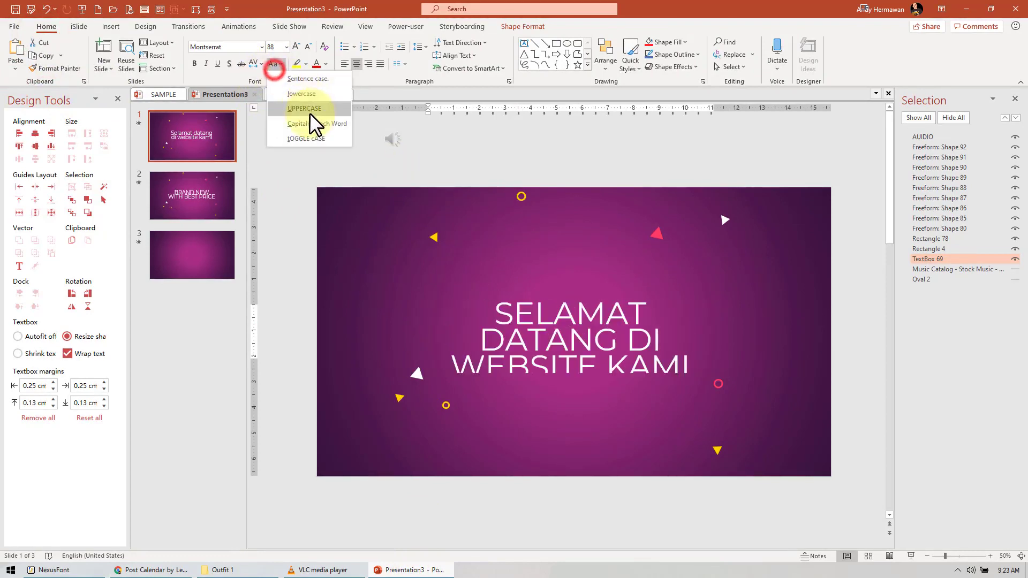
click(311, 110)
click(308, 47)
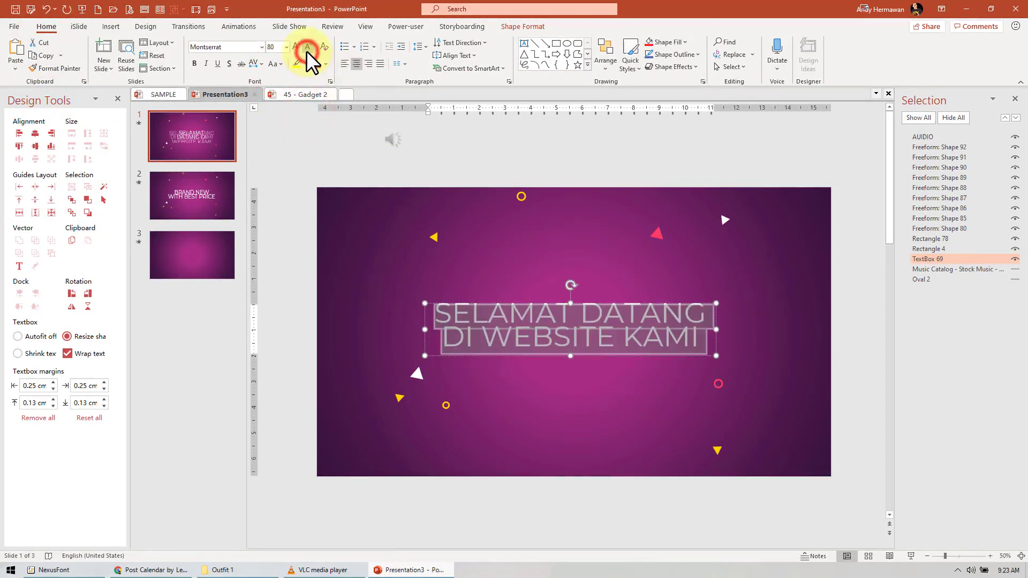
Set the title's paragraph line spacing to Exactly 88 pt.
click(664, 337)
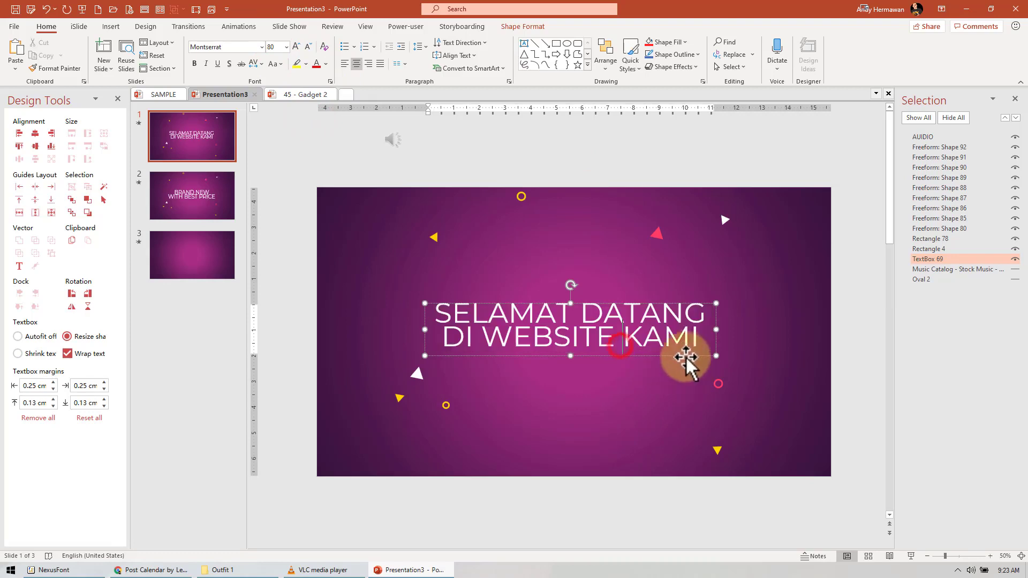
click(509, 81)
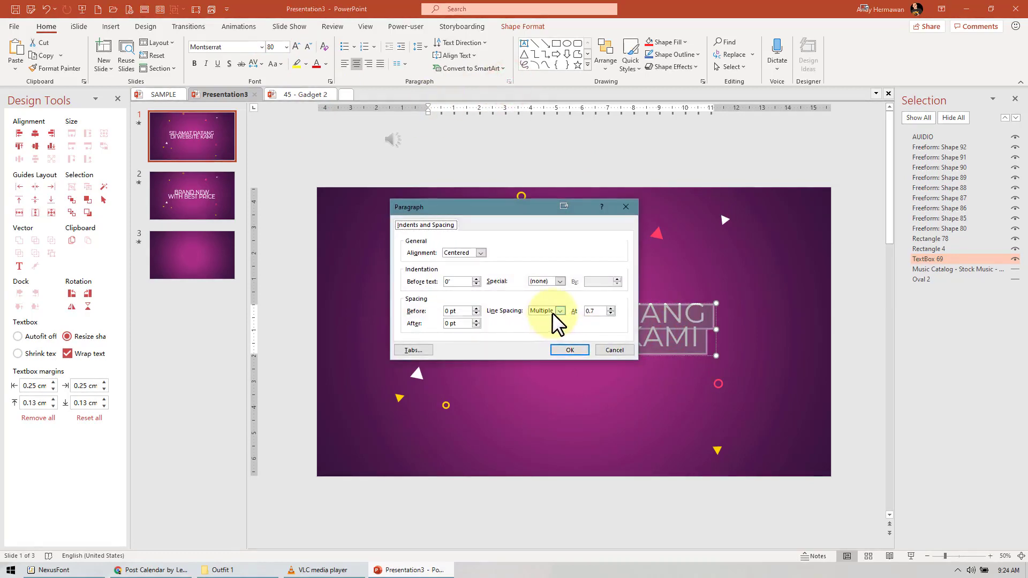
click(557, 312)
click(559, 353)
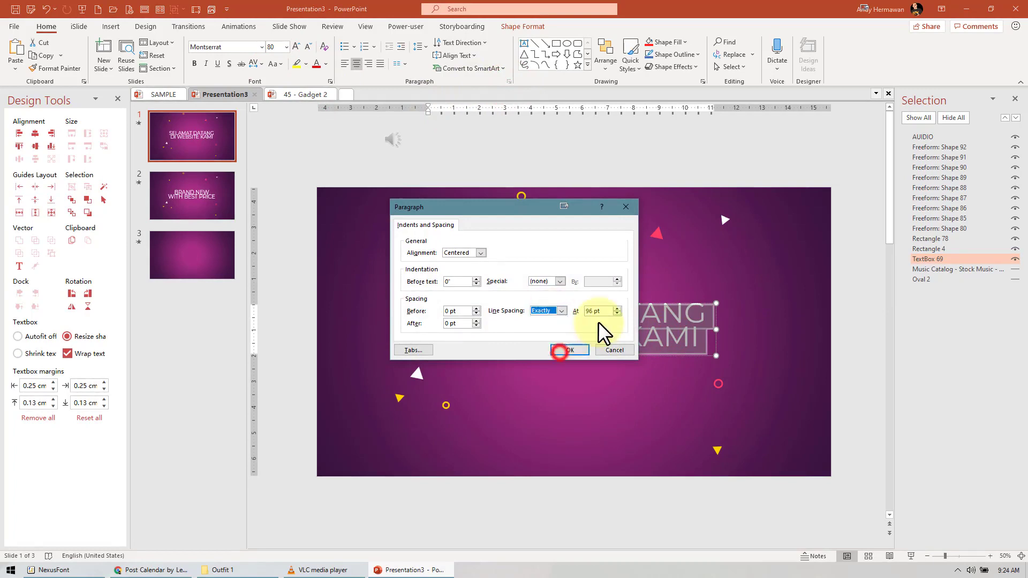
drag(605, 313, 545, 306)
text(88)
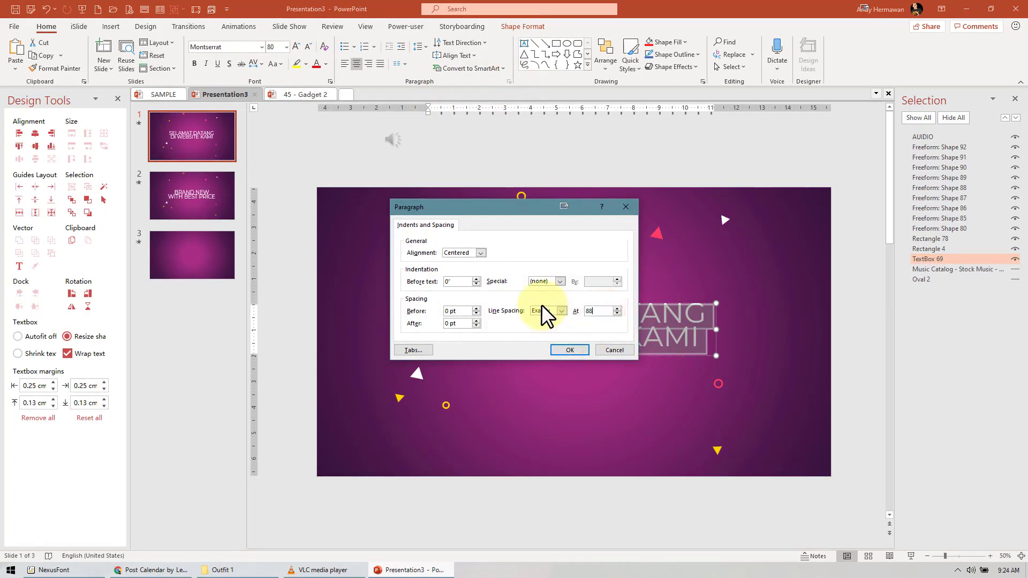
key(Return)
click(616, 172)
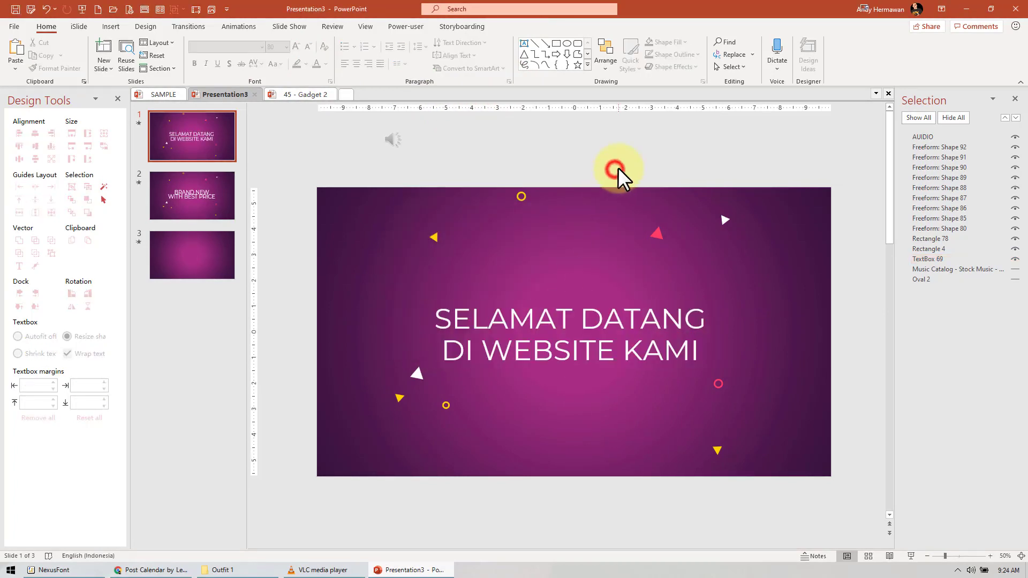
Open slide 2 and select the next phrase of the LTFCTA - 3 script line.
click(206, 190)
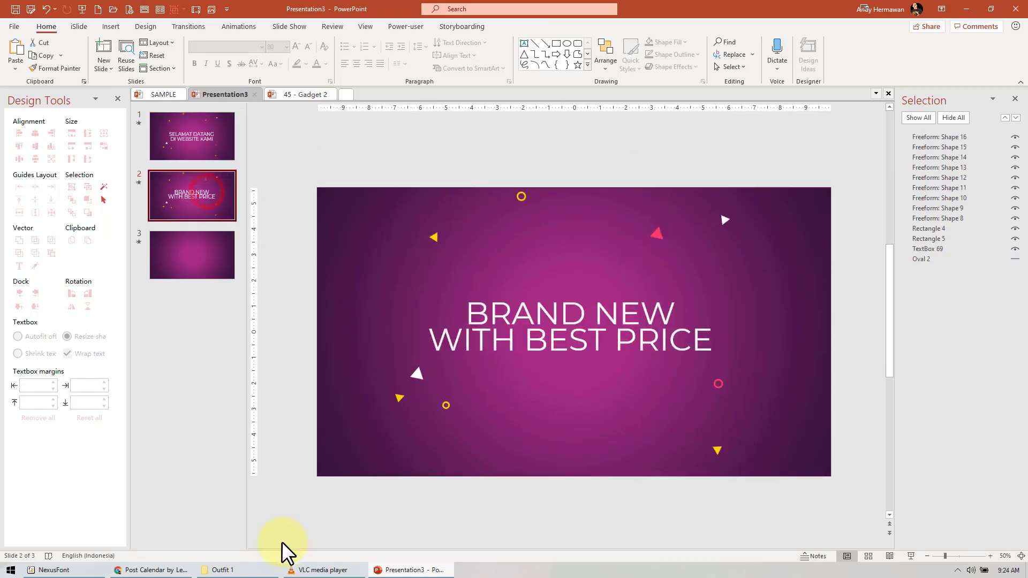
click(161, 571)
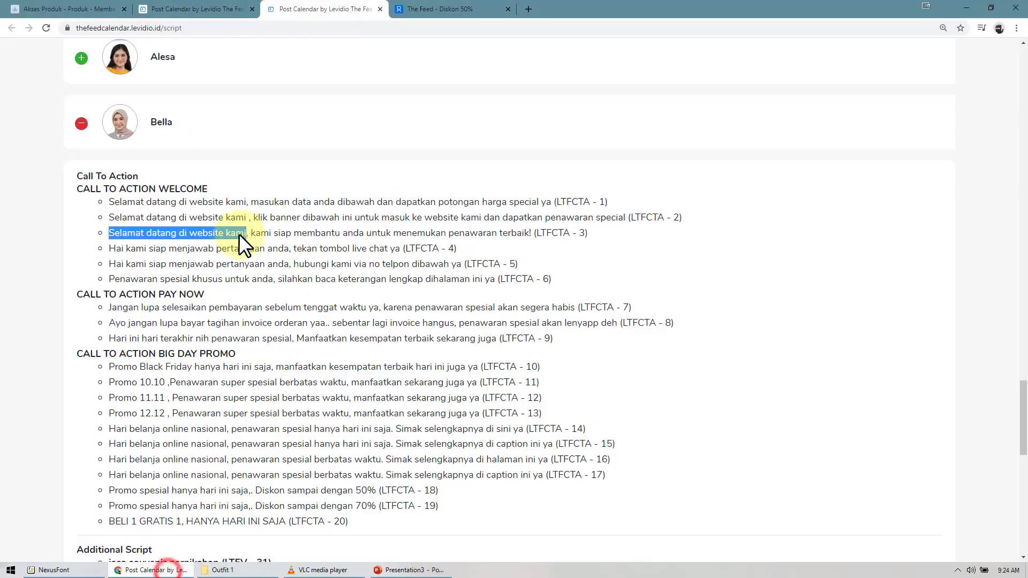
click(249, 233)
drag(251, 233, 432, 233)
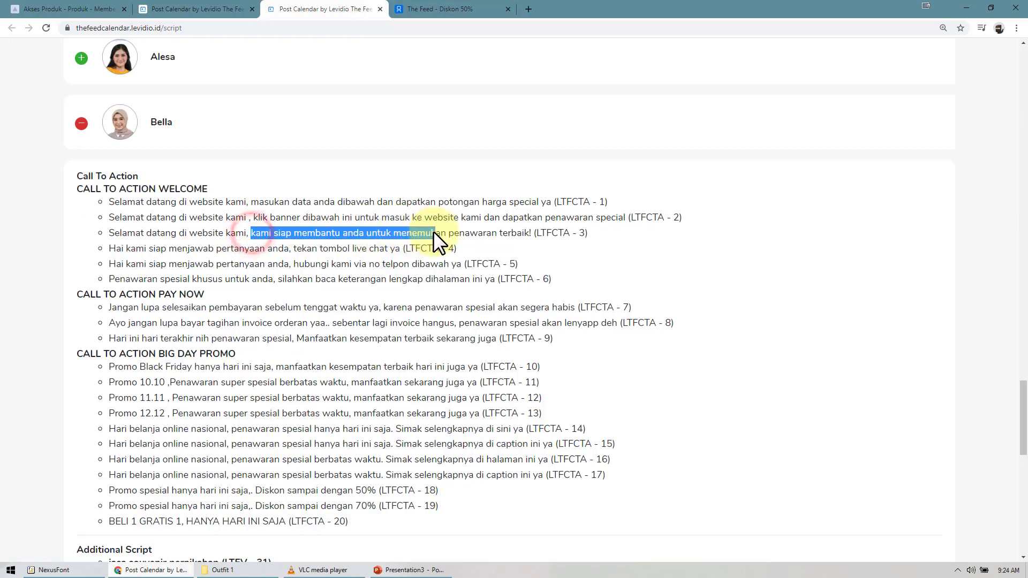
Paste the copied phrase over slide 2's title, make it UPPERCASE and shrink it to 66 pt.
click(410, 570)
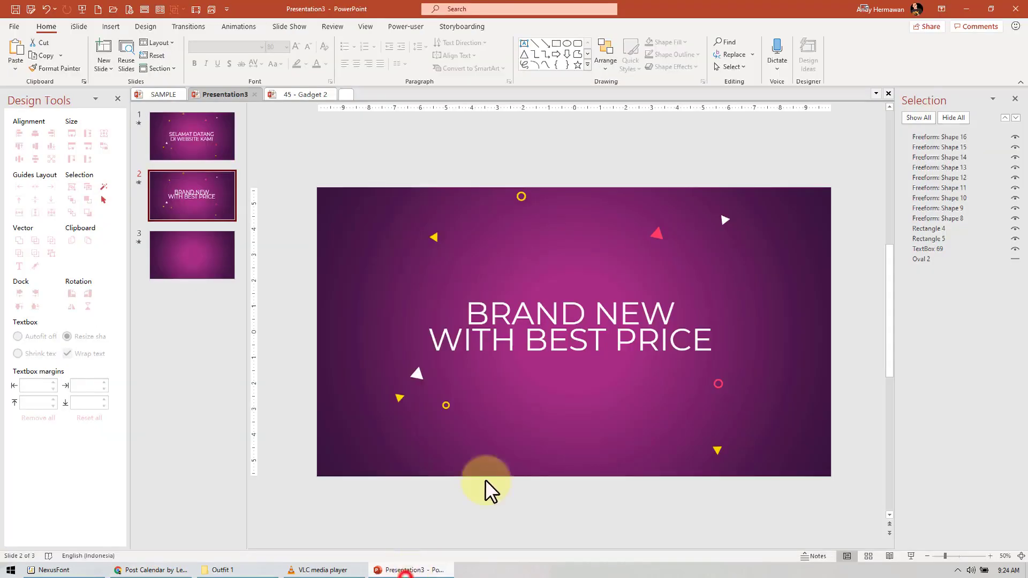
click(513, 316)
click(15, 69)
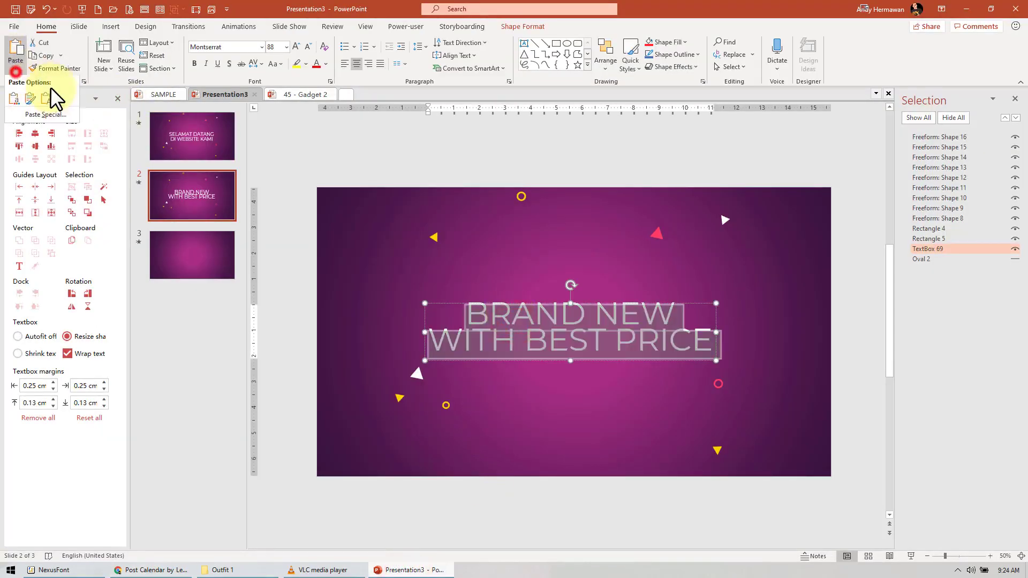
click(49, 100)
key(ctrl+a)
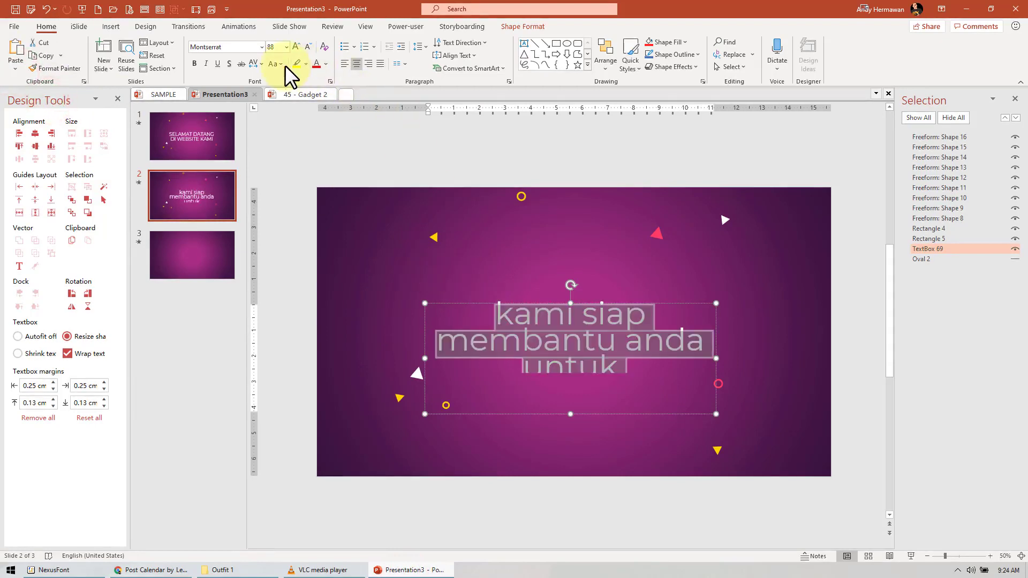
click(274, 63)
click(308, 110)
click(308, 109)
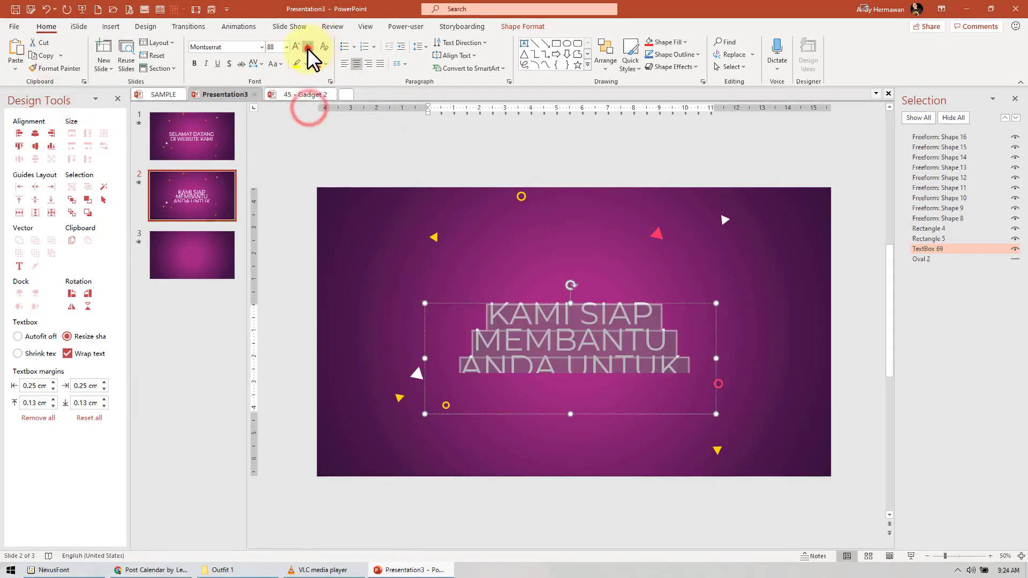
click(308, 47)
click(308, 47)
click(308, 47)
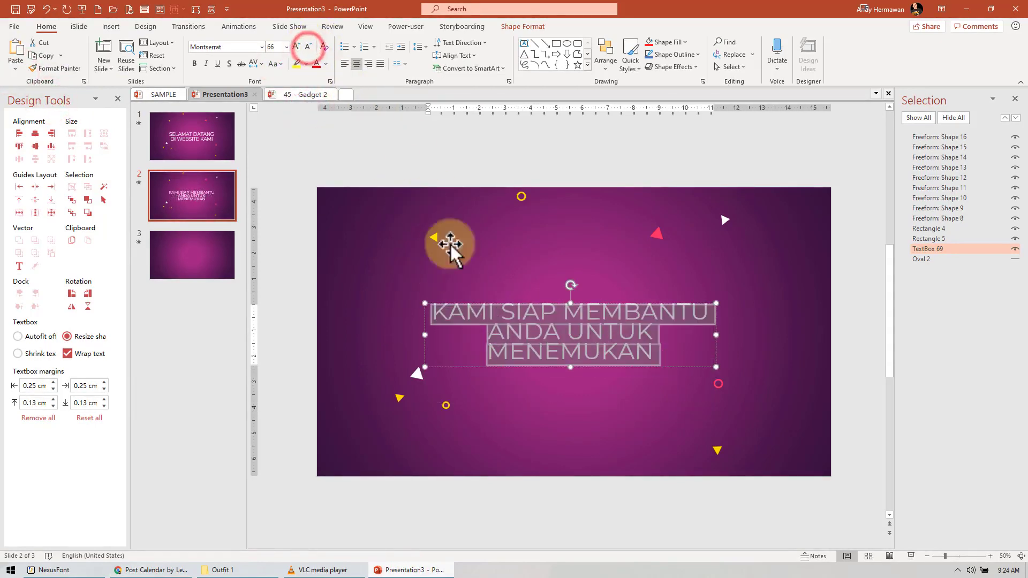
Move and widen the text box so it fits two lines, centred horizontally.
drag(424, 333, 380, 326)
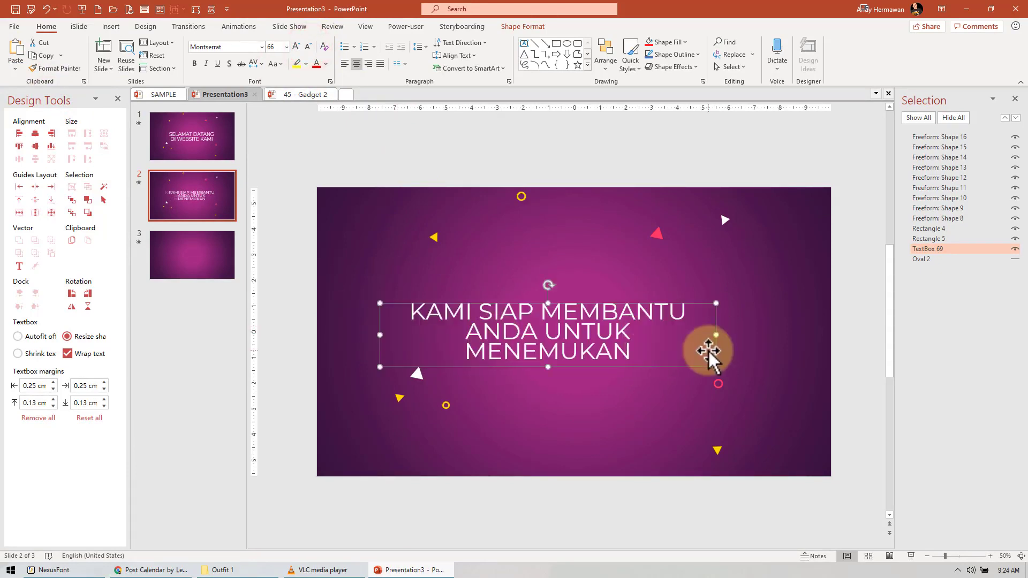
drag(716, 336, 737, 336)
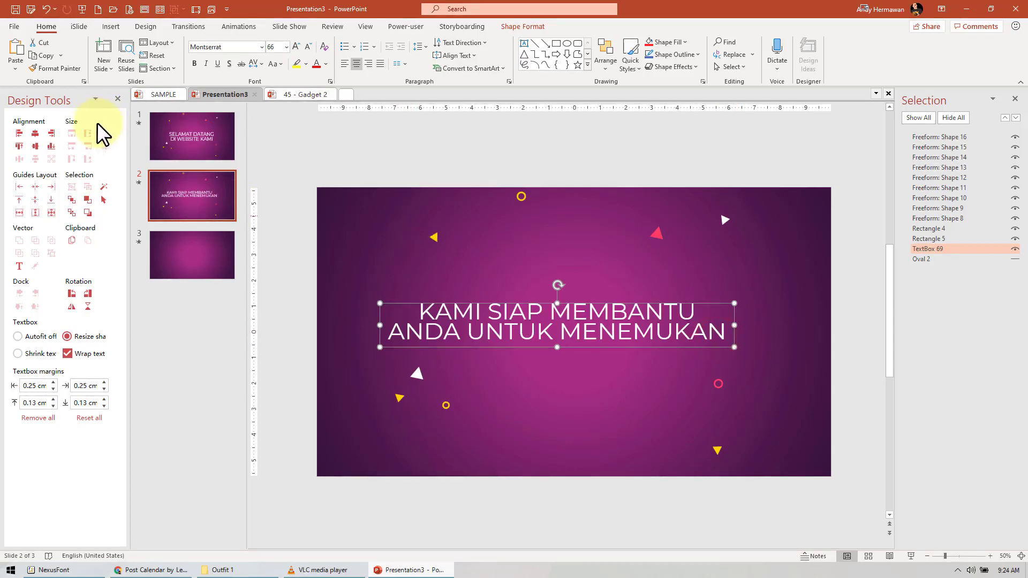
click(34, 133)
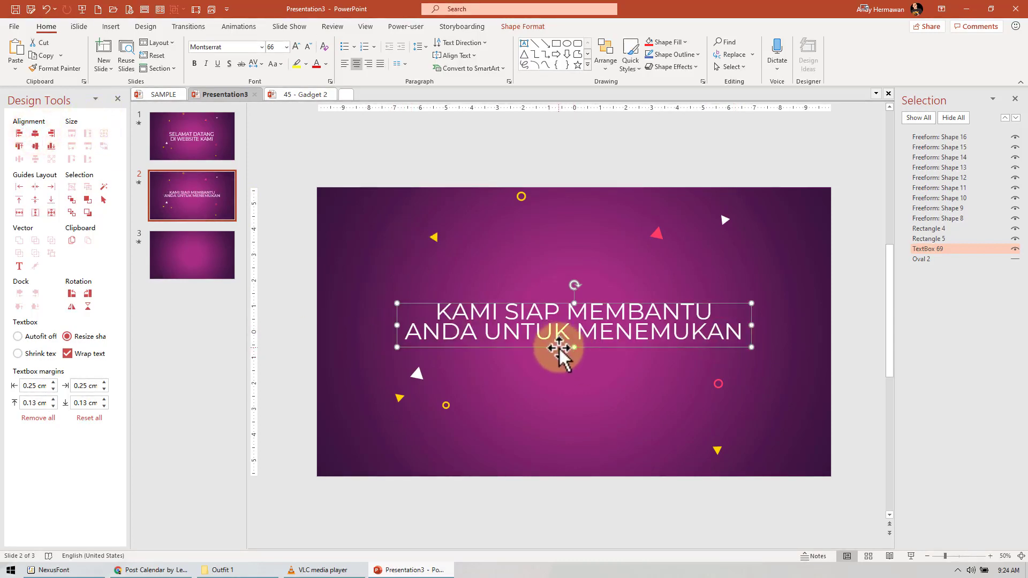
Set the slide 2 title's line spacing to Exactly 80 pt.
click(574, 347)
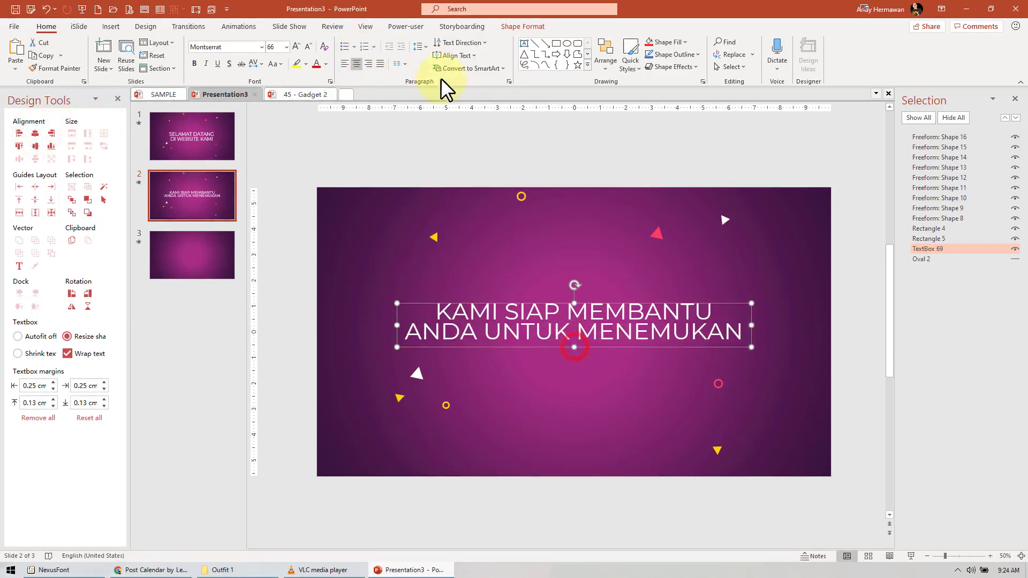
click(508, 81)
click(559, 311)
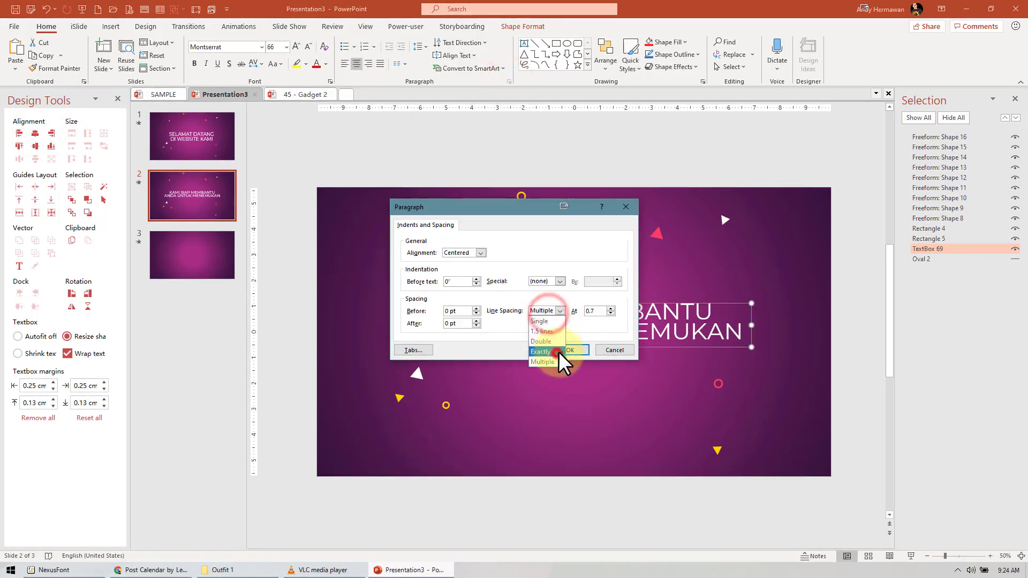
click(557, 352)
click(597, 311)
text(60)
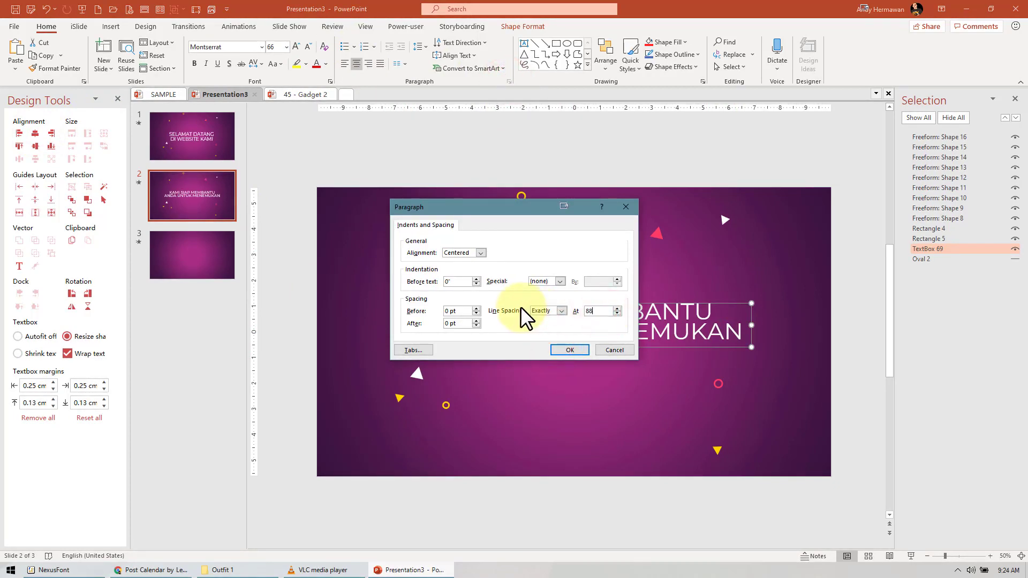
key(Return)
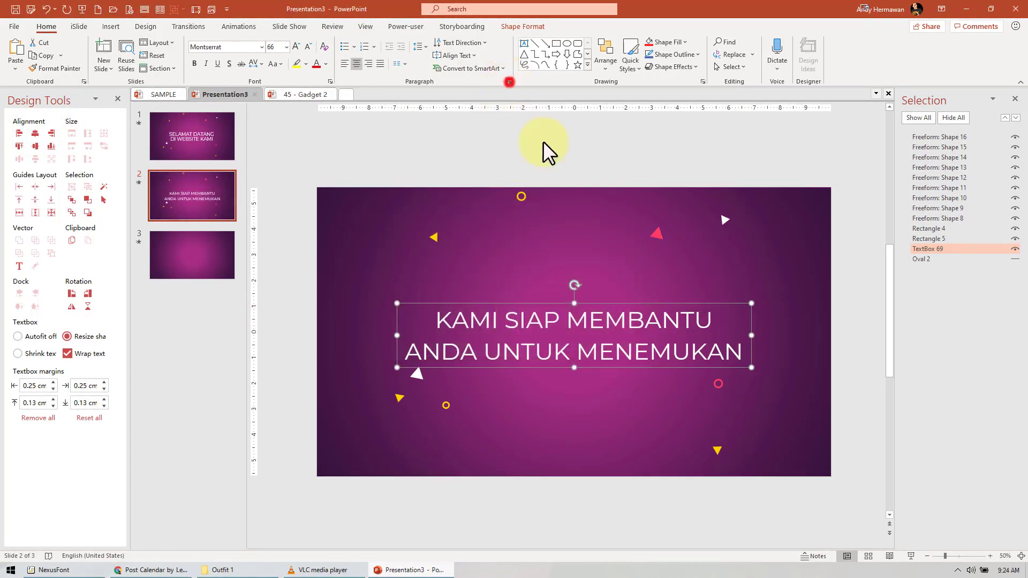
click(509, 81)
double_click(600, 311)
text(80)
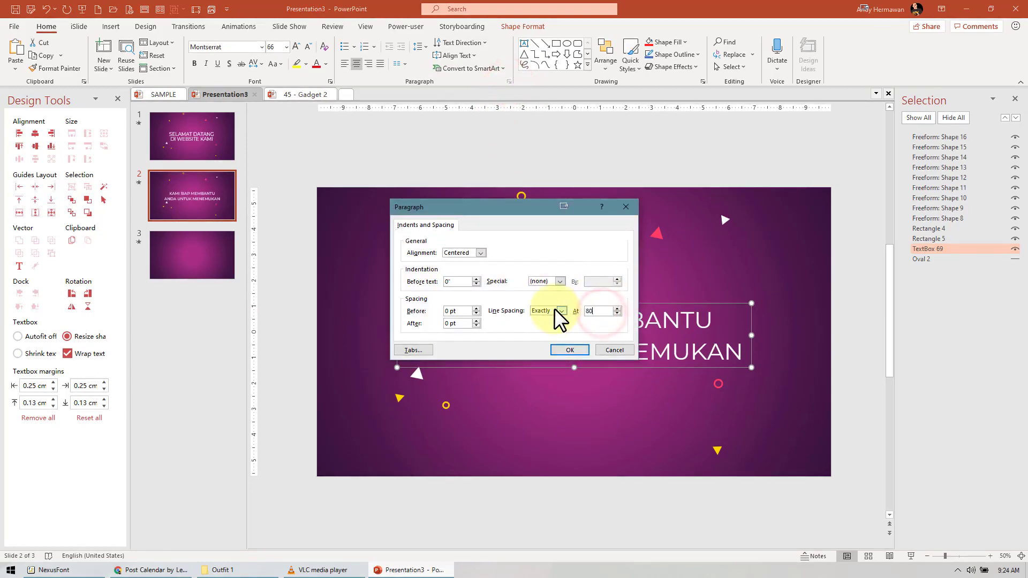
key(Return)
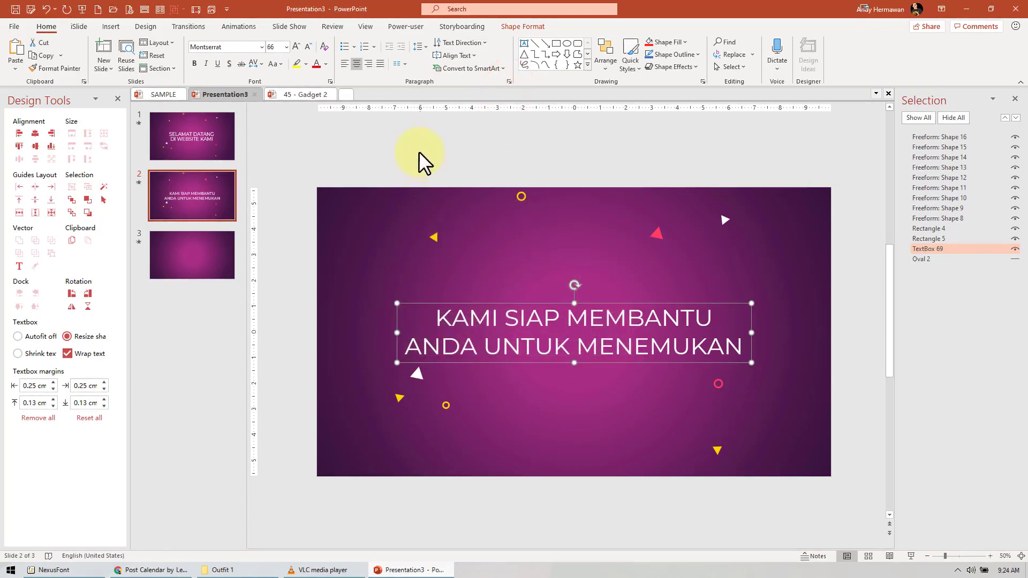
click(423, 143)
Apply Tight character spacing to the title and break the line after MEMBANTU.
click(530, 344)
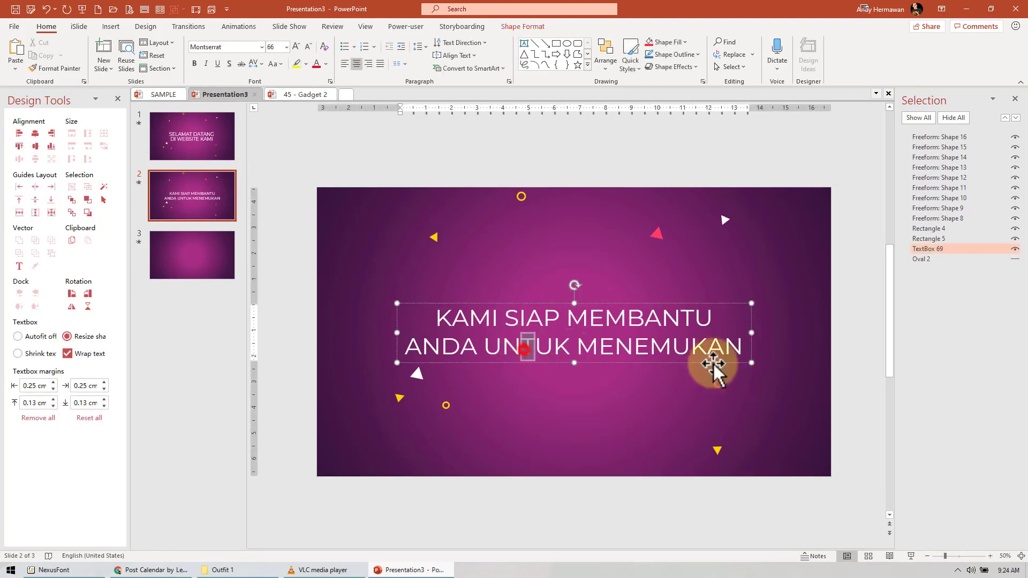
click(750, 362)
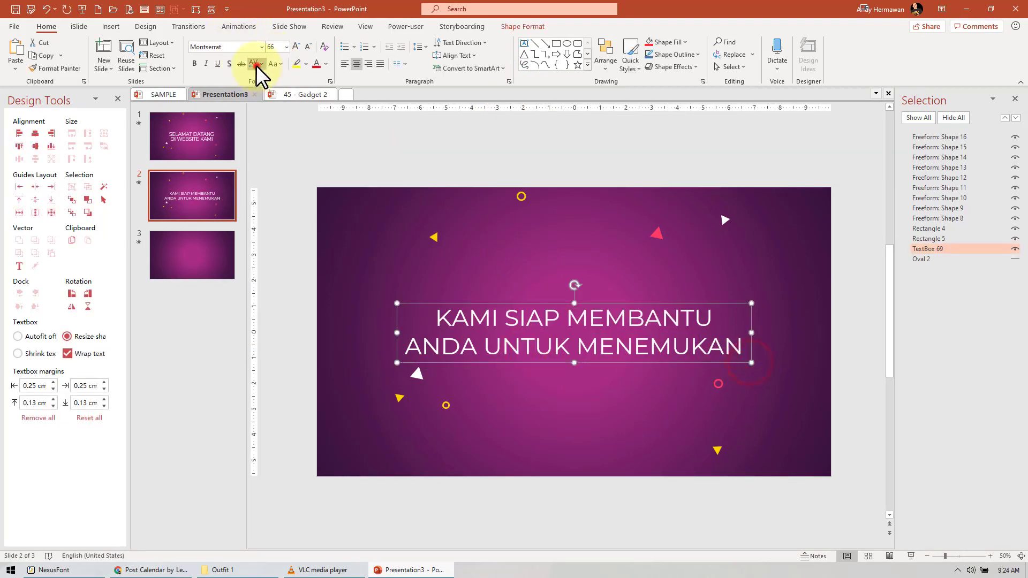
click(256, 65)
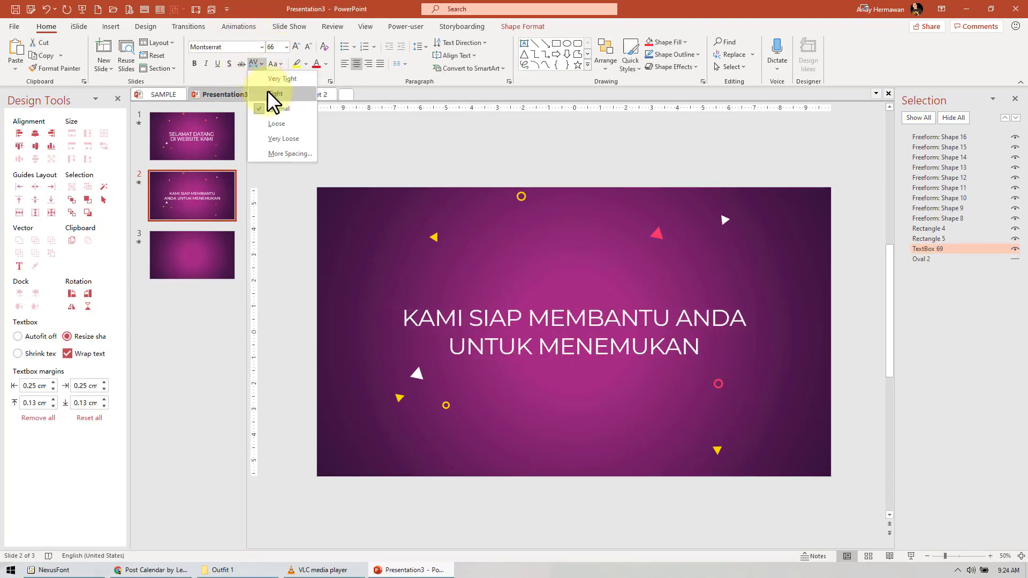
click(273, 94)
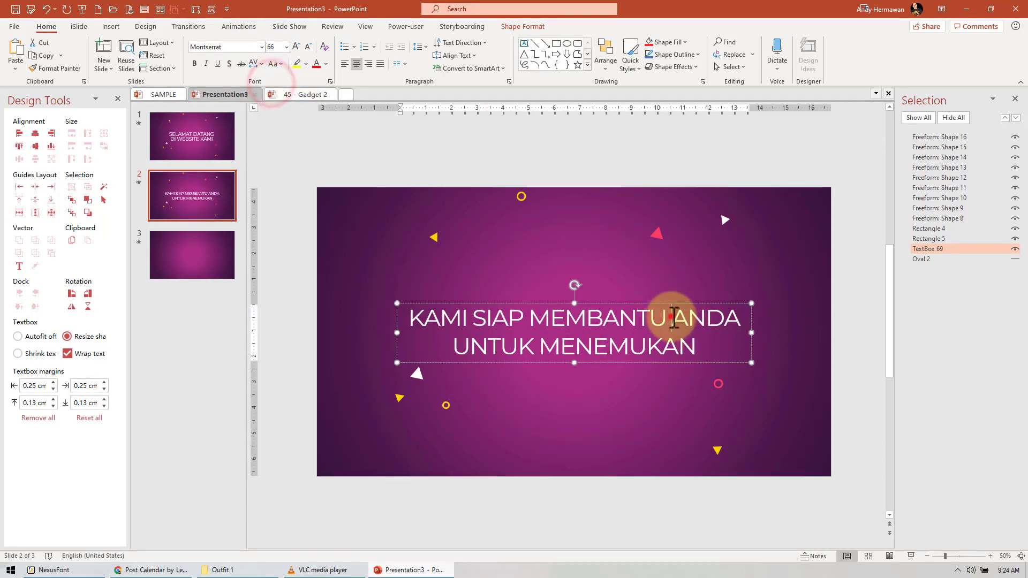
click(671, 317)
key(Return)
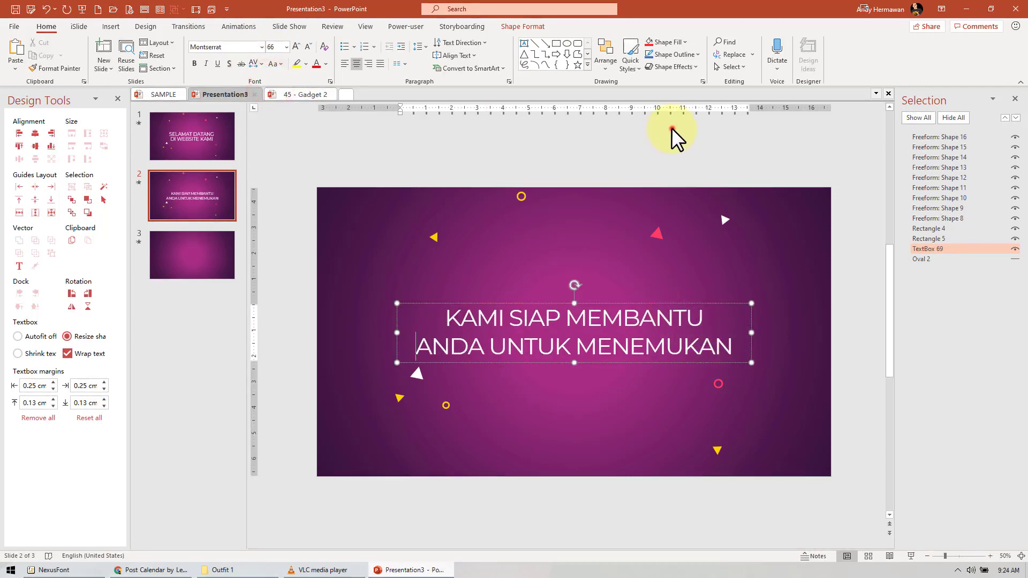
click(672, 132)
click(219, 244)
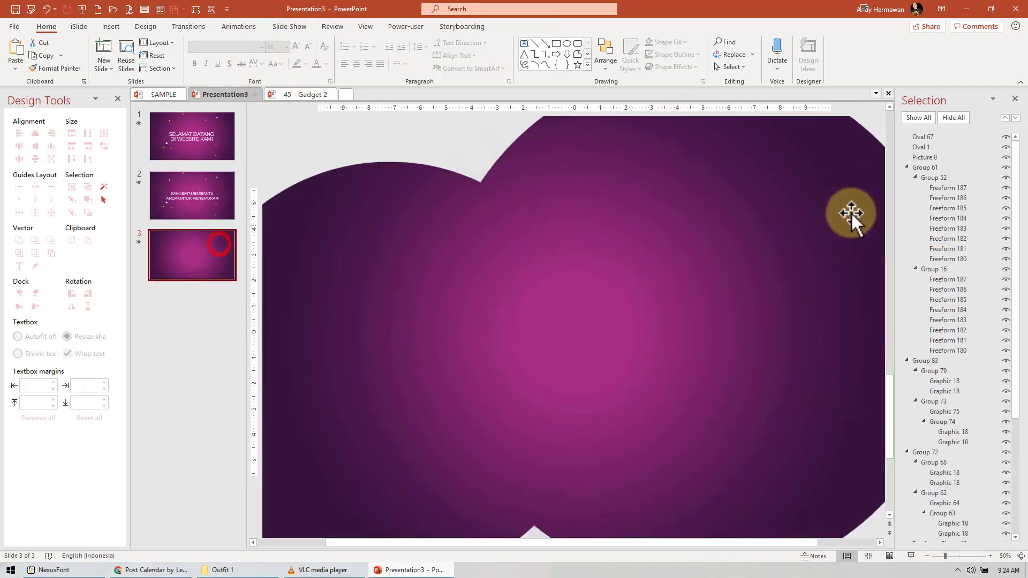
Hide Oval 67 and Oval 1 in the Selection pane to reveal slide 3.
click(767, 222)
scroll(767, 222, down, 3)
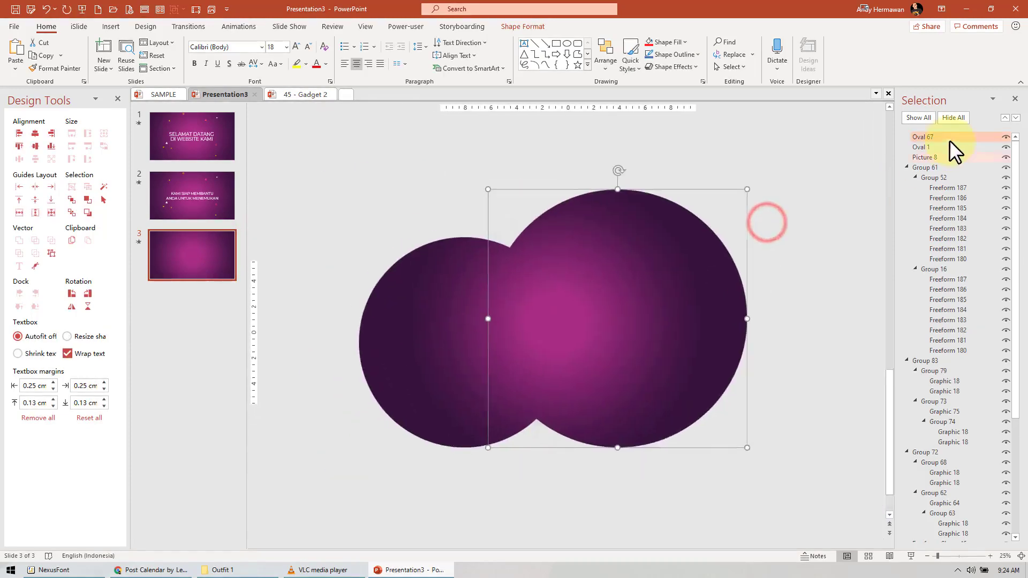
click(1006, 137)
click(1005, 147)
click(602, 370)
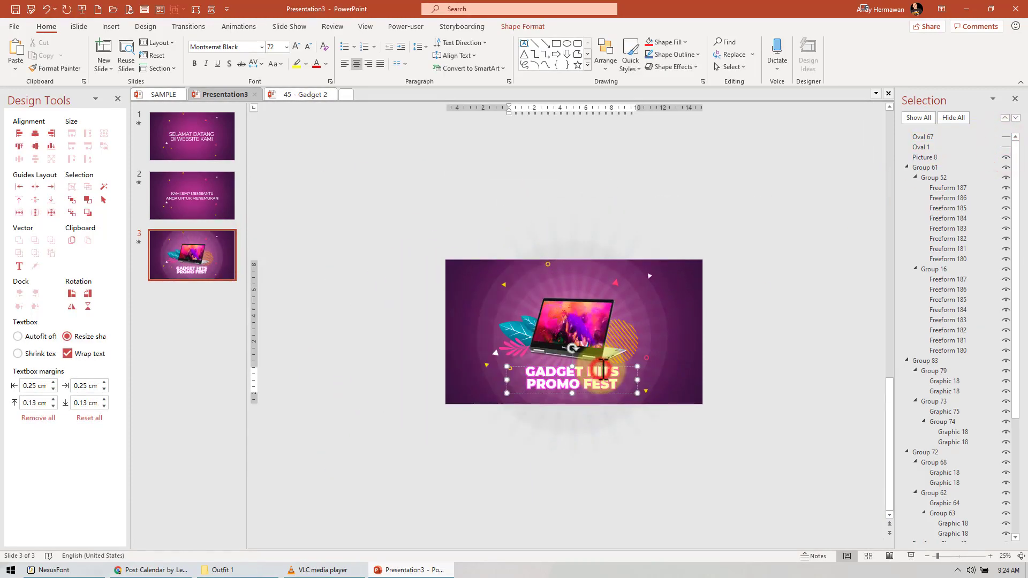
scroll(602, 371, up, 2)
scroll(602, 370, up, 2)
triple_click(557, 448)
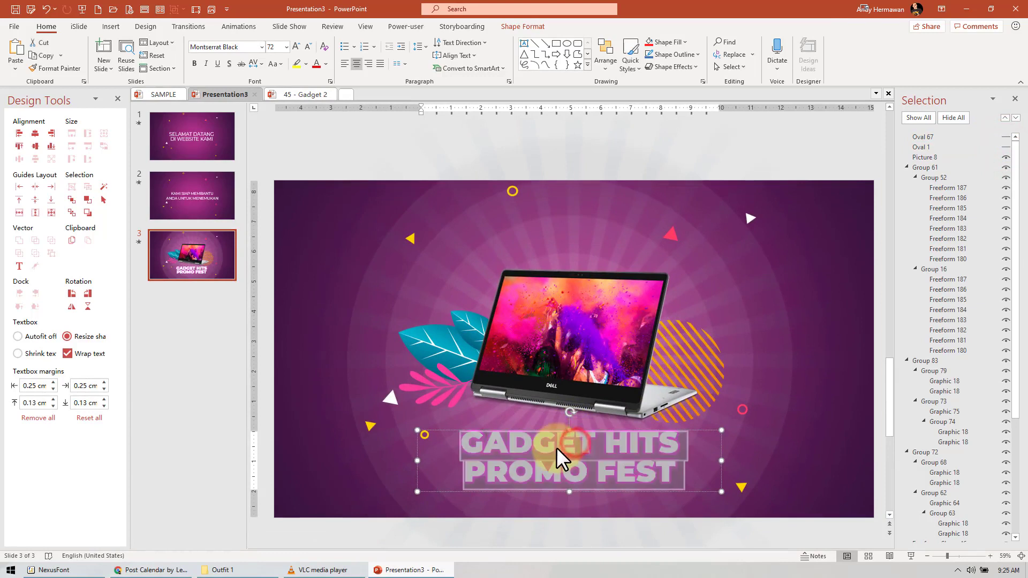
text(pen)
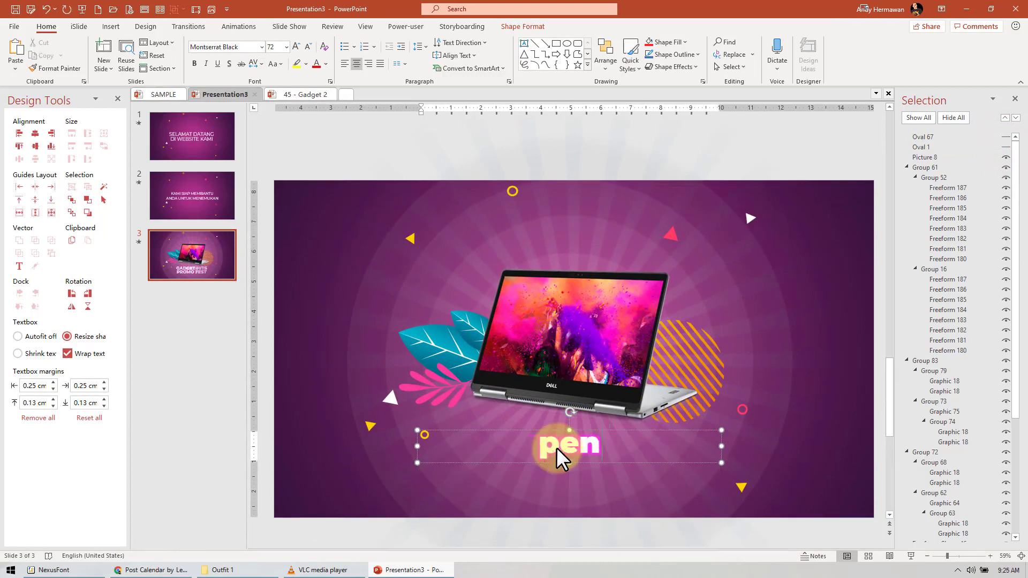
key(BackSpace)
key(BackSpace)
key(BackSpace)
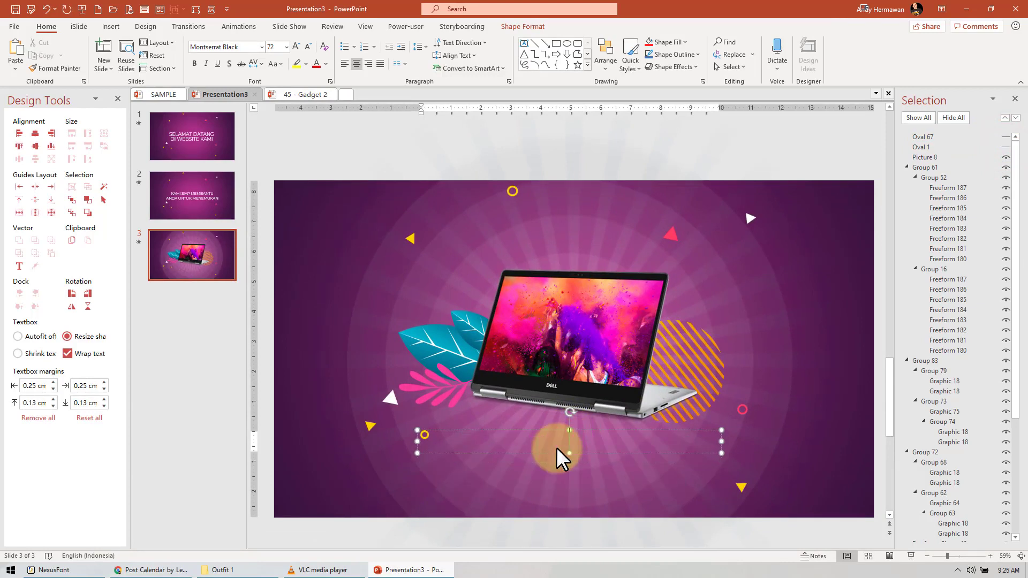
text(PENAWARAN TERB)
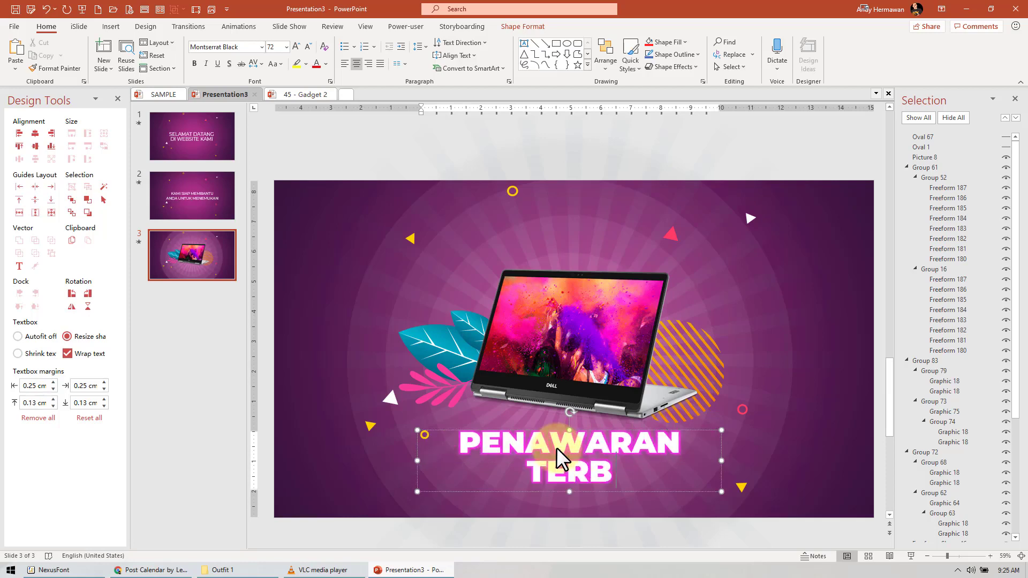
text(AIK)
key(Return)
text(WW)
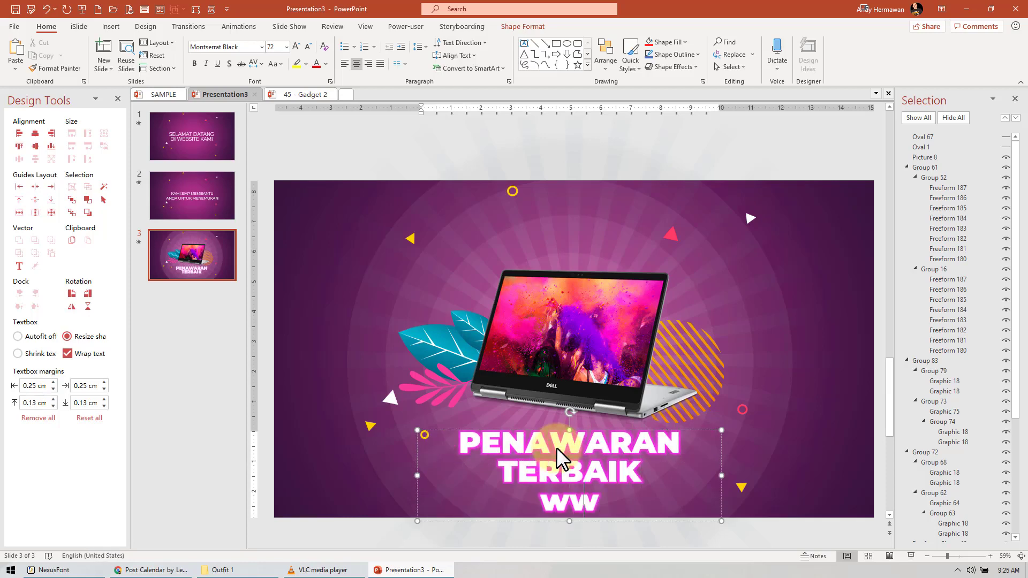
text(w.jasavid)
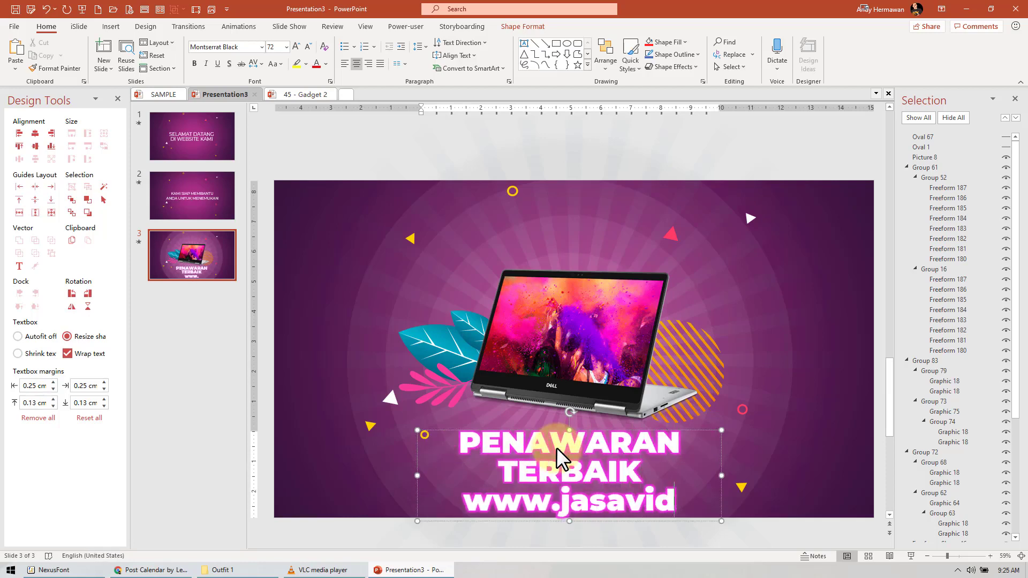
text(eoprom)
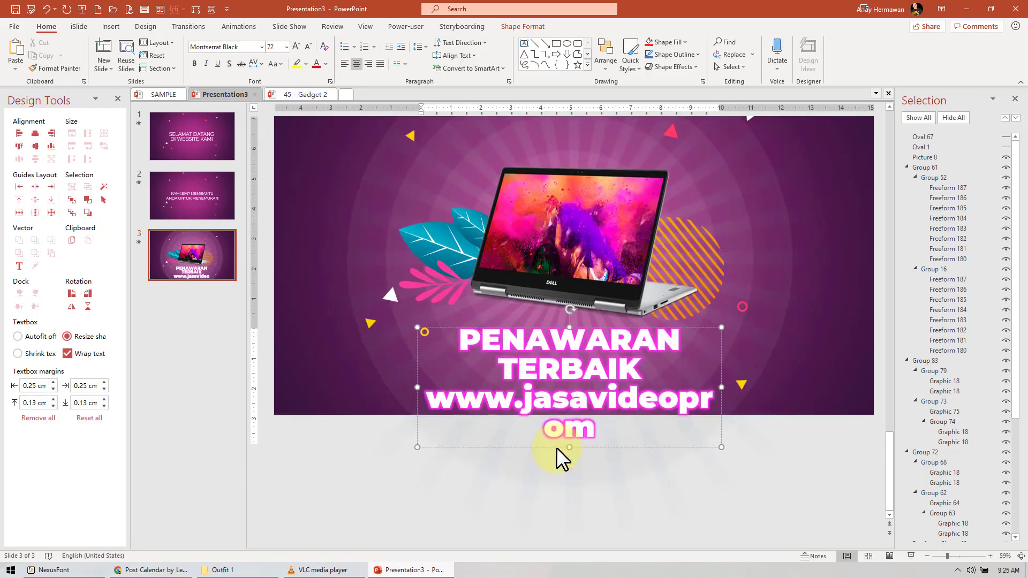
text(osi.id)
Set the text to 60 pt and widen the box so PENAWARAN TERBAIK fits one line.
key(ctrl+a)
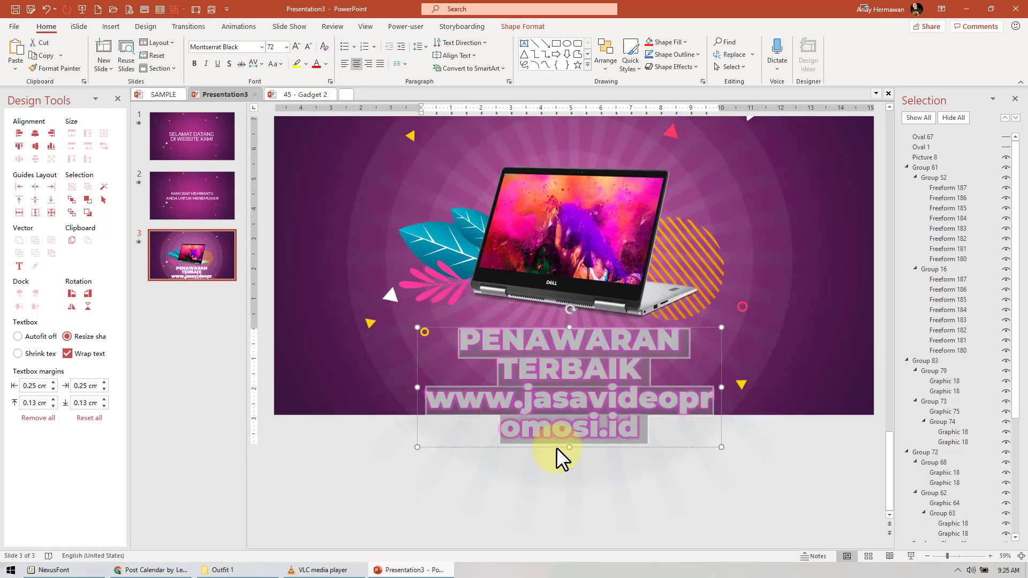
click(310, 46)
click(310, 47)
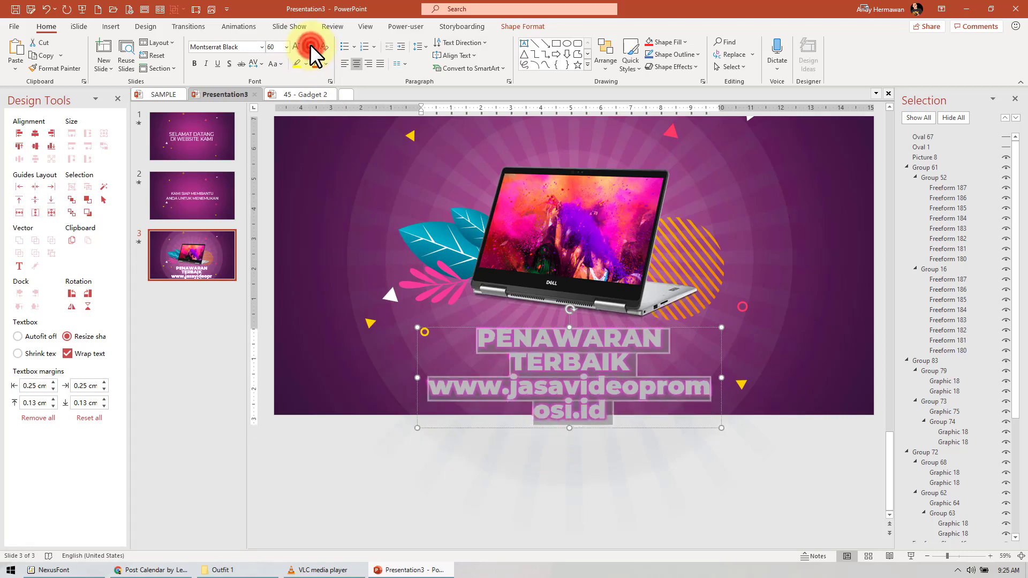
click(310, 46)
click(310, 46)
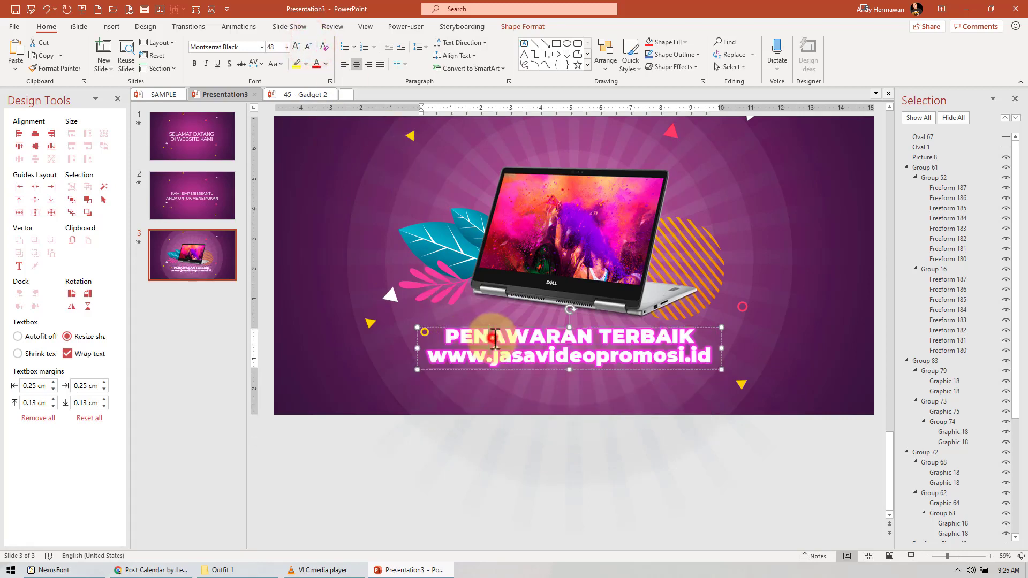
click(295, 46)
click(295, 46)
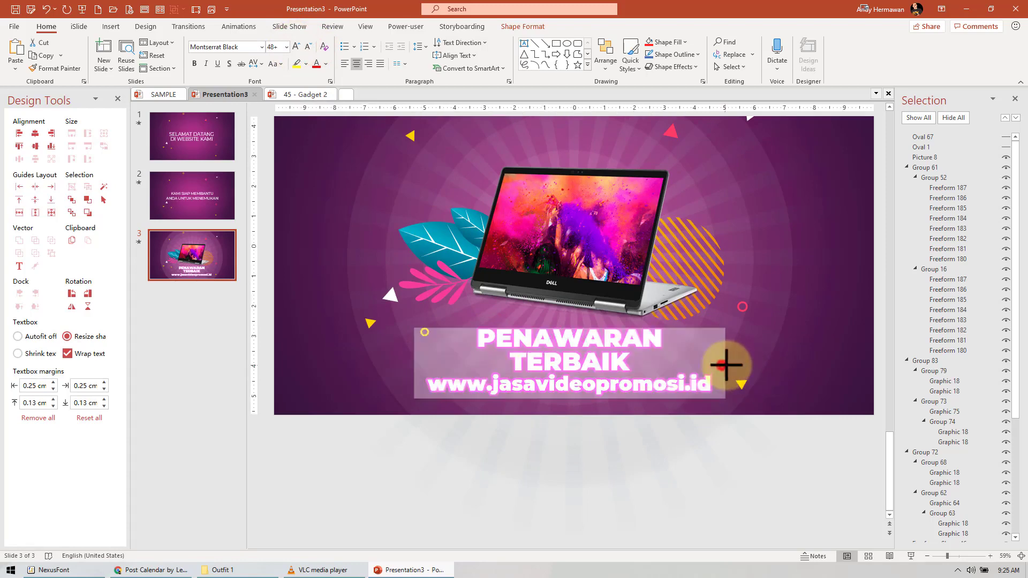
drag(718, 369, 734, 371)
click(635, 478)
triple_click(593, 359)
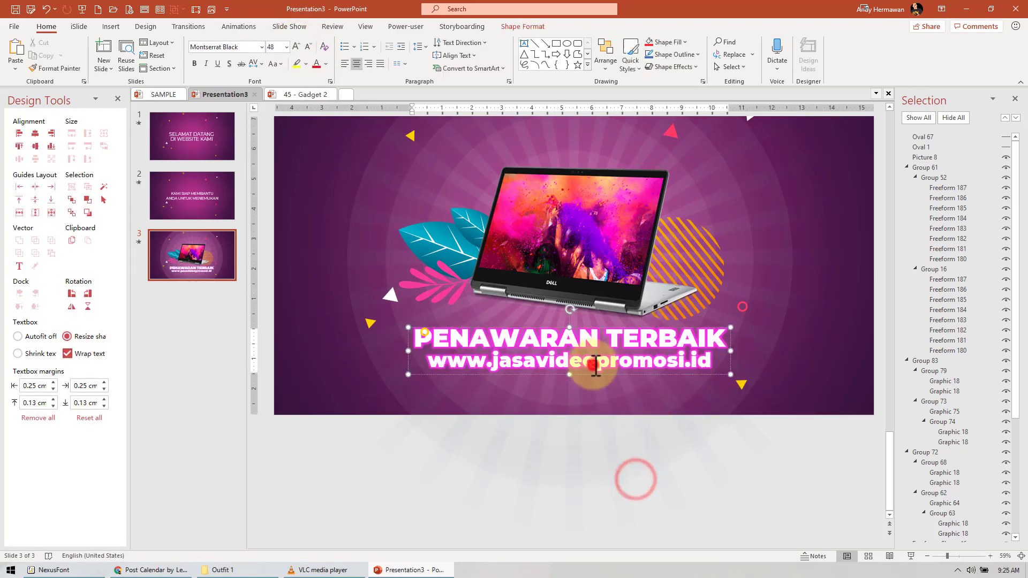
click(304, 47)
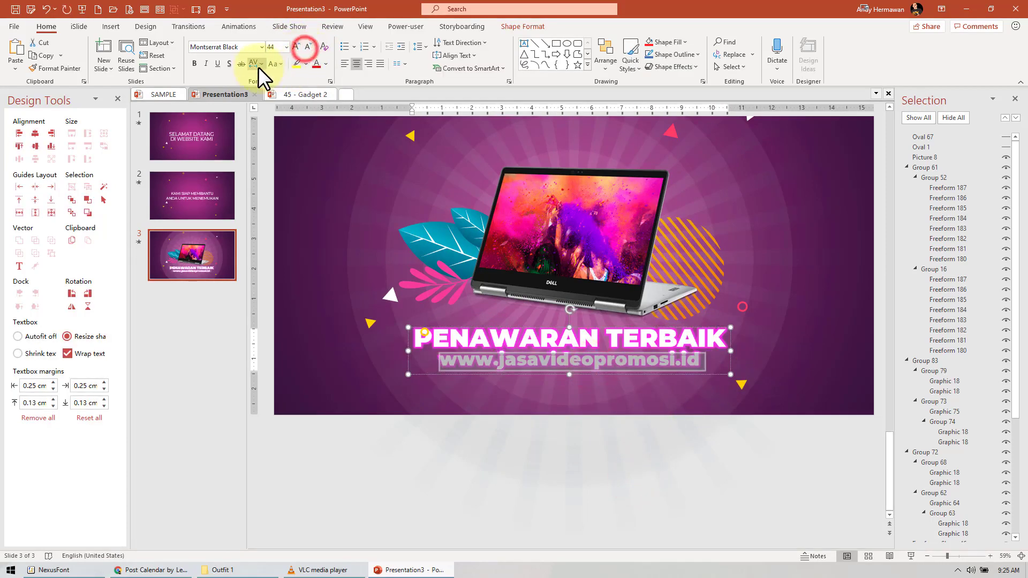
click(258, 65)
click(265, 124)
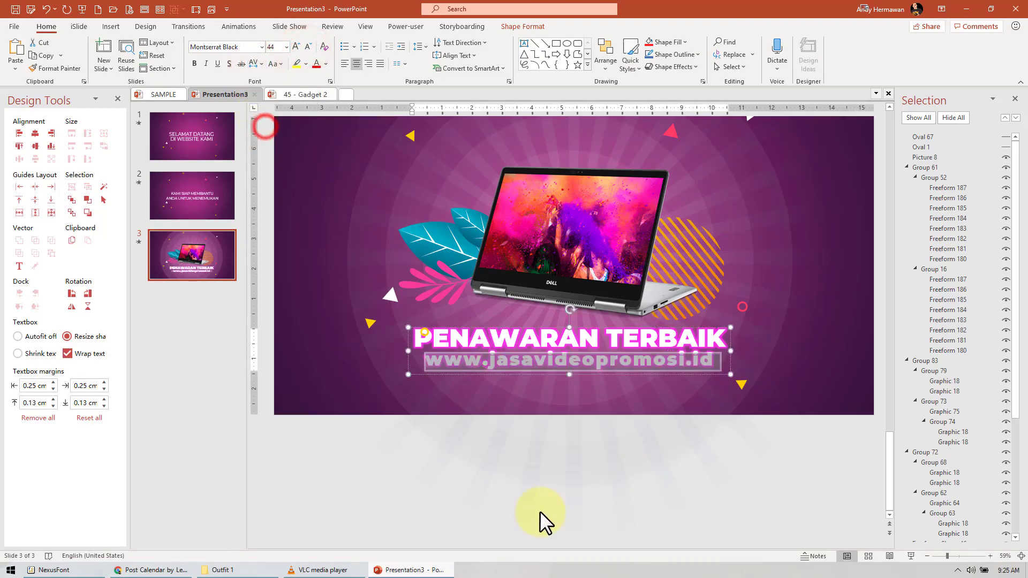
click(548, 491)
ctrl+scroll(548, 492, down, 1)
click(375, 166)
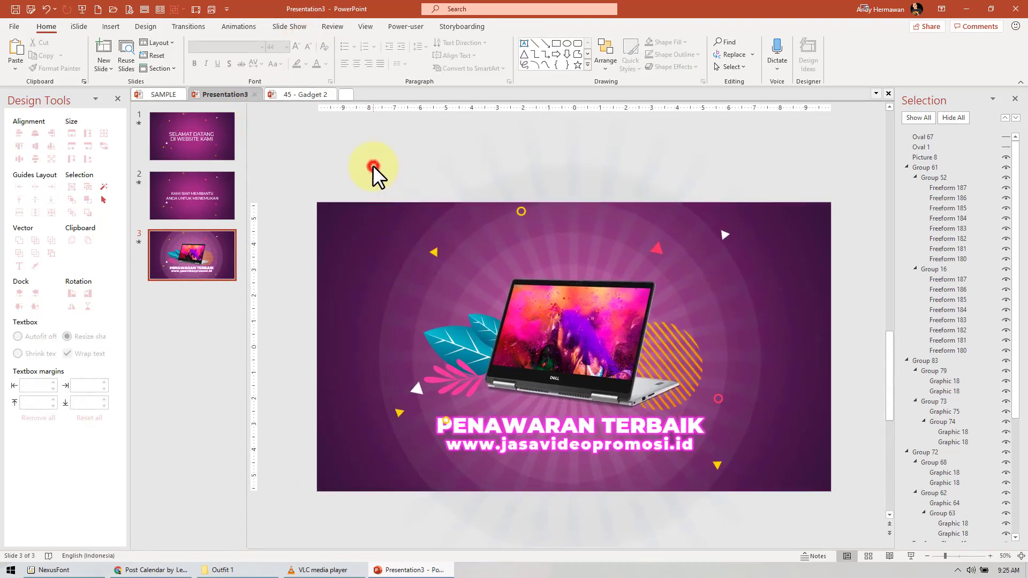
On slide 1, set a 01.20 delay for the TextBox 69 animation and the red Fade animations.
click(224, 152)
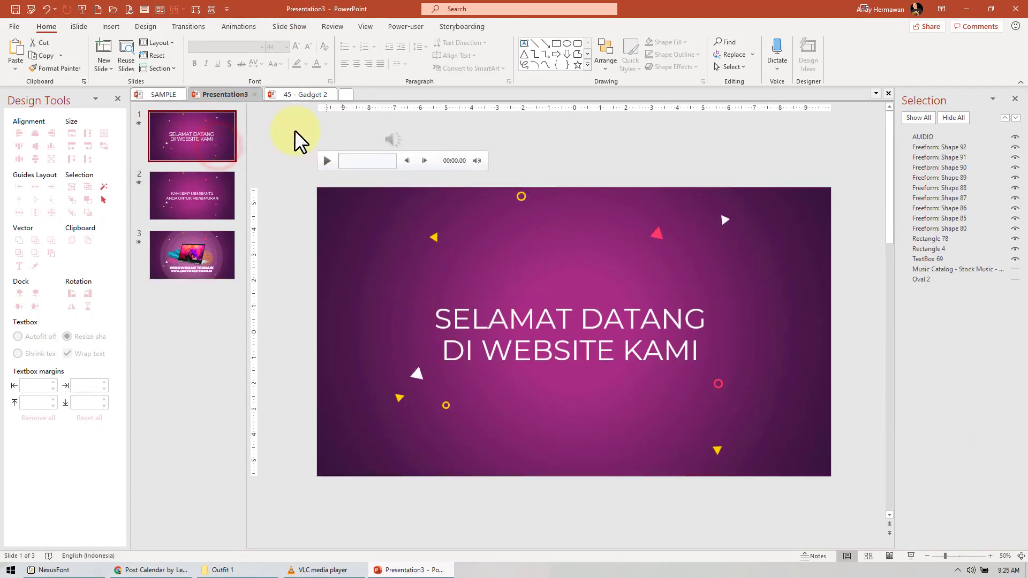
click(138, 123)
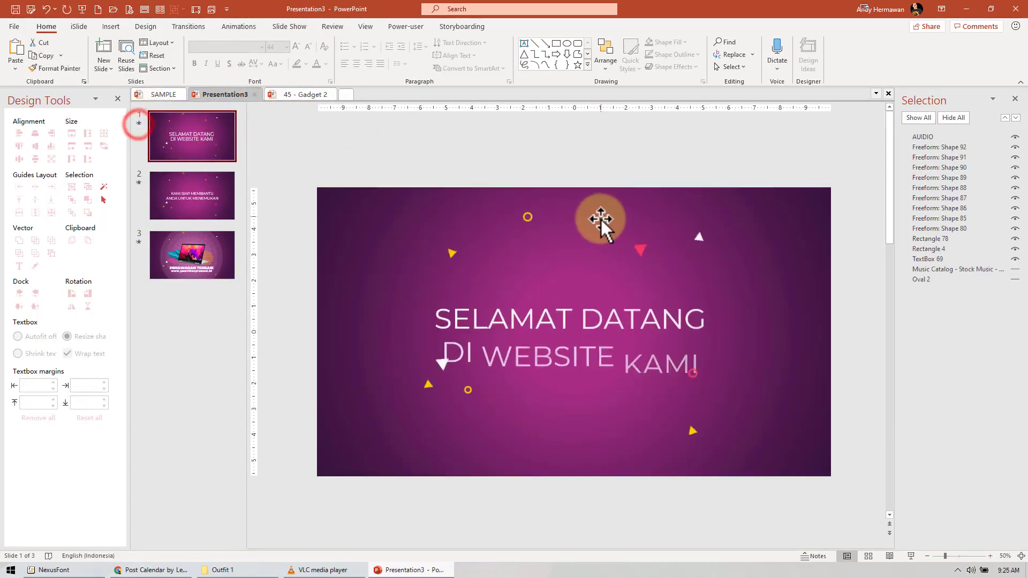
click(614, 332)
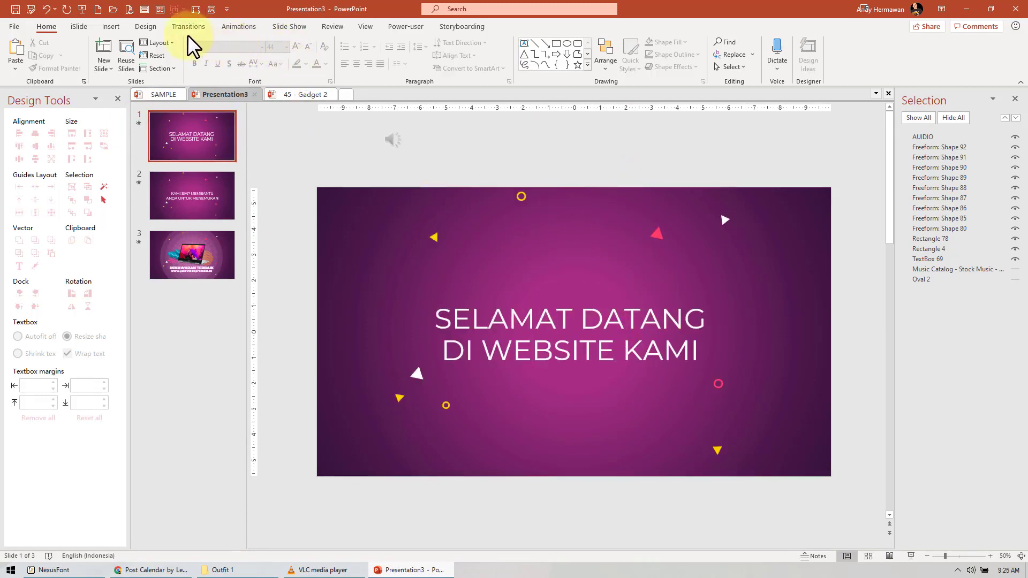
click(242, 27)
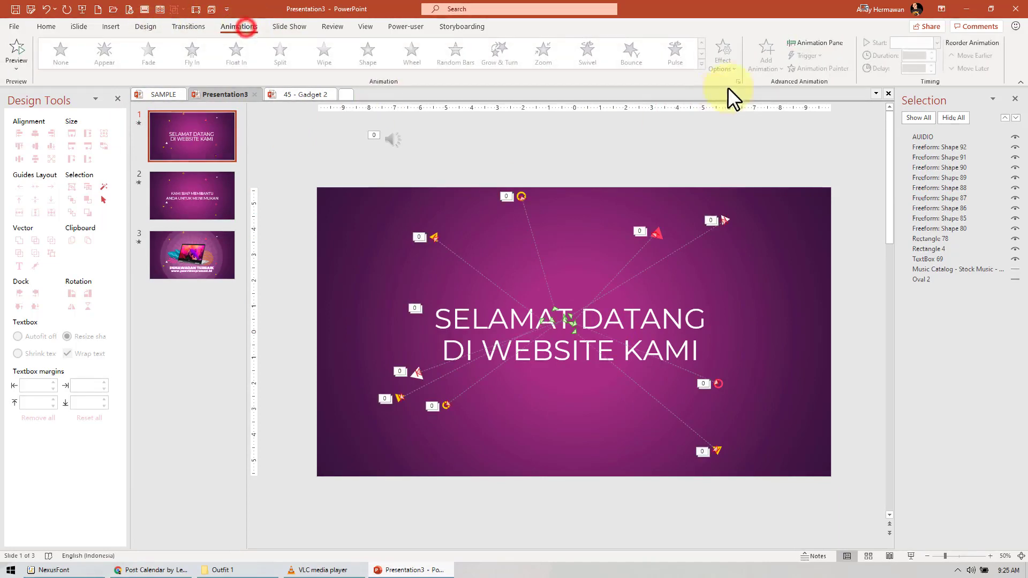
click(807, 43)
click(886, 157)
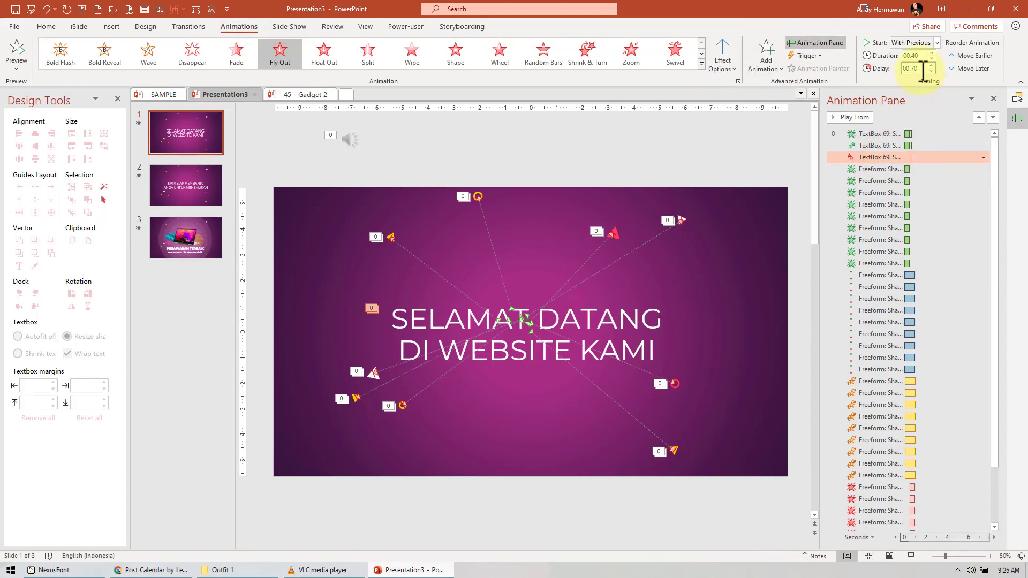
text(1.2)
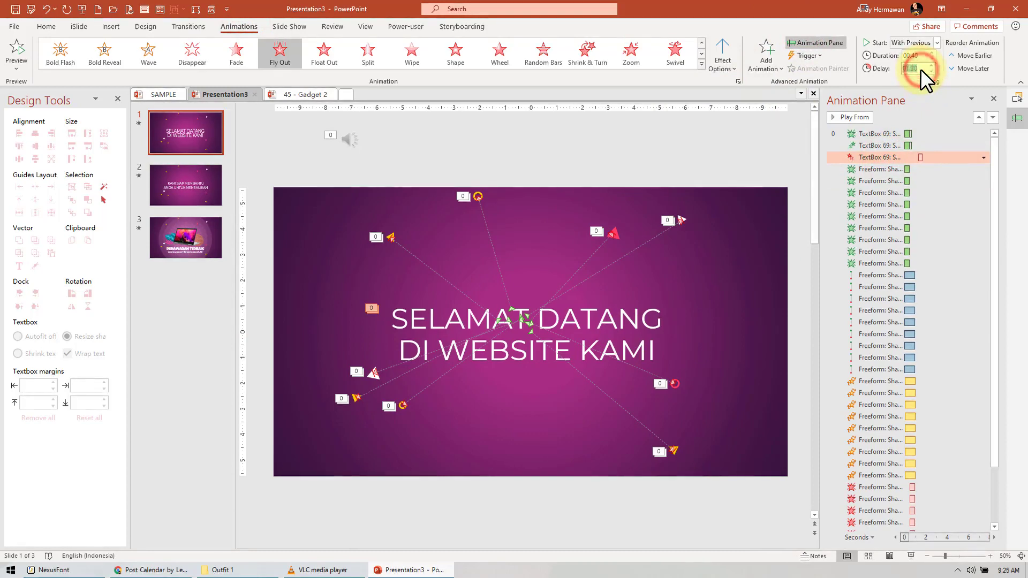
key(Return)
scroll(933, 527, down, 1)
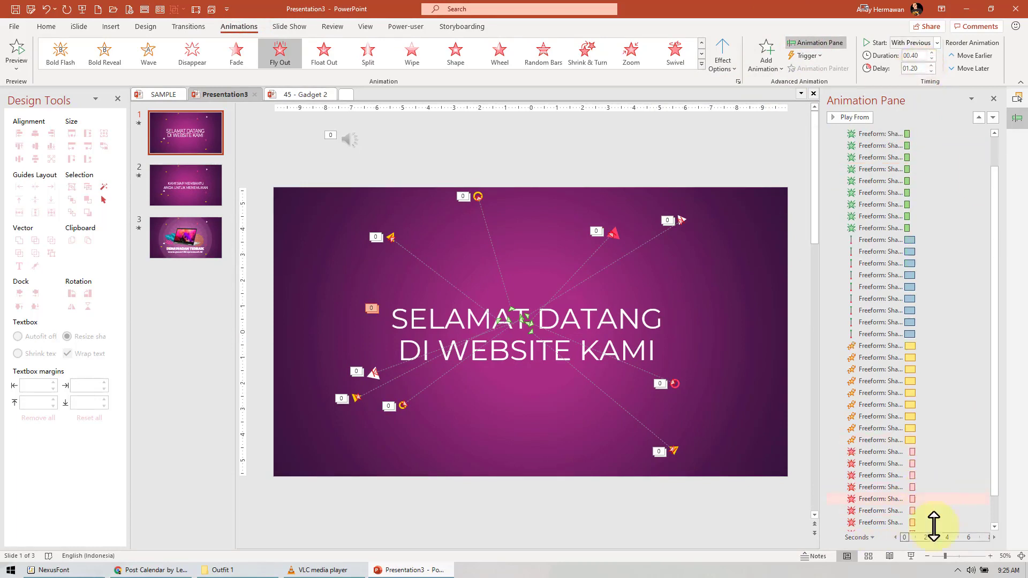
drag(926, 459, 927, 512)
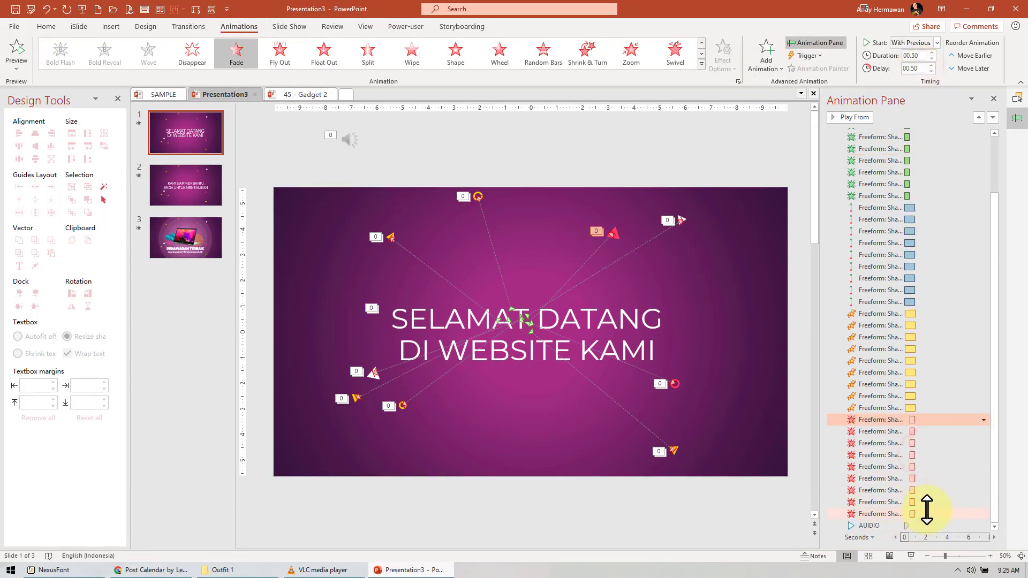
click(921, 68)
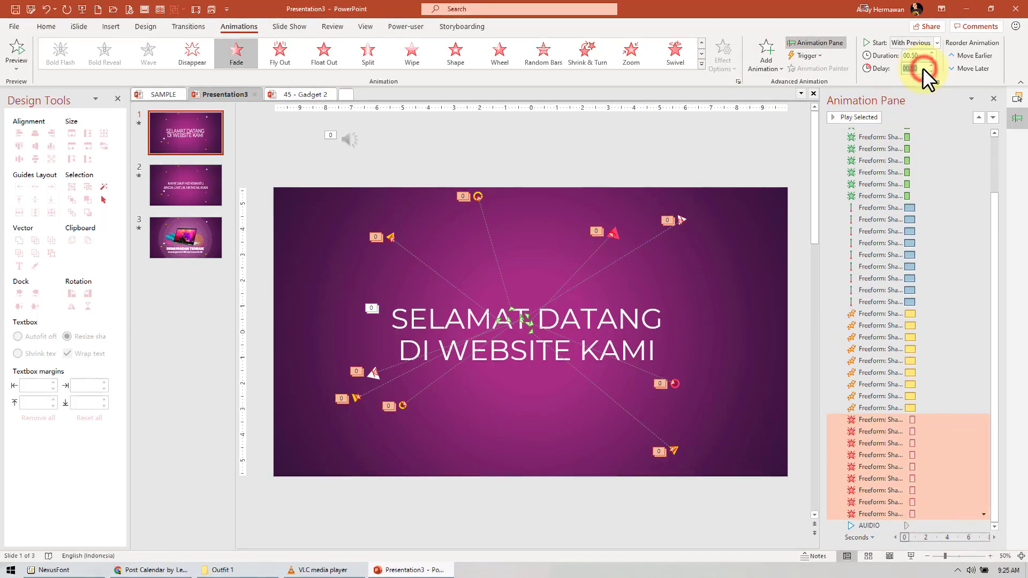
text(01.2)
Set the blue line through yellow animations to 1.50-second duration and preview slide 1.
click(940, 207)
shift+click(941, 407)
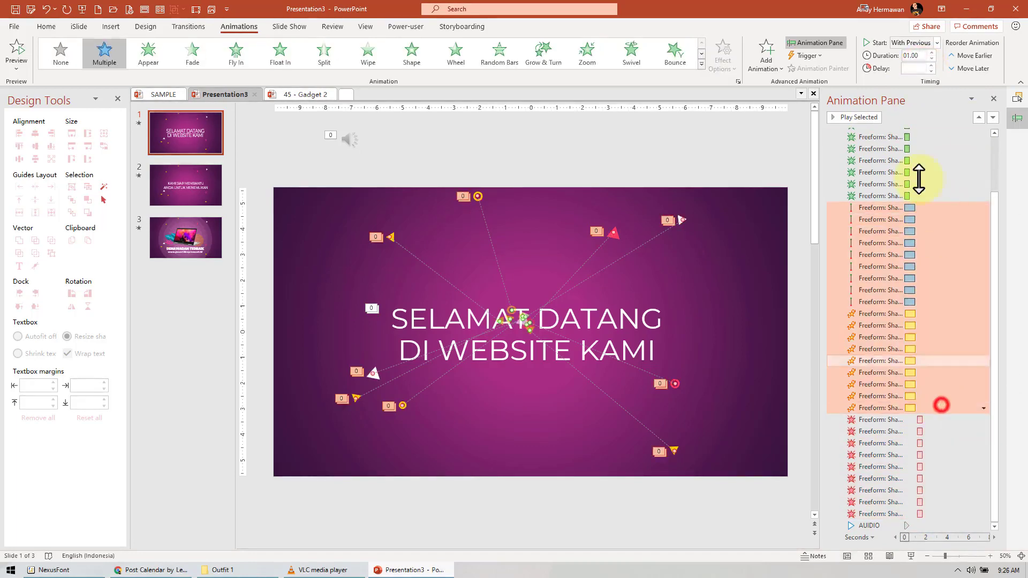
click(932, 52)
click(933, 52)
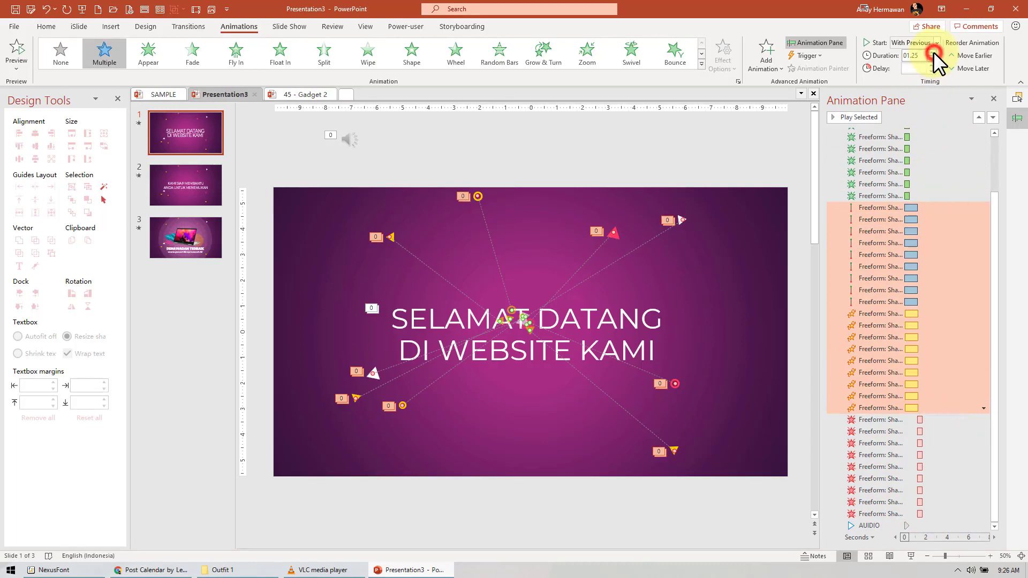
click(759, 131)
click(839, 117)
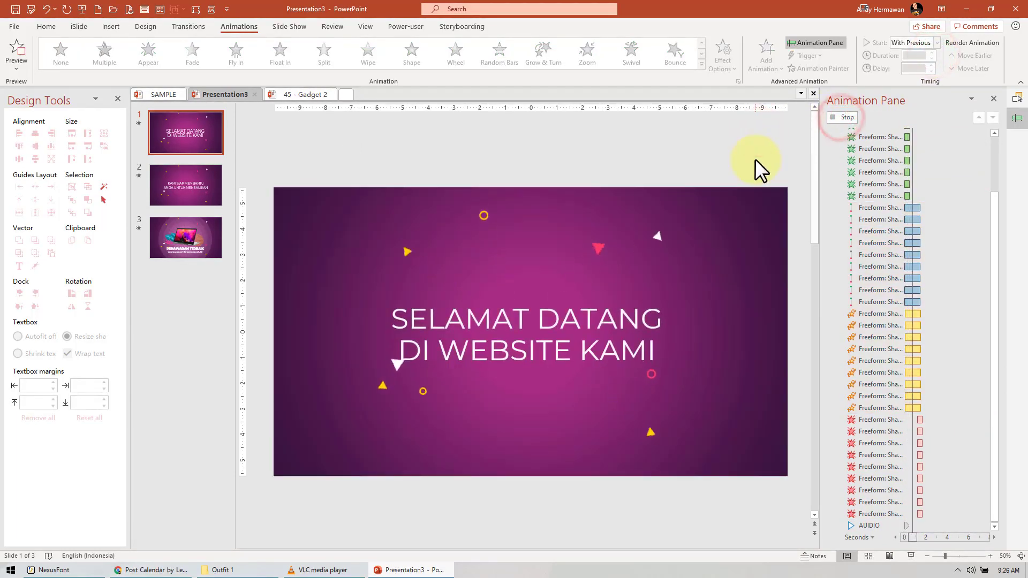
click(755, 159)
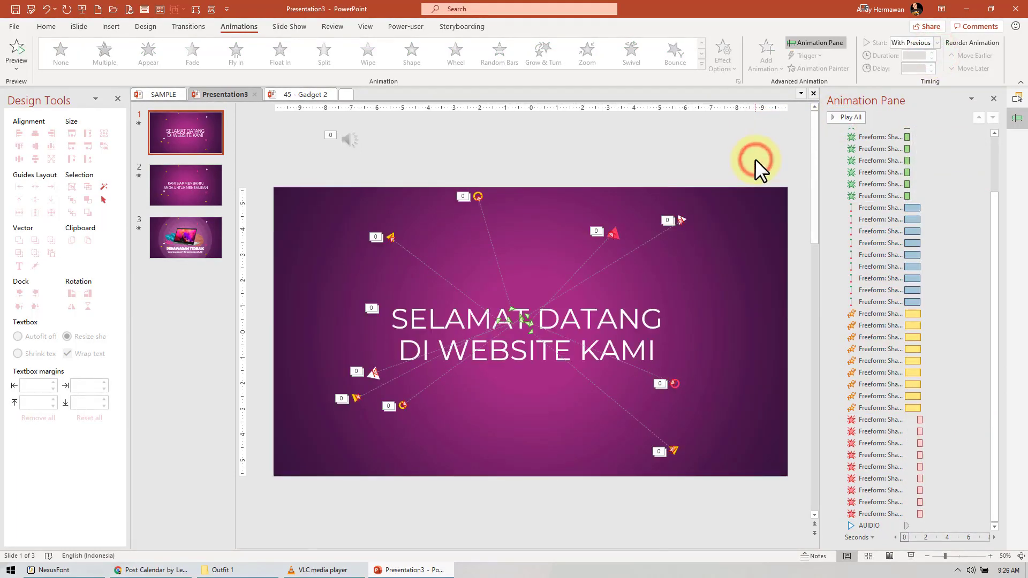
On slide 2, set a 01.50 delay for the text box exit and red Fade animations.
click(191, 175)
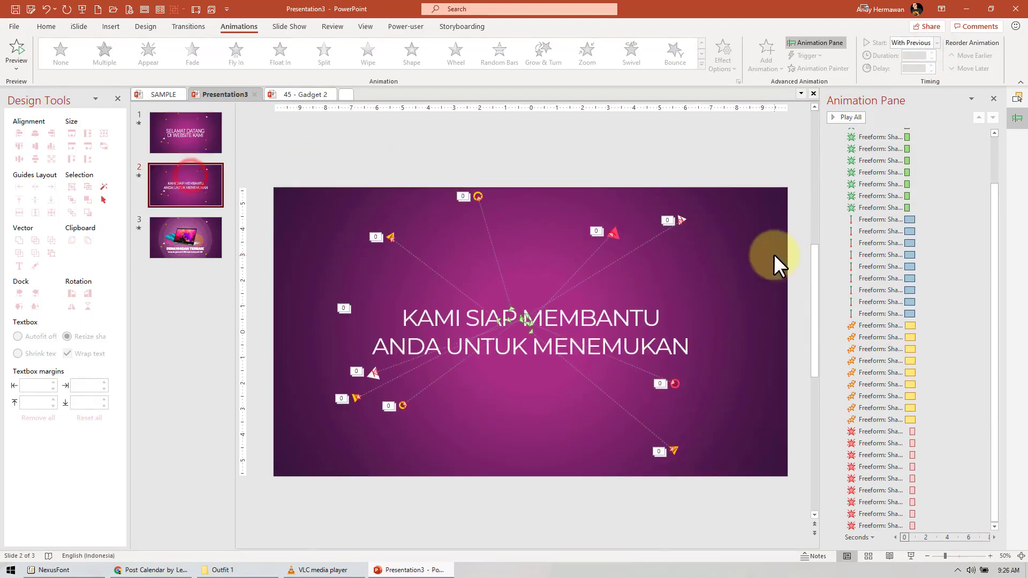
click(956, 156)
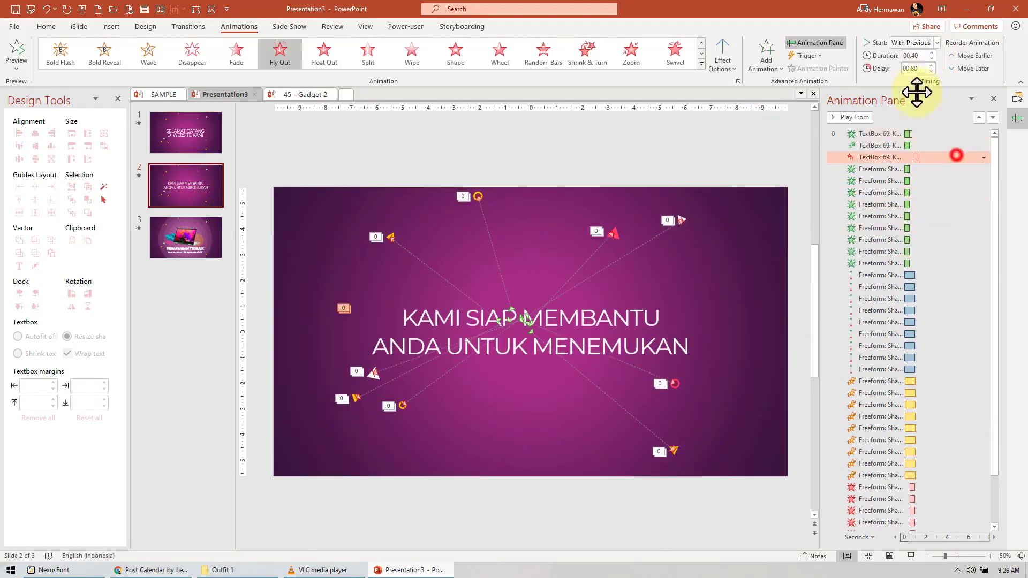
click(918, 68)
text(01.5)
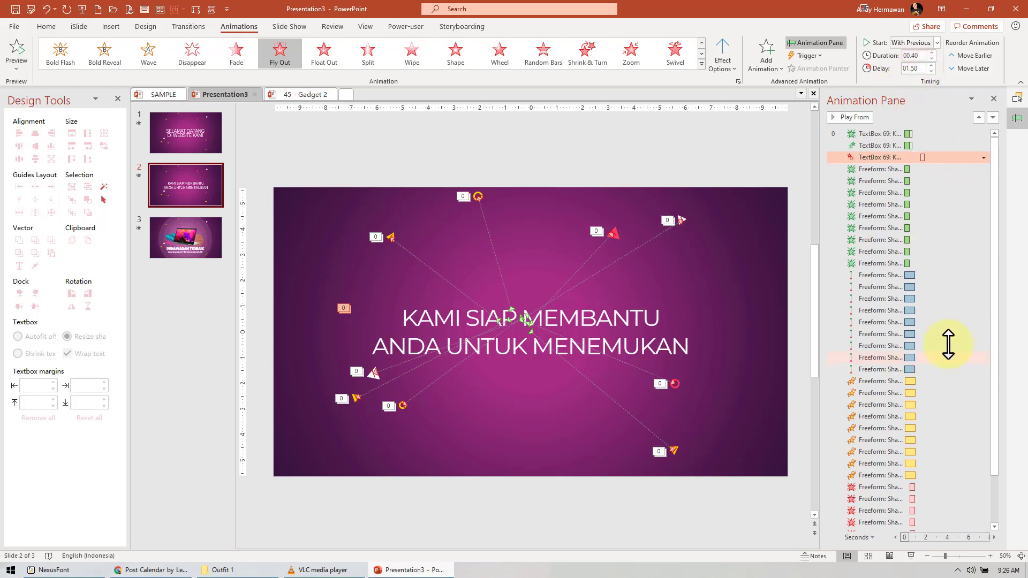
scroll(927, 475, down, 2)
click(928, 432)
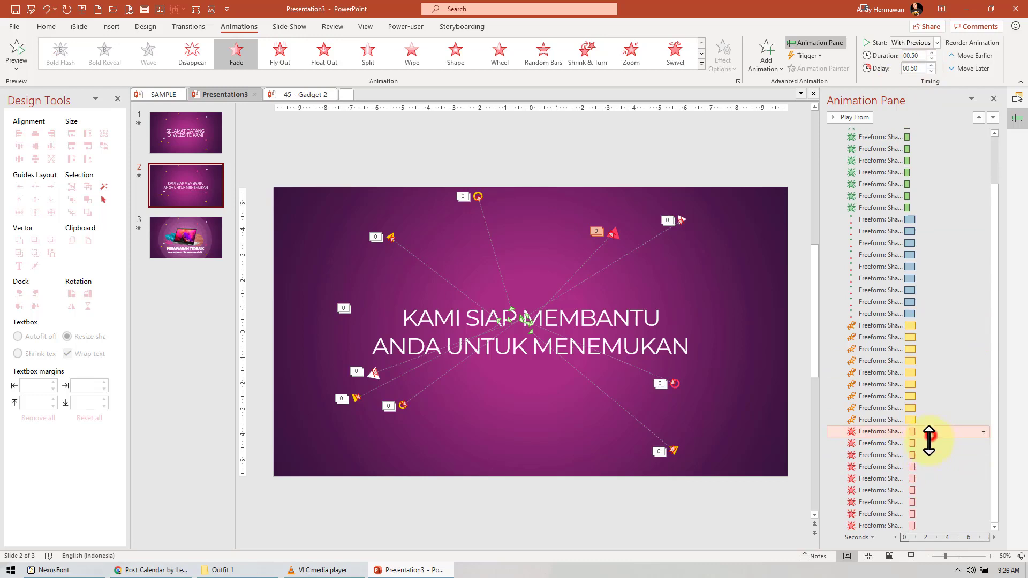
shift+click(937, 524)
click(912, 69)
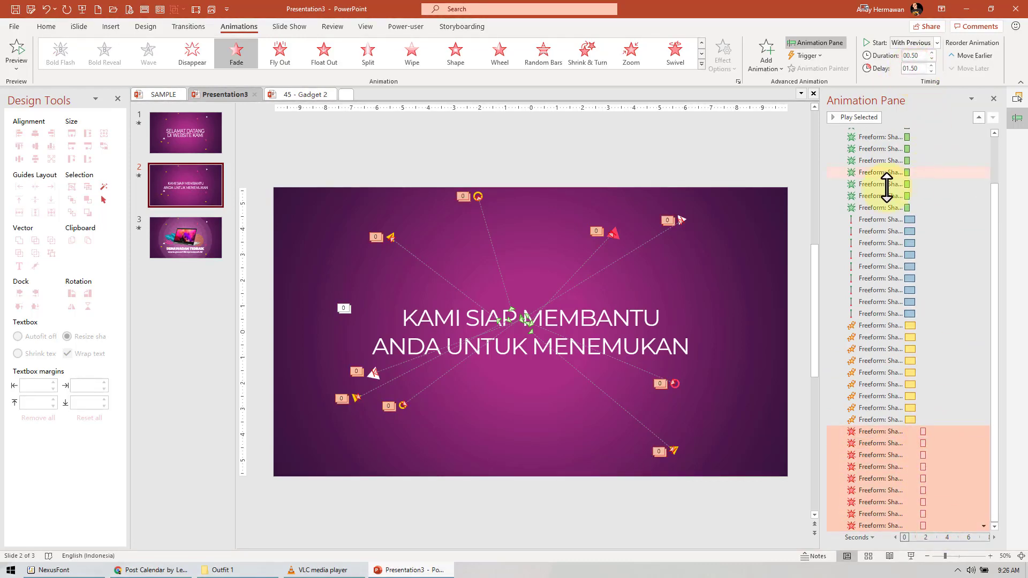
Give slide 2's blue and yellow animations 01.50 duration, then preview slides 2 and 3.
click(929, 221)
shift+click(953, 420)
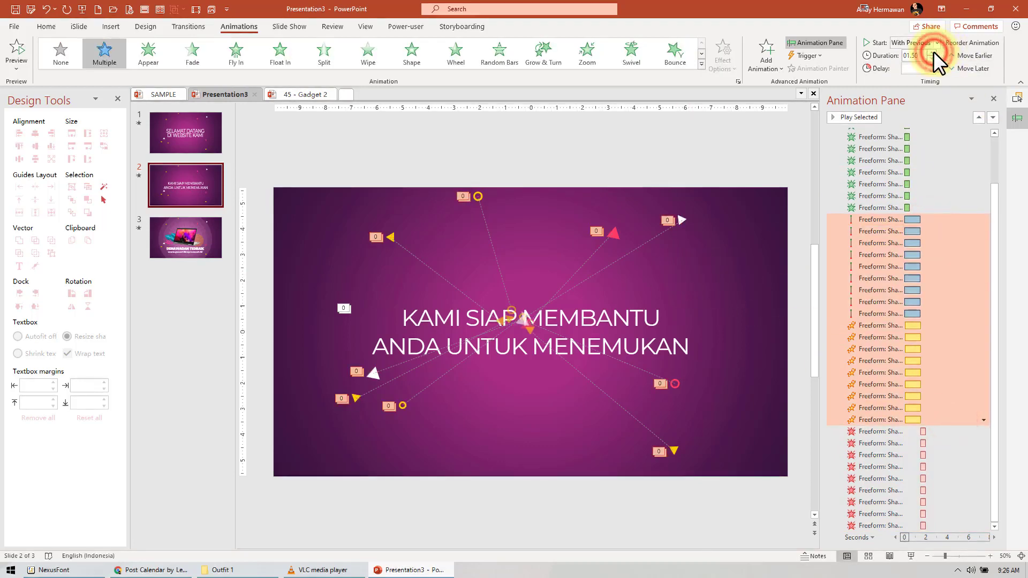
click(726, 156)
click(838, 116)
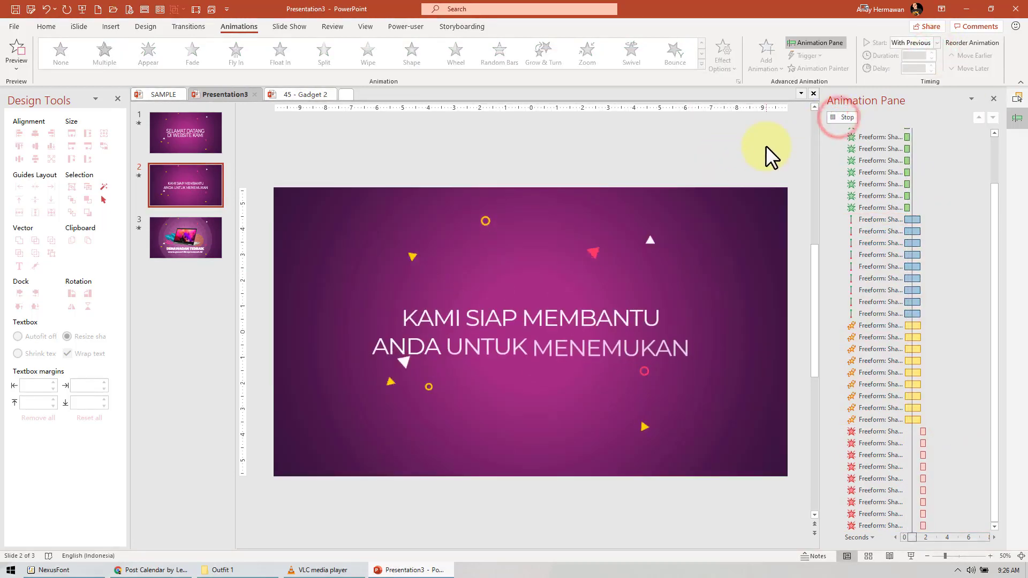
click(765, 146)
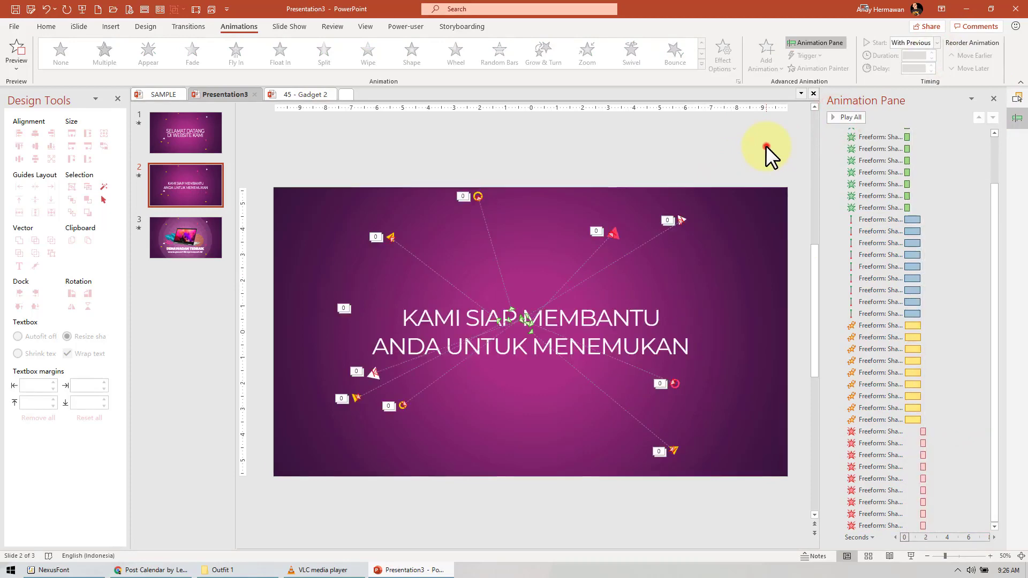
click(217, 240)
click(848, 118)
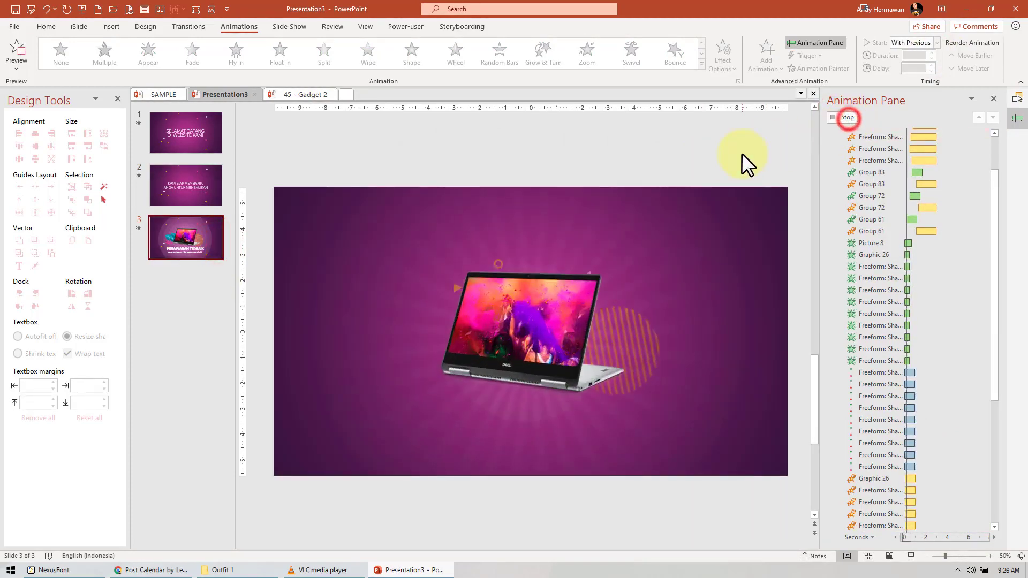
click(734, 154)
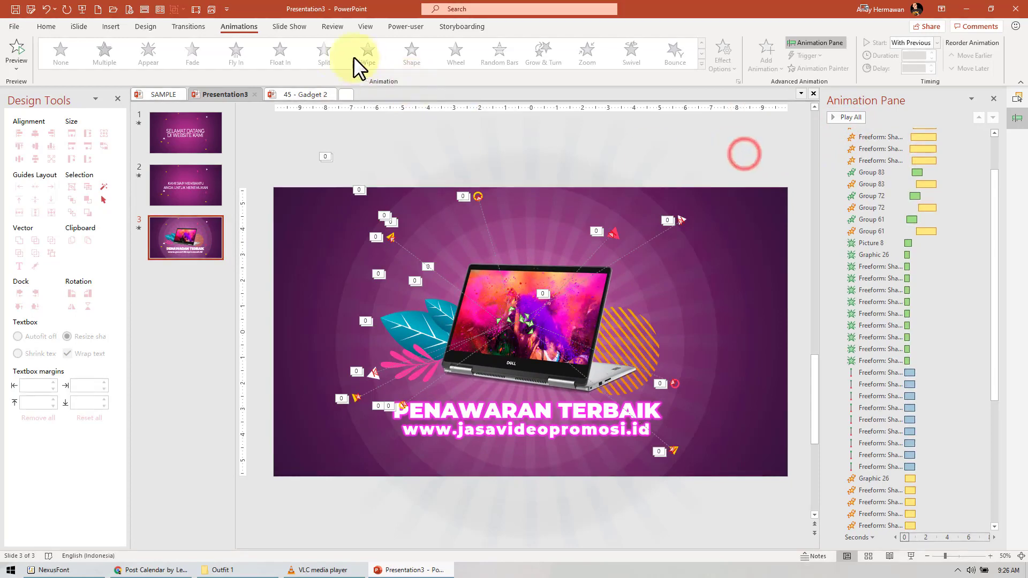
Present the slide show on Monitor 2, starting from slide 1 with F5.
click(293, 27)
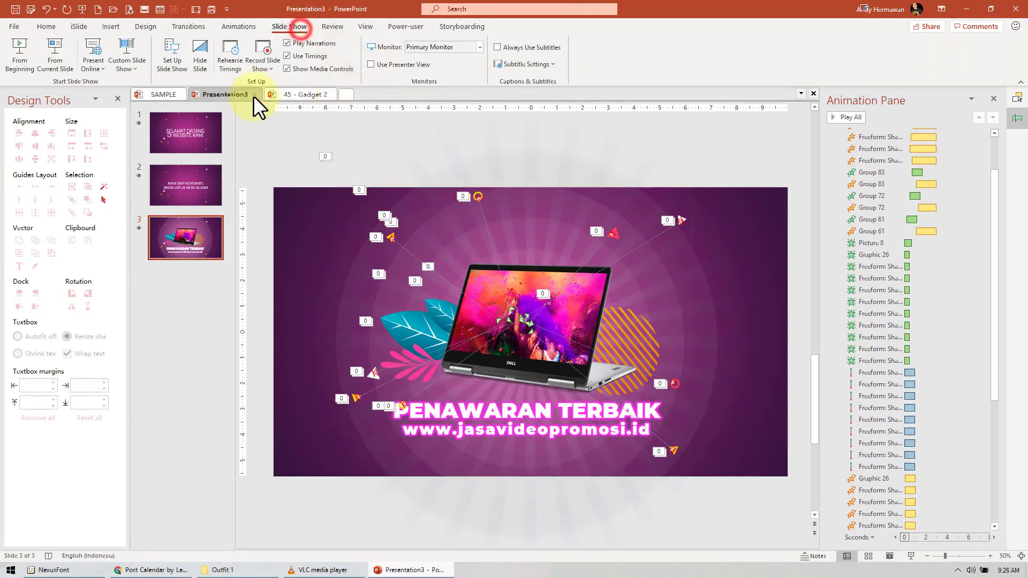
click(448, 47)
click(452, 81)
click(684, 153)
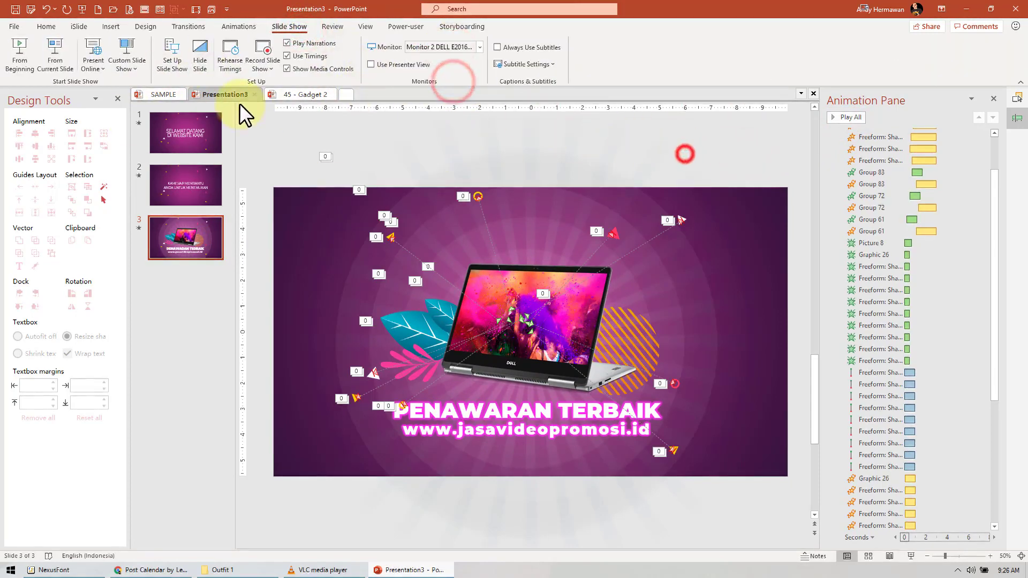
click(182, 121)
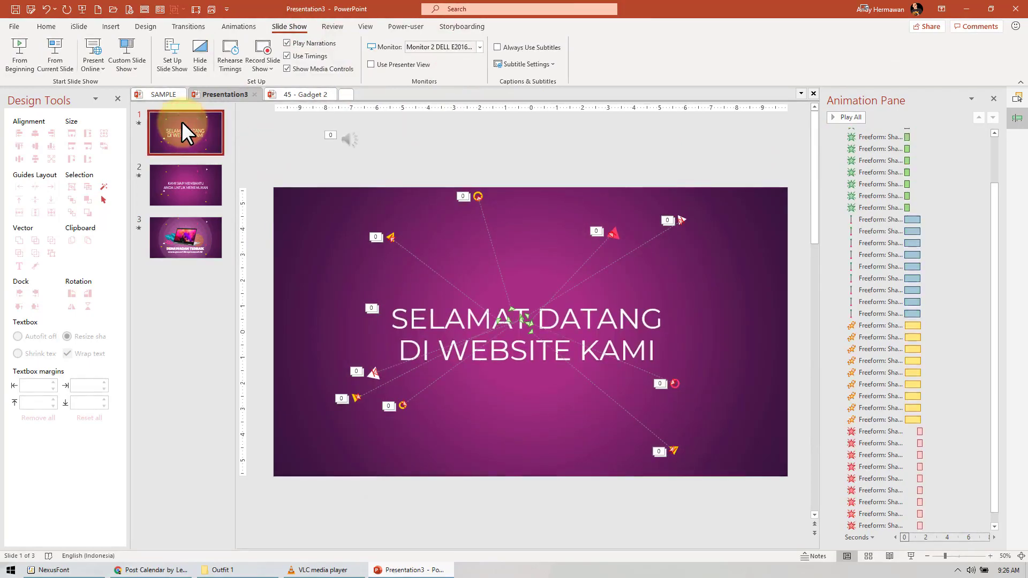
key(F5)
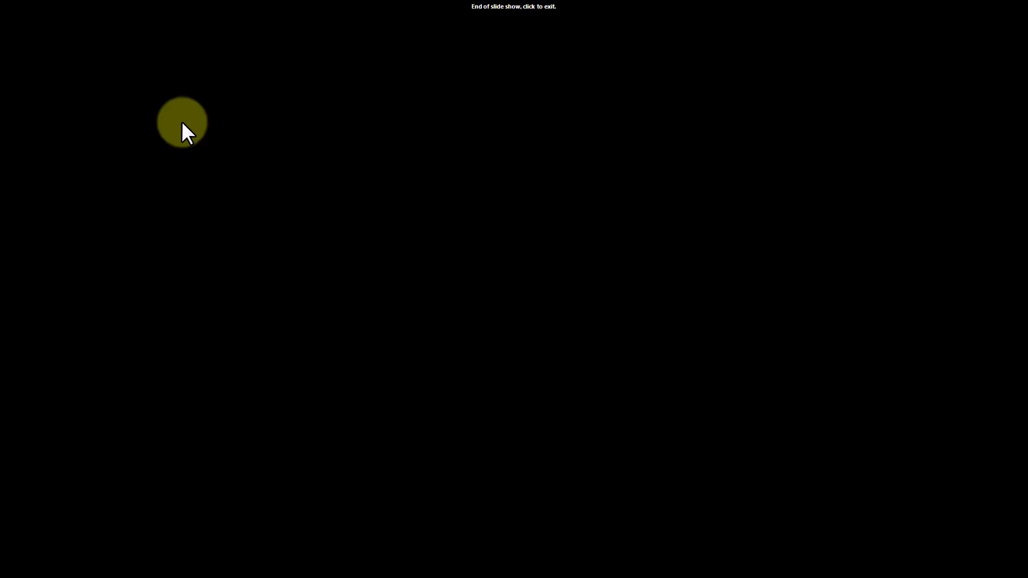
Leave the finished slide show, then select and deselect all objects on slide 1.
click(182, 124)
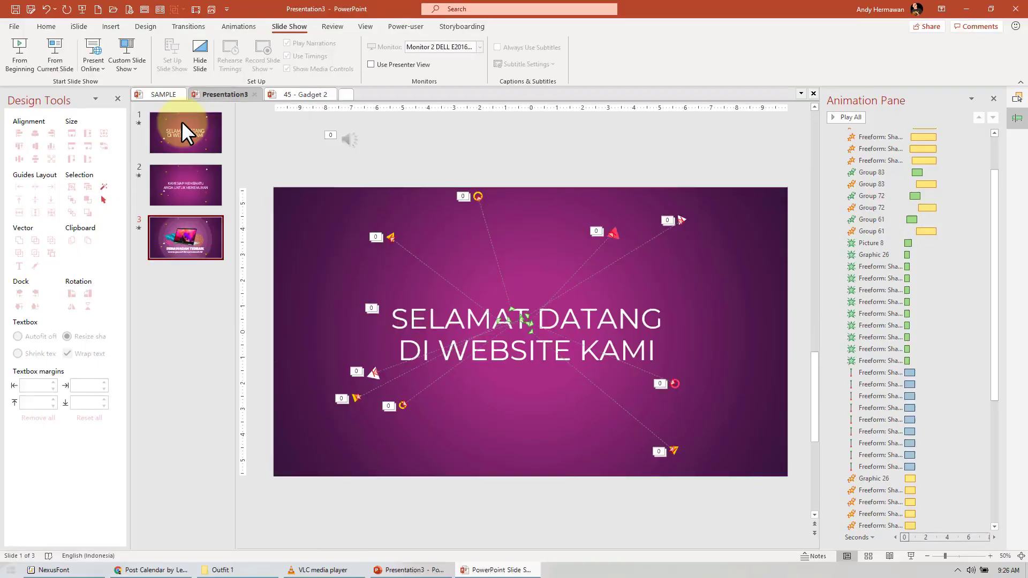
click(181, 121)
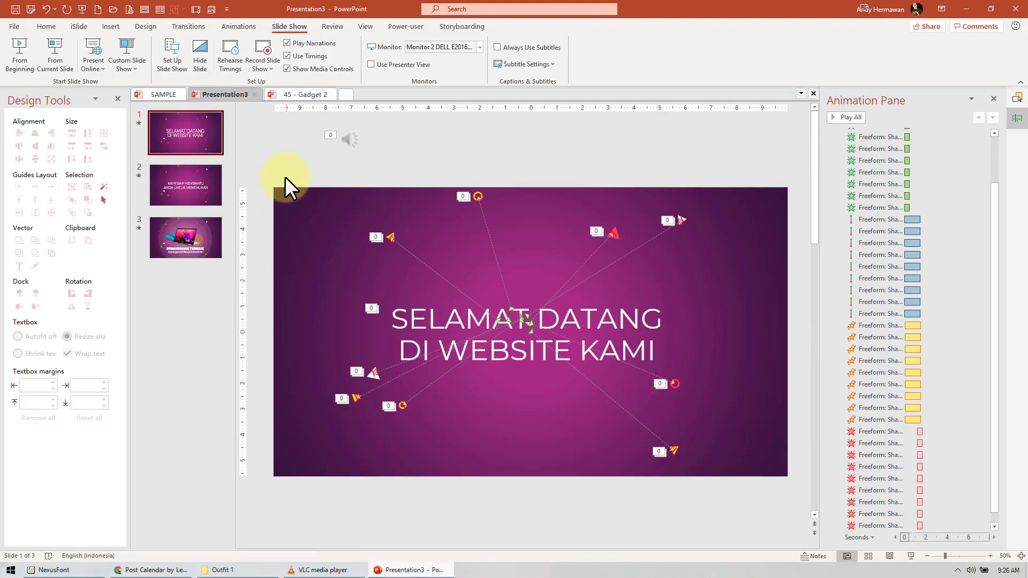
drag(263, 173, 823, 509)
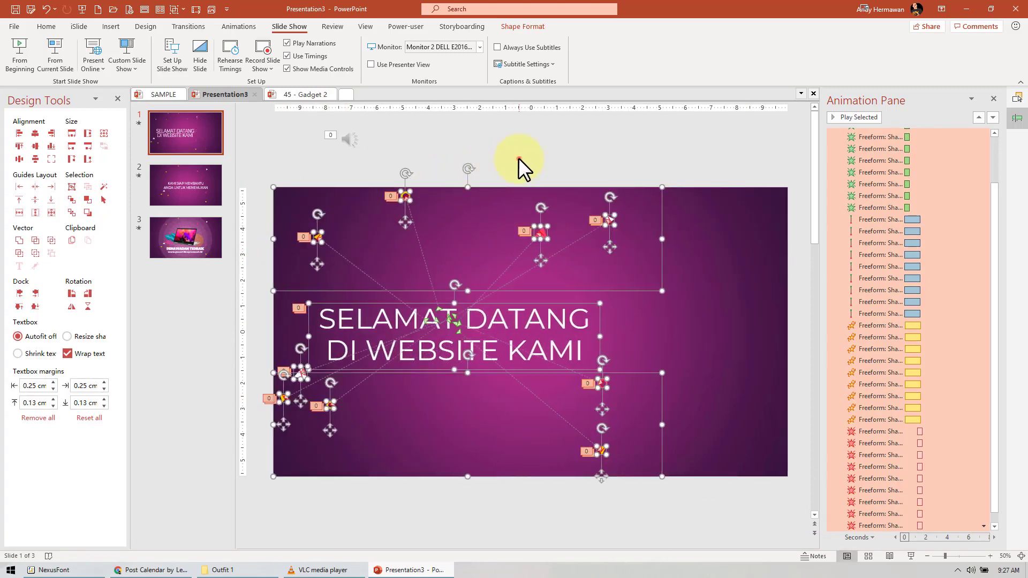
click(518, 157)
Select all of slide 2's text and shapes and drag them to the left.
click(180, 186)
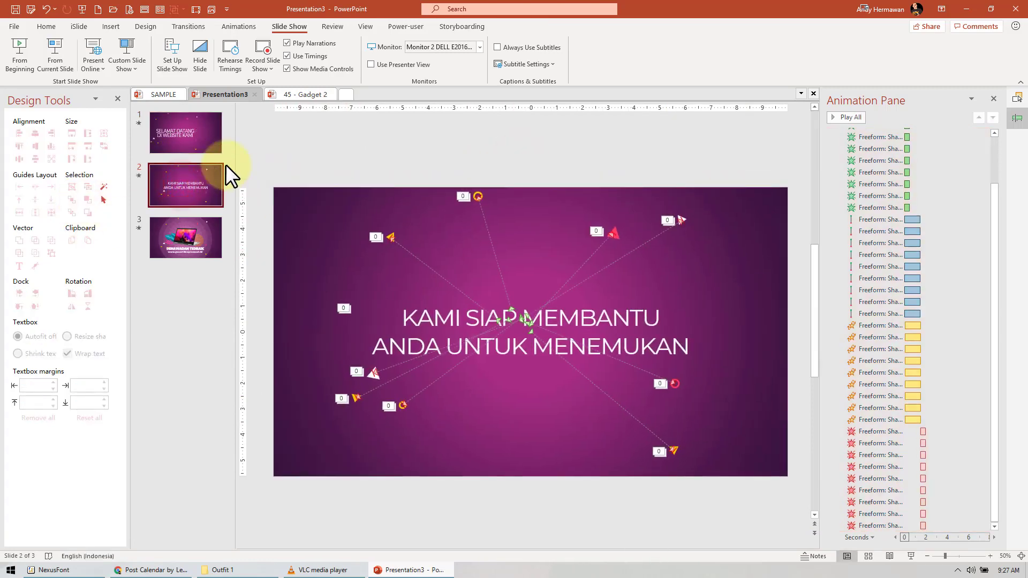
click(256, 163)
drag(891, 543, 891, 544)
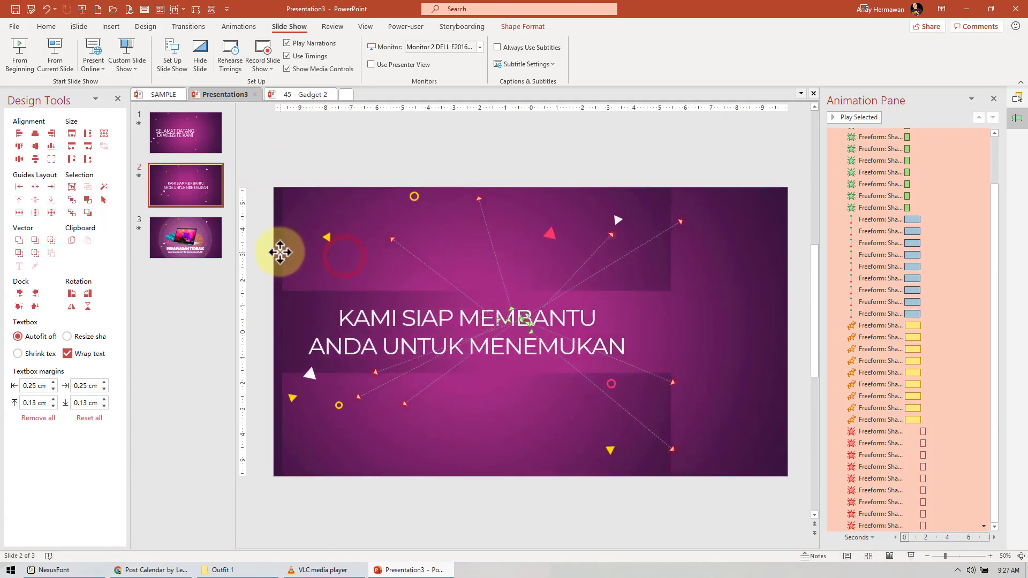
drag(346, 257, 273, 257)
click(608, 153)
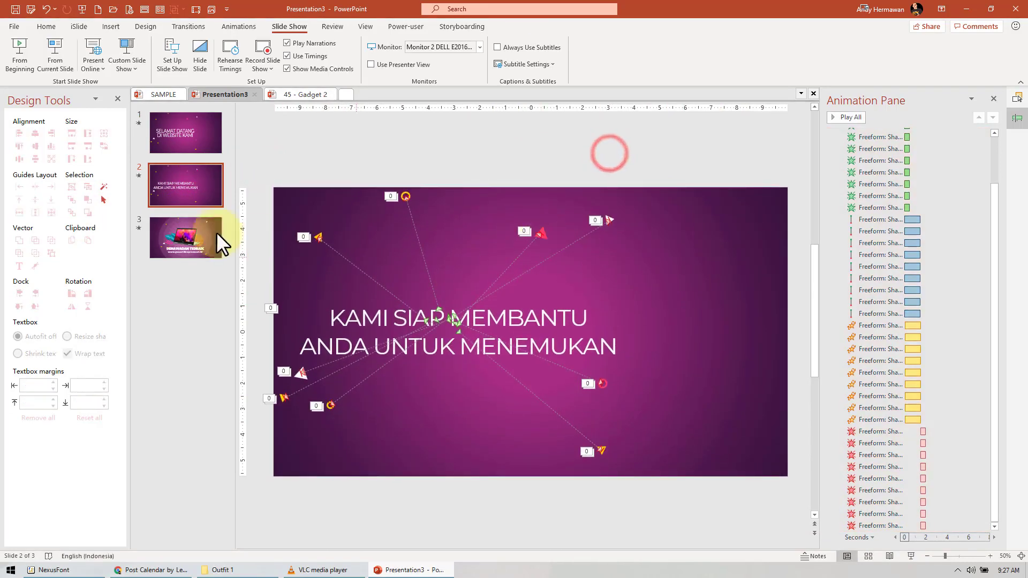
Play slide 2's animations from the Animation Pane, then go to slide 3.
click(844, 117)
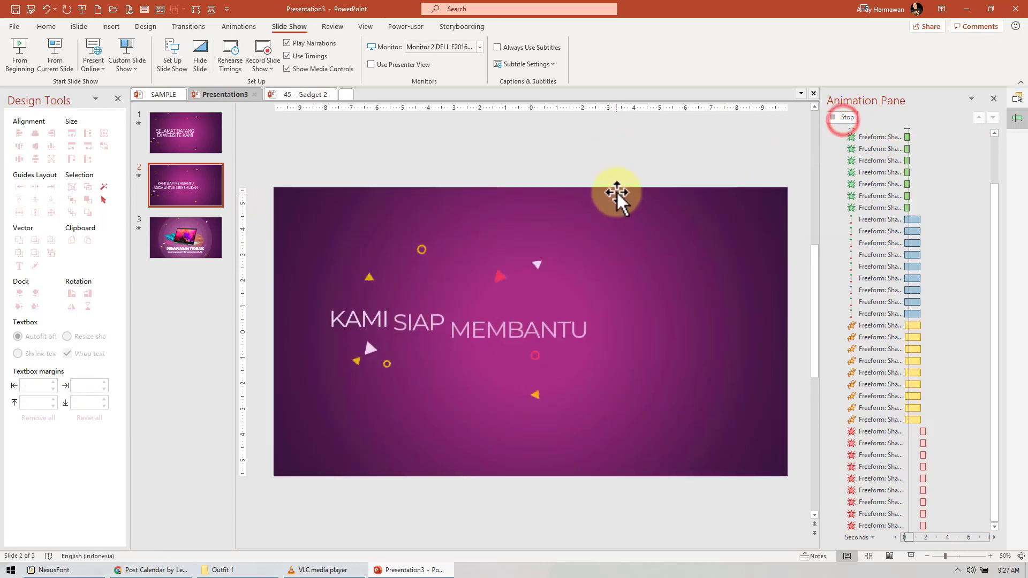
click(646, 169)
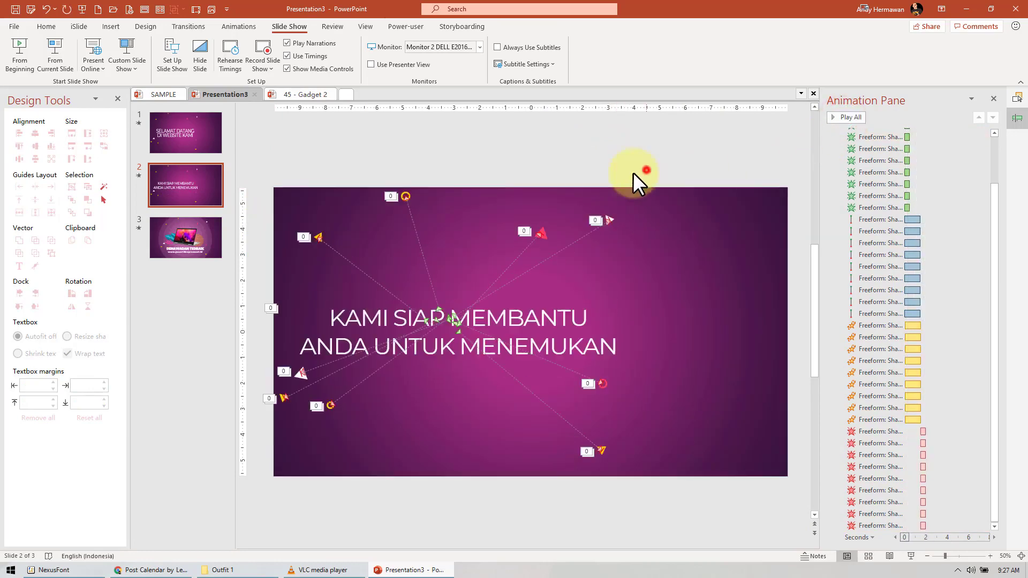
click(188, 236)
Select everything on slide 3 with Ctrl+A and move it leftward.
click(275, 168)
scroll(306, 179, down, 2)
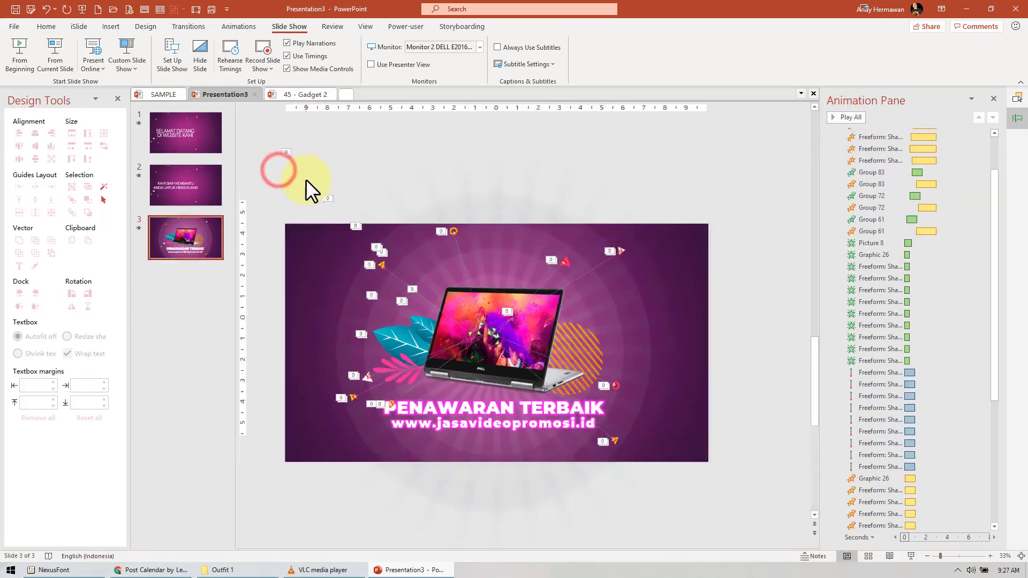
key(ctrl+a)
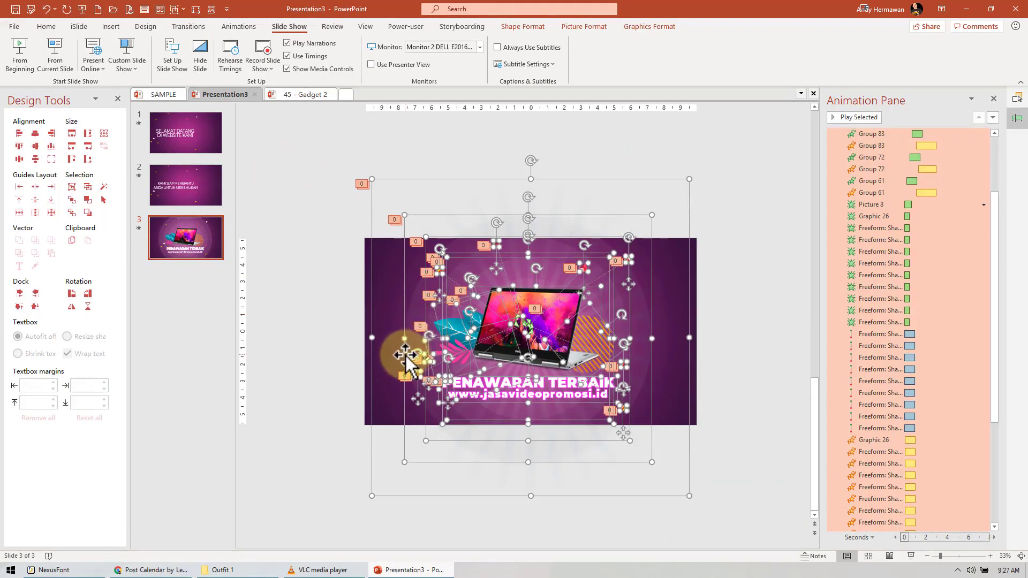
mouse_move(405, 354)
mouse_down()
mouse_move(366, 354)
mouse_move(343, 328)
mouse_up()
click(657, 179)
scroll(657, 179, up, 2)
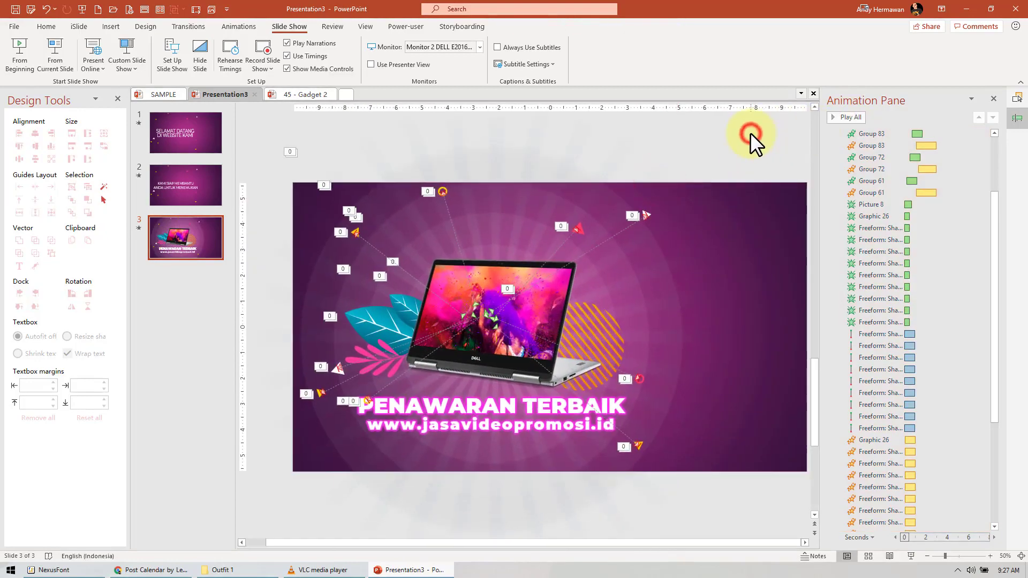
Run the slide show from the beginning with F5 and return to editing.
key(F5)
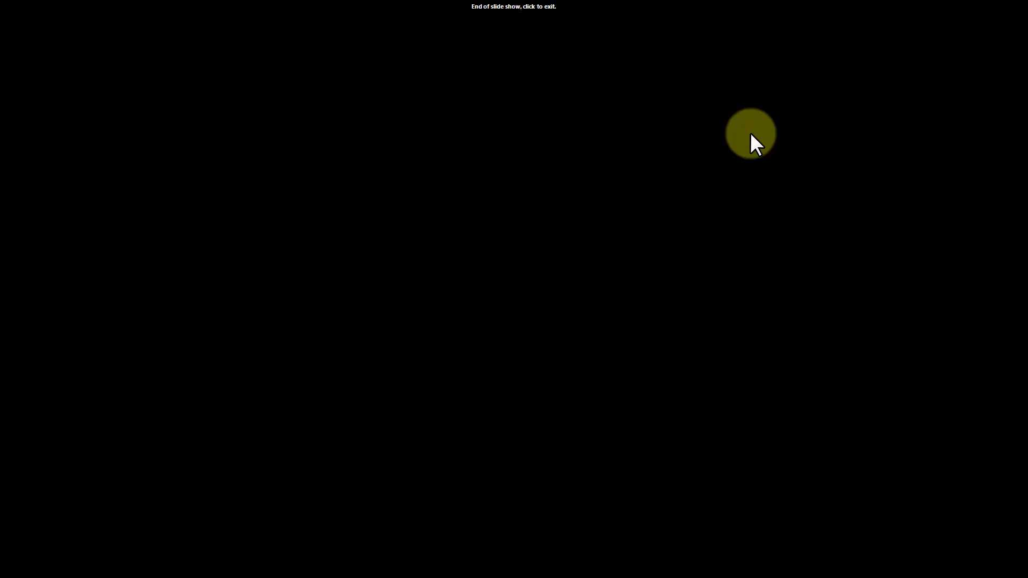
click(750, 135)
click(208, 230)
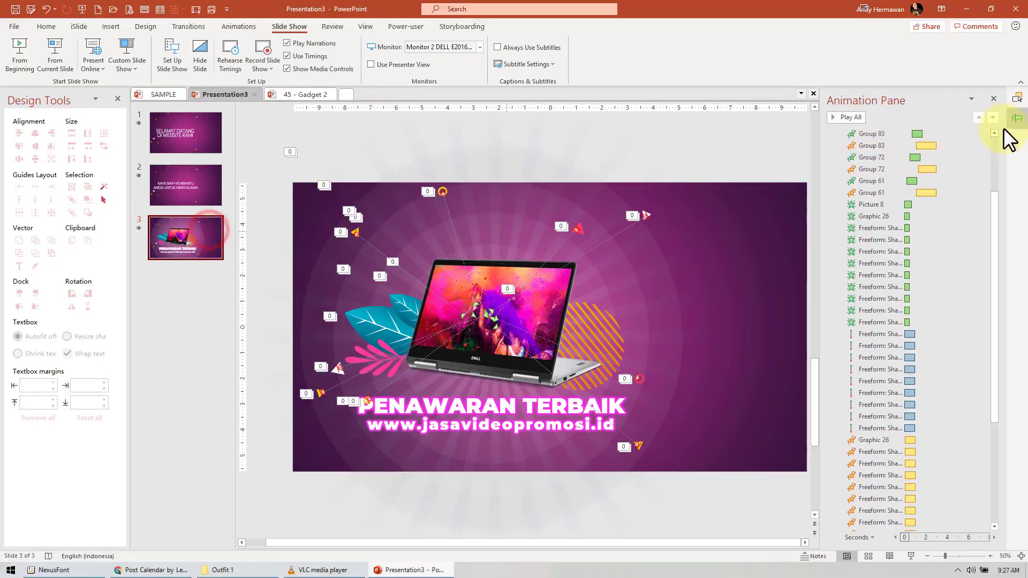
Find the Oval 67 animation in the Animation Pane and move it earlier in the order.
click(1016, 118)
click(1016, 97)
click(947, 145)
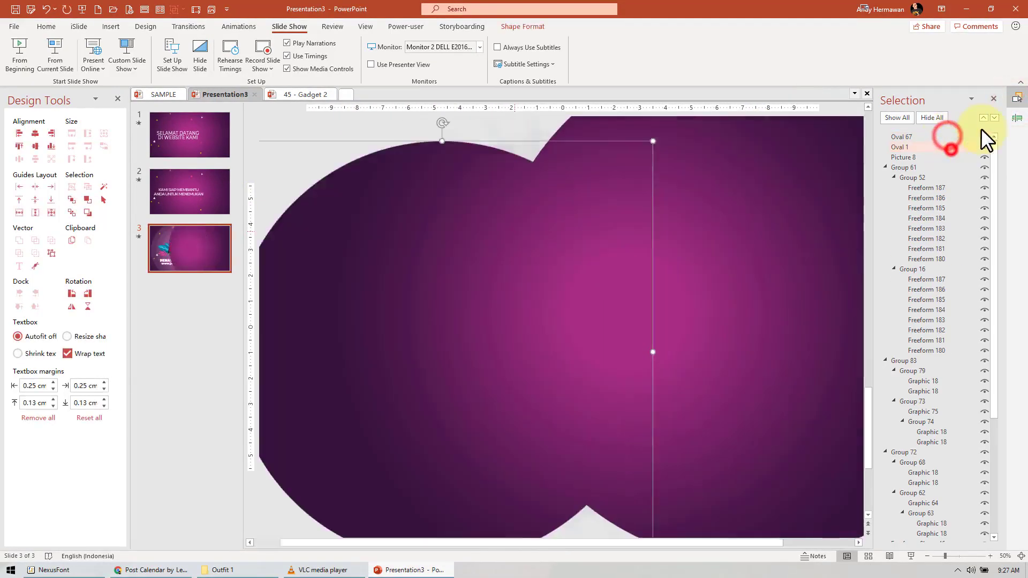
click(1016, 118)
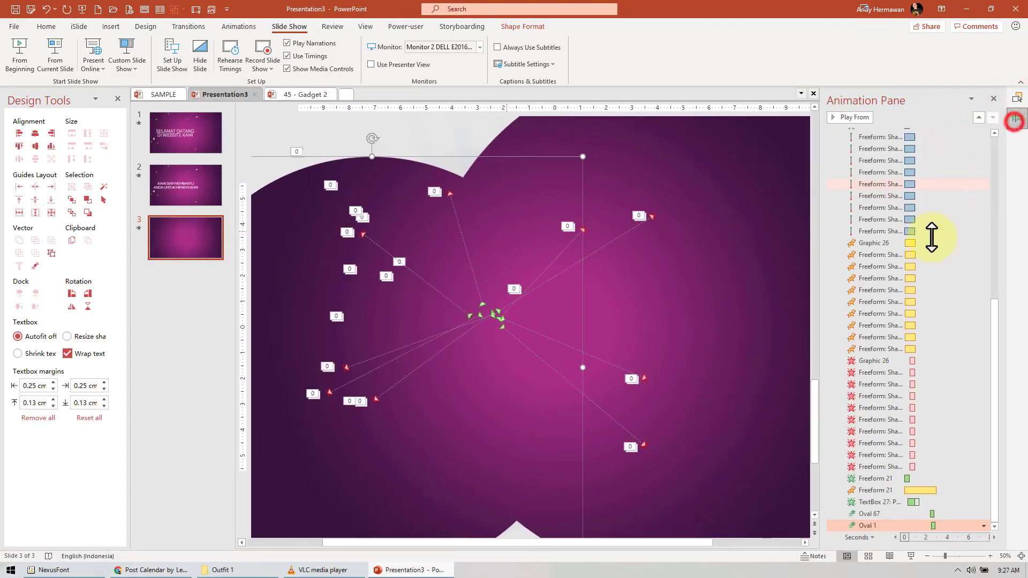
click(952, 515)
scroll(951, 493, up, 4)
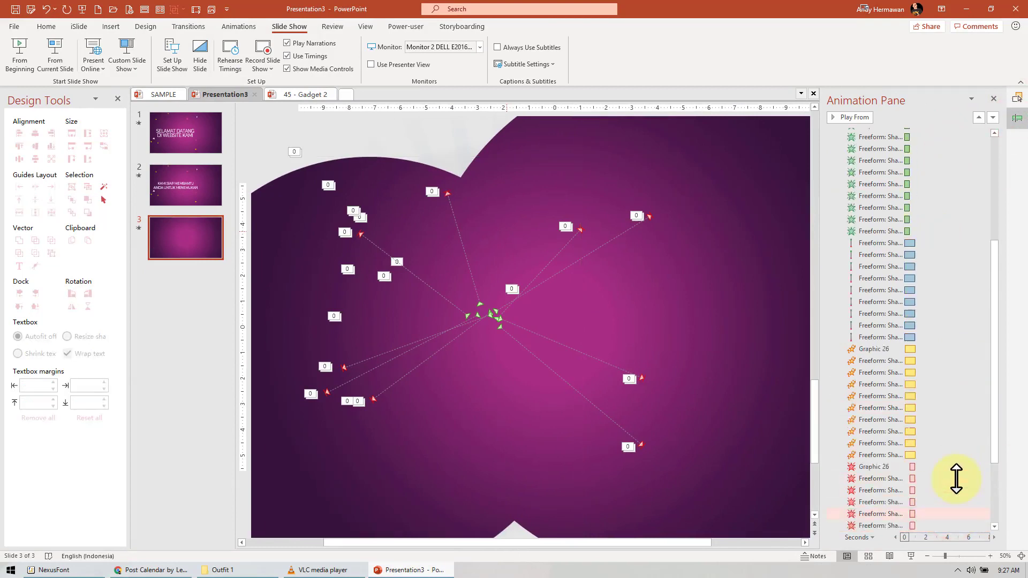
scroll(954, 480, up, 4)
scroll(956, 478, down, 10)
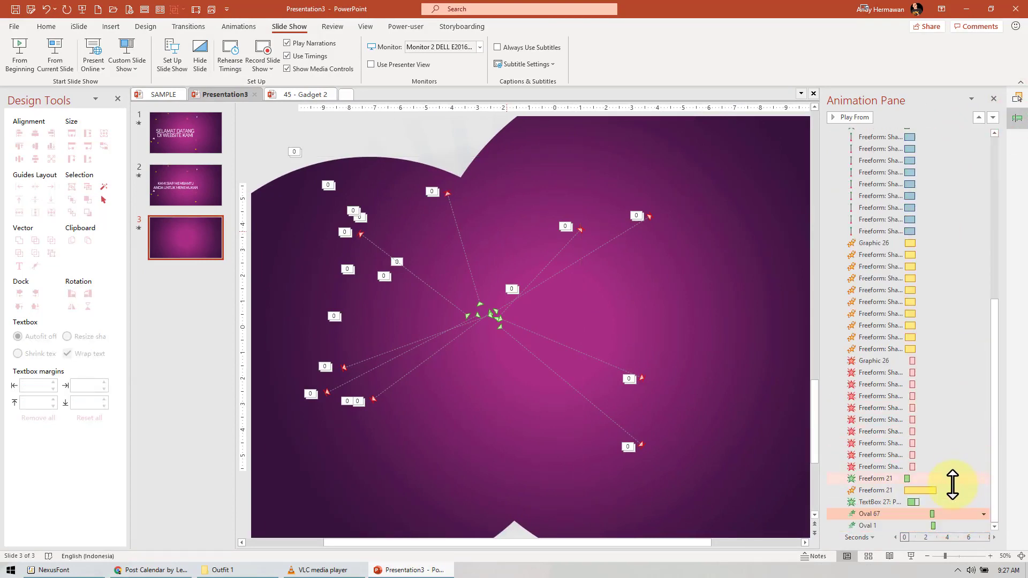
click(955, 512)
drag(967, 308, 934, 231)
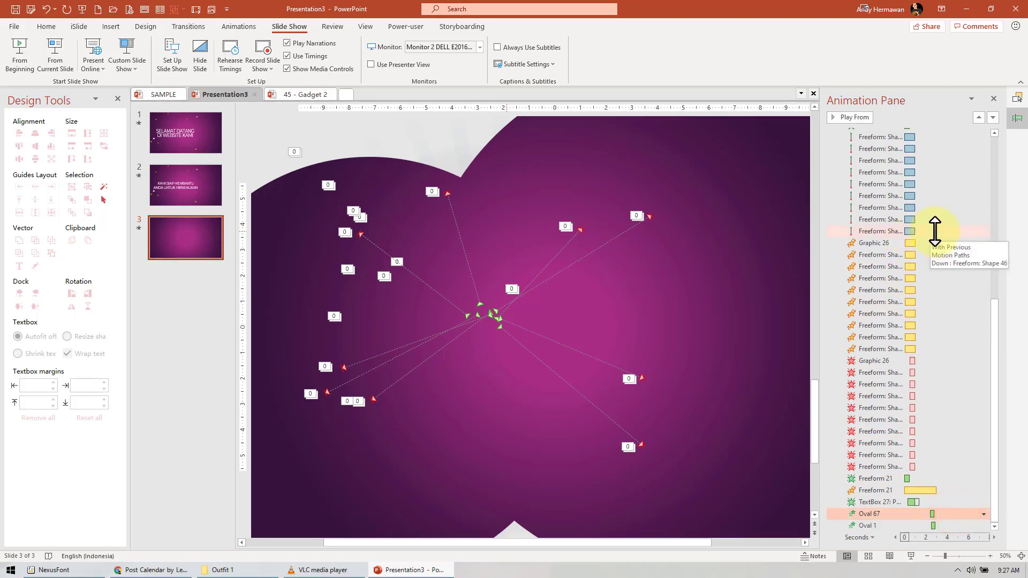
Set Oval 67's animation delay to 3 seconds and Oval 1's to 3.1 seconds.
click(239, 26)
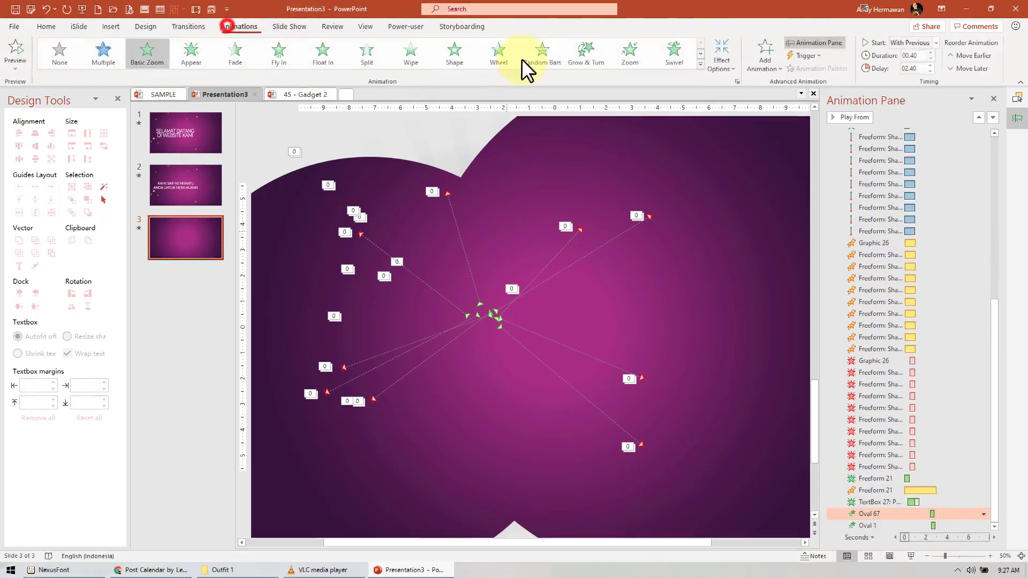
click(904, 69)
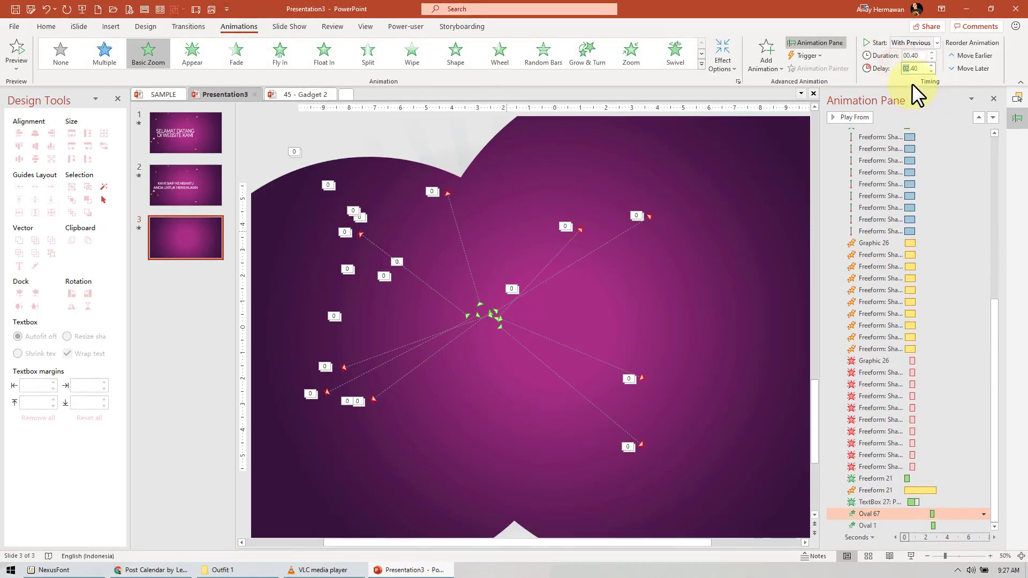
click(918, 69)
text(3)
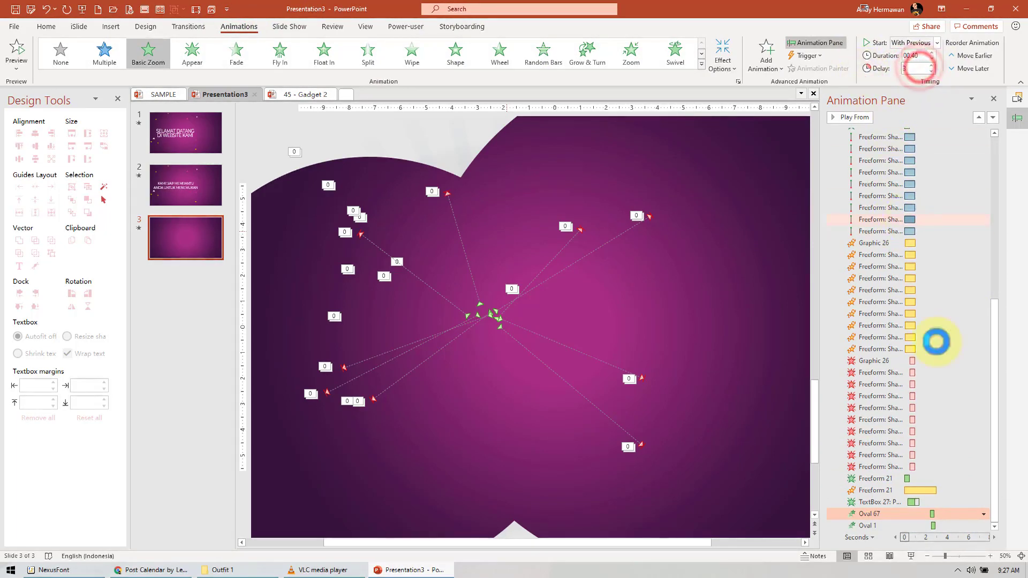
click(957, 524)
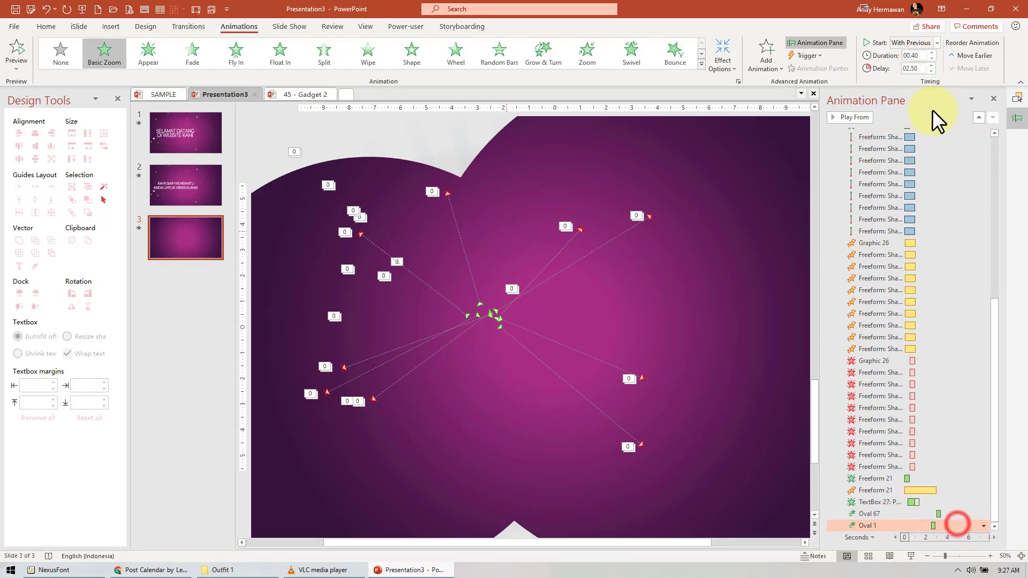
click(919, 69)
text(3.1)
key(Return)
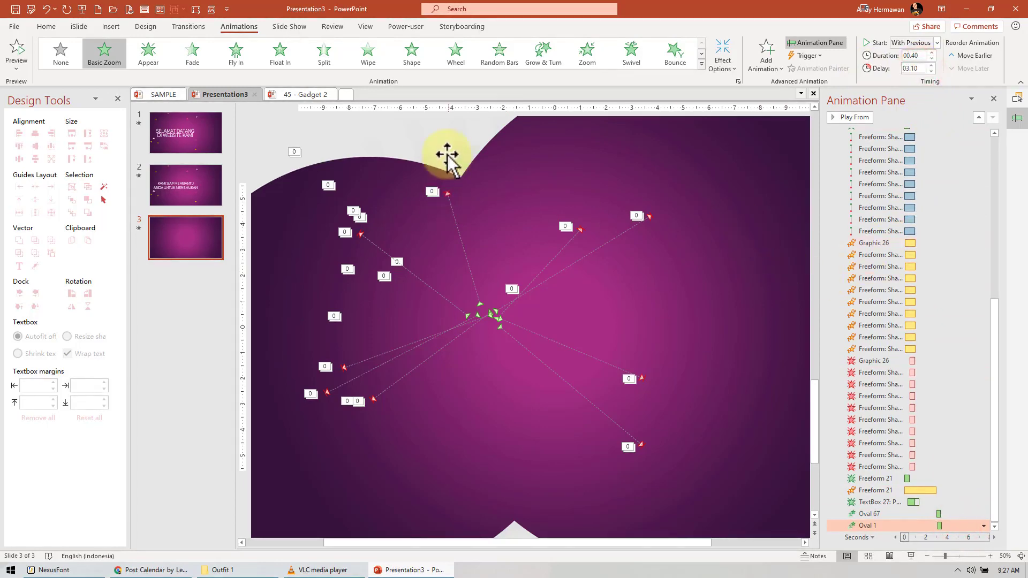
Deselect the shapes and play the full slide show from slide 1 with F5.
click(447, 155)
scroll(462, 217, down, 2)
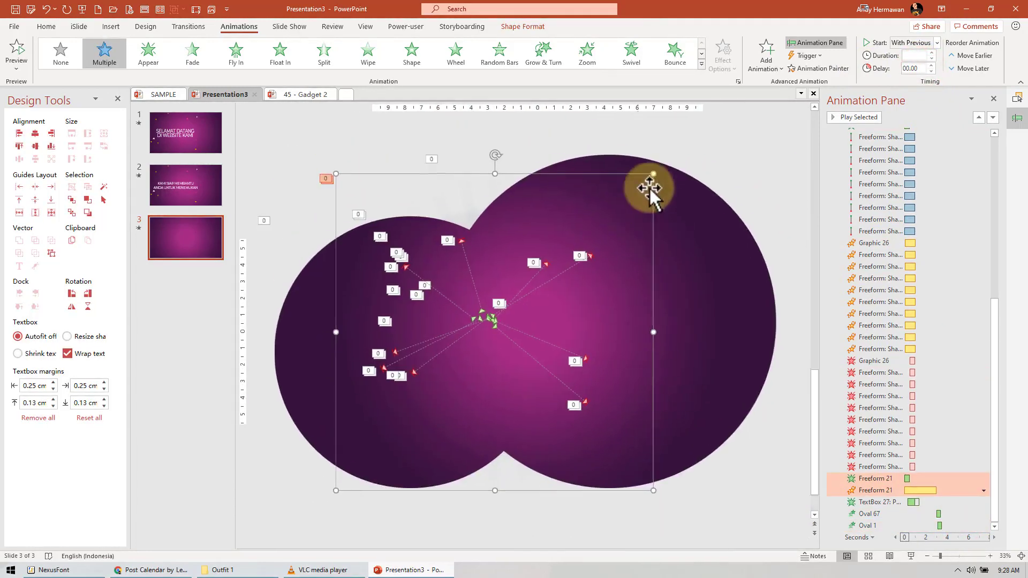
click(731, 178)
key(F5)
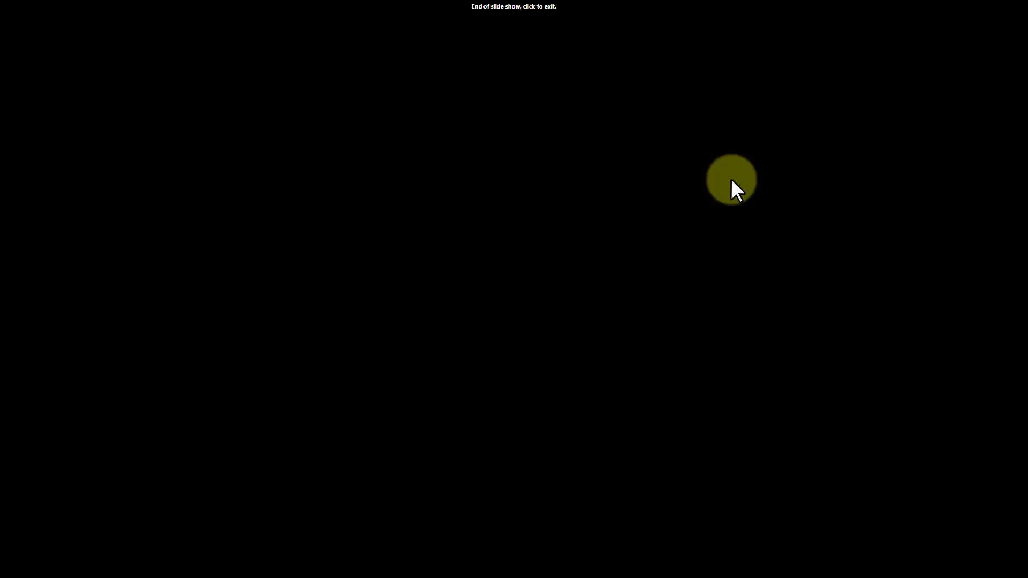
click(730, 178)
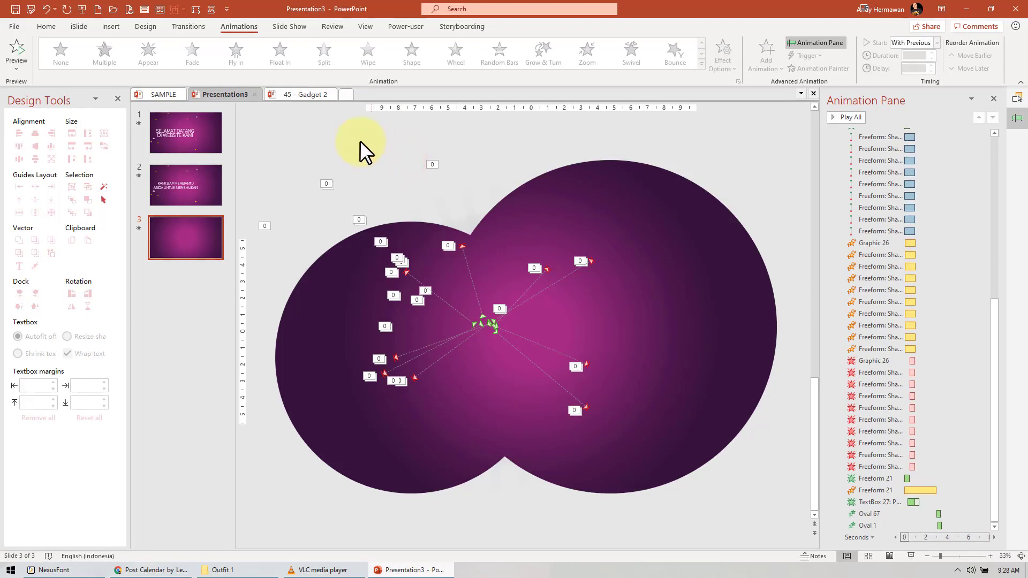
Start creating a video of the presentation from File > Export.
click(197, 9)
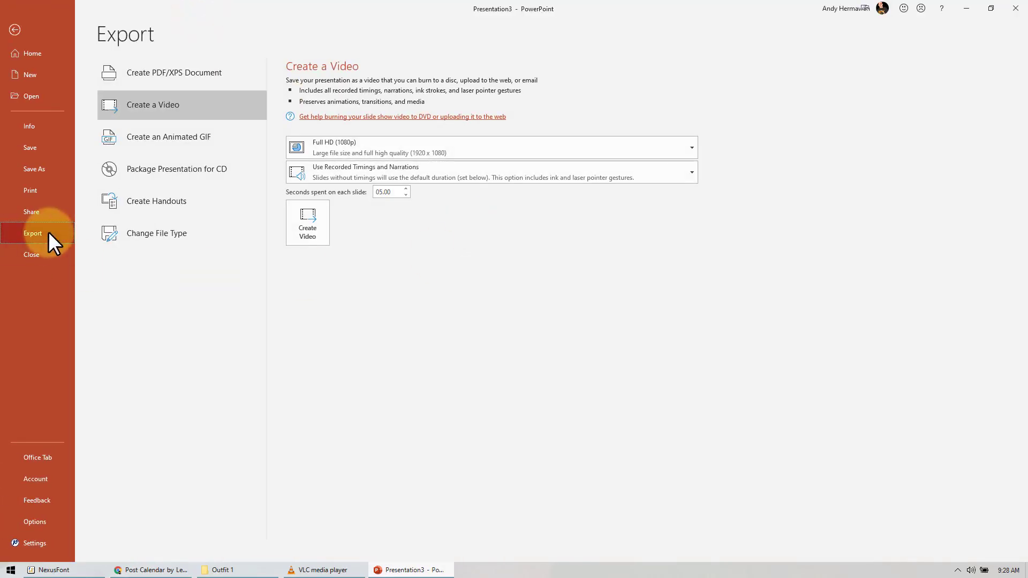
double_click(395, 192)
click(432, 267)
click(319, 238)
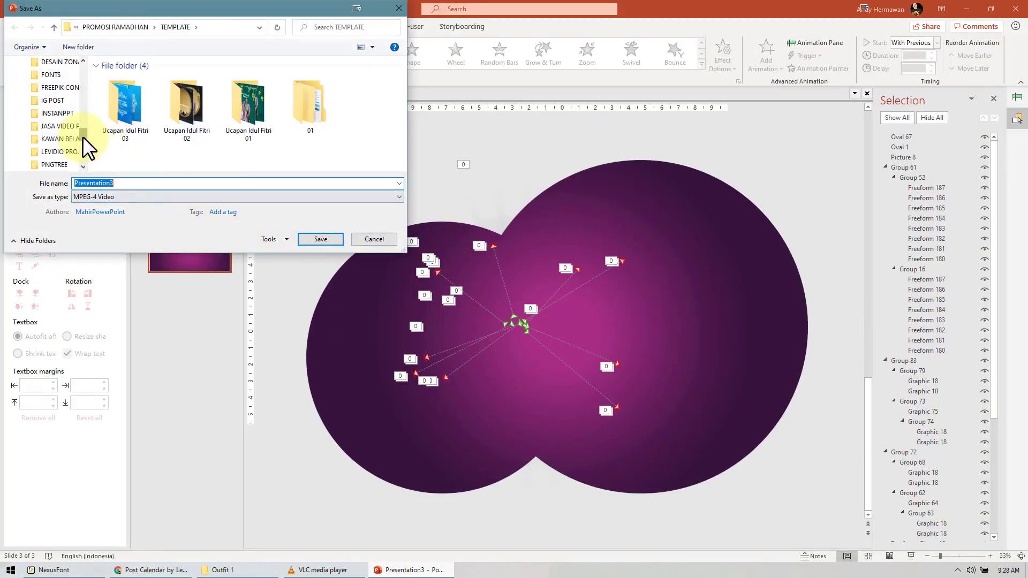
Make a new folder named PRIVIEW on Local Disk (D:) as the save location.
mouse_move(83, 136)
mouse_down()
mouse_move(84, 155)
mouse_move(86, 66)
mouse_move(86, 102)
mouse_up()
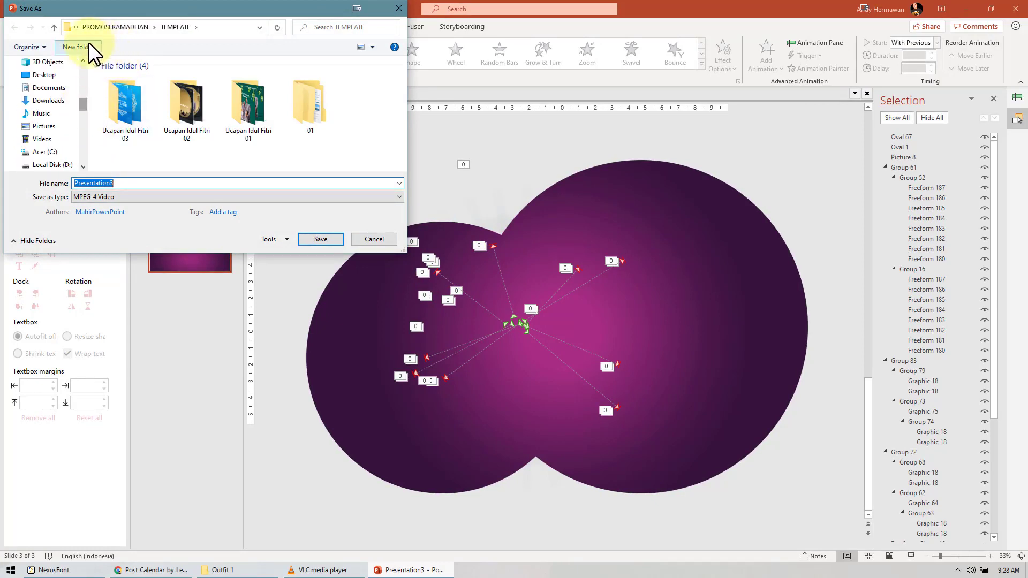
scroll(71, 132, down, 1)
scroll(72, 131, down, 1)
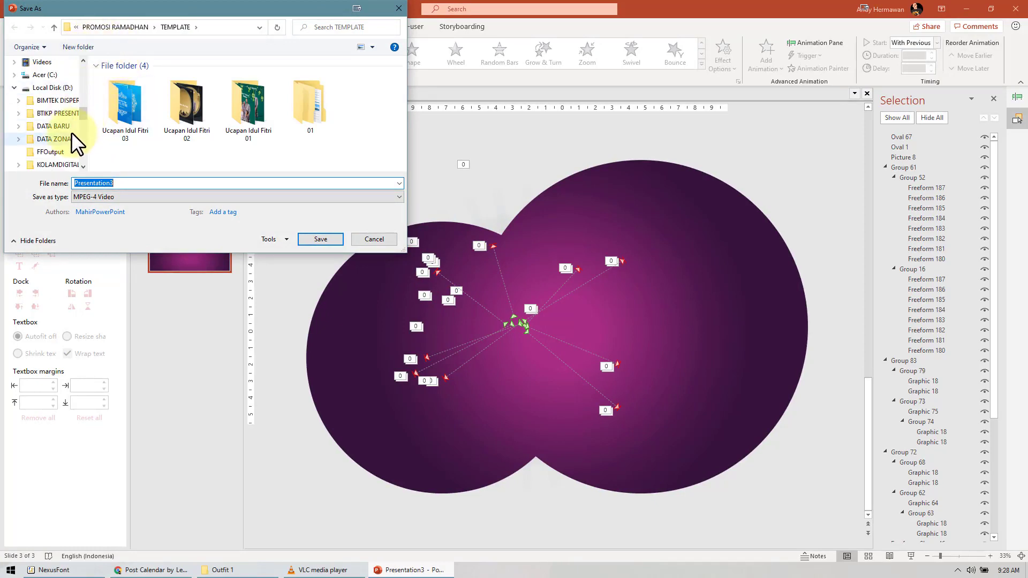
click(60, 91)
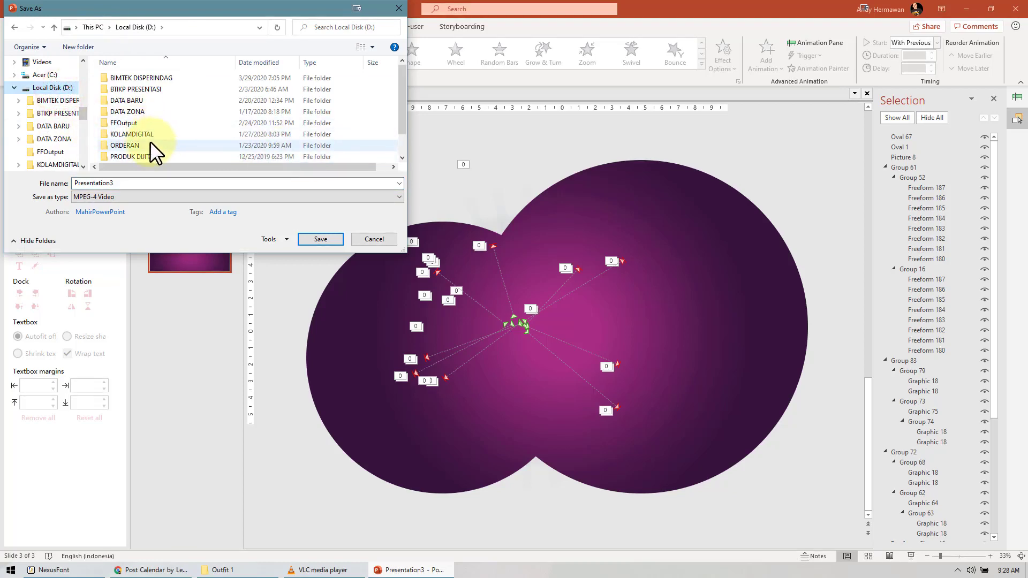
click(83, 44)
text(PRIVIEW)
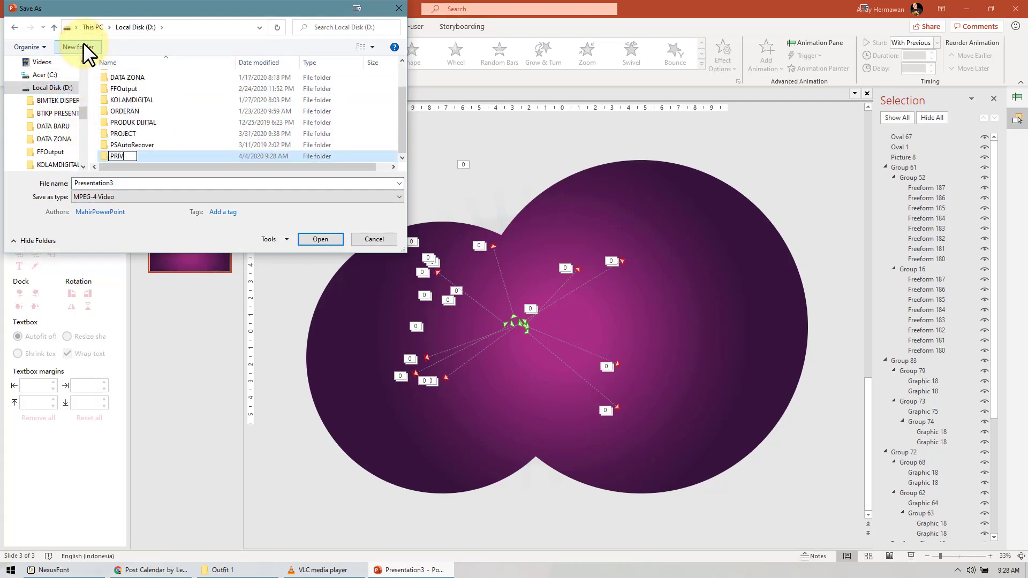
key(Return)
key(Return)
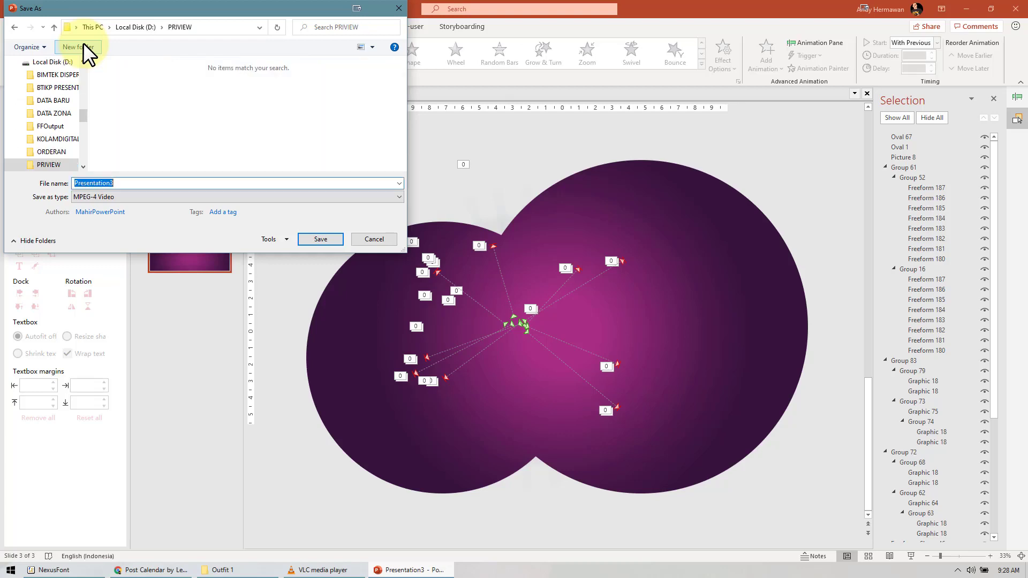
Save the video as SAMPLE in Windows Media Video format.
text(TE)
key(BackSpace)
key(BackSpace)
text(SAM)
text(PLE)
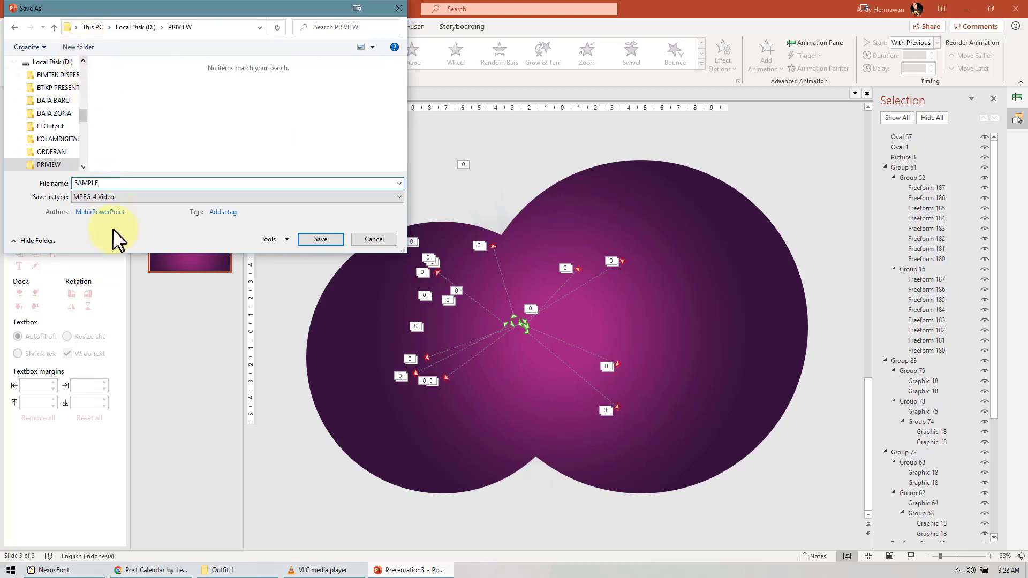
click(123, 198)
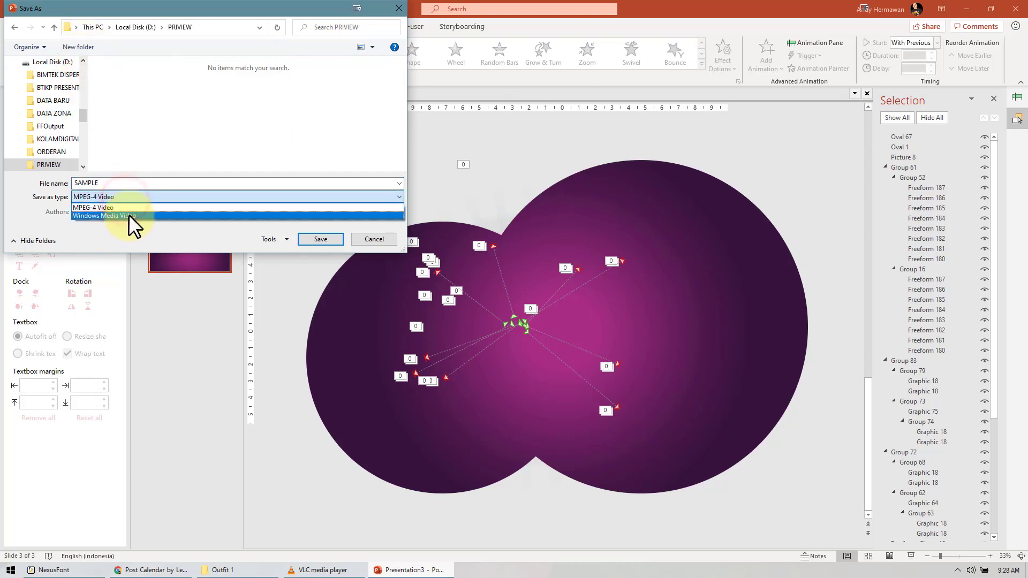
click(128, 214)
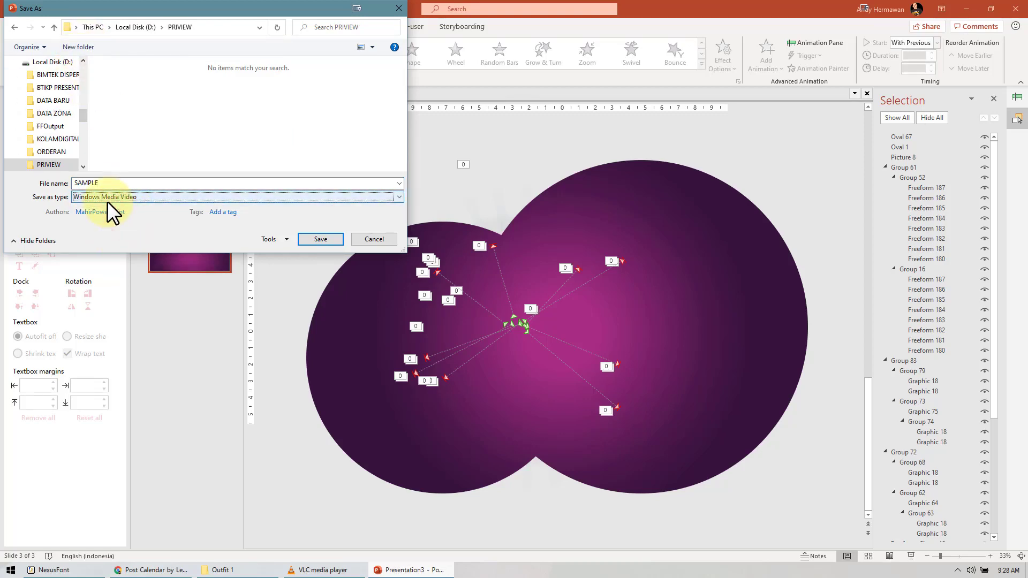
click(315, 238)
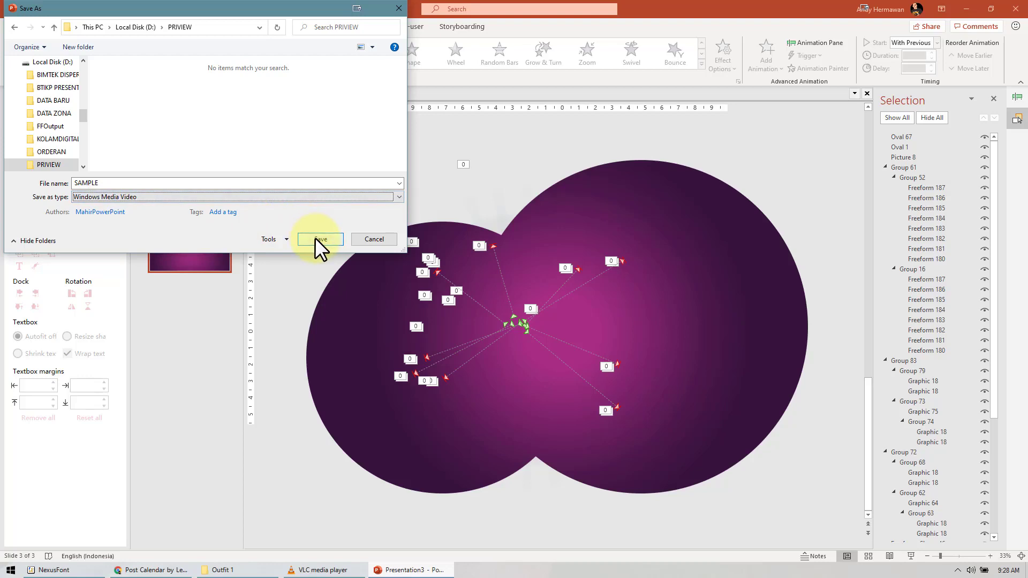
click(315, 238)
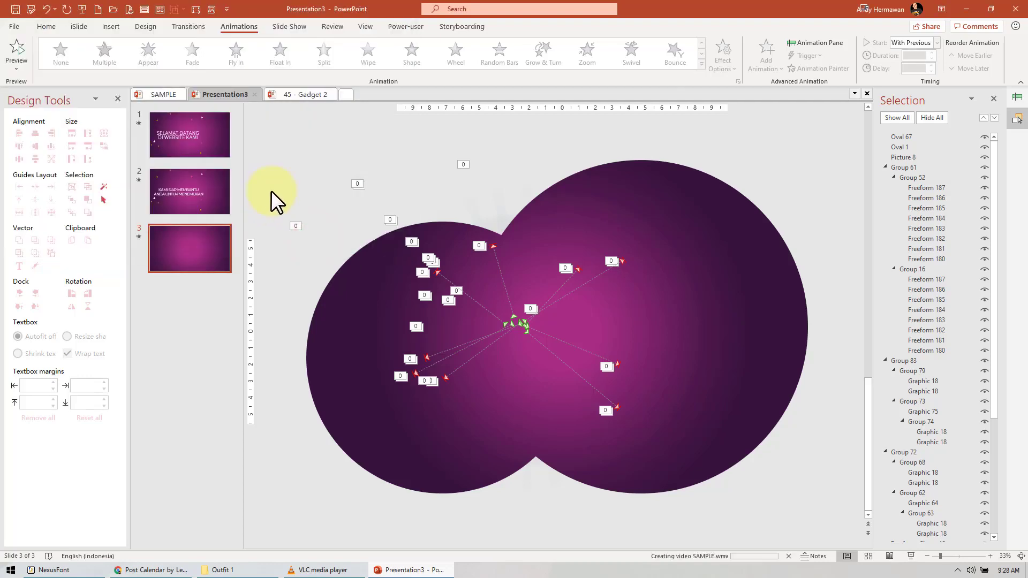
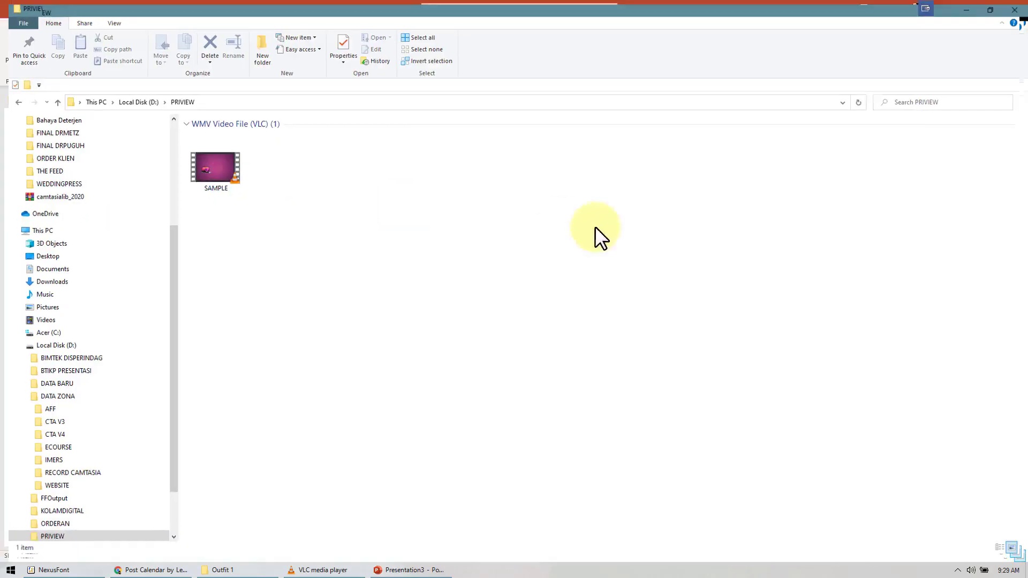
Preview SAMPLE.wmv from the PRIVIEW folder, close the player, and bring up the Outfit 1 folder.
click(211, 167)
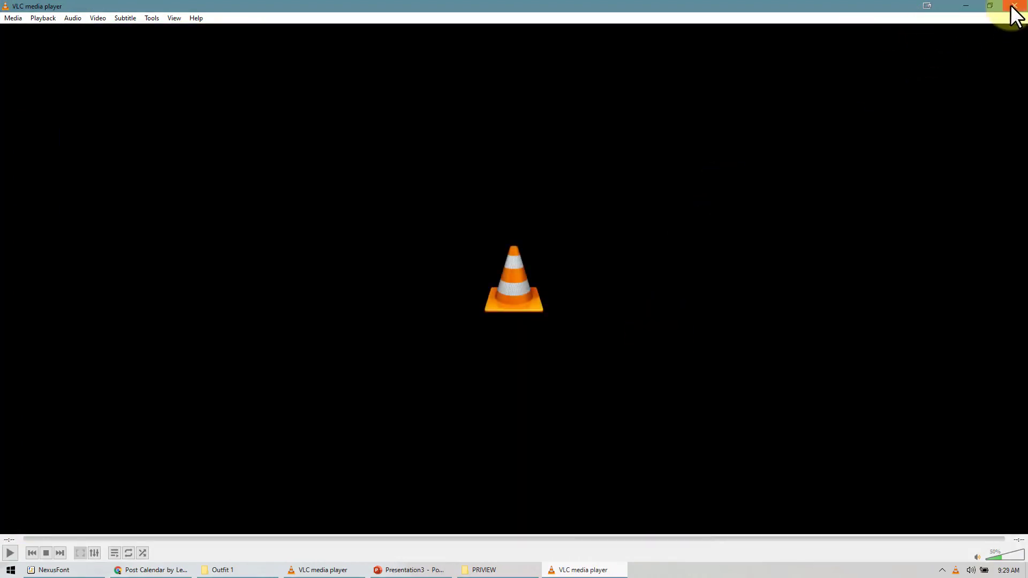
click(1012, 8)
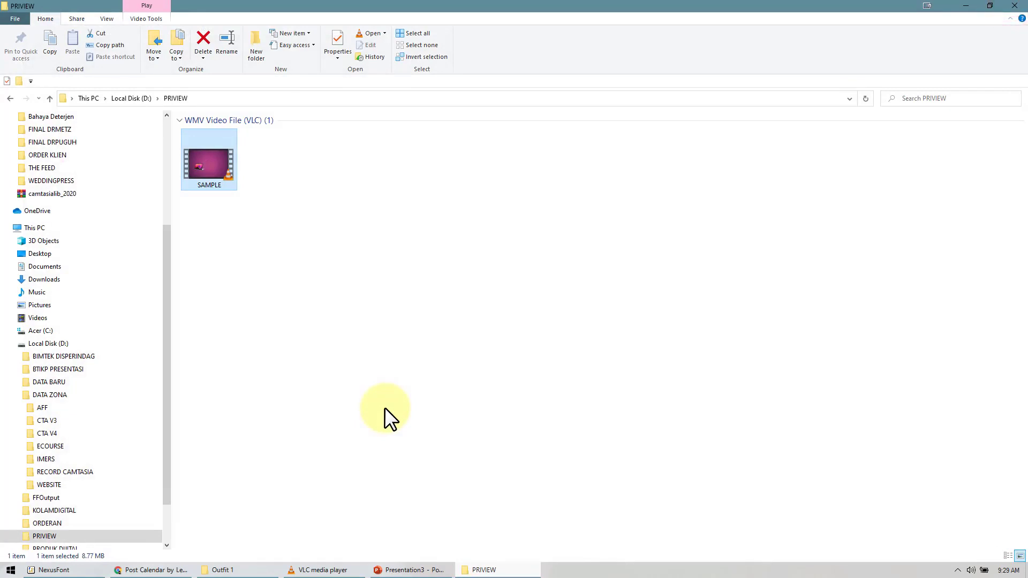
click(384, 406)
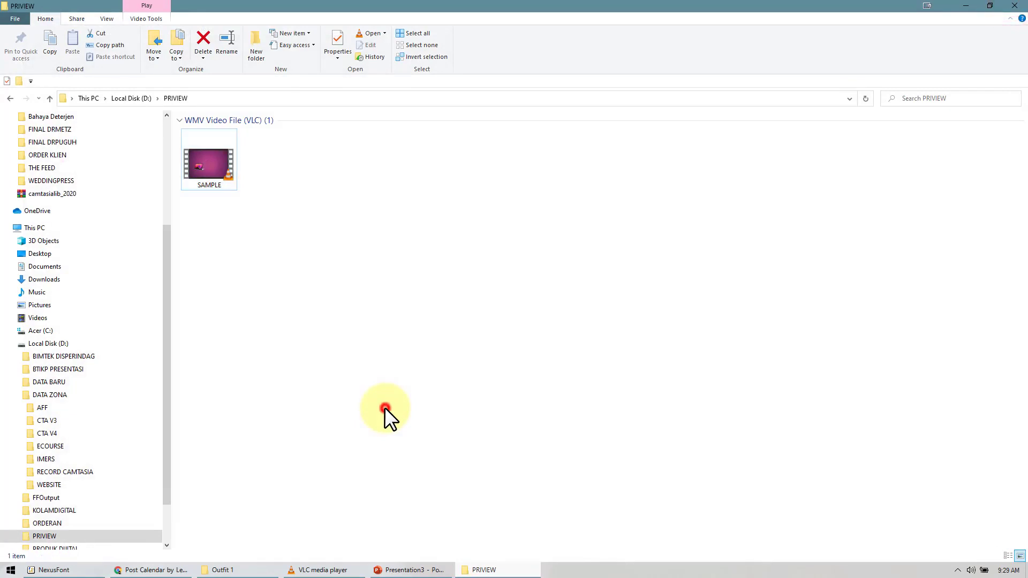
click(241, 570)
click(219, 332)
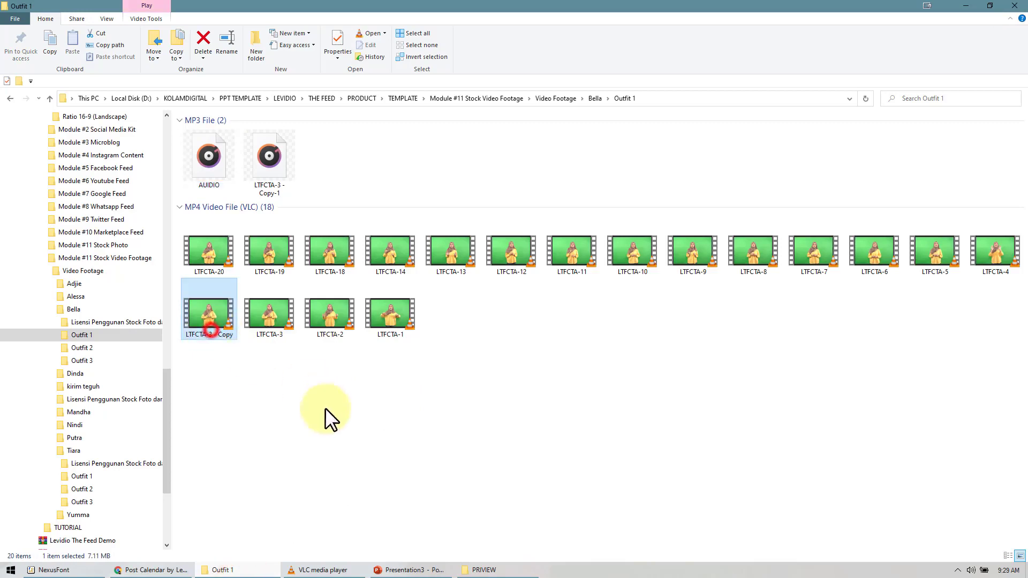
click(325, 410)
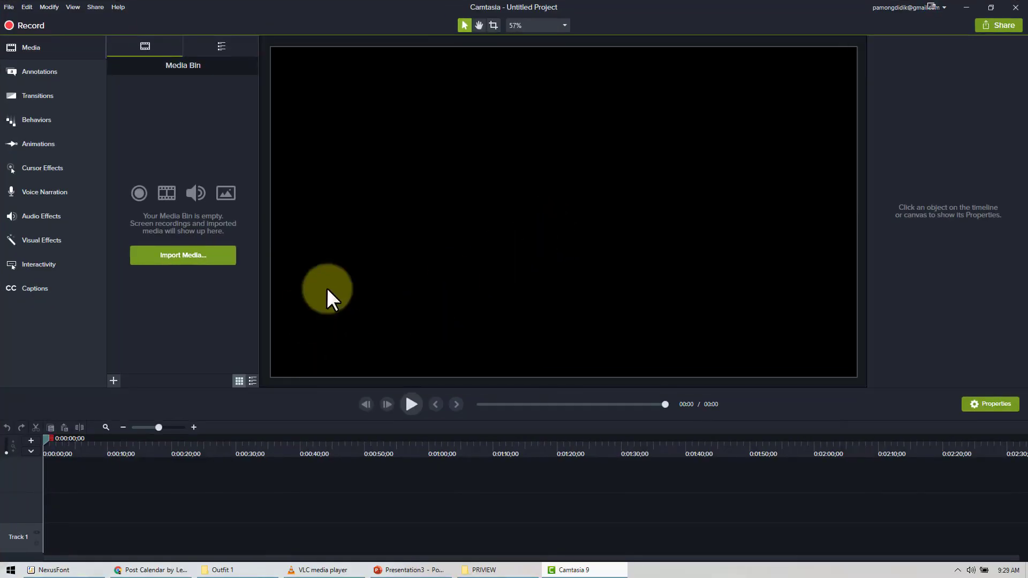
Drag the LTFCTA-3 - Copy clip from Outfit 1 onto the Camtasia timeline and place it on Track 2.
click(247, 569)
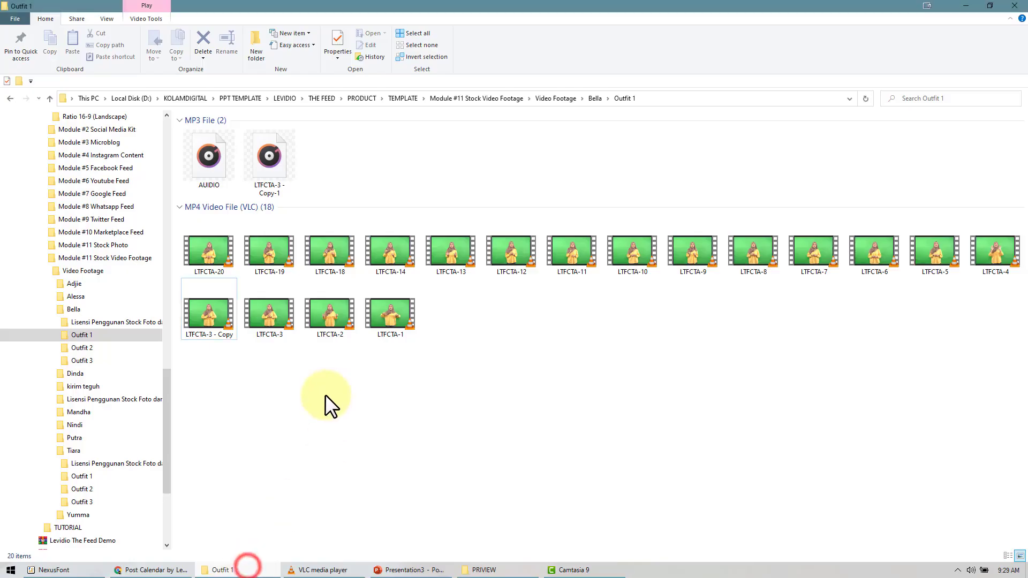
mouse_move(210, 314)
mouse_down()
mouse_move(535, 522)
mouse_move(587, 567)
mouse_up()
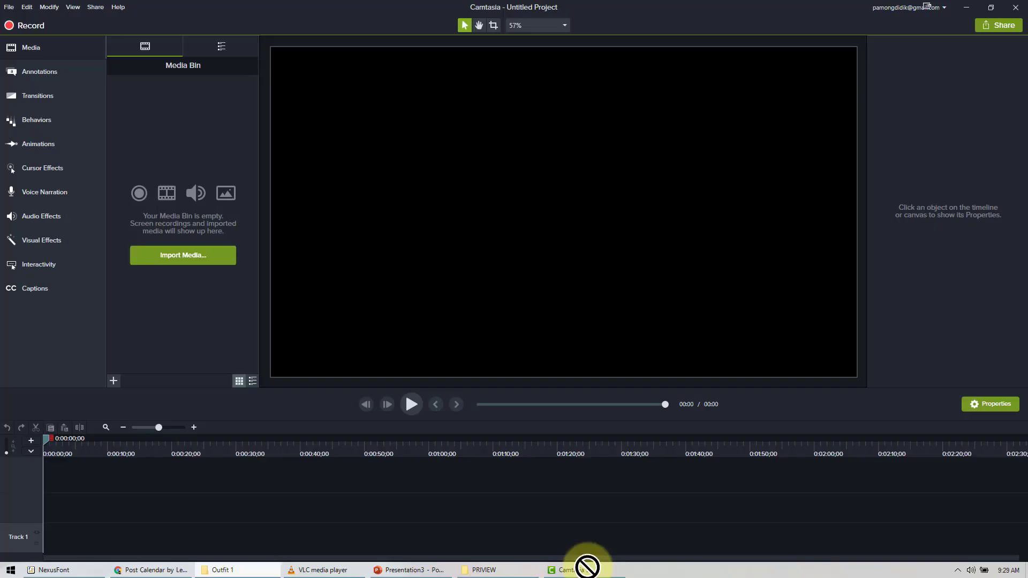
mouse_move(587, 567)
mouse_down()
mouse_move(175, 468)
mouse_move(200, 509)
mouse_up()
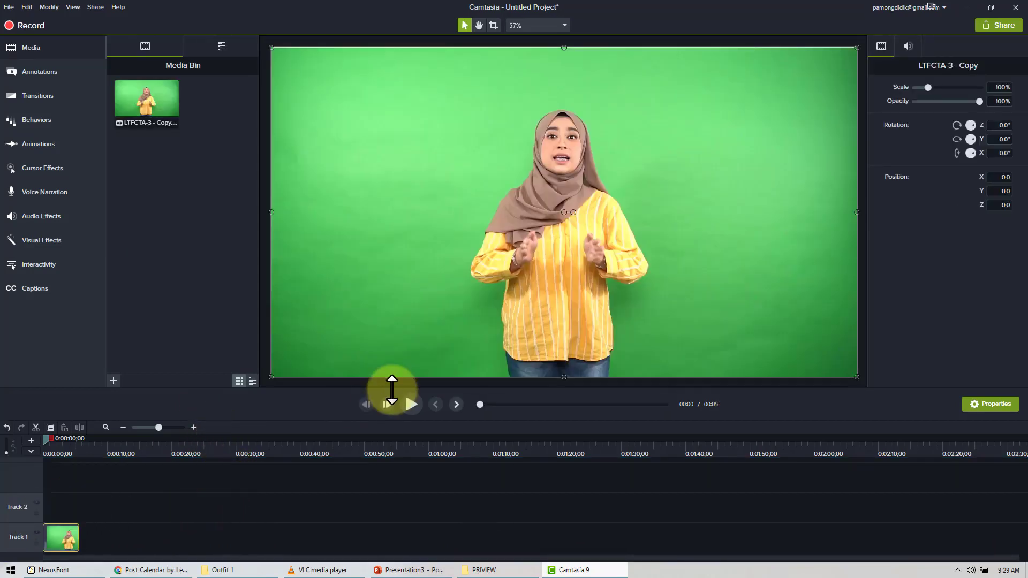
drag(61, 532, 57, 506)
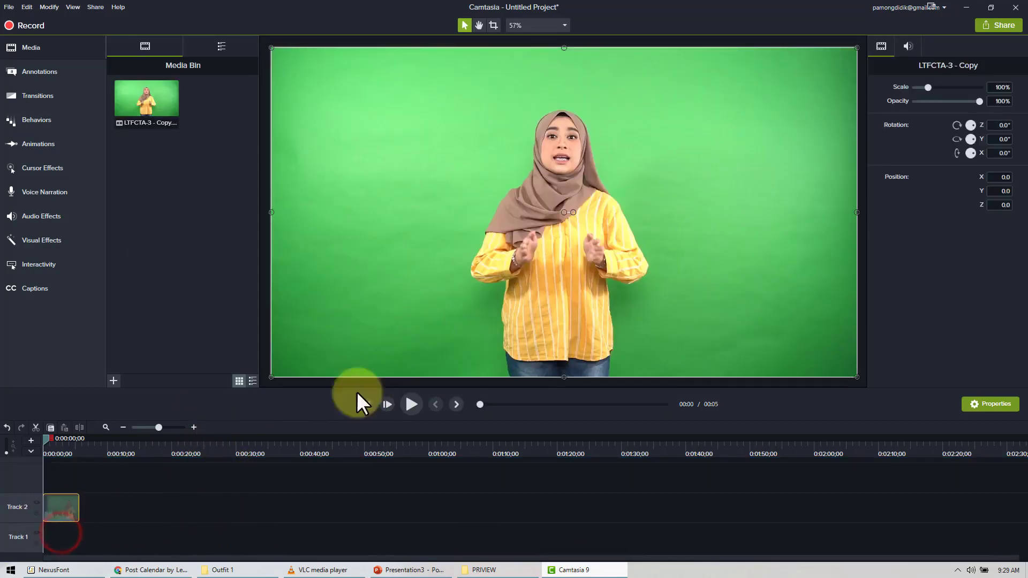
click(44, 244)
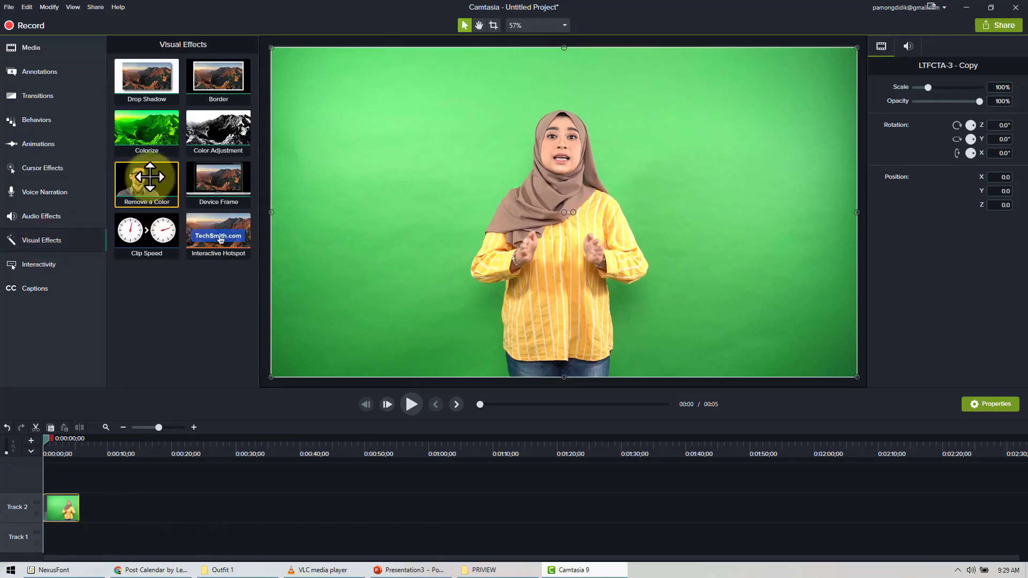
Apply Remove a Color to the presenter clip and eyedrop the green backdrop as the key colour.
mouse_move(149, 180)
mouse_down()
mouse_move(66, 514)
mouse_move(506, 322)
mouse_up()
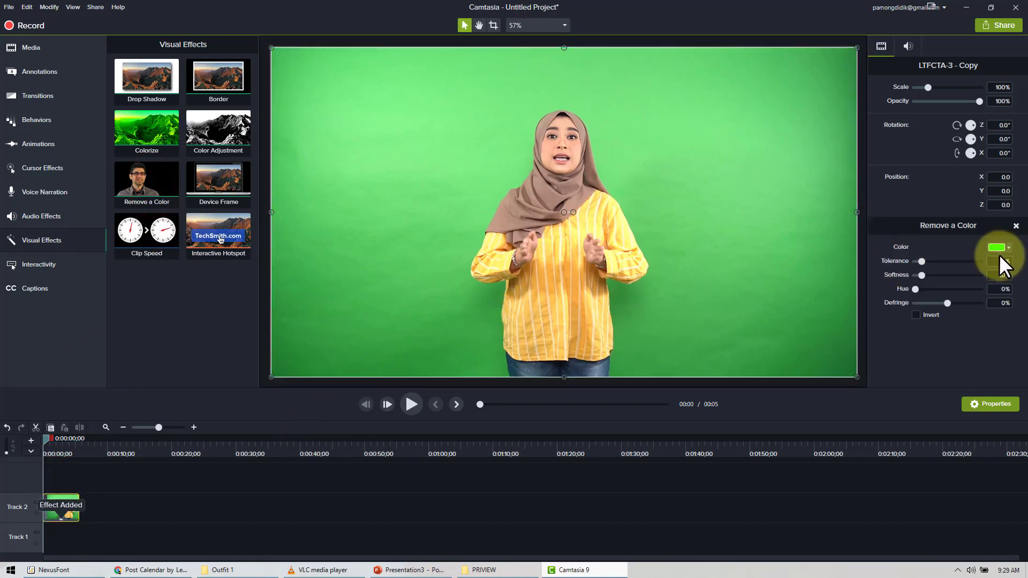
click(1007, 249)
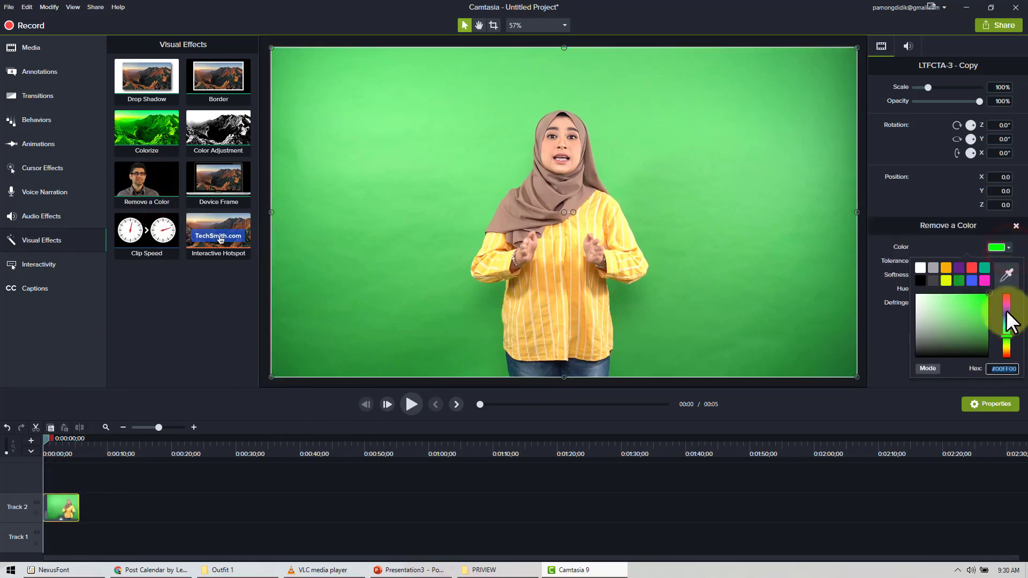
click(1006, 275)
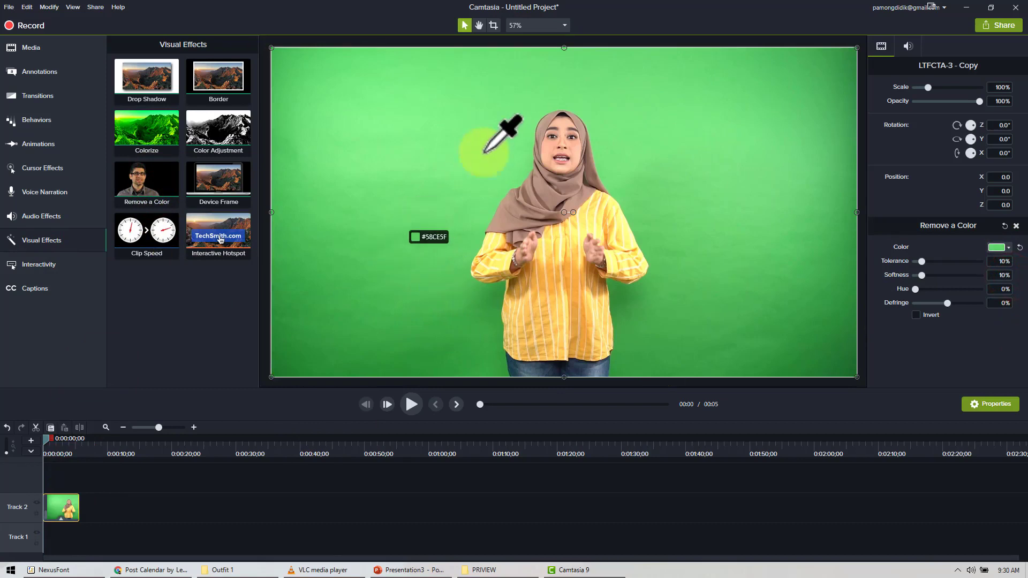
click(437, 284)
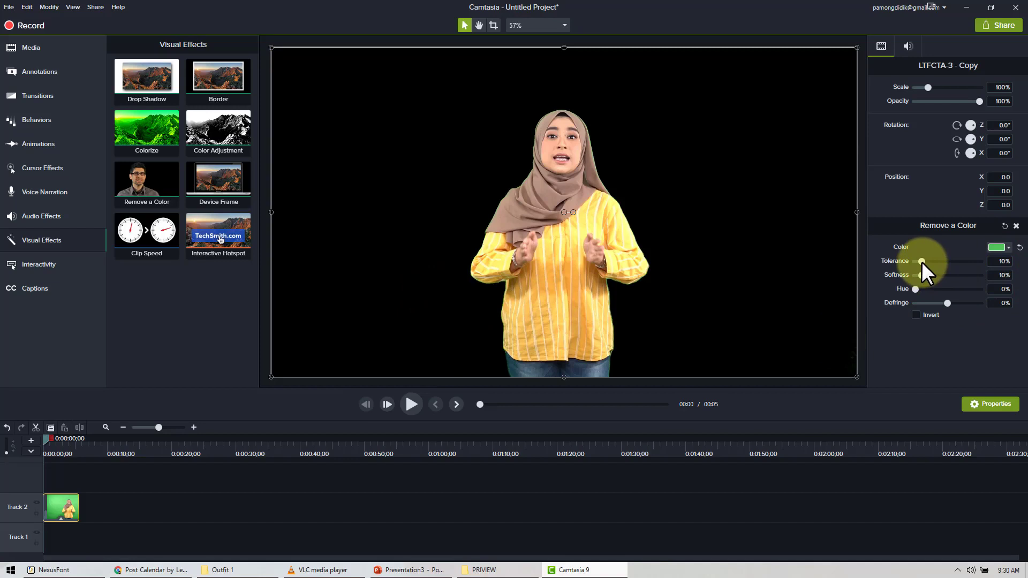
Tune the key to Tolerance 13%, Softness 6%, Hue 13%, Defringe -38%, checking with Invert.
drag(921, 262, 929, 265)
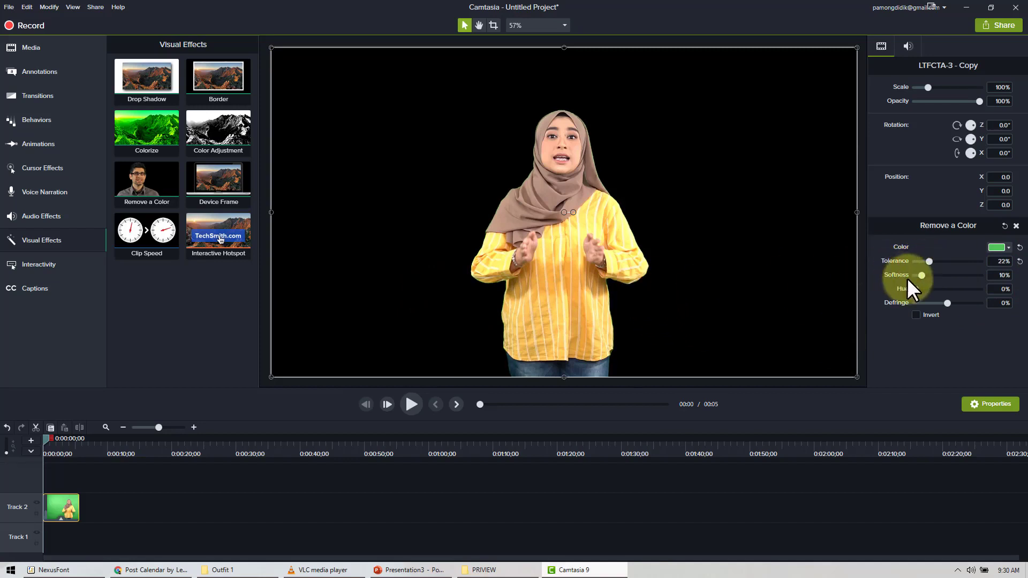
mouse_move(946, 304)
mouse_down()
mouse_move(956, 304)
mouse_move(947, 308)
mouse_up()
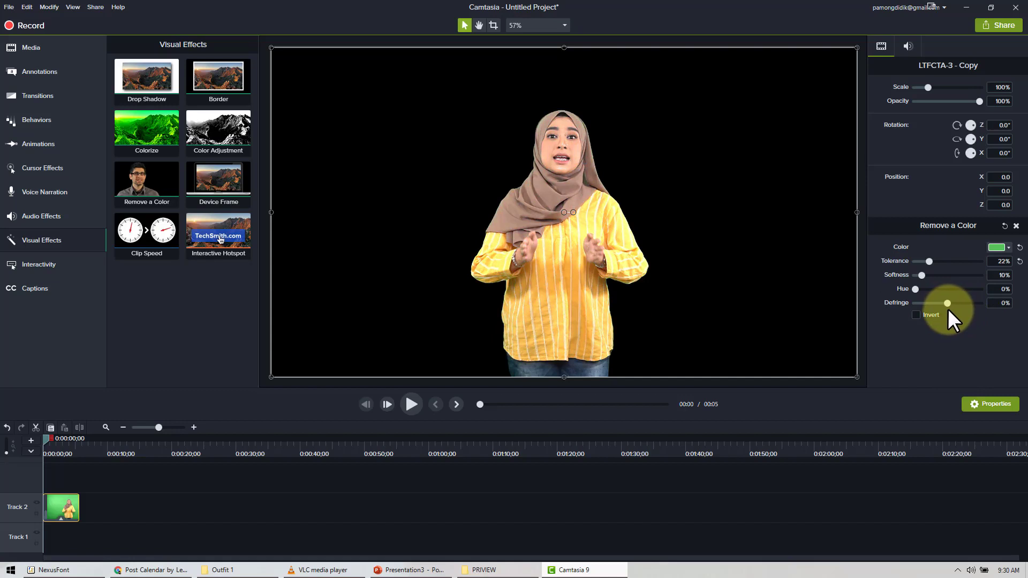
drag(922, 275, 923, 274)
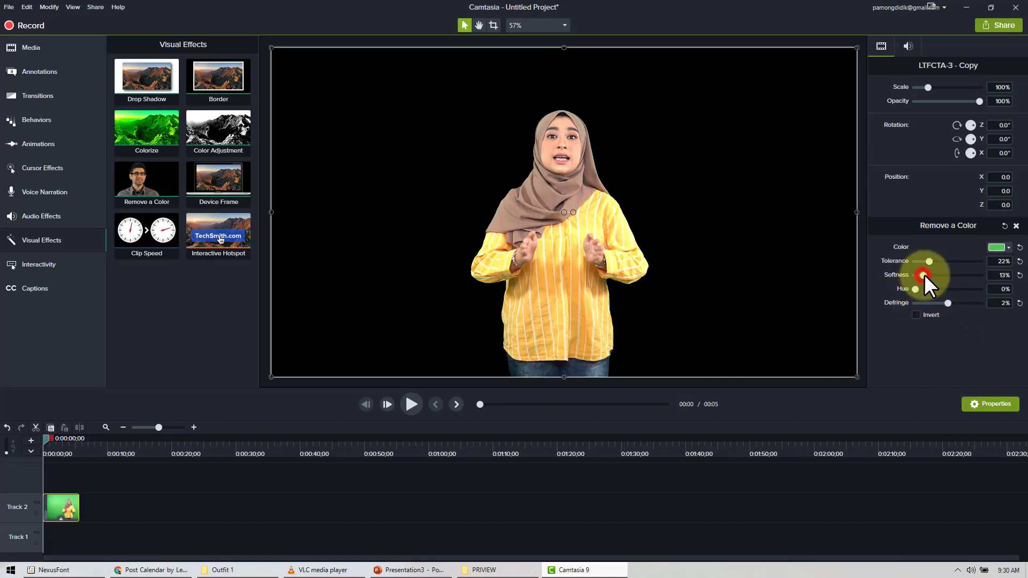
click(916, 315)
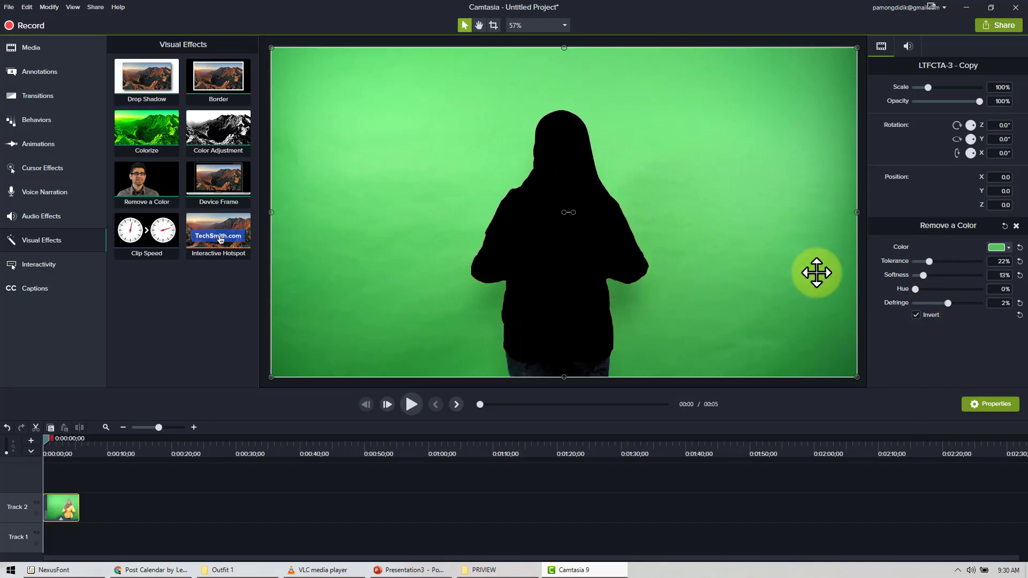
drag(928, 262, 930, 262)
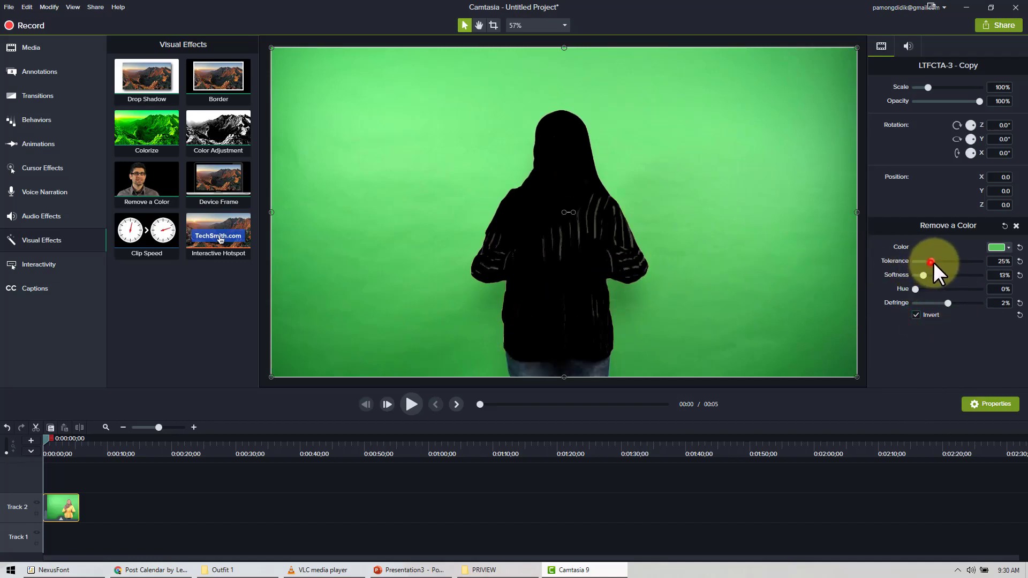
click(949, 303)
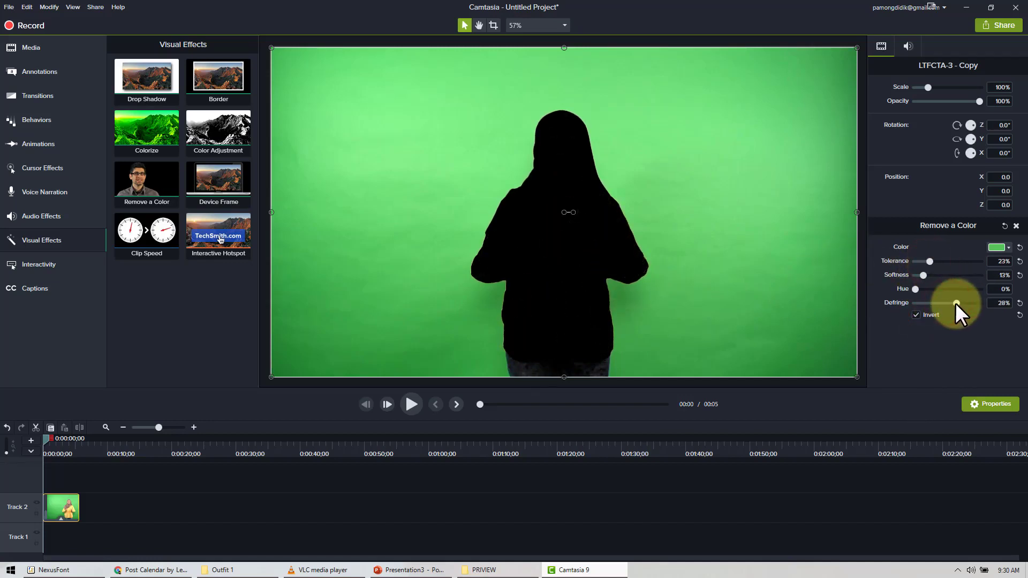
mouse_move(924, 276)
mouse_down()
mouse_move(921, 289)
mouse_move(920, 276)
mouse_up()
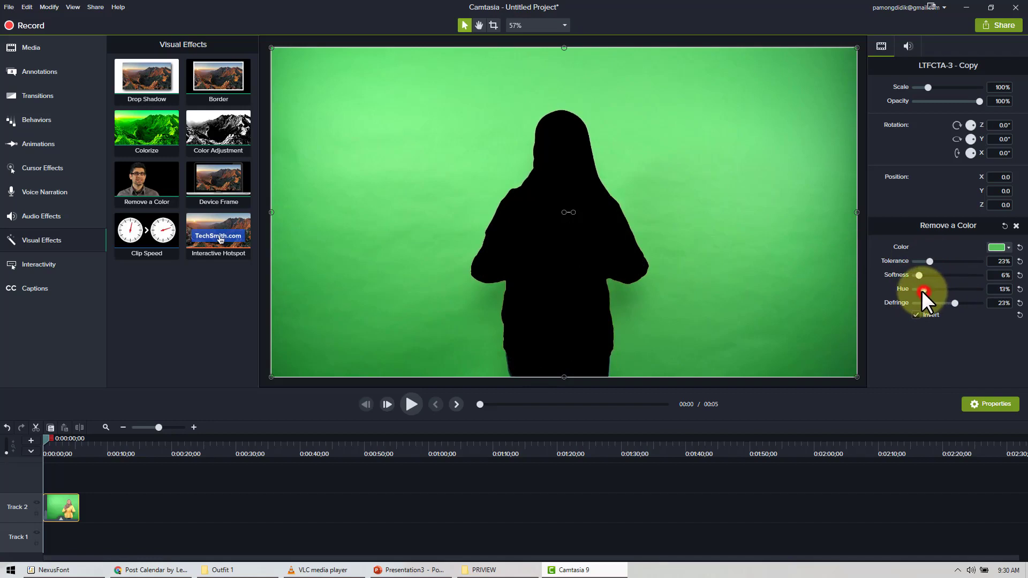
drag(925, 289, 932, 300)
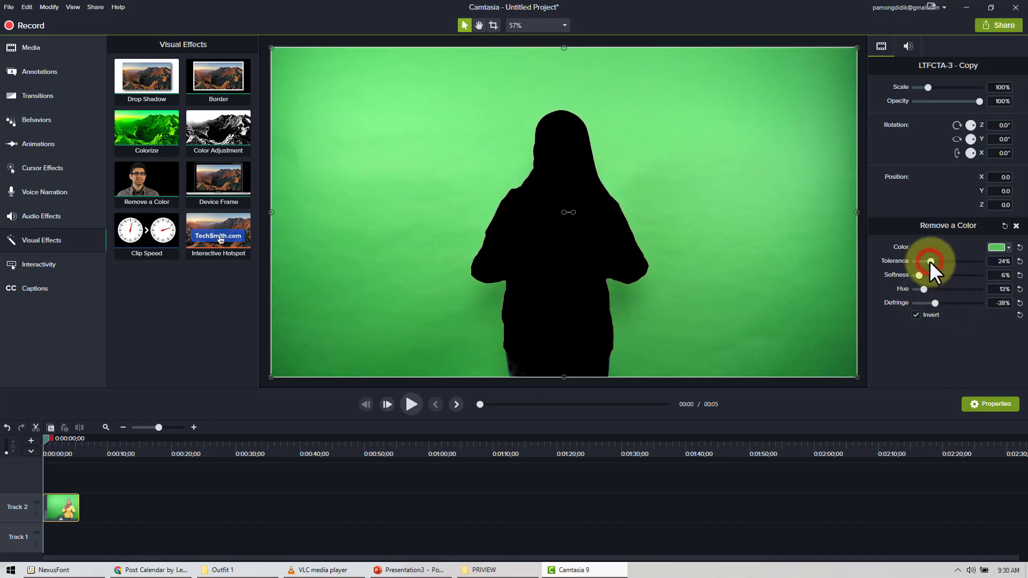
drag(931, 262, 925, 261)
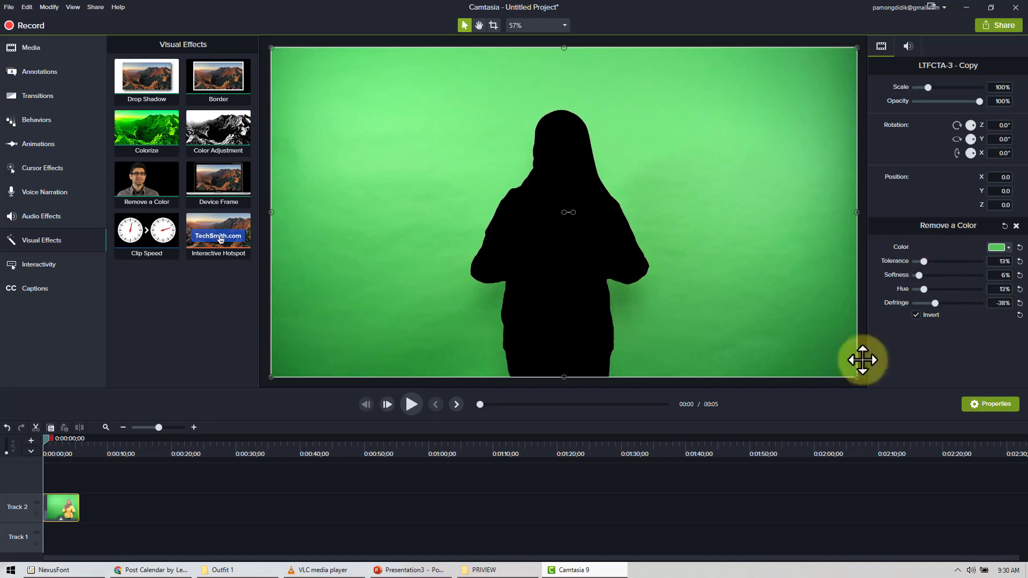
click(929, 315)
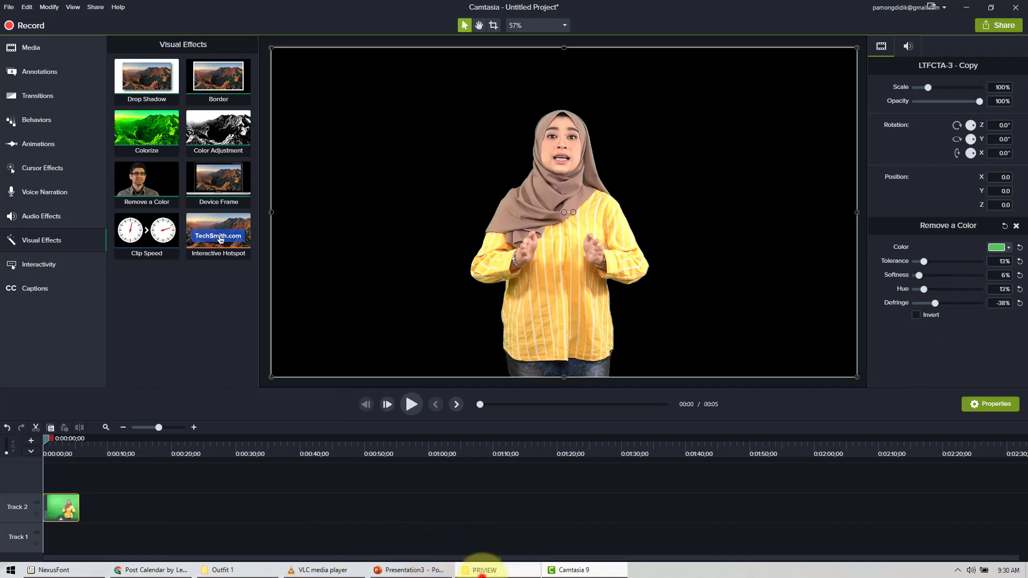
Add the SAMPLE background video to Track 1 and delete its separated audio.
click(481, 569)
mouse_move(211, 156)
mouse_down()
mouse_move(577, 566)
mouse_move(289, 514)
mouse_up()
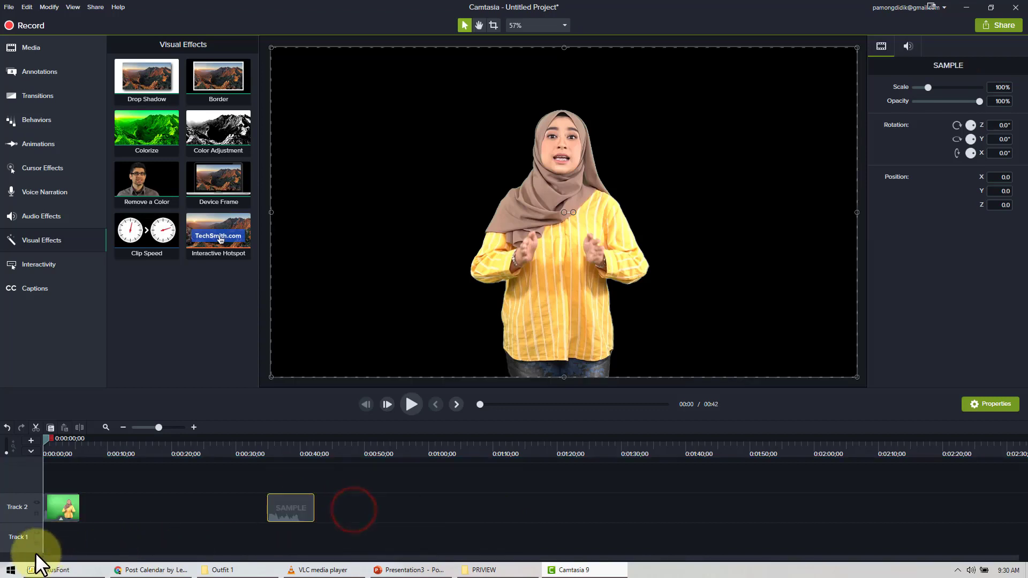
drag(335, 506, 54, 541)
click(64, 533)
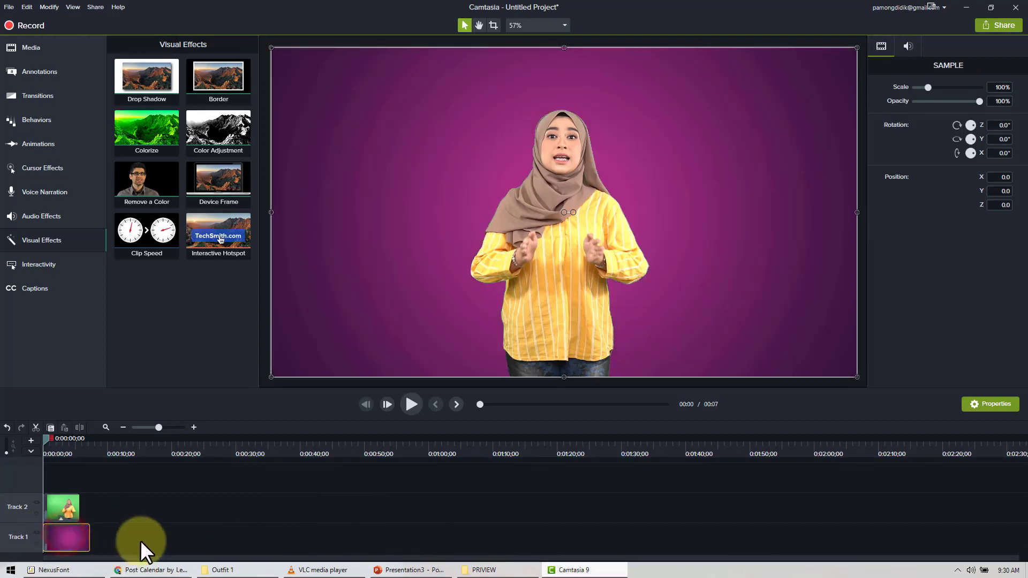
right_click(67, 534)
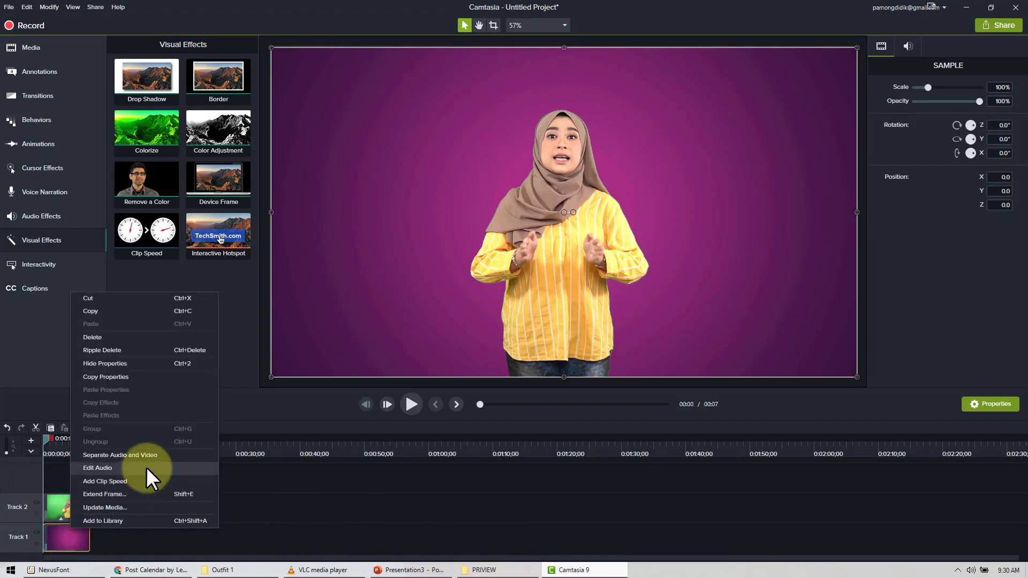
click(155, 455)
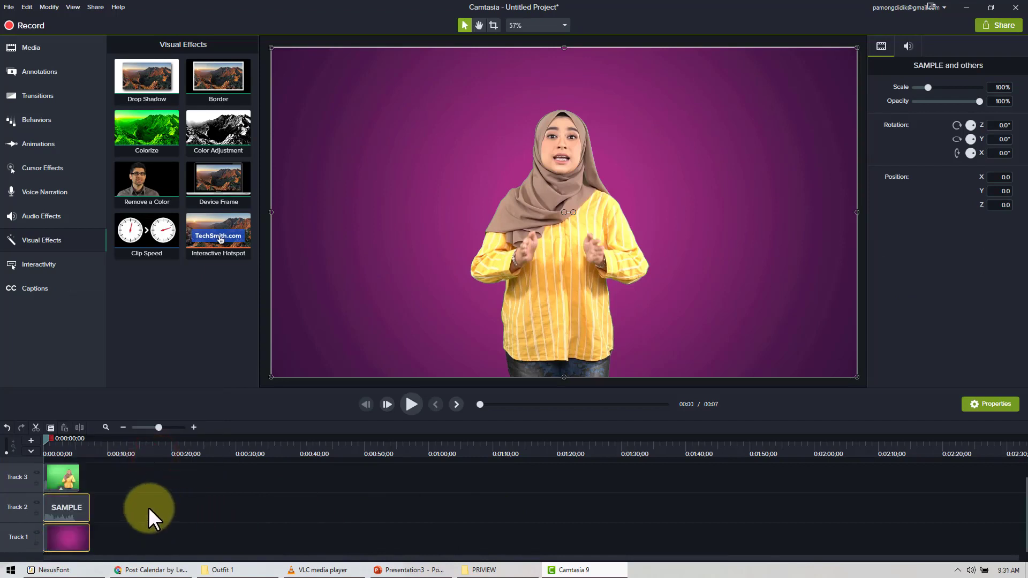
key(Delete)
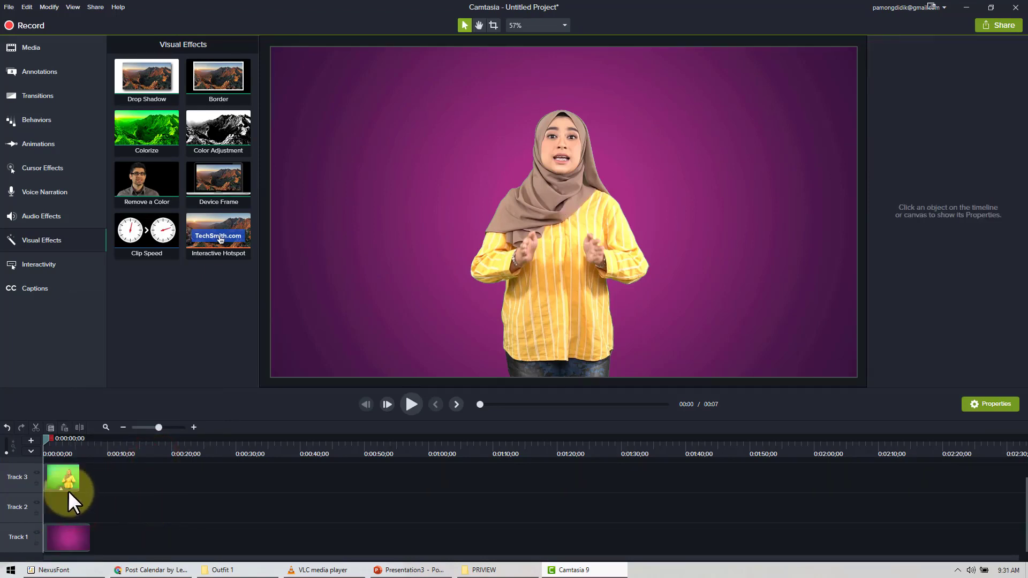
Zoom into the timeline, keep the presenter on Track 2 above the background, and select it.
drag(155, 426, 181, 428)
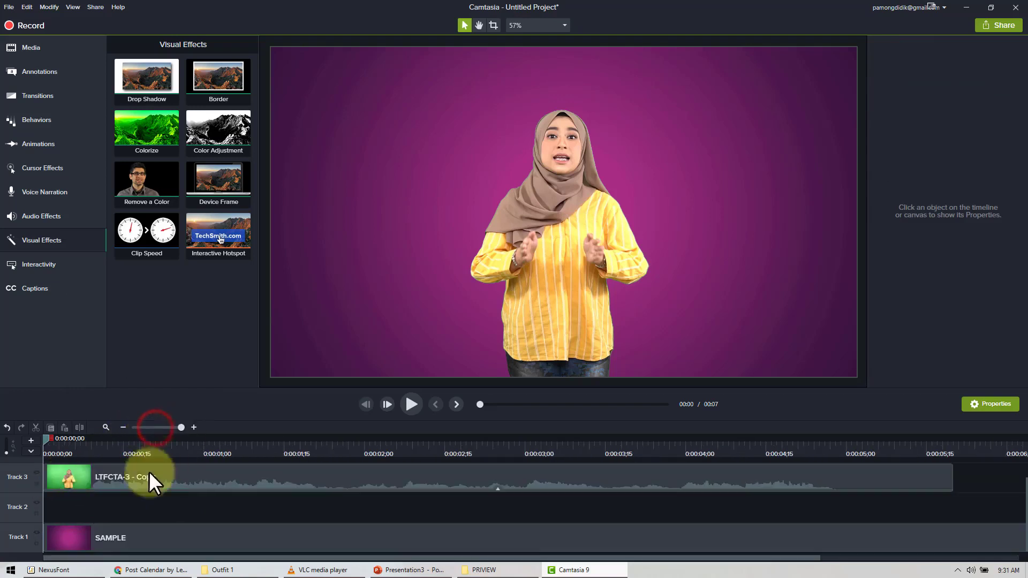
click(105, 527)
drag(118, 480, 118, 508)
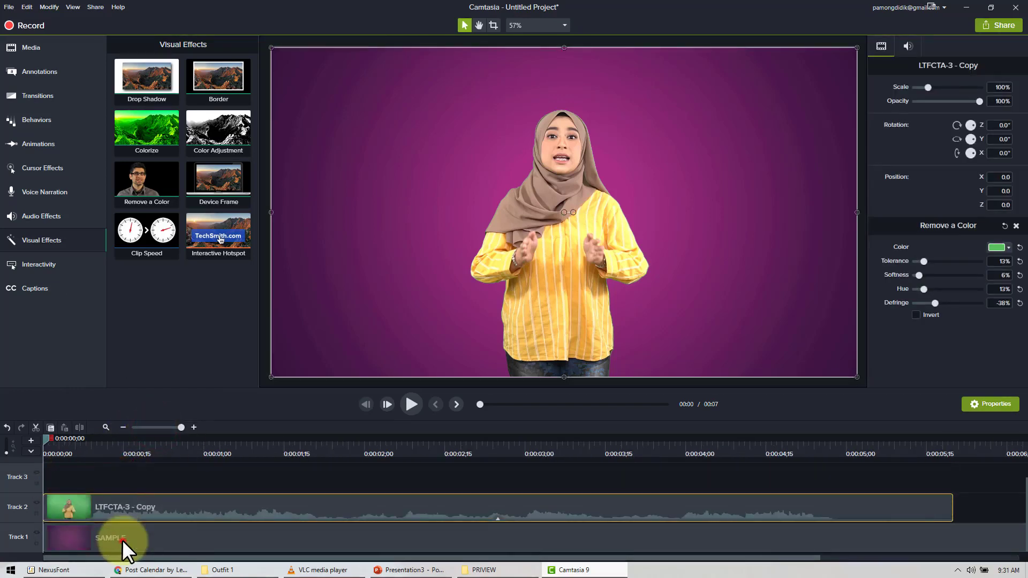
click(122, 539)
click(140, 503)
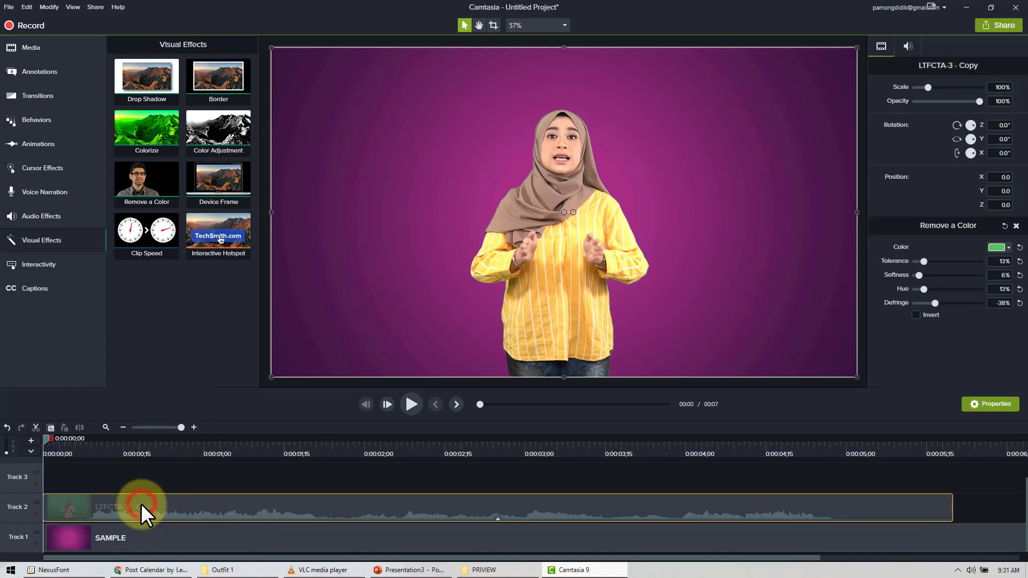
click(126, 538)
Move the presenter right to Position X 593.0, scrubbing to confirm the title text stays clear.
mouse_move(470, 294)
mouse_down()
mouse_move(618, 266)
mouse_move(712, 266)
mouse_up()
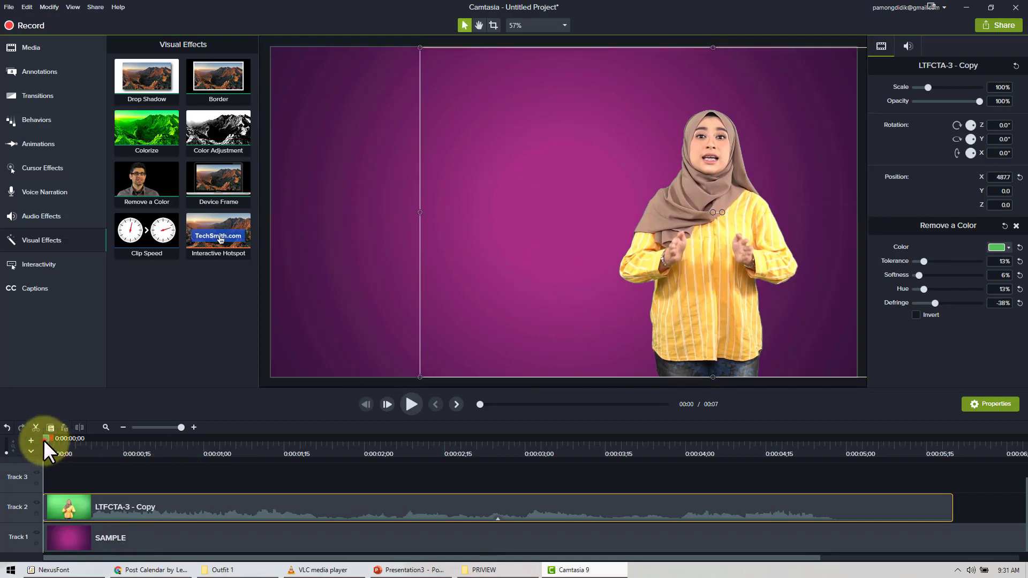
drag(43, 439, 139, 451)
click(708, 241)
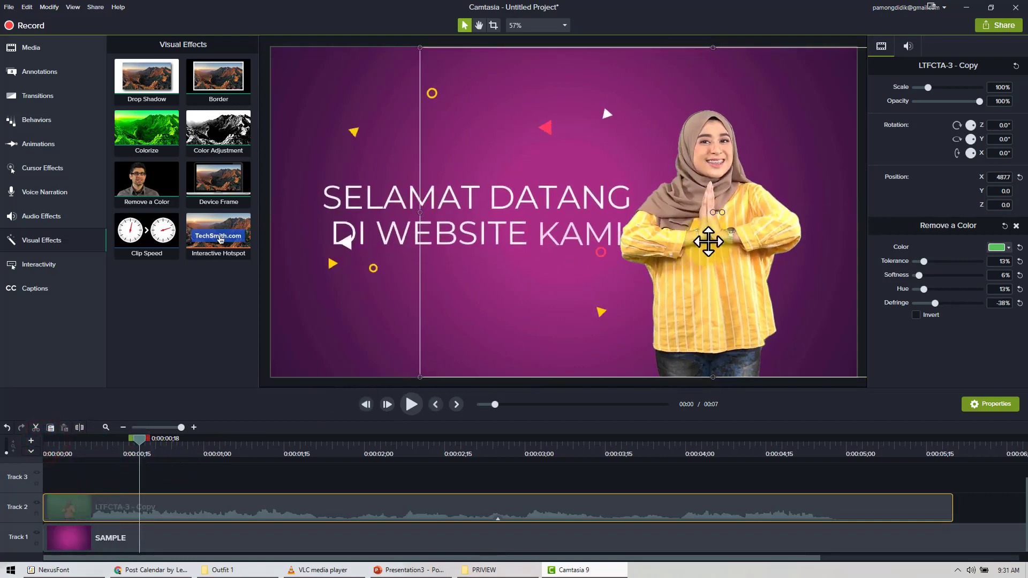
drag(708, 241, 741, 241)
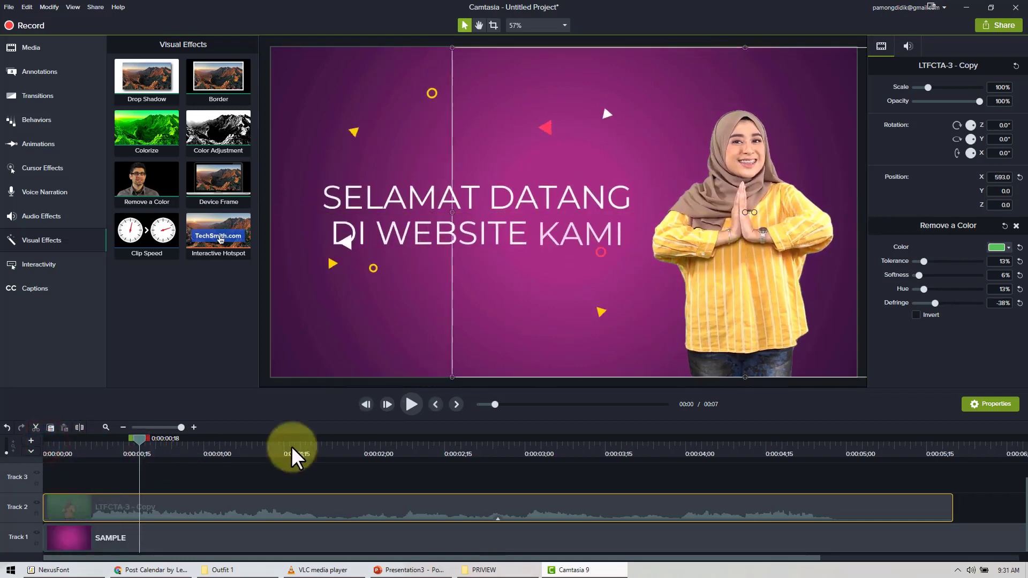
mouse_move(140, 440)
mouse_down()
mouse_move(253, 451)
mouse_move(458, 434)
mouse_up()
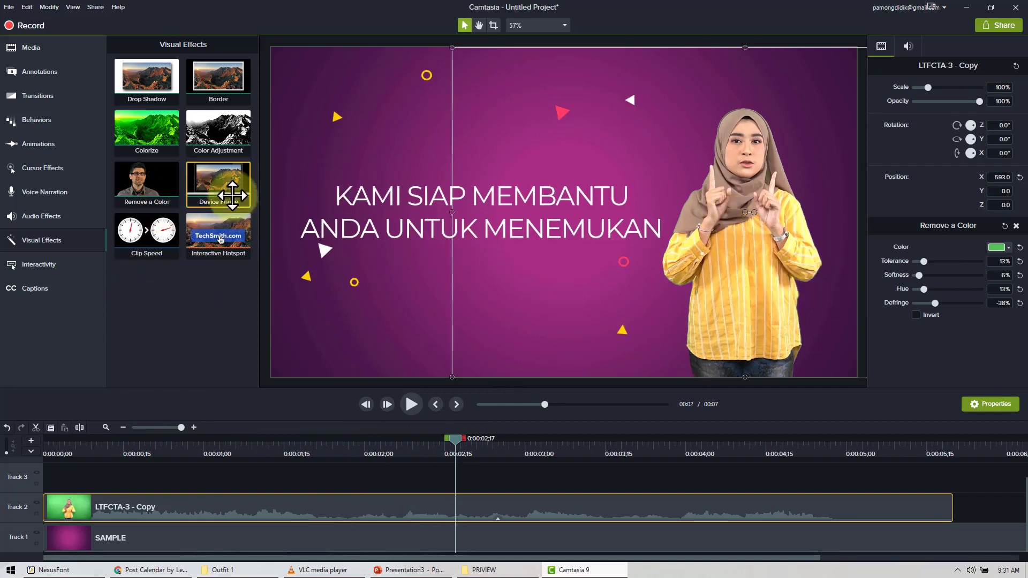
Add a black Drop Shadow to the presenter: angle 315°, offset 41, opacity 30%, blur 34.
mouse_move(139, 90)
mouse_down()
mouse_move(674, 241)
mouse_move(749, 247)
mouse_up()
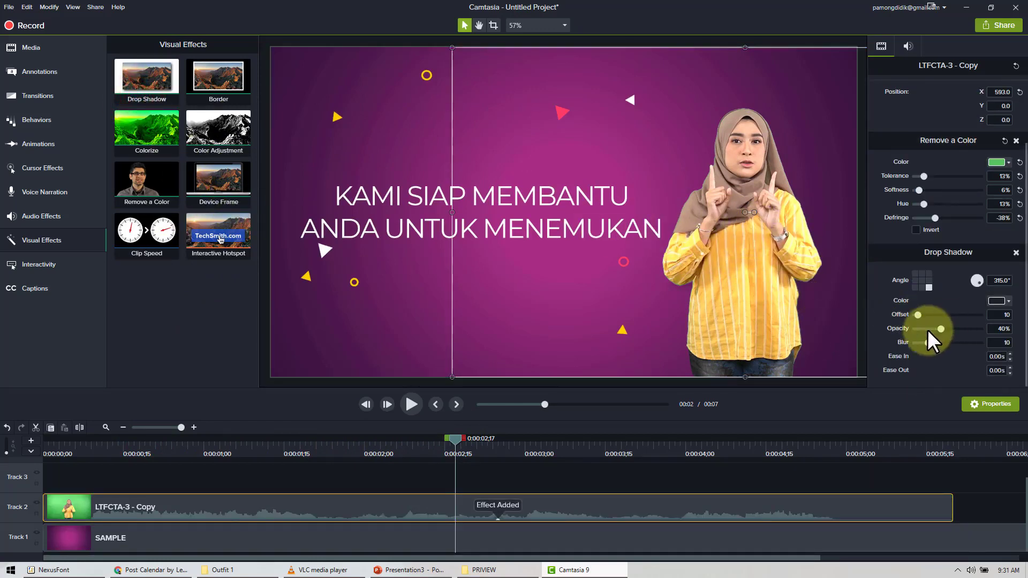
click(929, 280)
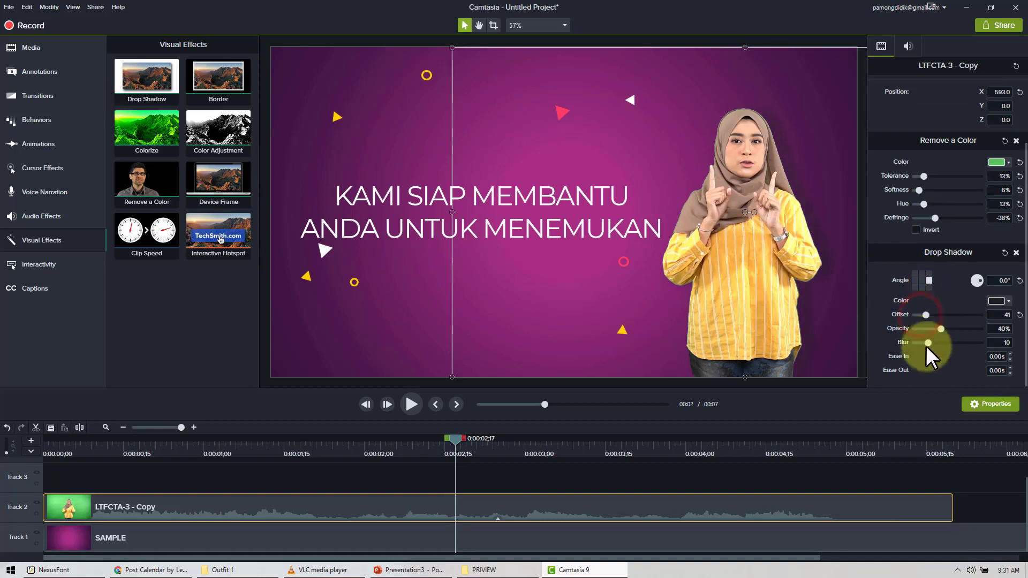
drag(927, 341, 916, 330)
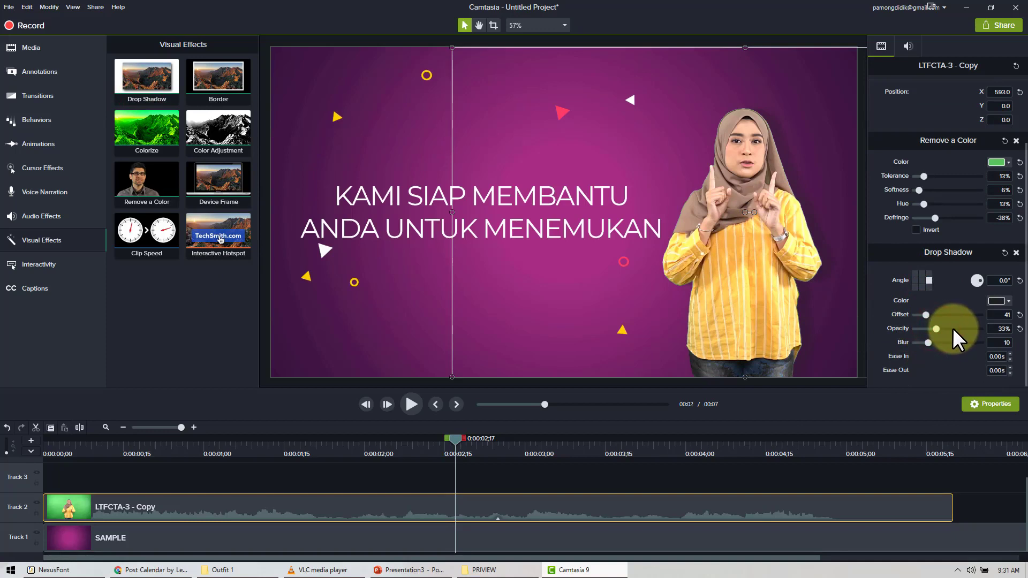
drag(952, 330, 949, 331)
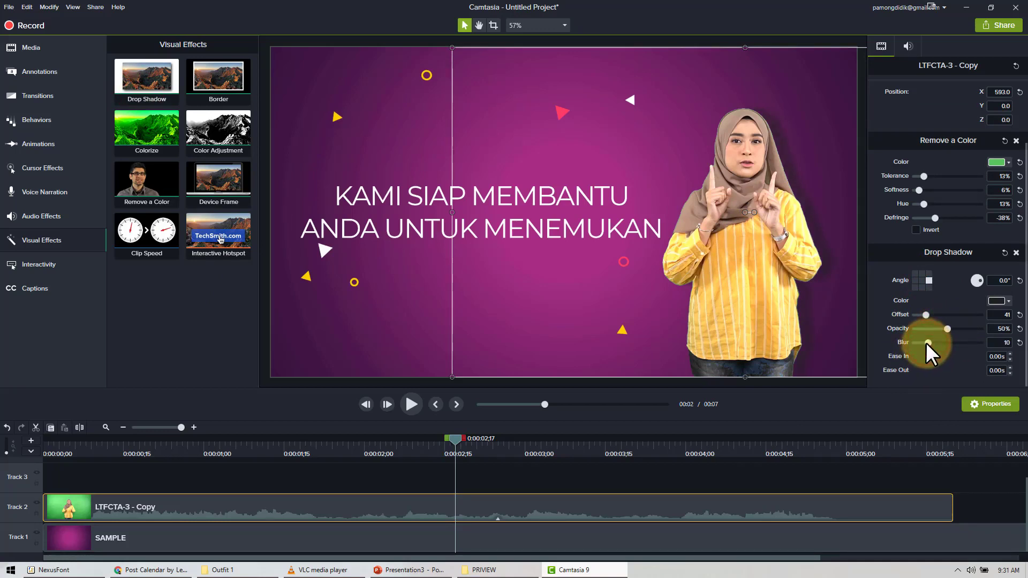
click(927, 287)
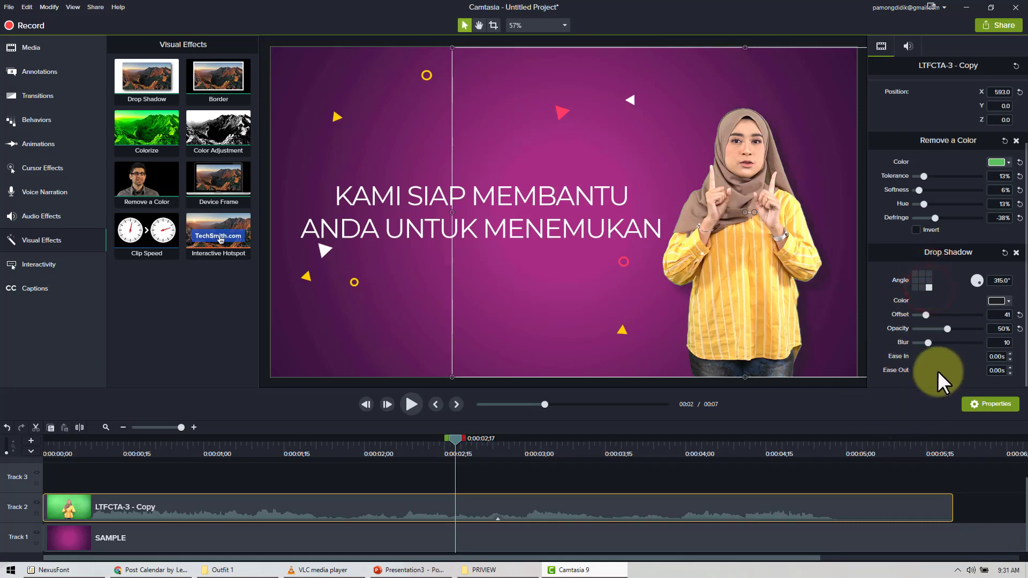
drag(930, 346, 954, 352)
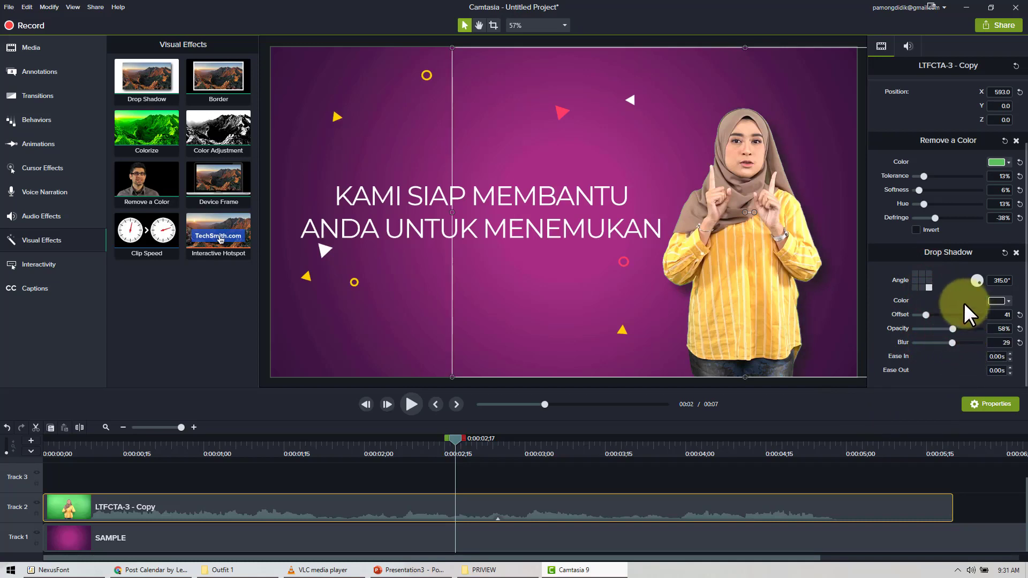
click(996, 301)
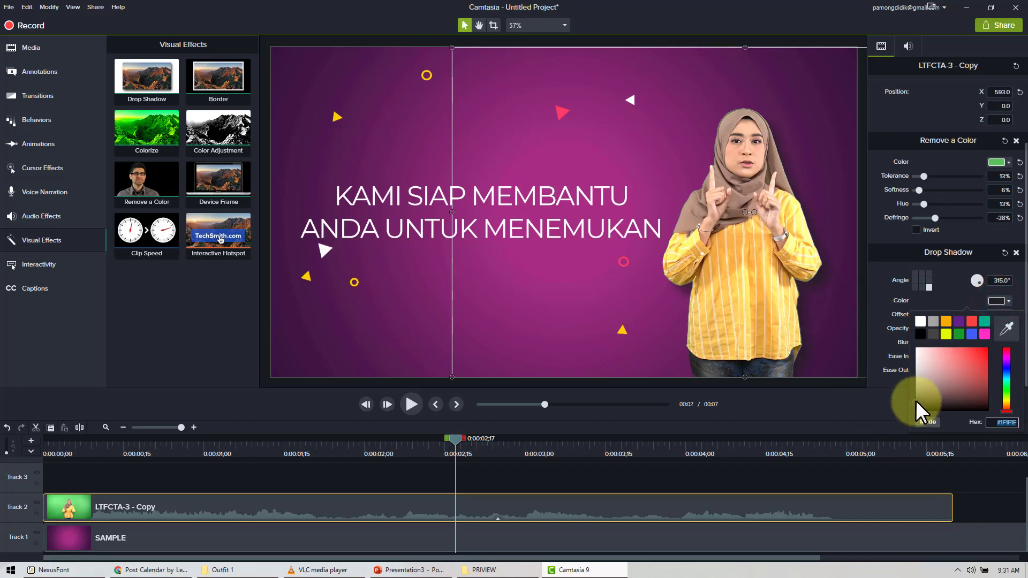
click(849, 419)
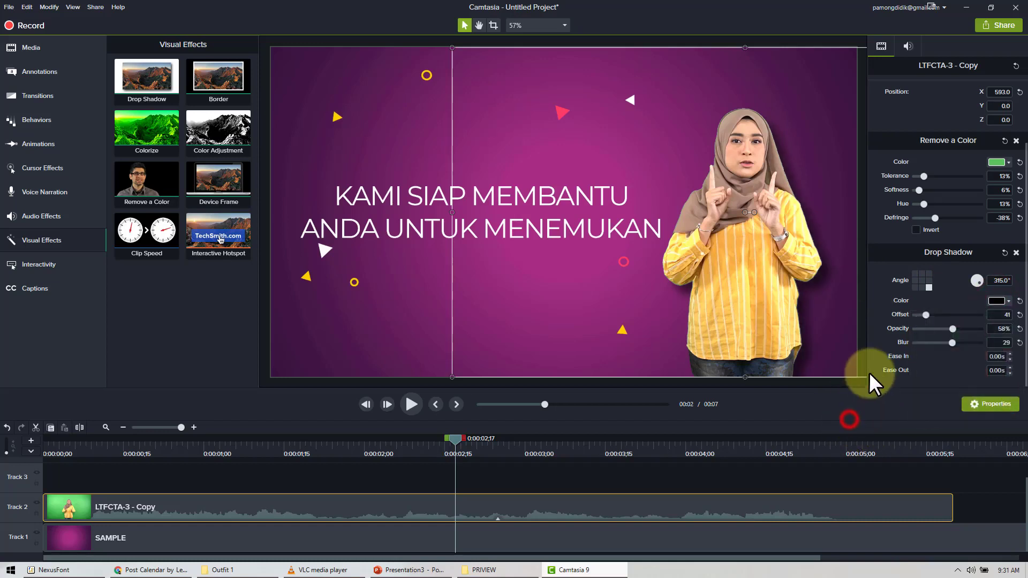
mouse_move(952, 343)
mouse_down()
mouse_move(968, 333)
mouse_move(937, 339)
mouse_up()
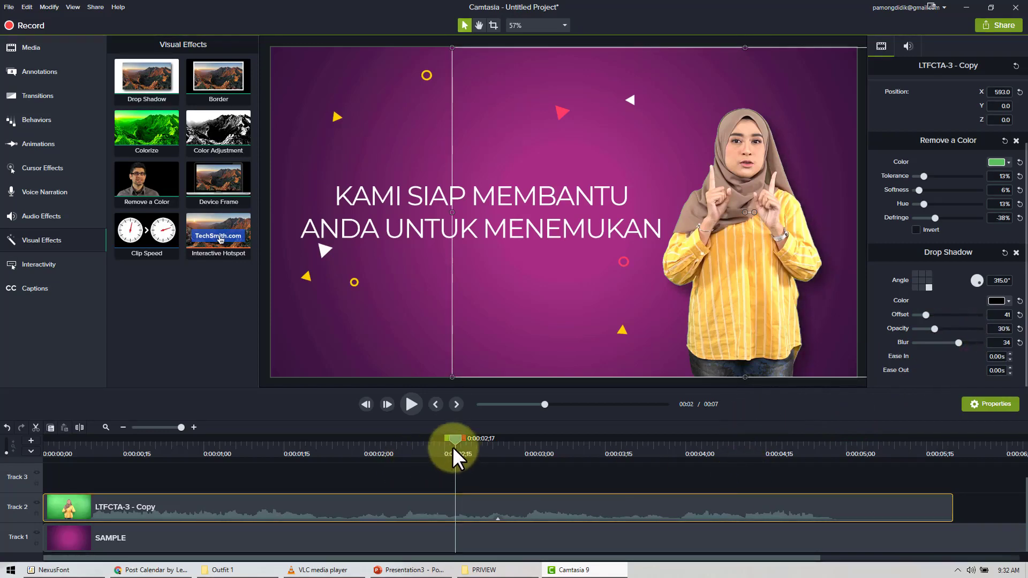
Rewind to the start and show the presenter clip's audio volume line.
drag(455, 440, 44, 439)
mouse_move(186, 500)
mouse_down()
mouse_move(175, 512)
mouse_move(159, 502)
mouse_up()
right_click(159, 502)
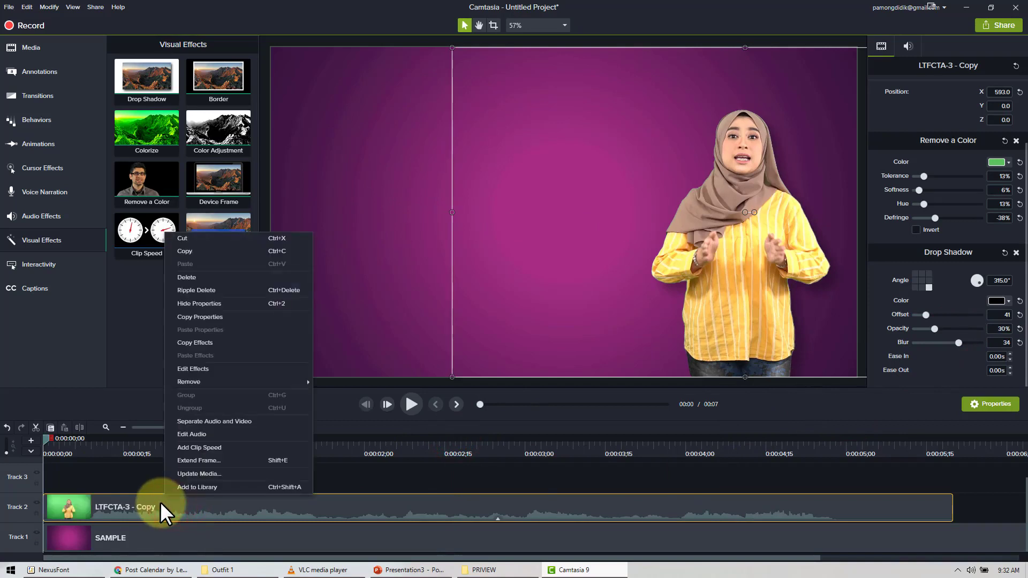
click(214, 435)
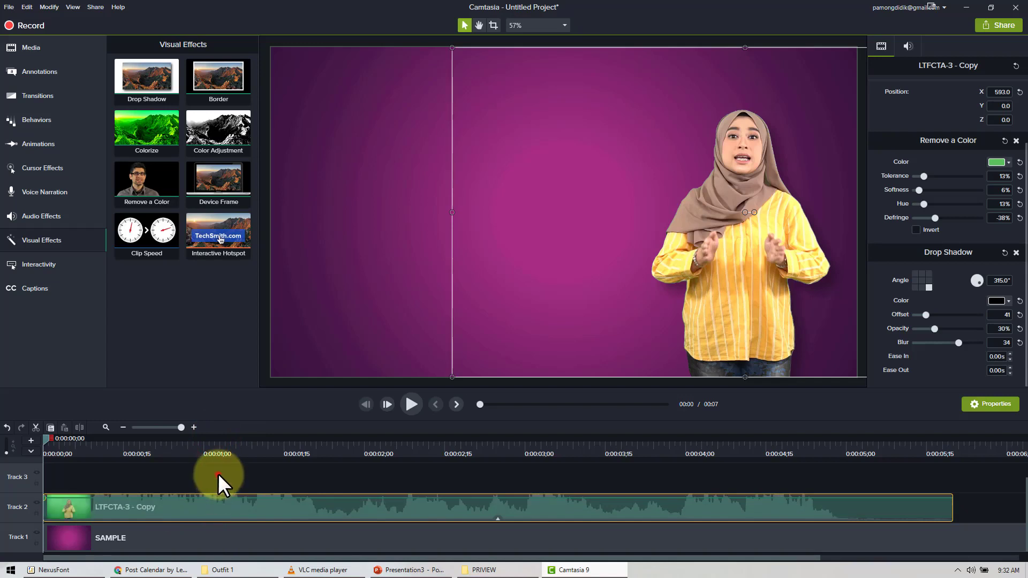
click(218, 474)
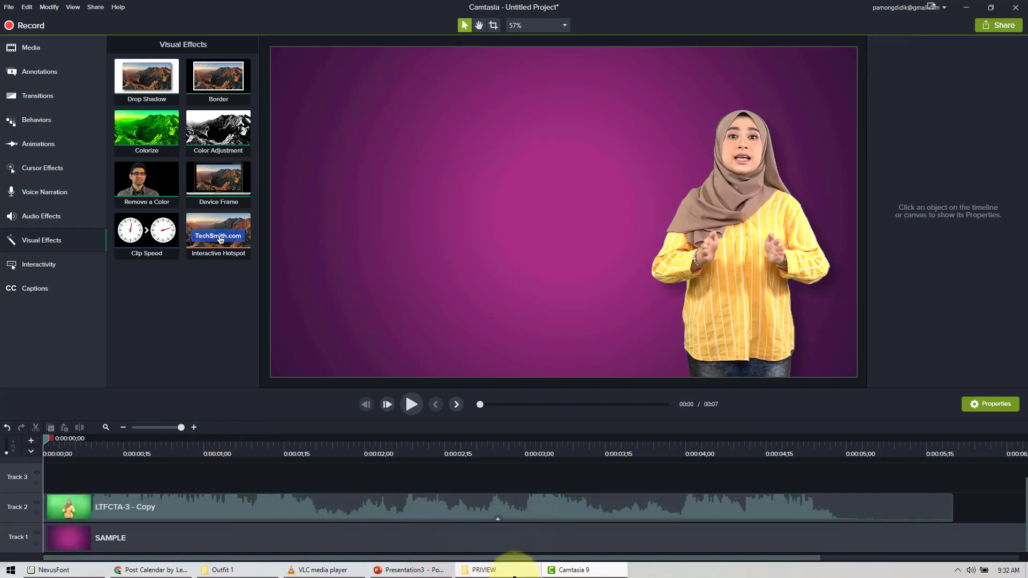
Open Music > SOUNDSTRIPE and drag the Blippy track onto the Camtasia timeline.
click(514, 572)
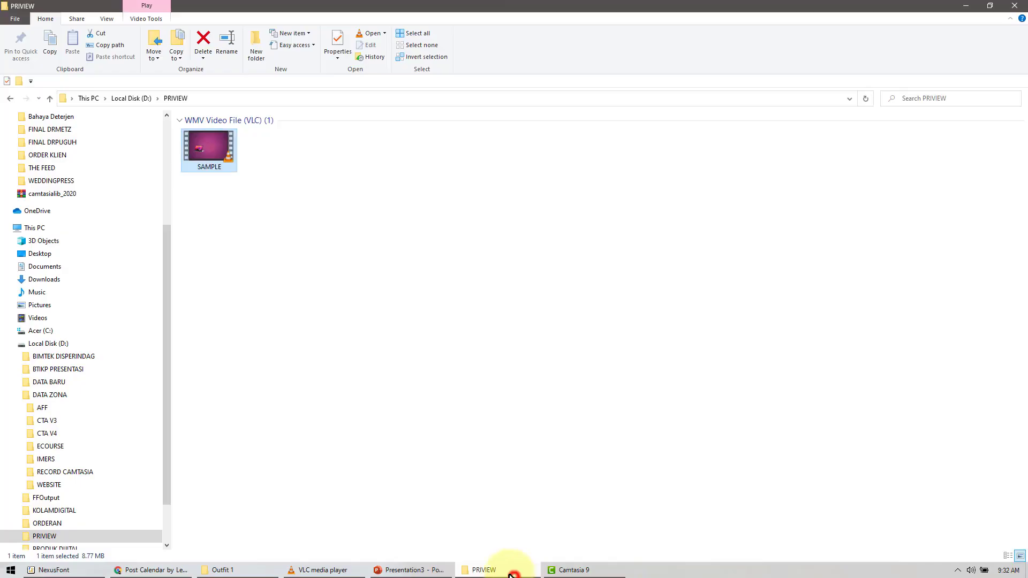
scroll(88, 245, up, 2)
scroll(88, 239, up, 2)
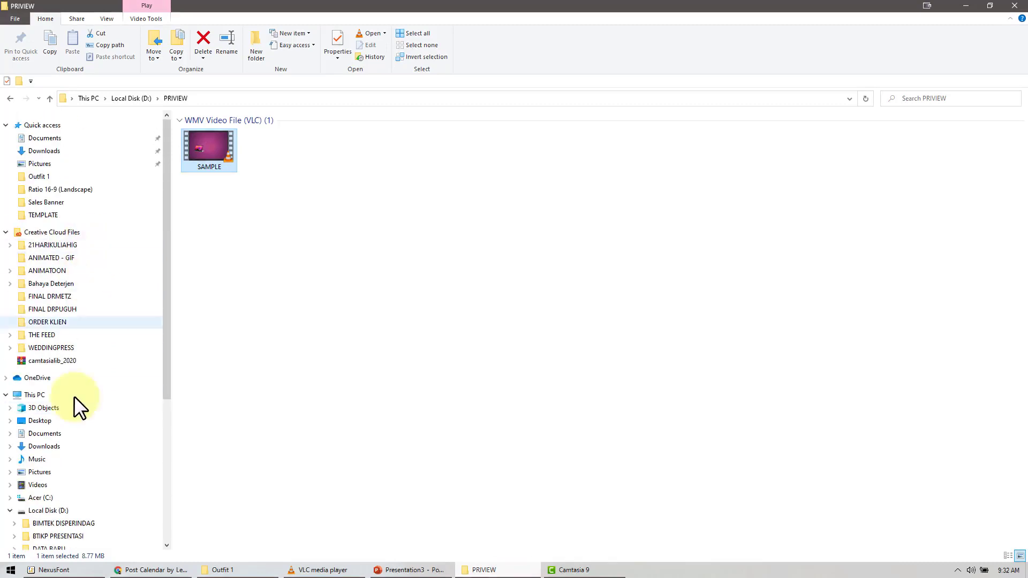
click(78, 461)
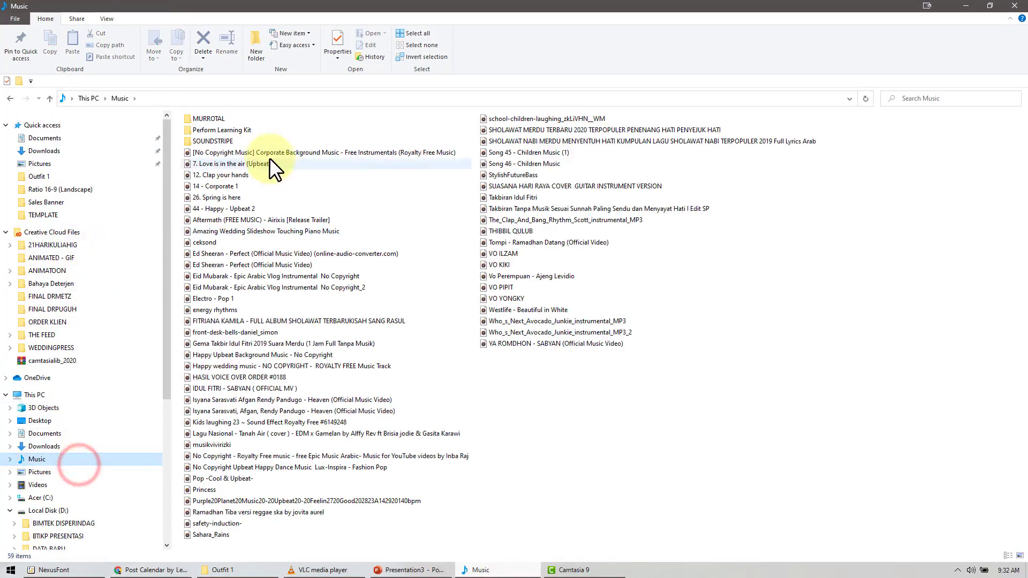
double_click(253, 142)
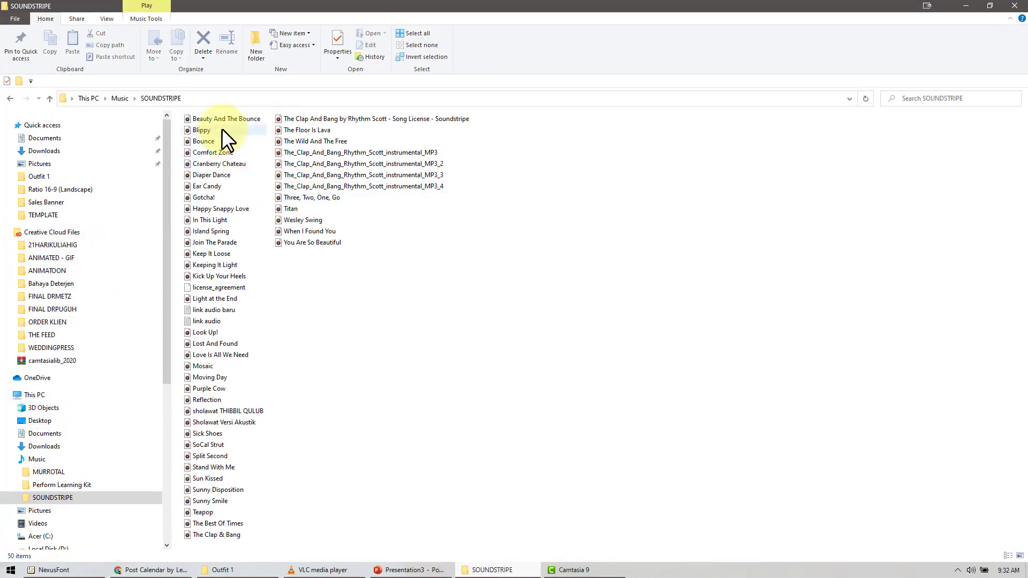
drag(207, 131, 545, 547)
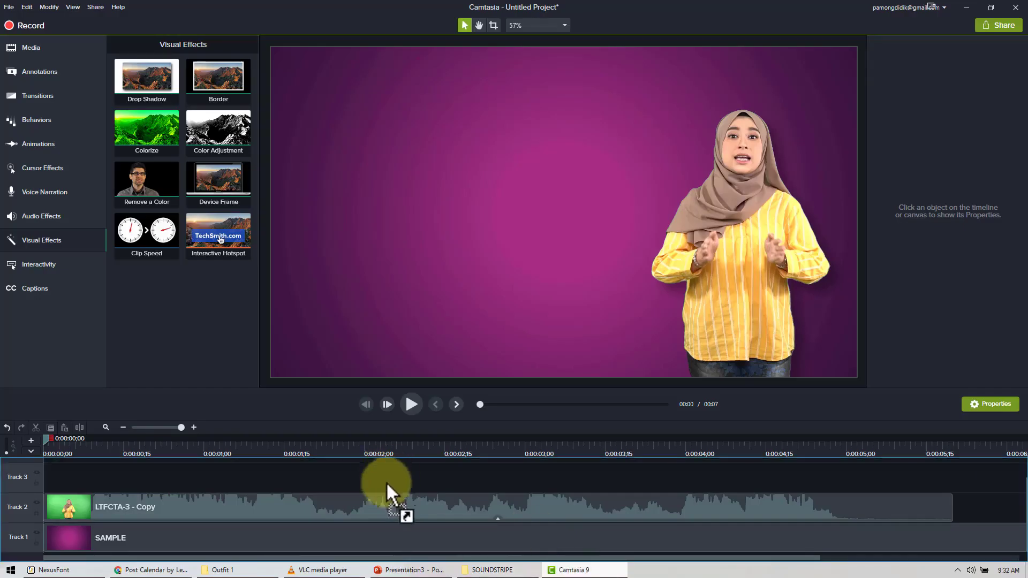
mouse_move(545, 547)
mouse_down()
mouse_move(394, 489)
mouse_move(53, 487)
mouse_move(917, 493)
mouse_move(108, 483)
mouse_move(216, 488)
mouse_up()
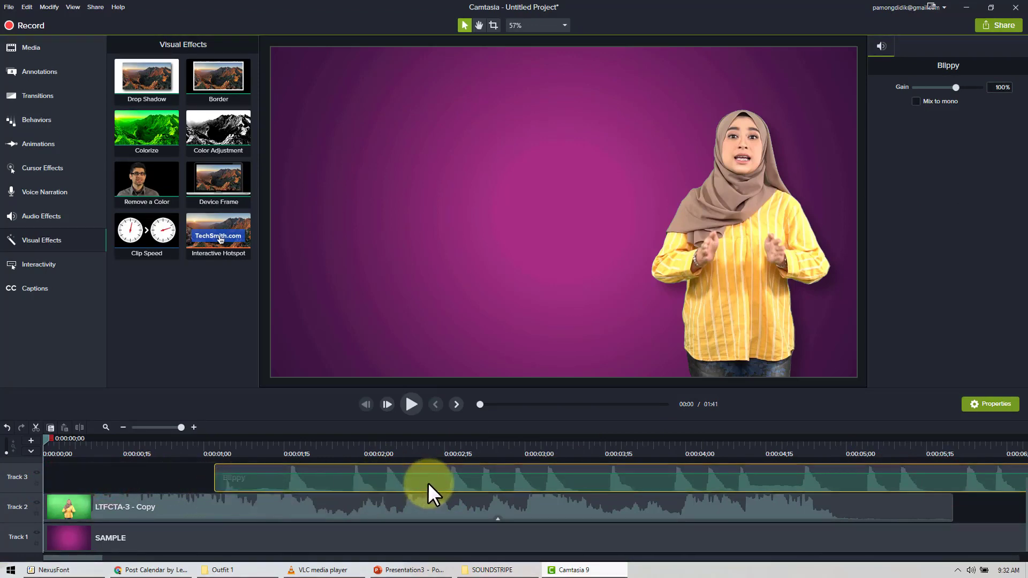
Move Blippy to the start of Track 3 and cut it off at 0:00:05;29.
drag(429, 483, 63, 498)
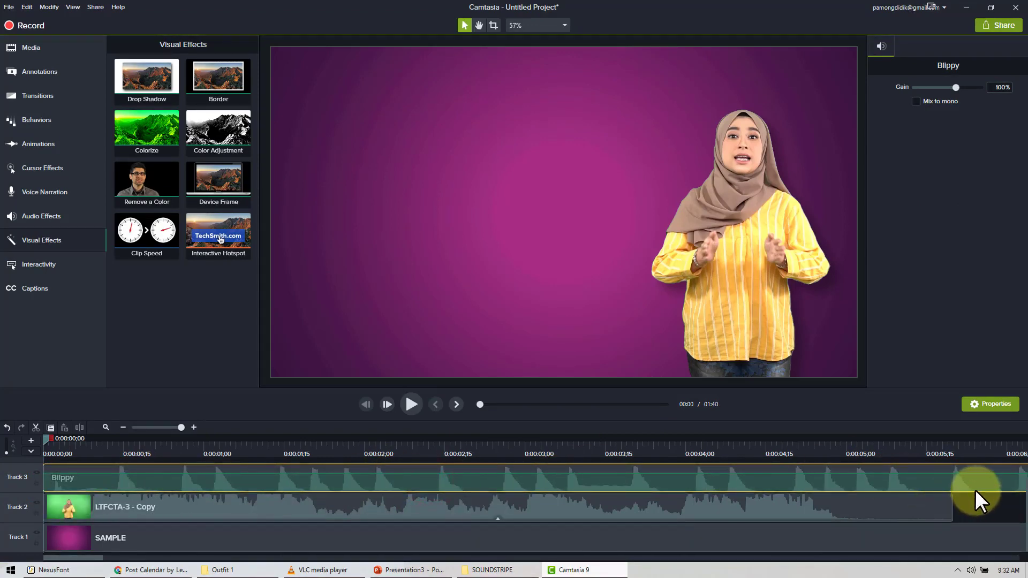
scroll(765, 499, down, 1)
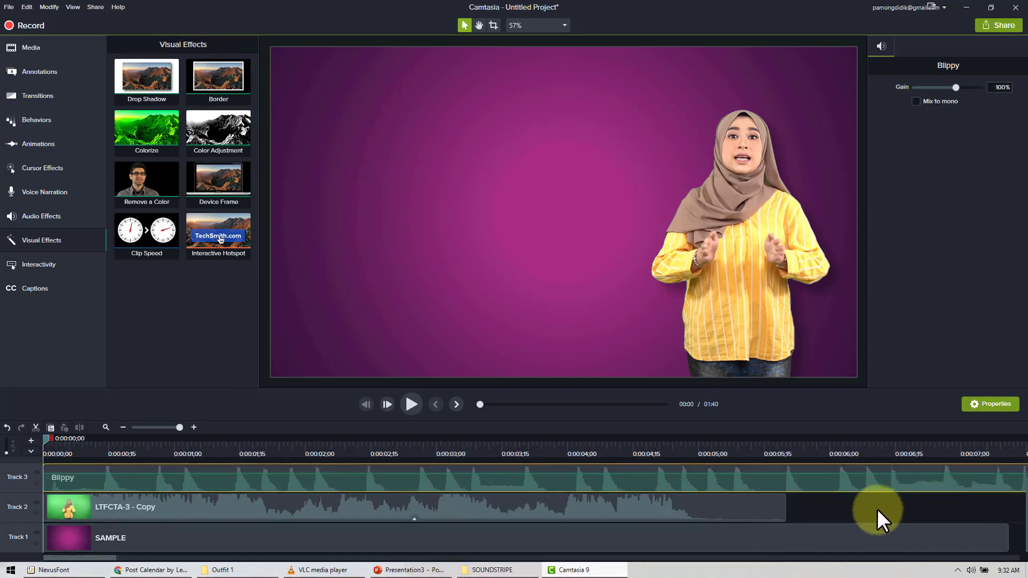
drag(46, 438, 991, 473)
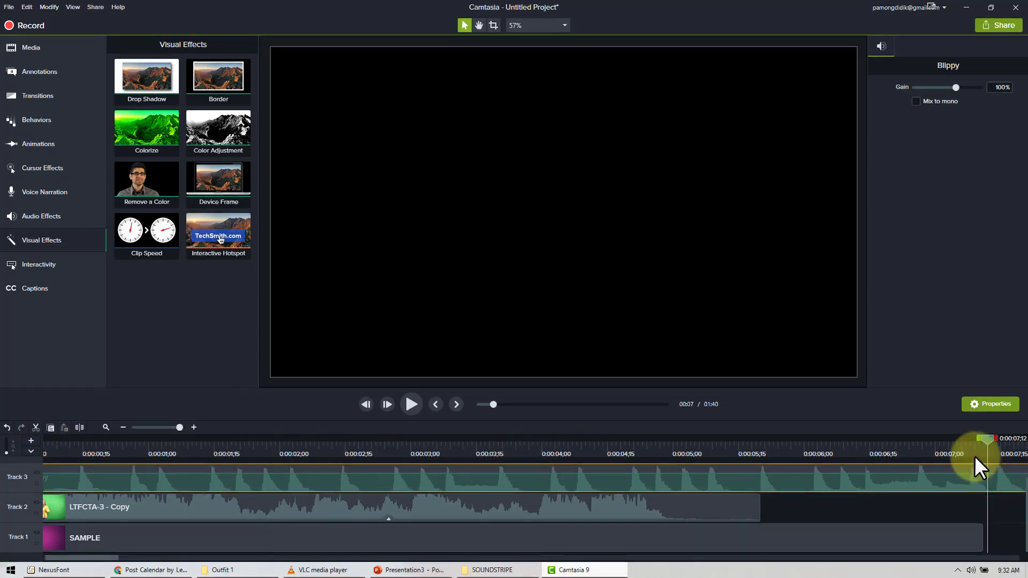
mouse_move(982, 449)
mouse_down()
mouse_move(803, 467)
mouse_move(795, 479)
mouse_up()
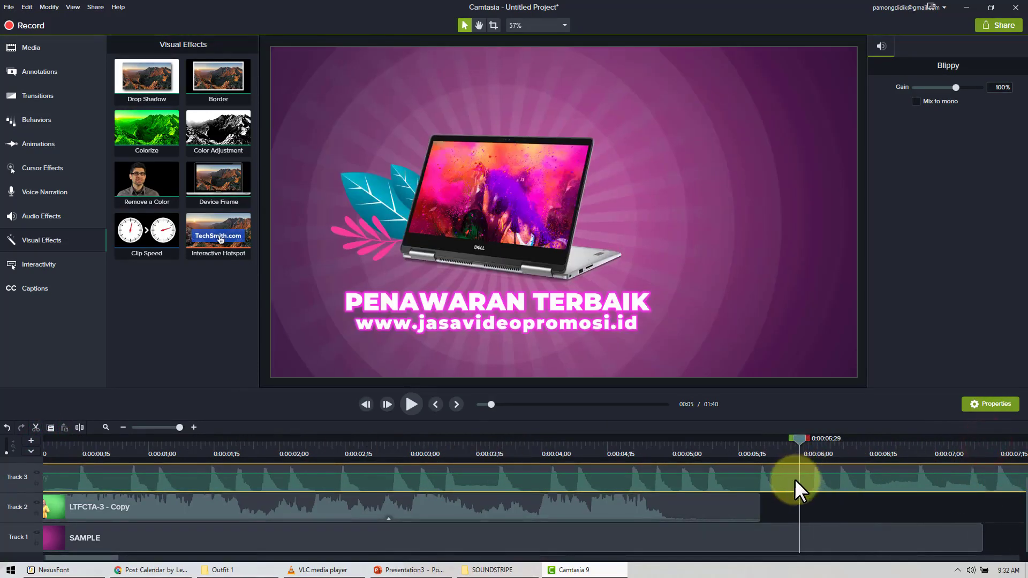
click(79, 427)
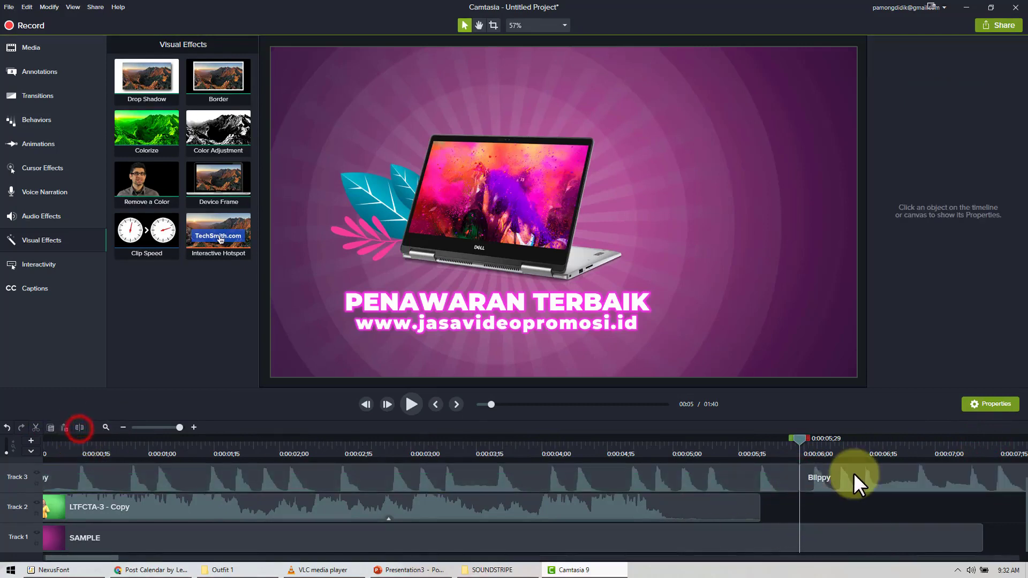
click(854, 473)
key(Delete)
Lower the Blippy music volume and rewind the timeline to the beginning.
click(769, 470)
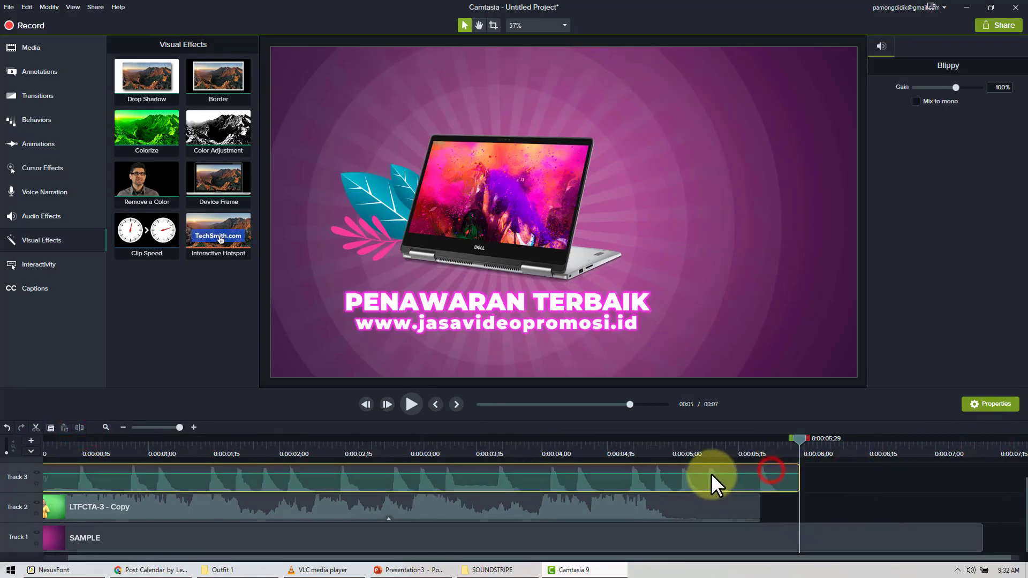
drag(711, 473, 711, 483)
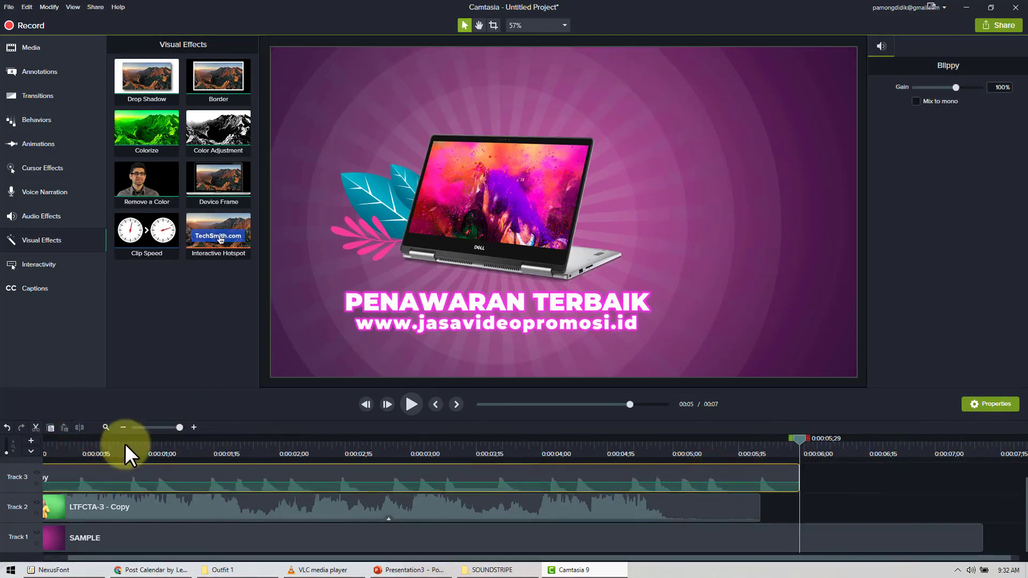
click(180, 427)
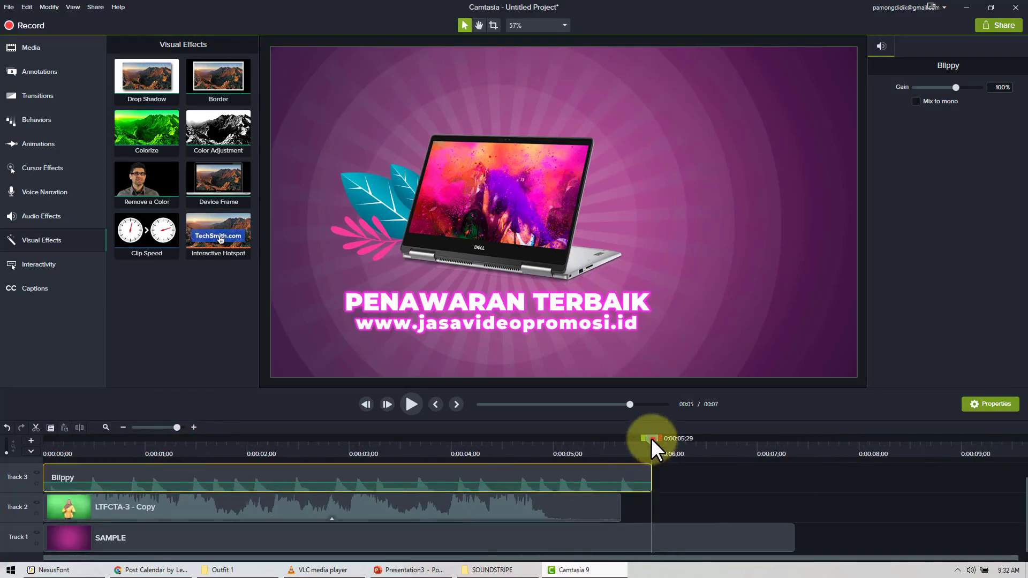
drag(651, 438, 11, 492)
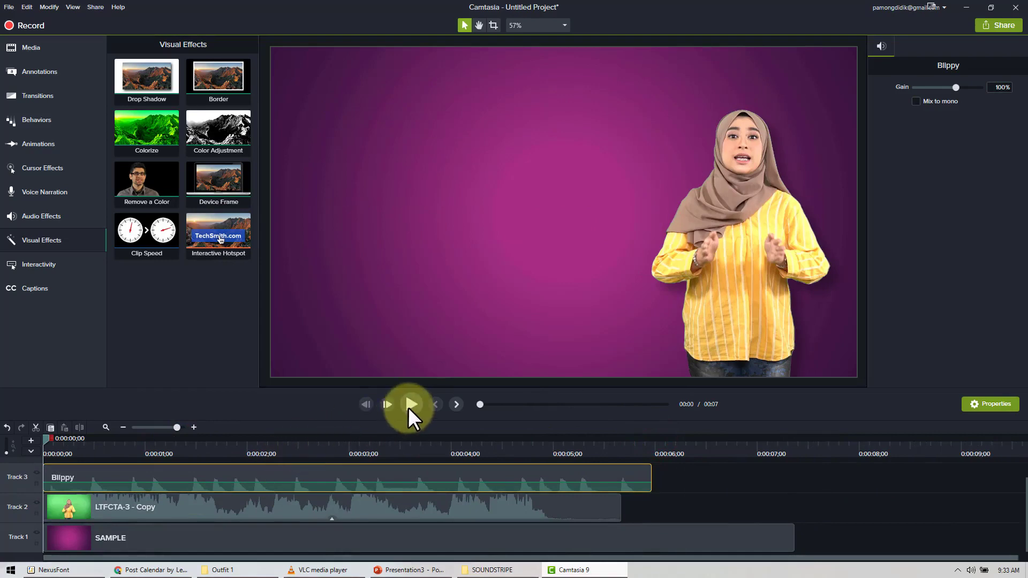
Review playback, then drag the Pop Up behavior onto the LTFCTA-3 - Copy presenter clip.
click(409, 406)
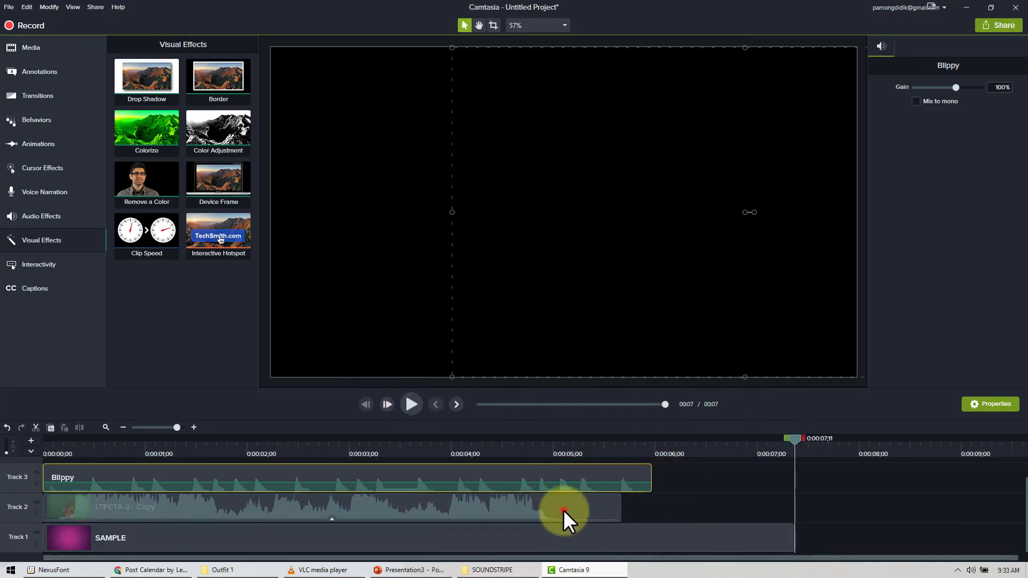
click(563, 510)
key(ctrl+Home)
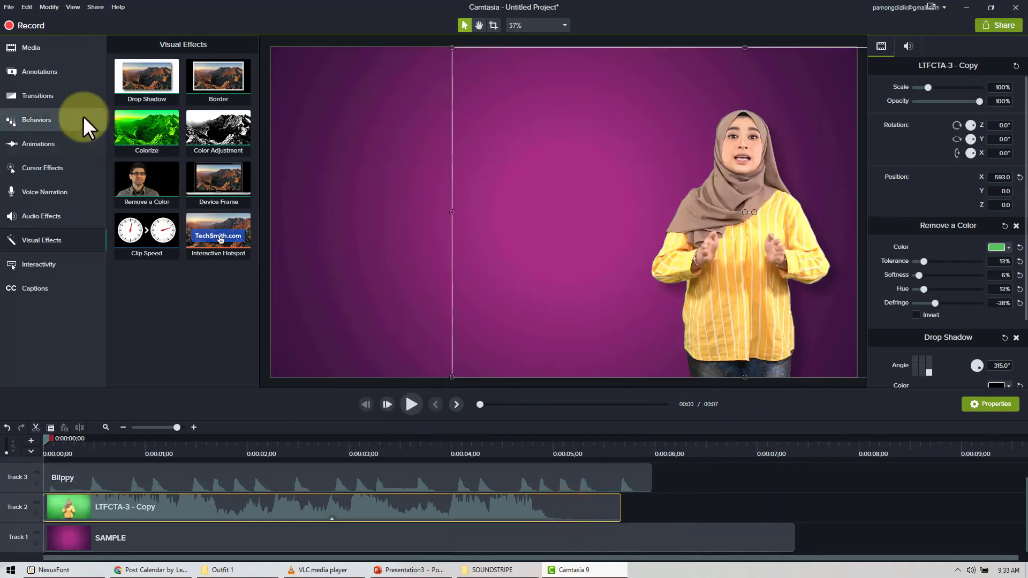
click(84, 119)
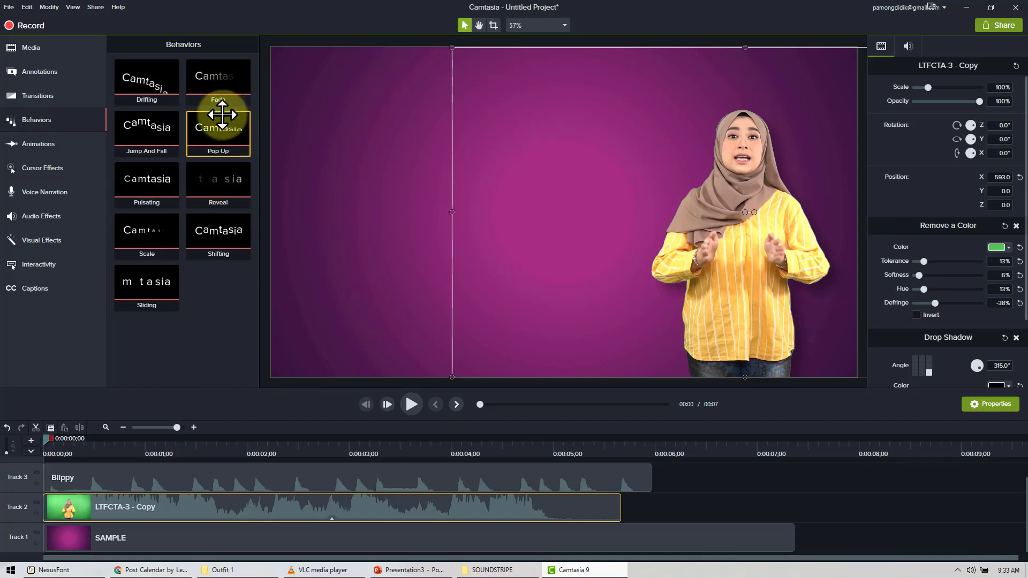
mouse_move(221, 132)
mouse_down()
mouse_move(121, 450)
mouse_move(70, 505)
mouse_up()
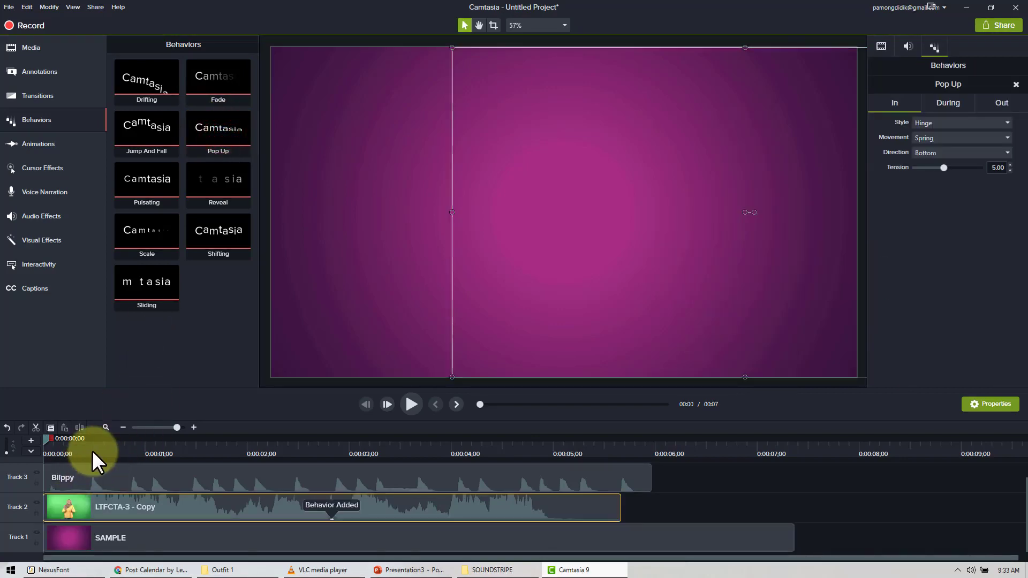
Set the Pop Up entrance Tension to 9.25, replaying the preview to check it.
click(403, 407)
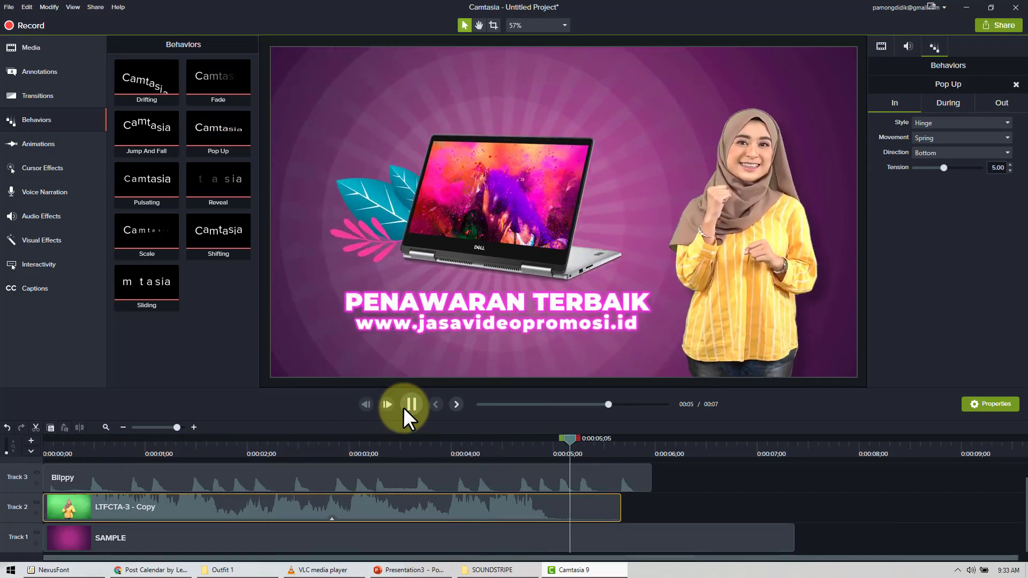
click(411, 405)
click(489, 499)
key(ctrl+Home)
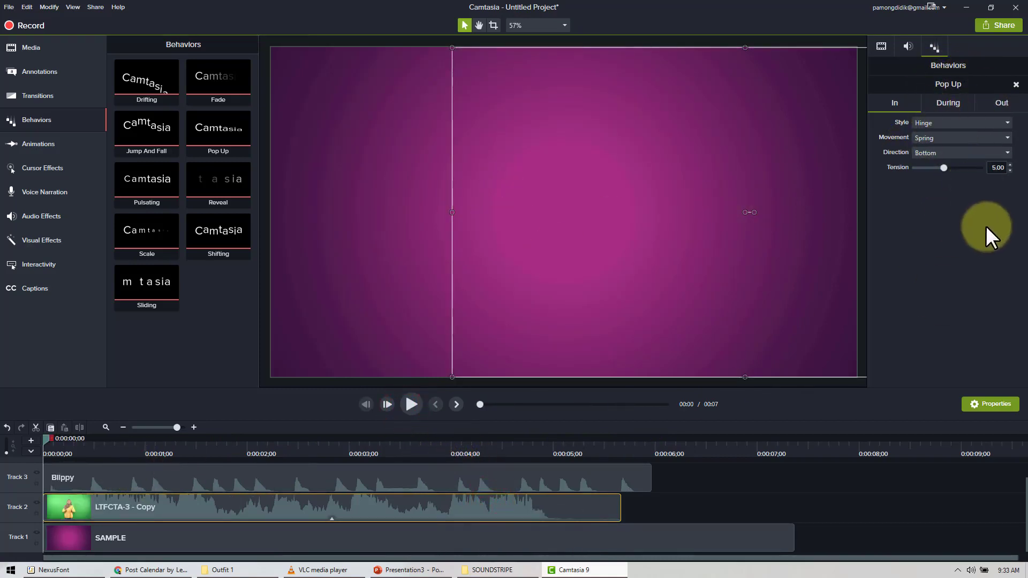
drag(942, 168, 927, 168)
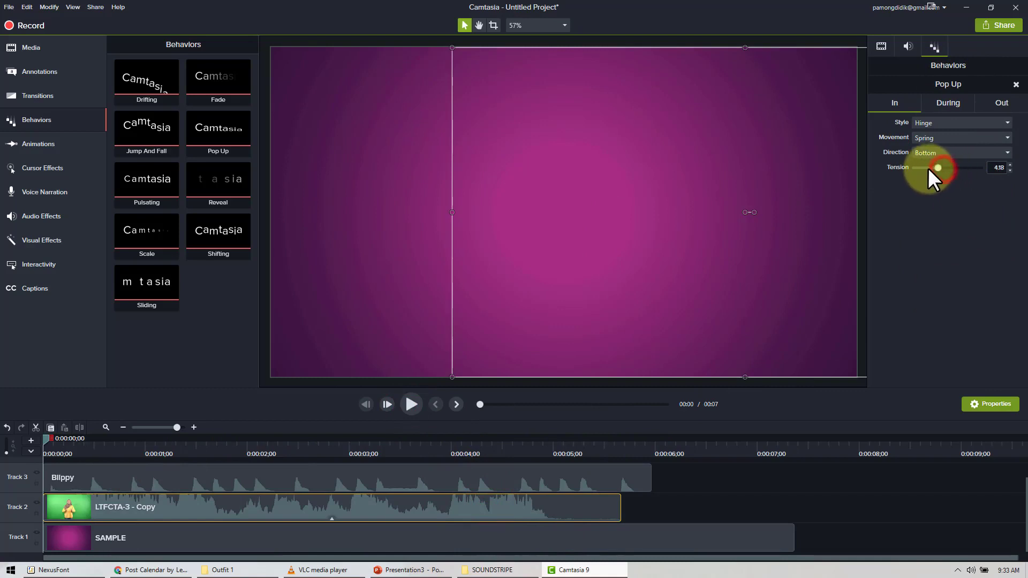
click(410, 404)
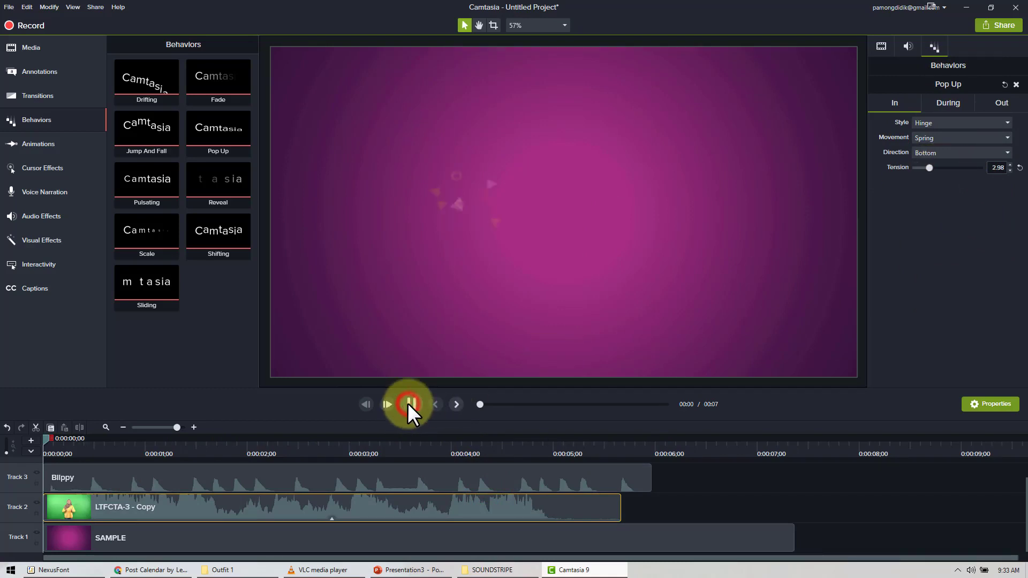
drag(939, 173, 975, 172)
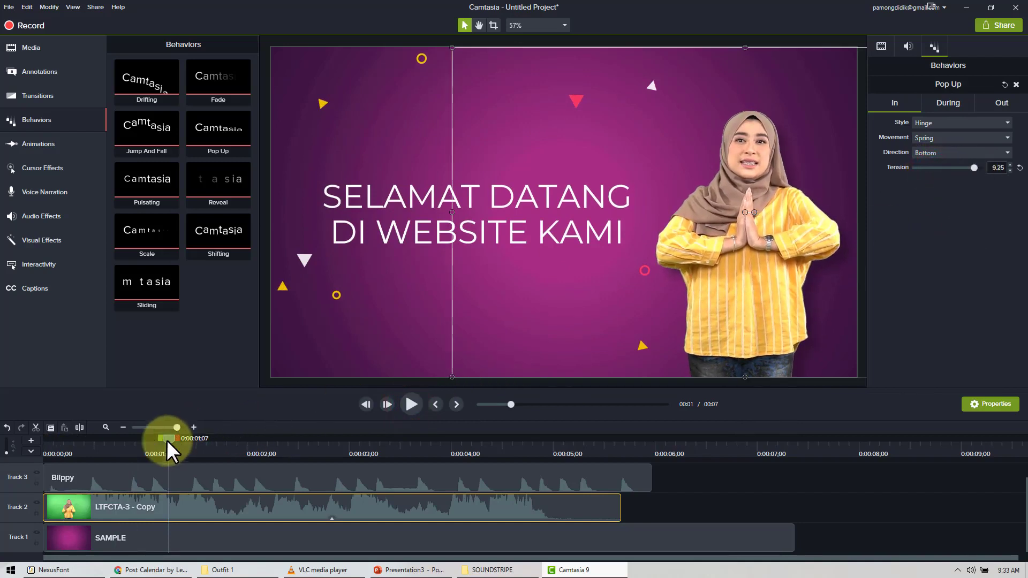
drag(167, 440, 37, 470)
click(407, 404)
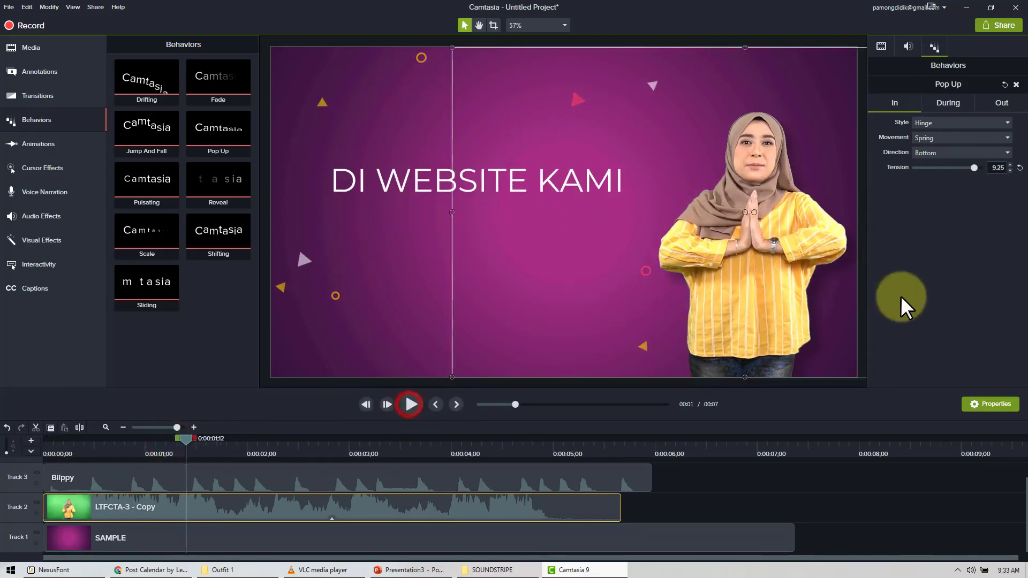
Set the Pop Up During style to None, replay, and review the In and Out settings.
click(953, 104)
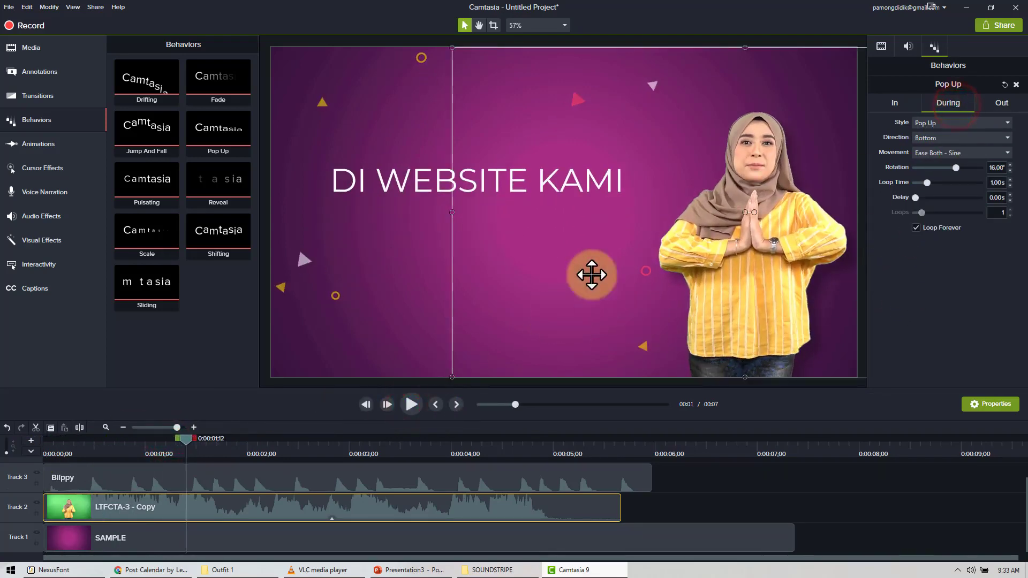
click(939, 122)
click(944, 172)
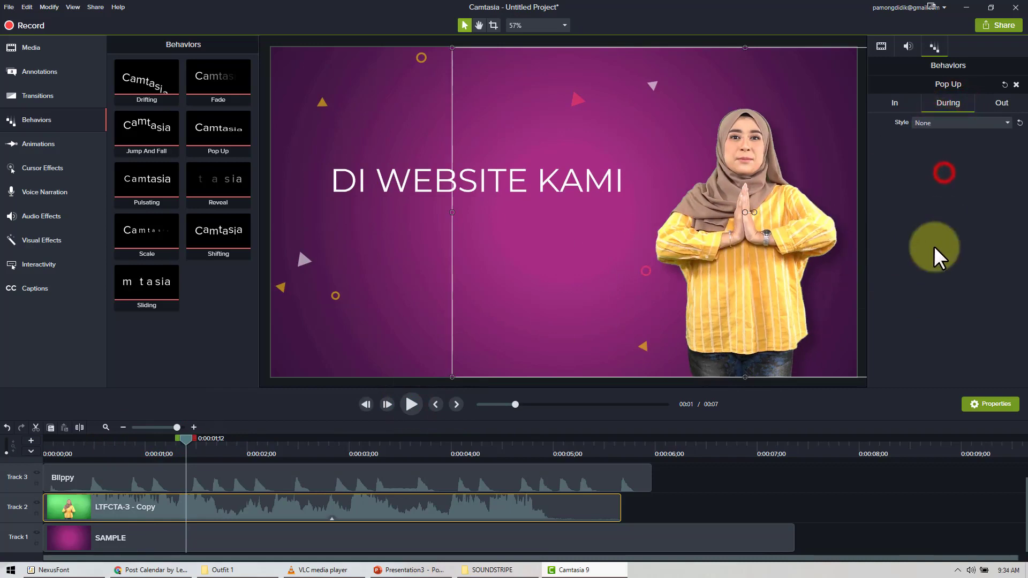
drag(182, 438, 110, 438)
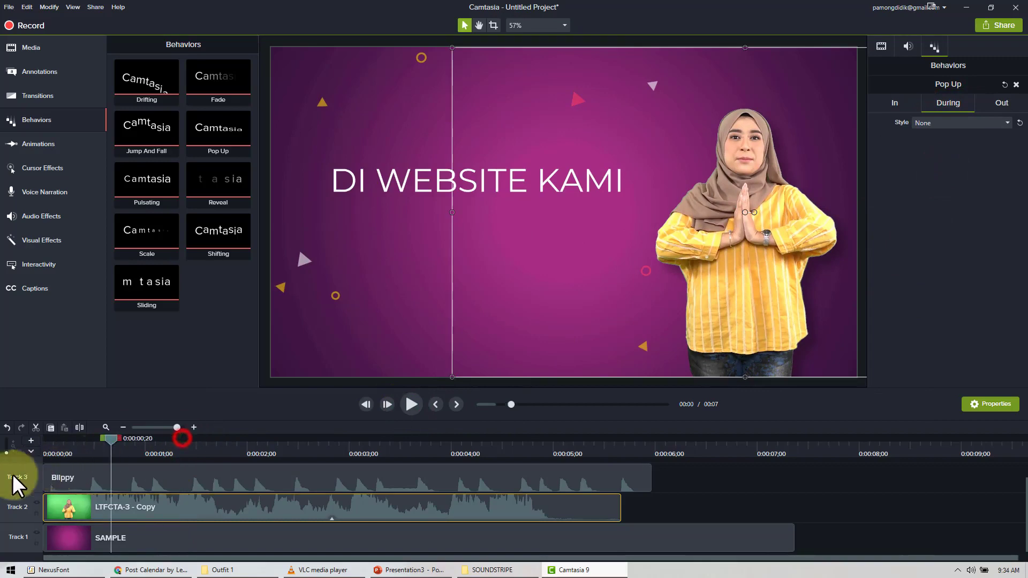
key(ctrl+Home)
click(412, 404)
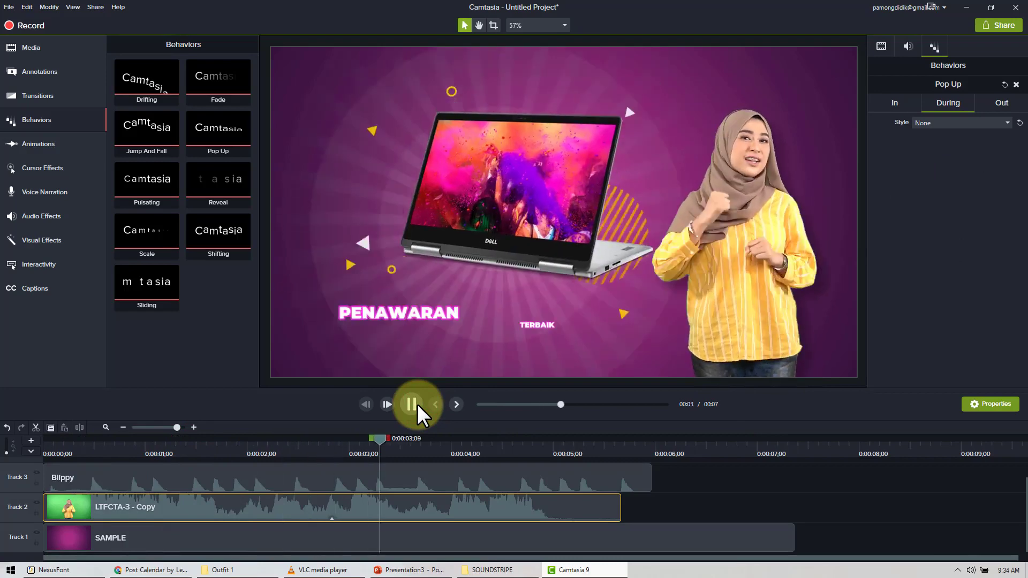
click(417, 404)
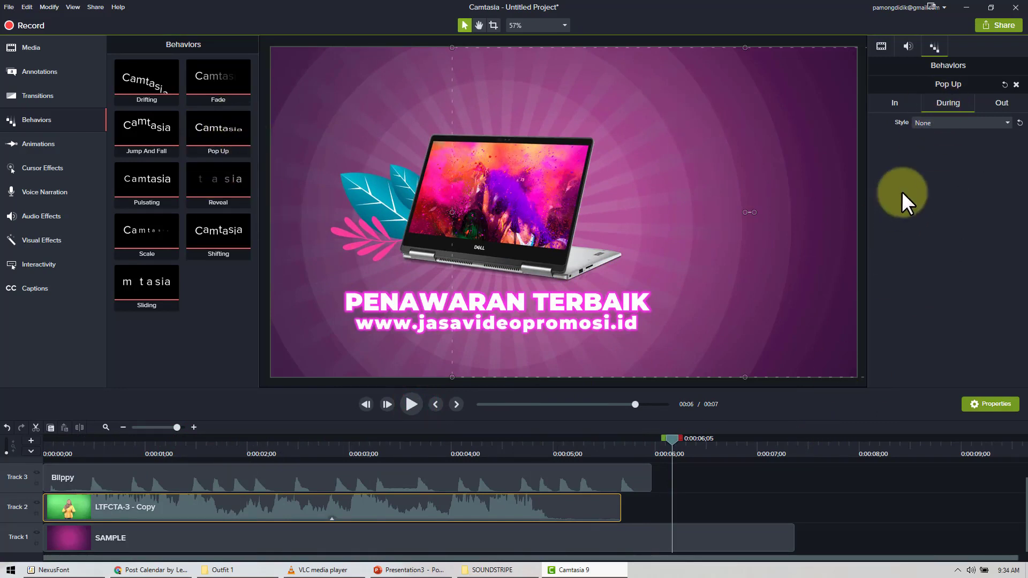
click(890, 107)
click(1002, 110)
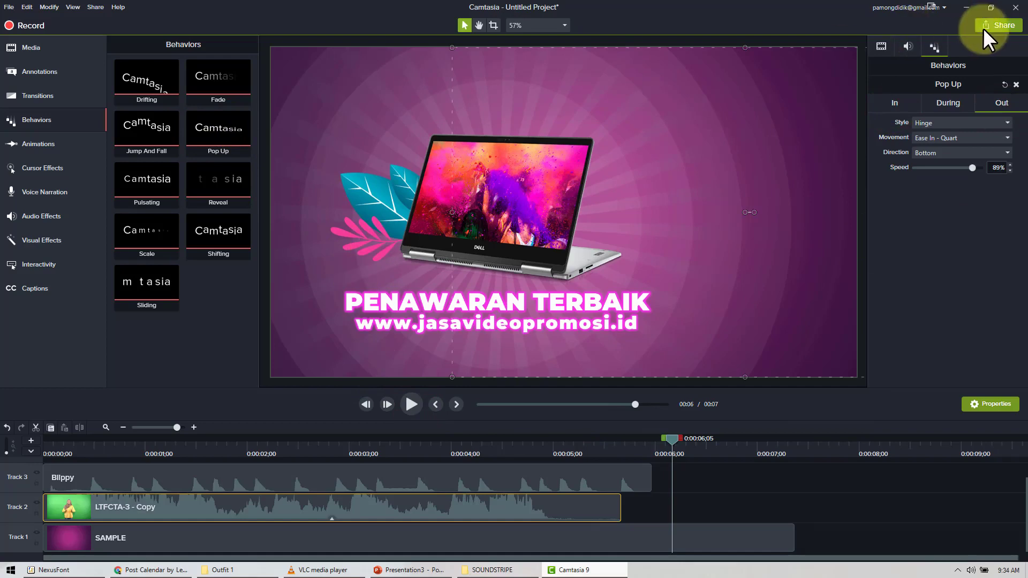
Produce a local file using the 'MP4 only (up to 720p)' preset.
click(1005, 24)
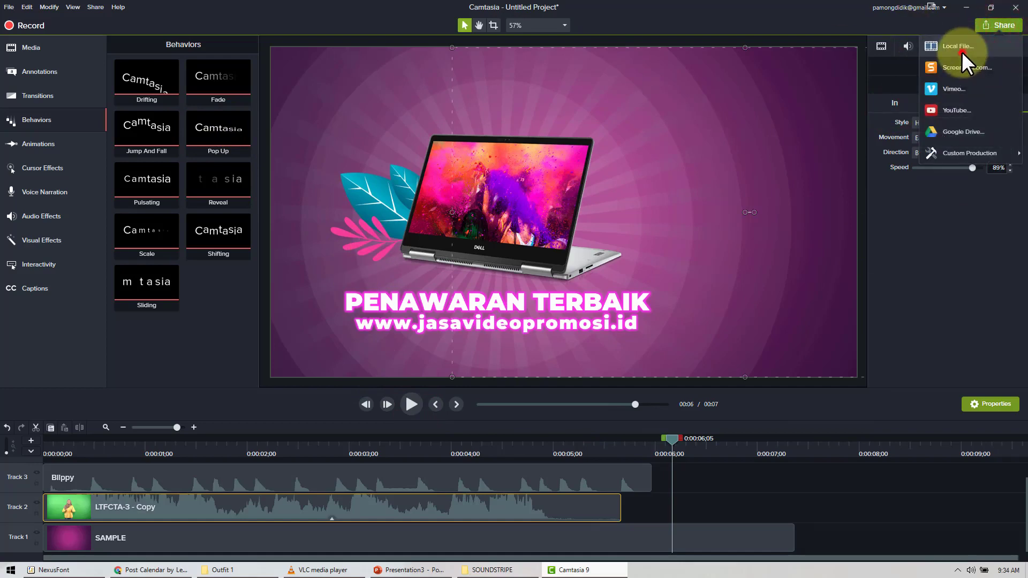
click(962, 51)
click(506, 194)
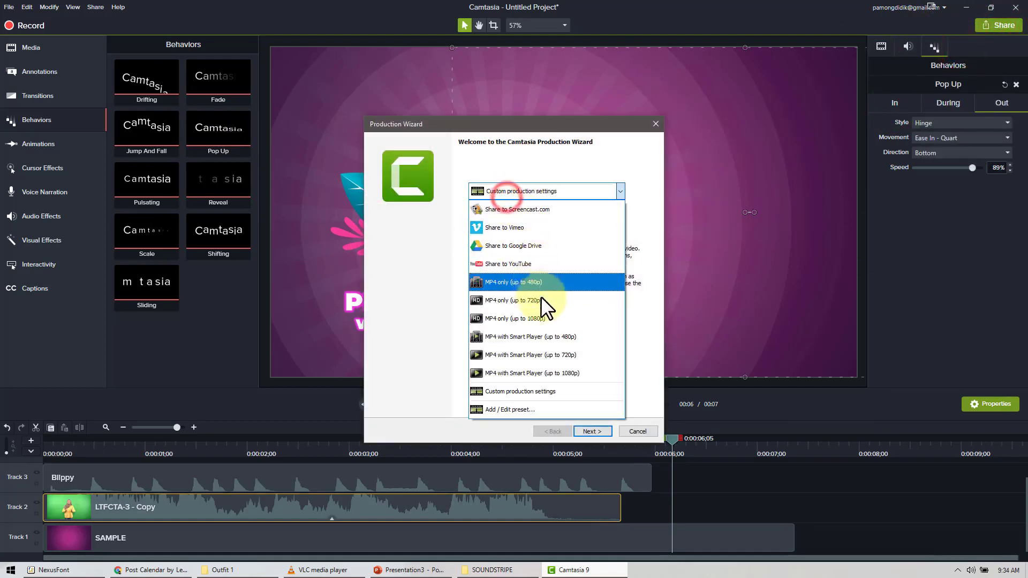
click(541, 299)
click(602, 431)
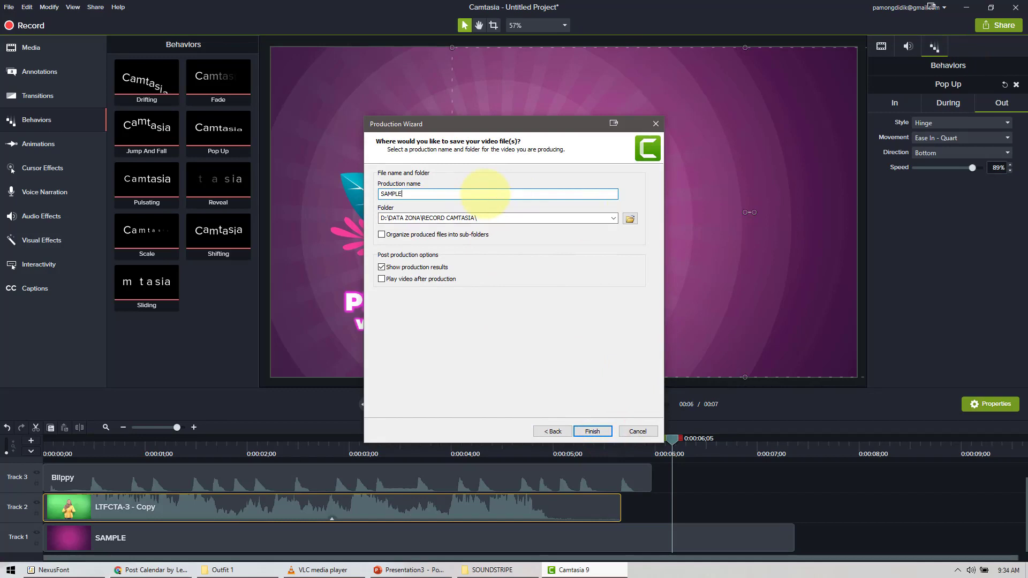
Save the output as SAMPLE_FINAL in D:\PRIVIEW and start rendering.
click(630, 219)
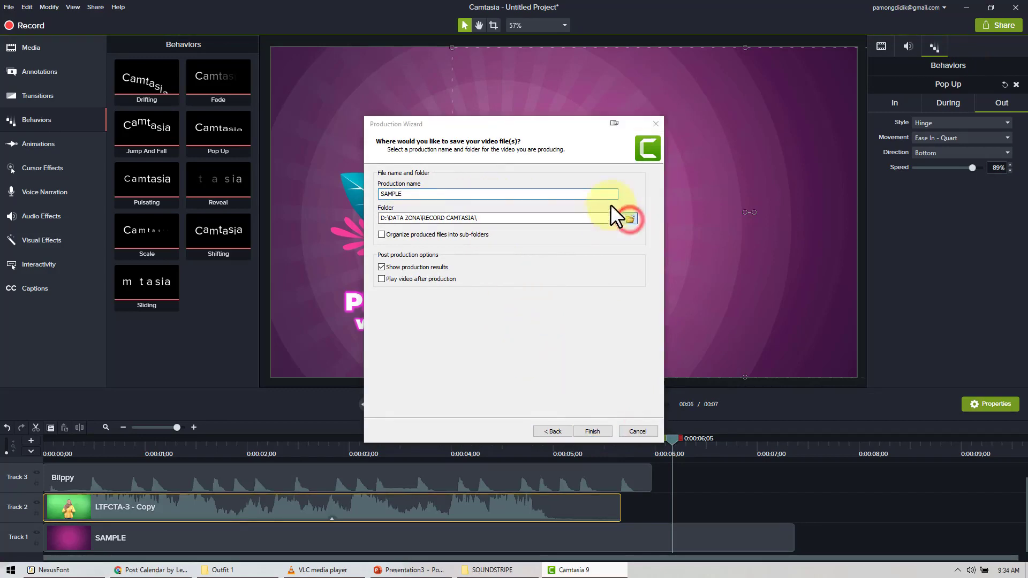
drag(452, 276, 445, 309)
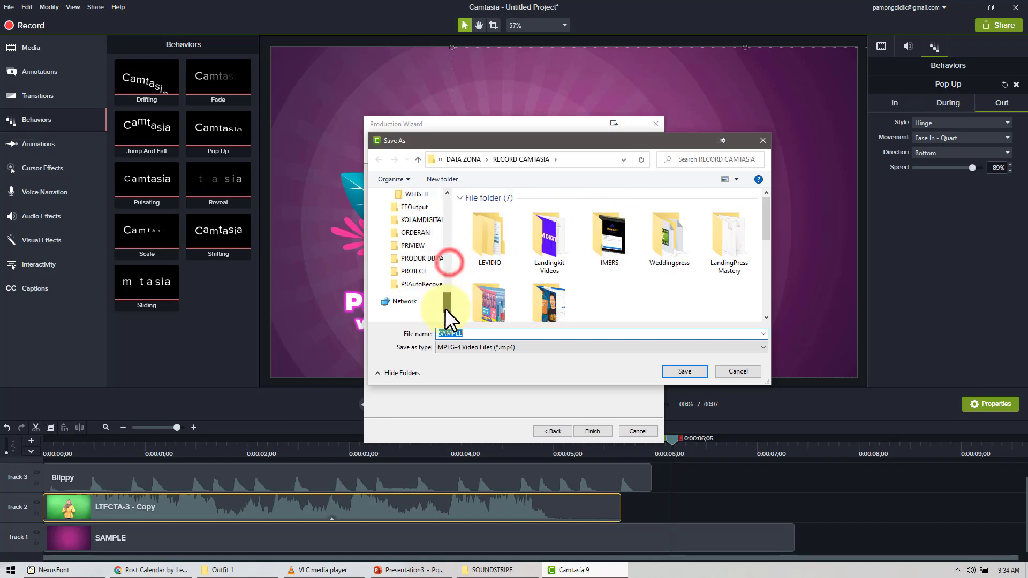
click(428, 245)
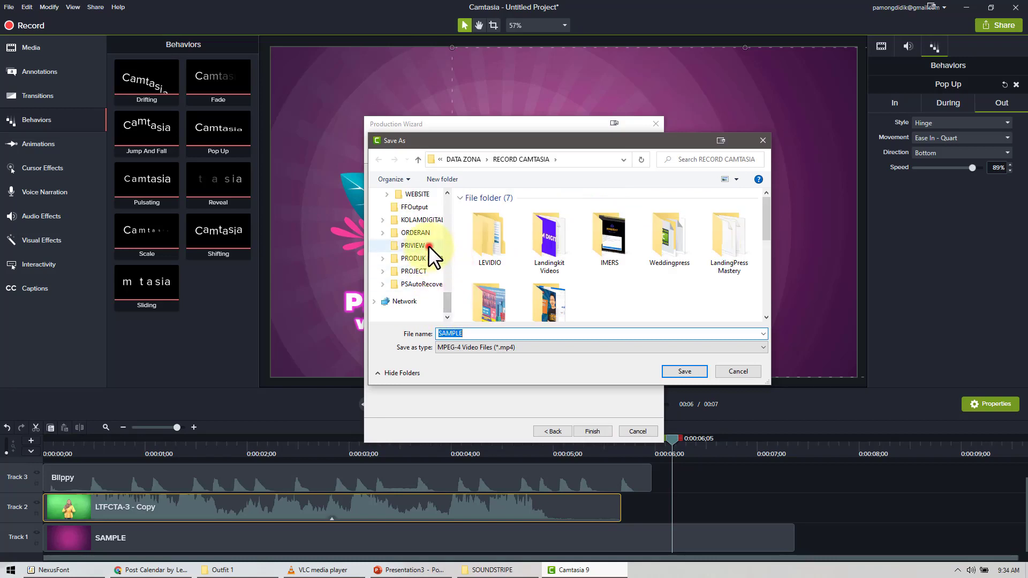
click(551, 332)
click(550, 333)
text(_FINAL)
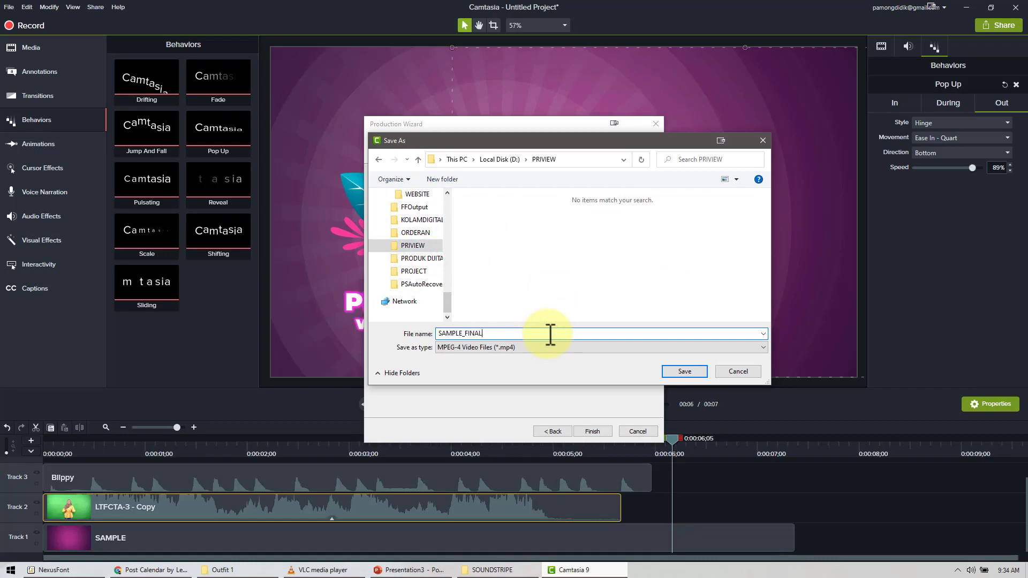
click(685, 372)
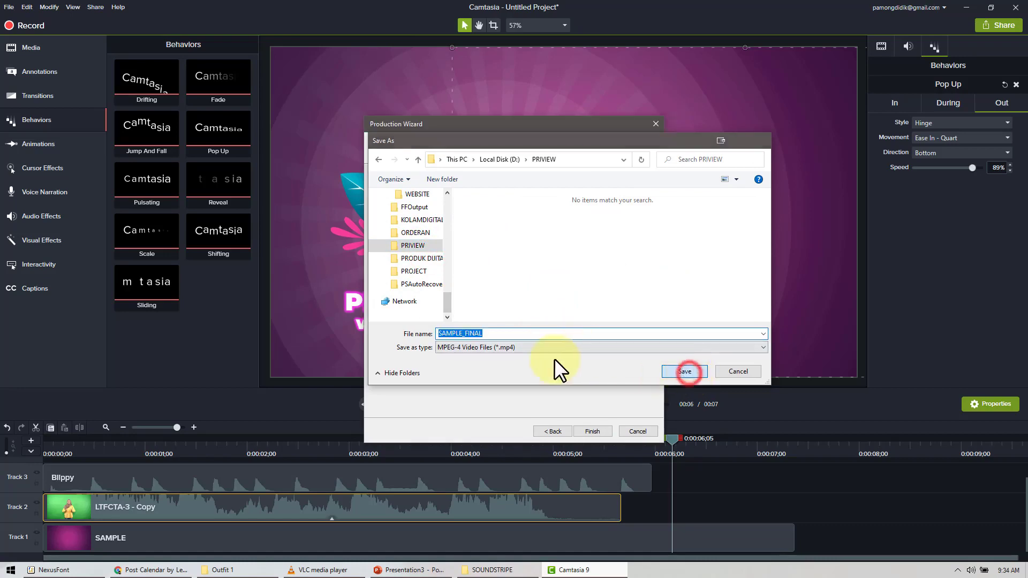
click(592, 431)
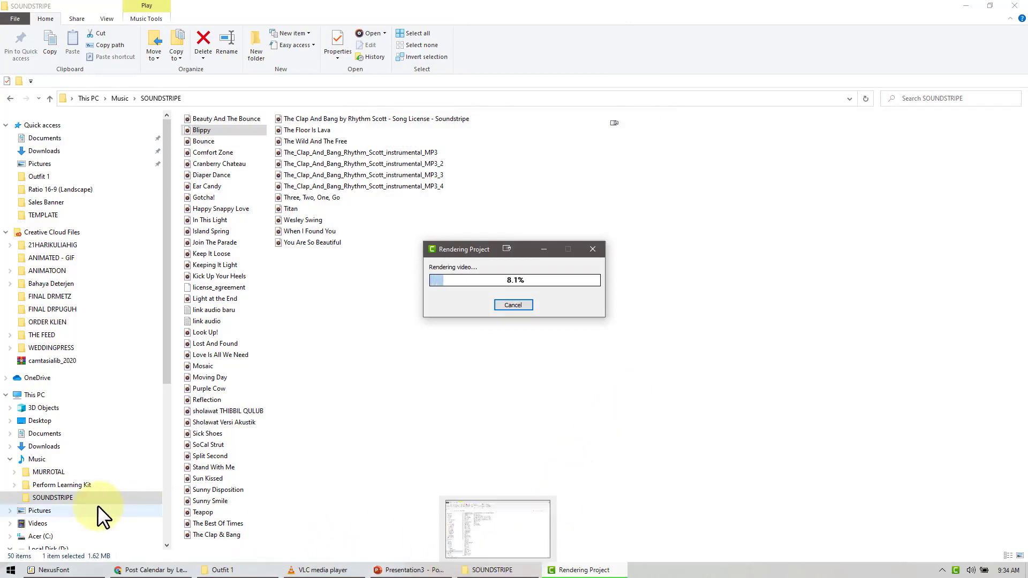
Open the PRIVIEW folder in File Explorer and check the rendering progress.
scroll(97, 506, down, 3)
scroll(99, 505, down, 2)
click(114, 465)
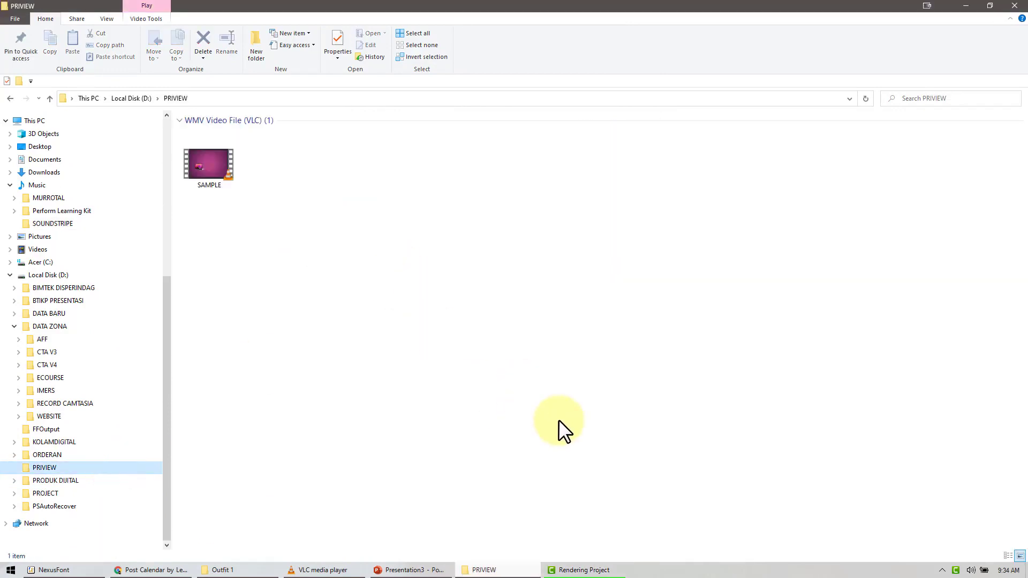
click(14, 326)
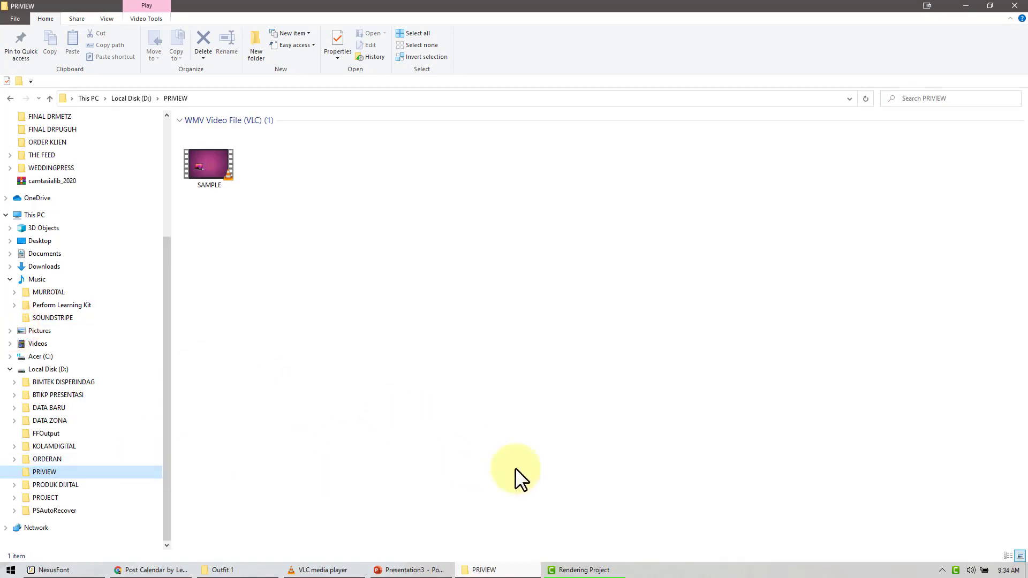
click(569, 568)
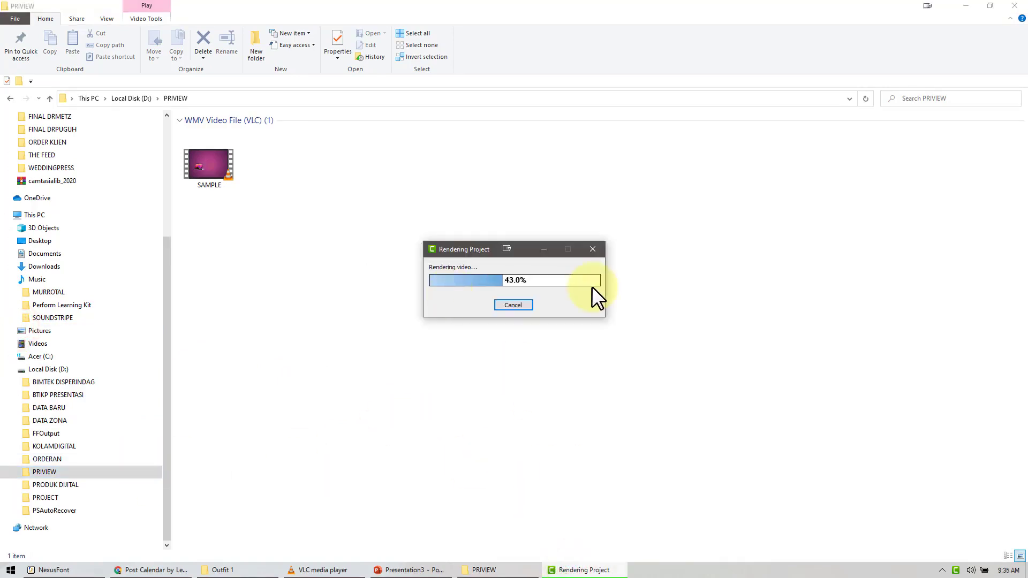
Look through the first three slides of the PowerPoint presentation.
click(409, 570)
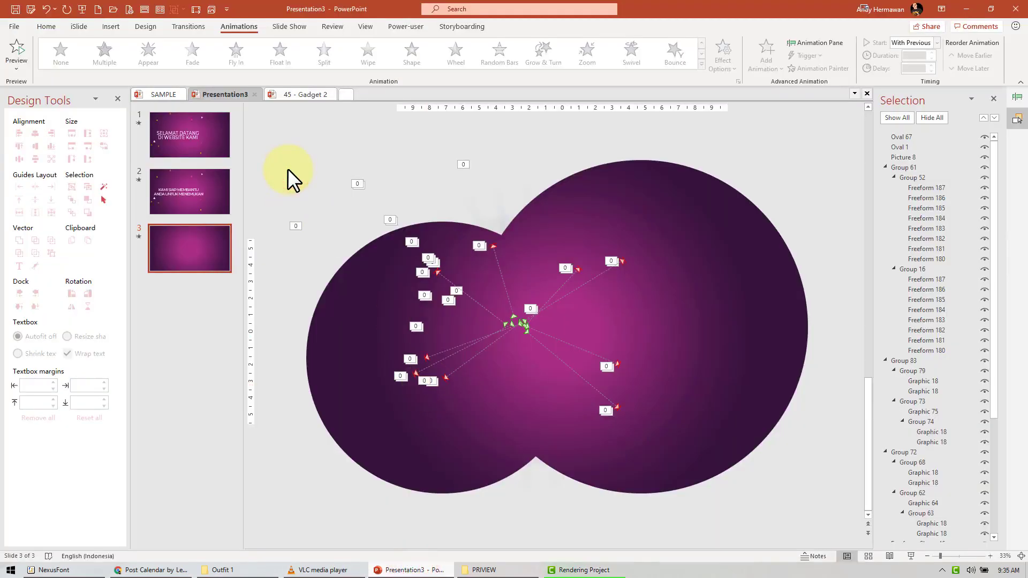
click(195, 137)
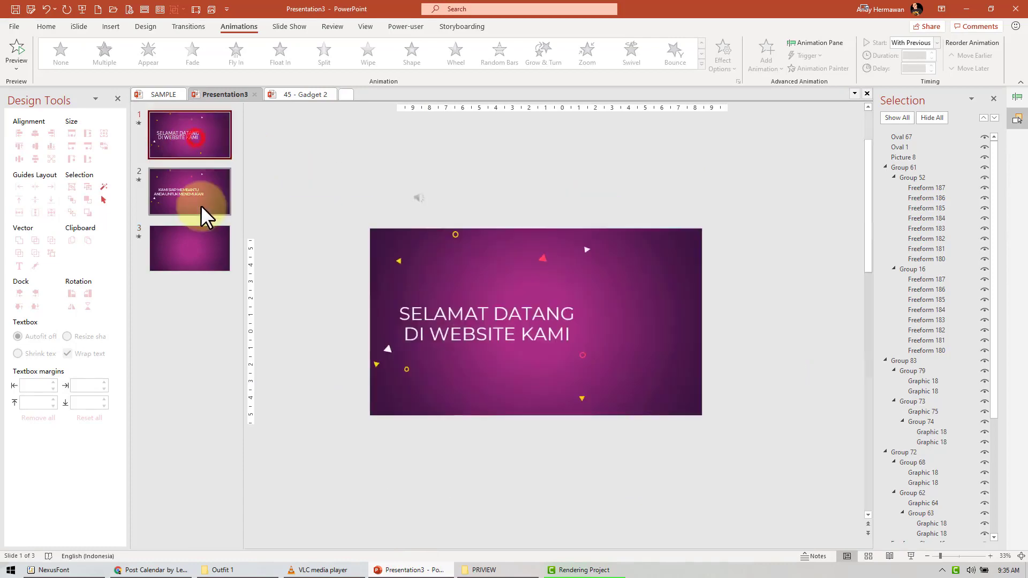
click(202, 209)
click(204, 245)
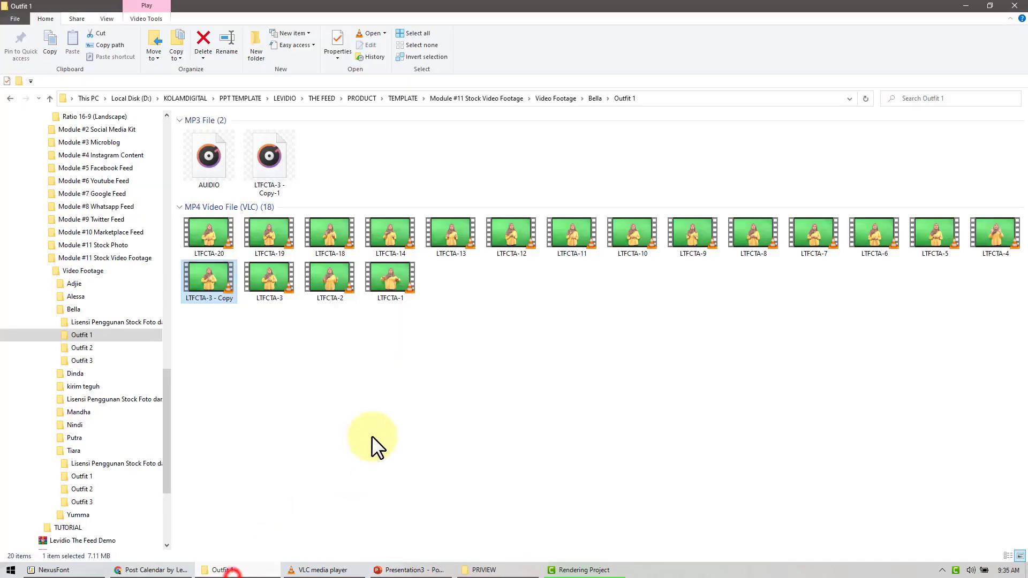
Move from the Outfit 1 footage folder to PRIVIEW and select the rendered SAMPLE_FINAL video.
click(222, 570)
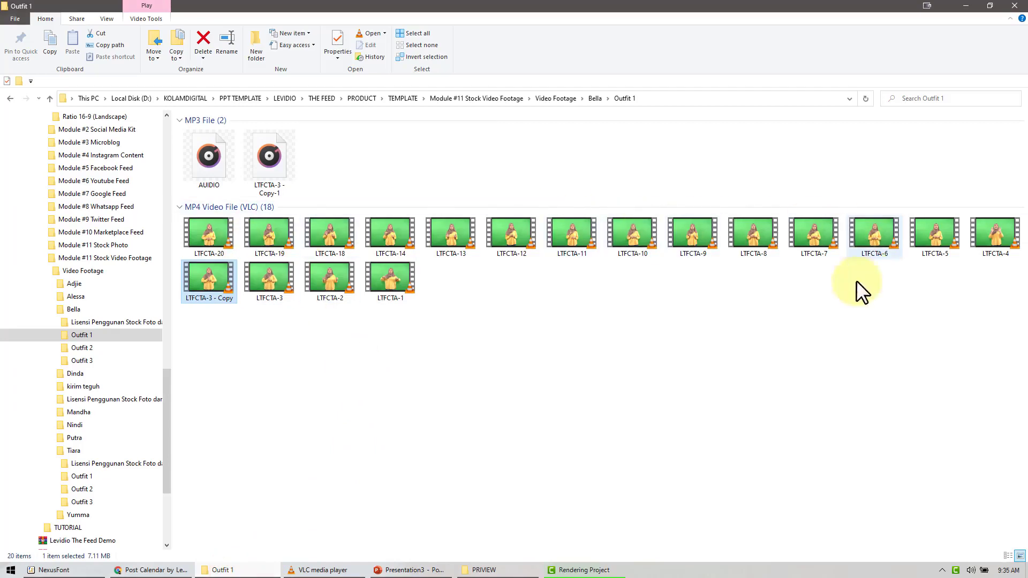
click(552, 365)
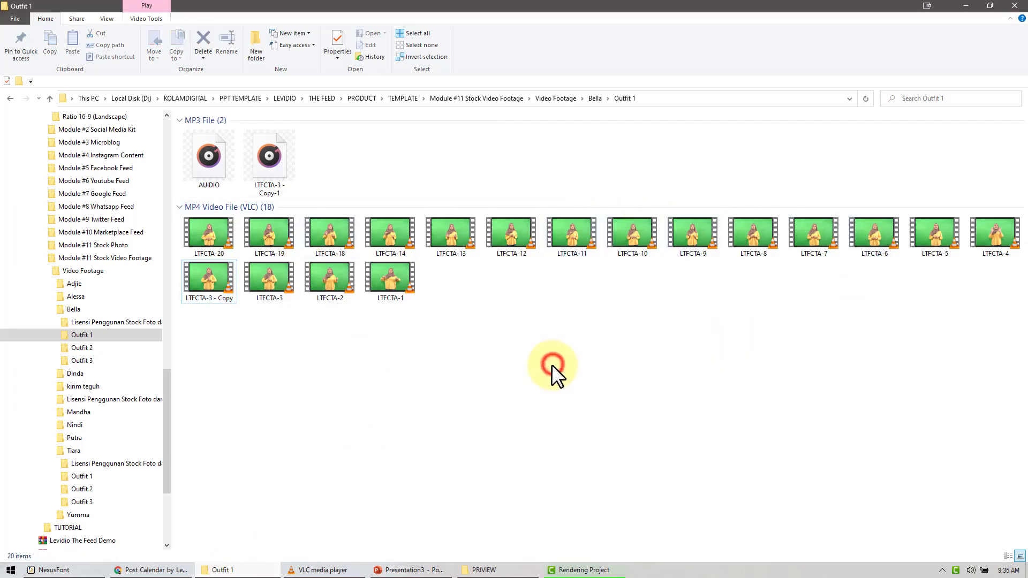
click(594, 570)
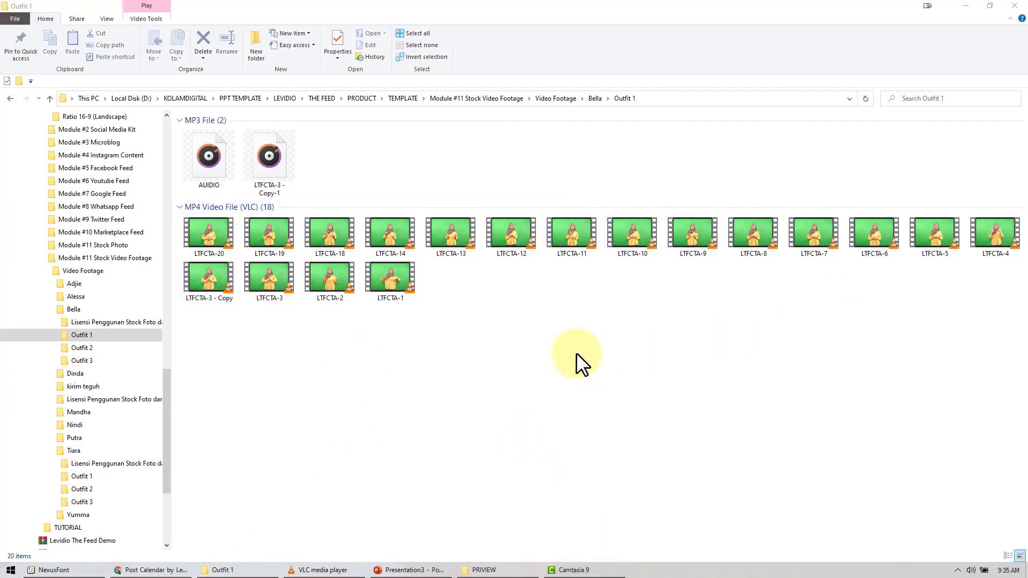
click(484, 570)
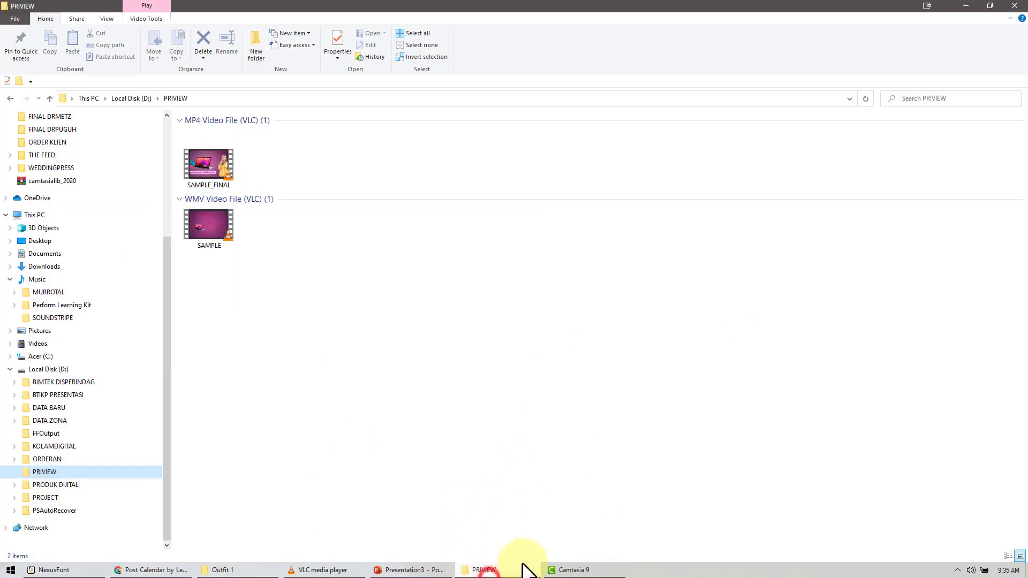
click(217, 162)
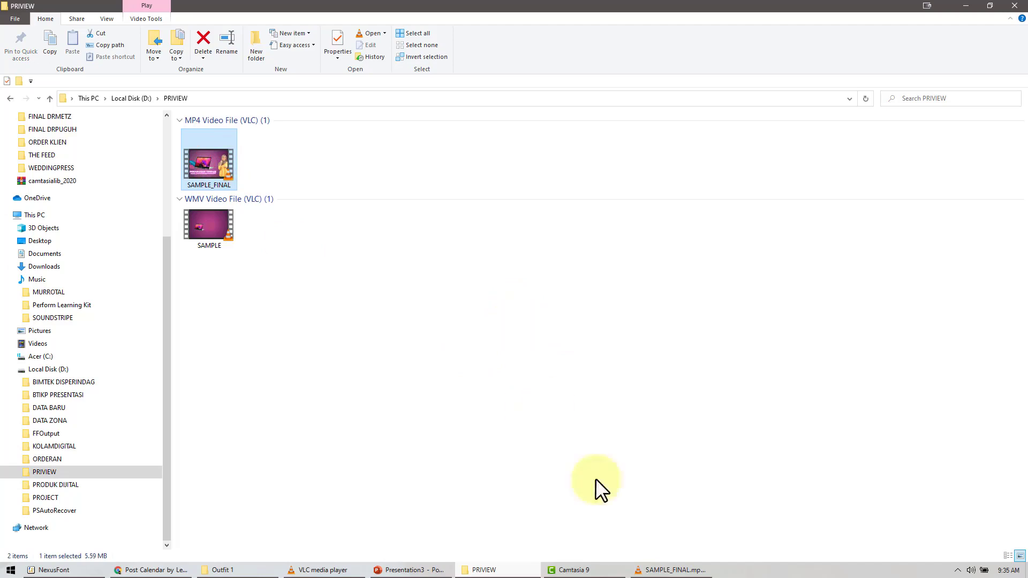
Restart SAMPLE_FINAL.mp4 from the beginning in VLC at a lower volume.
click(696, 568)
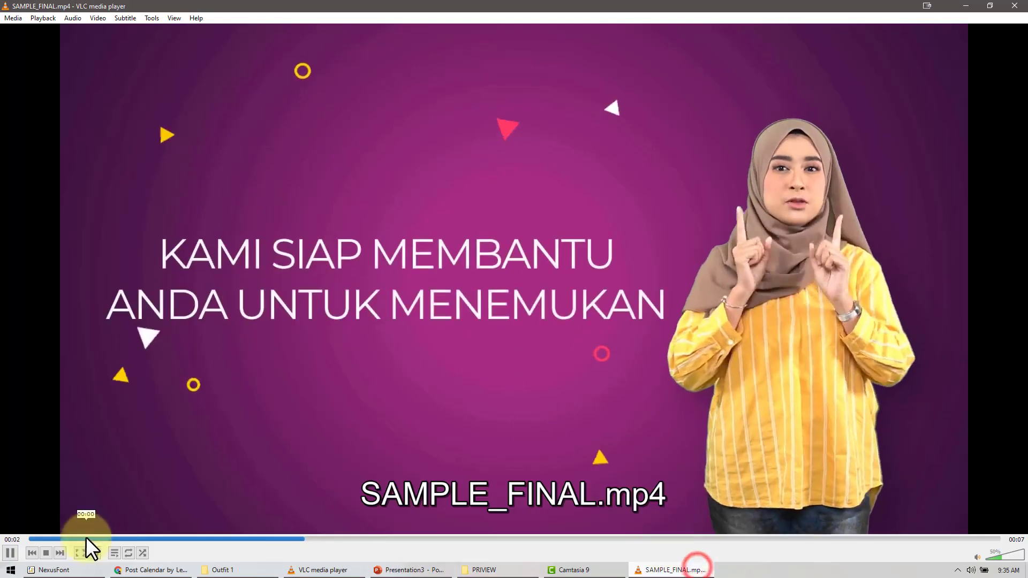
click(46, 552)
click(11, 552)
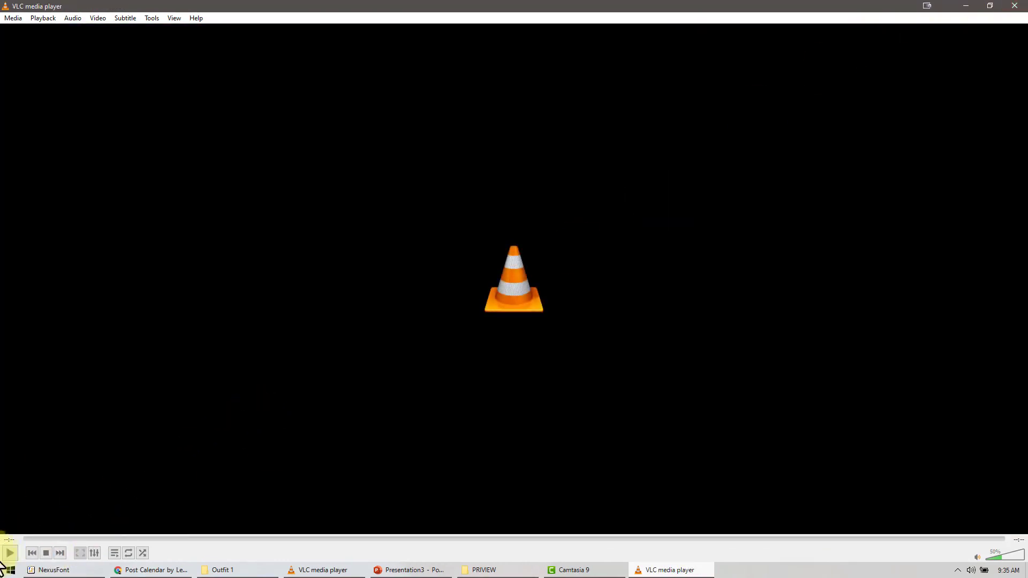
click(12, 556)
scroll(659, 312, down, 3)
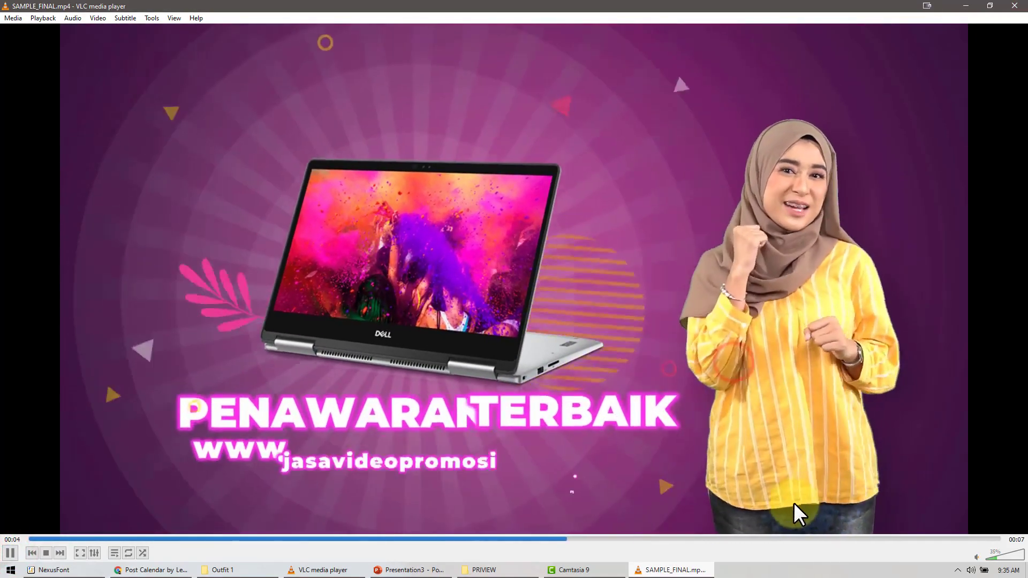
Close VLC and return to the Camtasia project.
click(1013, 6)
click(550, 316)
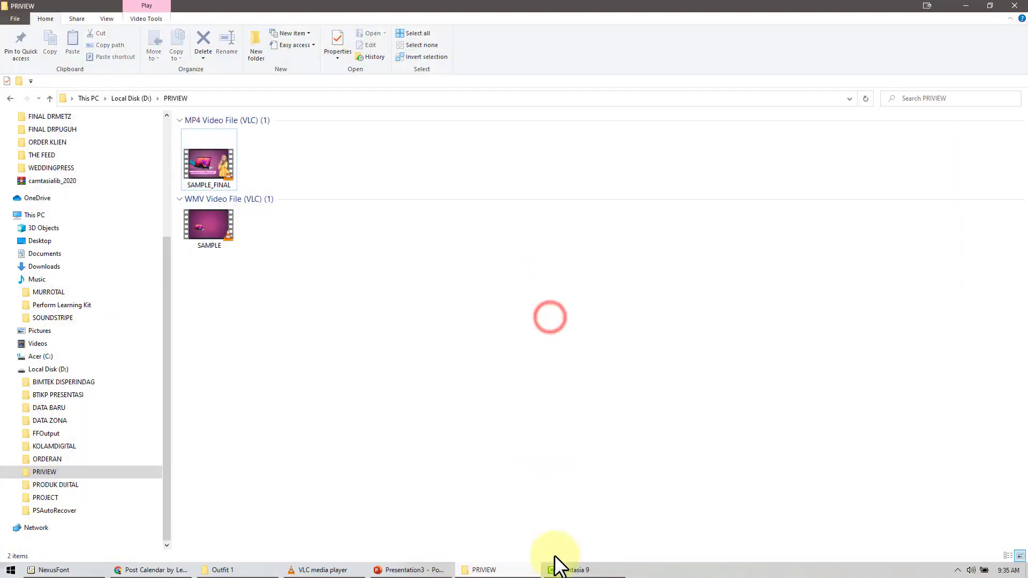
click(568, 570)
Dismiss the production summary and set the presenter's Remove a Color defringe to -13%.
click(592, 432)
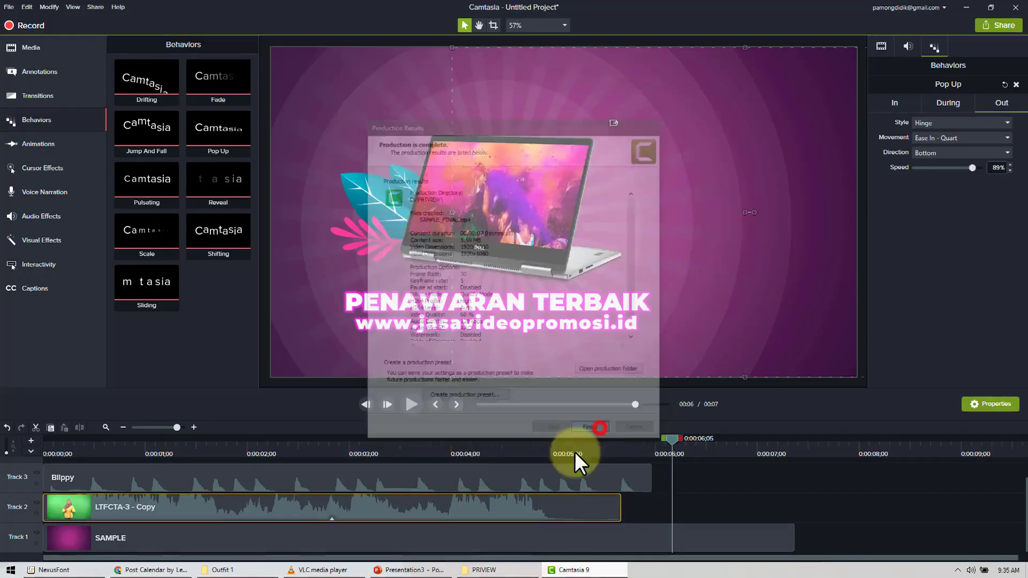
click(506, 509)
click(331, 518)
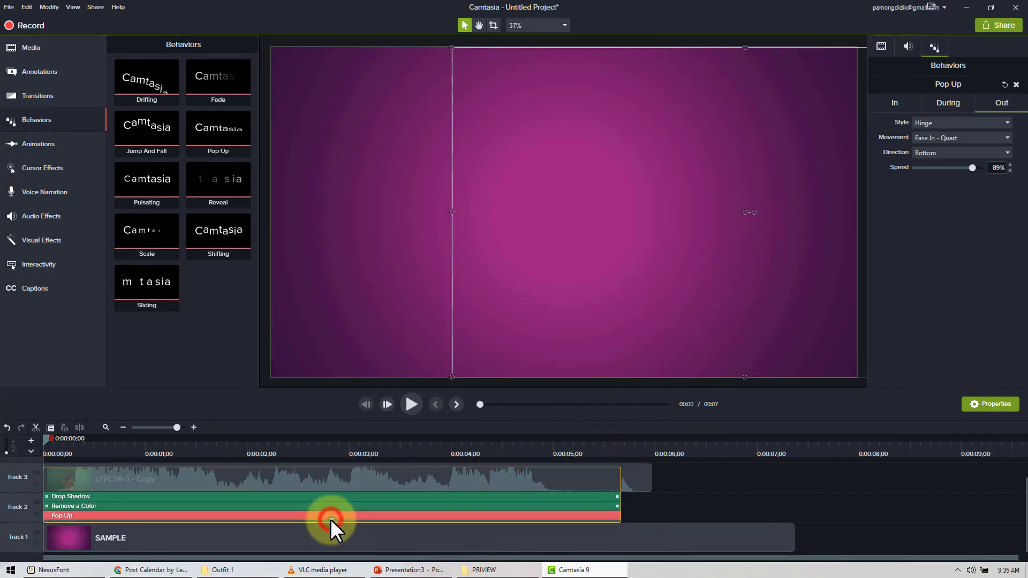
click(179, 506)
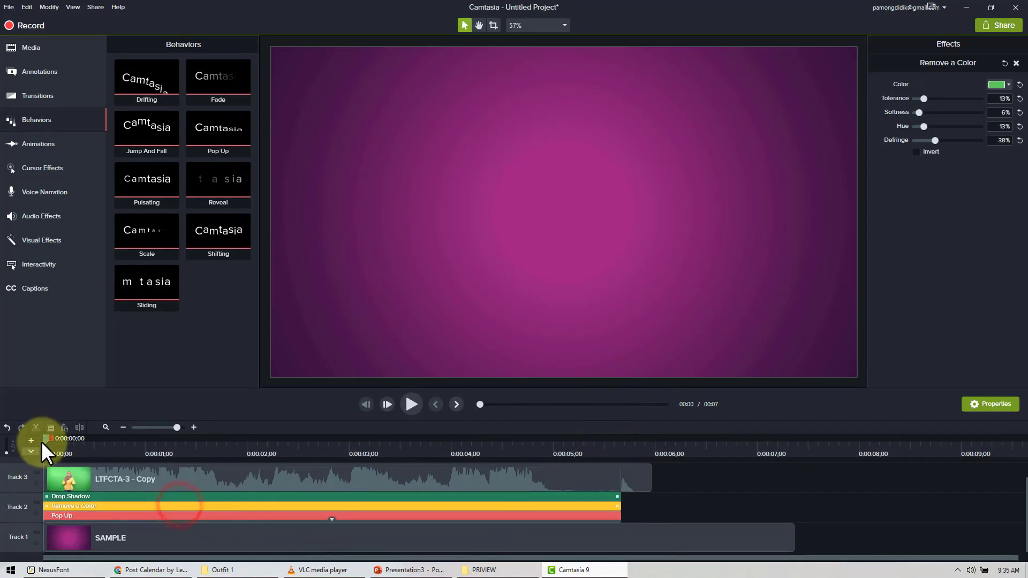
drag(43, 440, 134, 448)
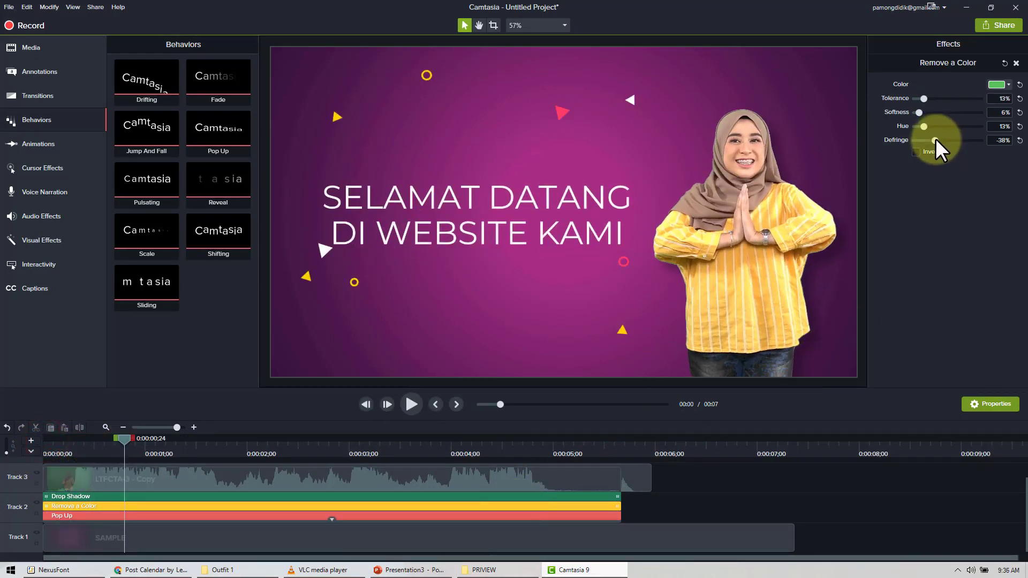
mouse_move(936, 141)
mouse_down()
mouse_move(926, 140)
mouse_move(943, 139)
mouse_up()
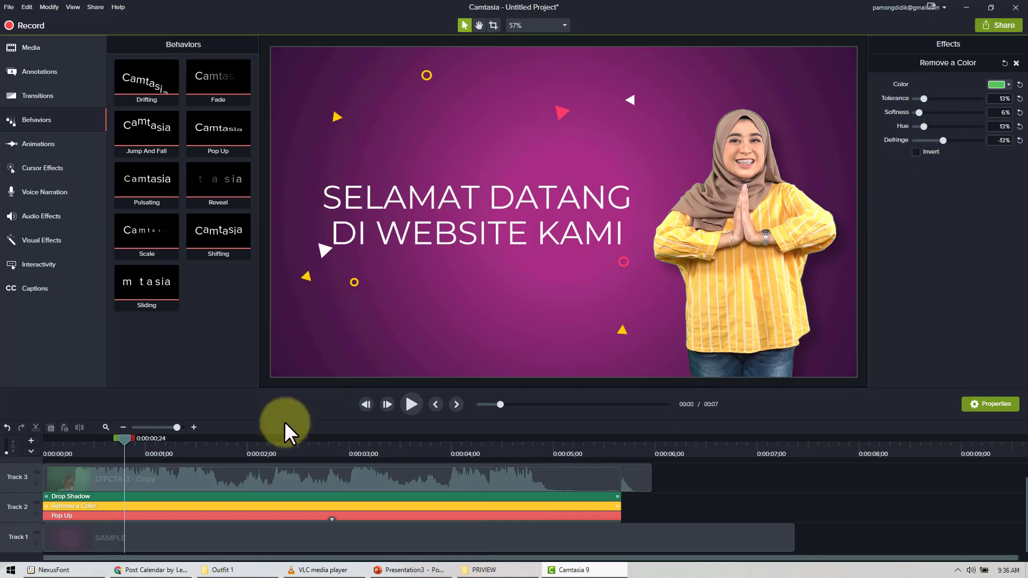
Rewind and play the preview to check the keyed presenter.
drag(123, 438, 32, 448)
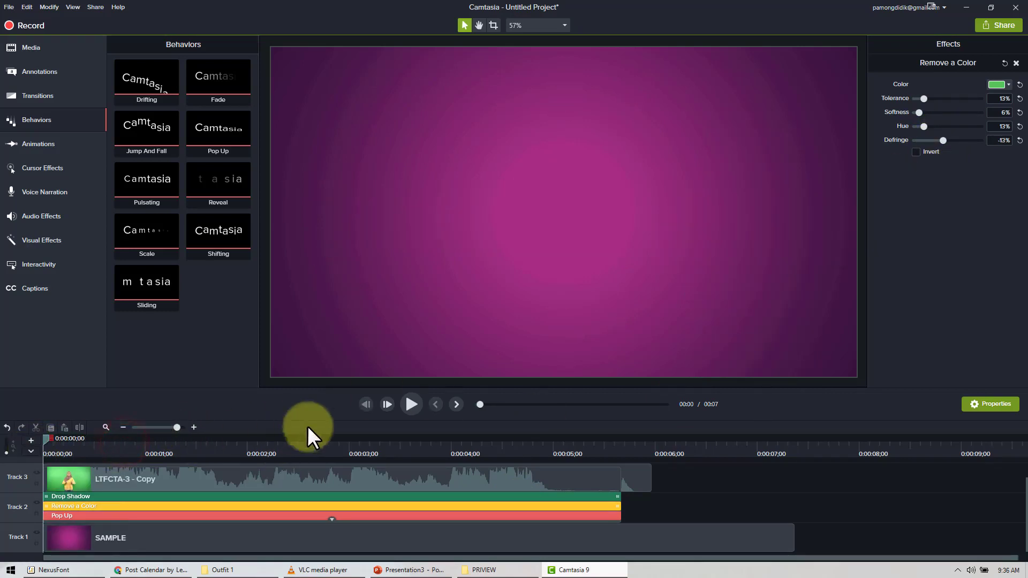
click(411, 406)
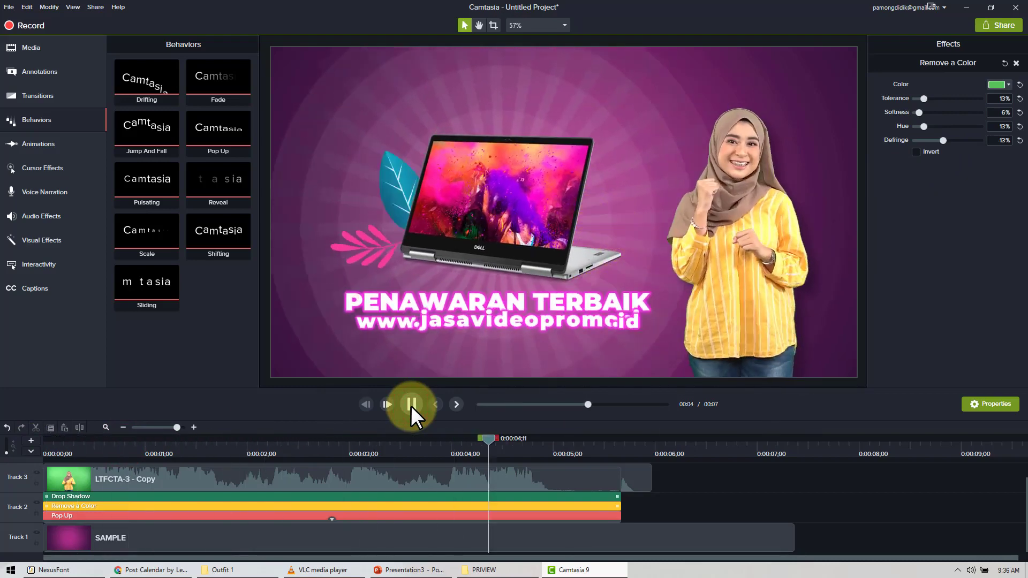
click(410, 406)
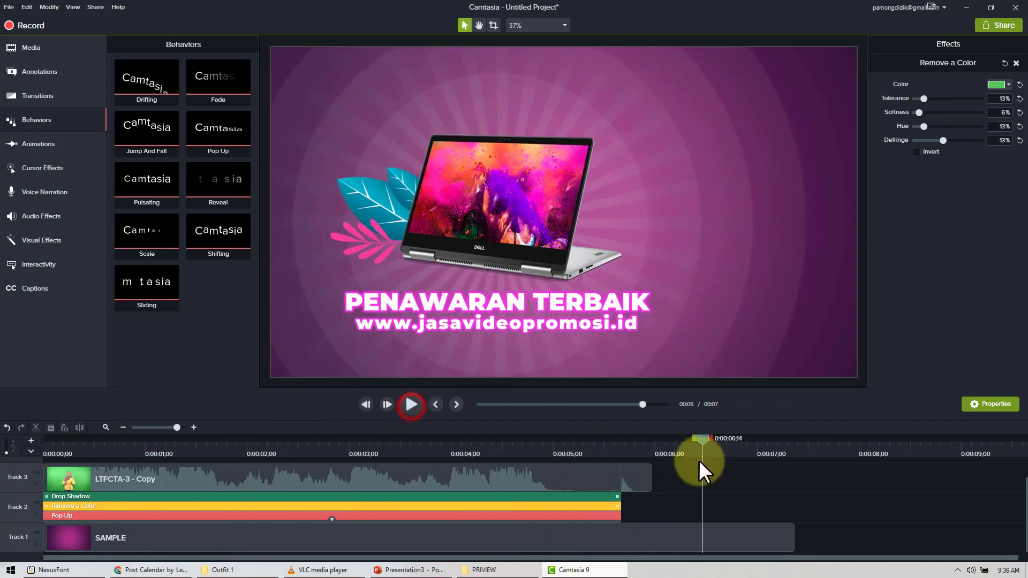
click(704, 501)
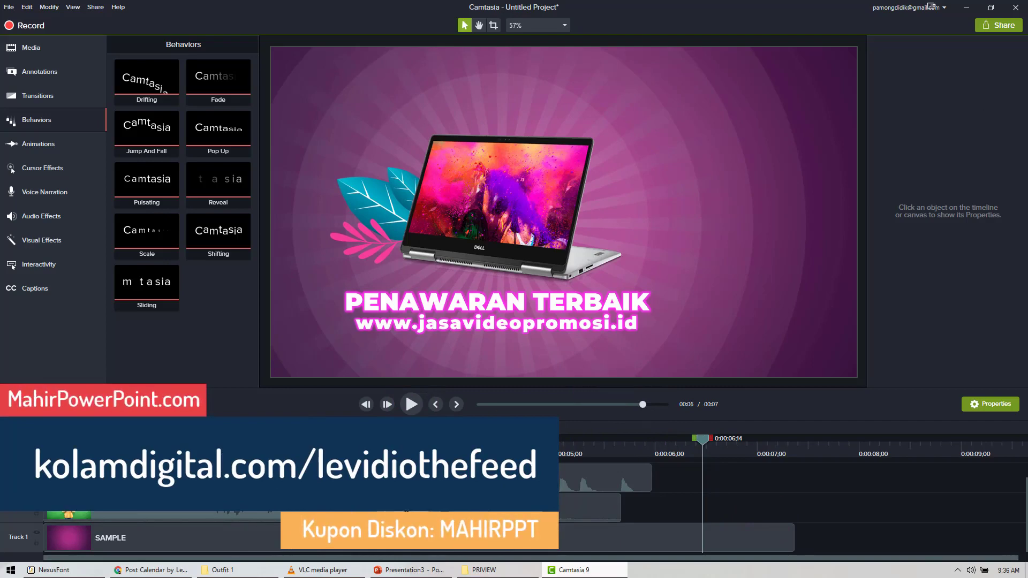
View PowerPoint slide 1 'SELAMAT DATANG DI WEBSITE KAMI', then return to the Outfit 1 folder.
click(396, 569)
click(356, 169)
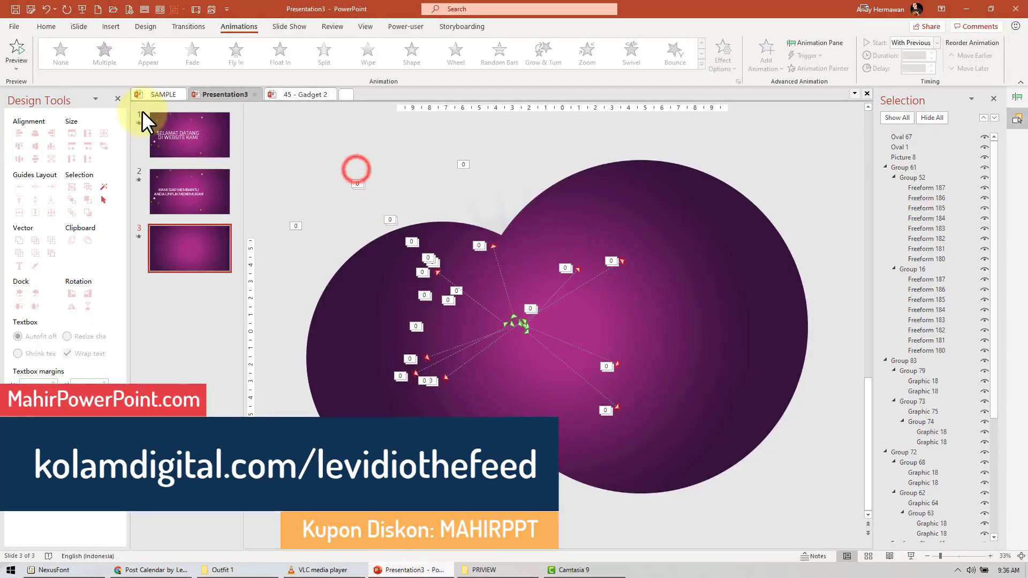
click(141, 122)
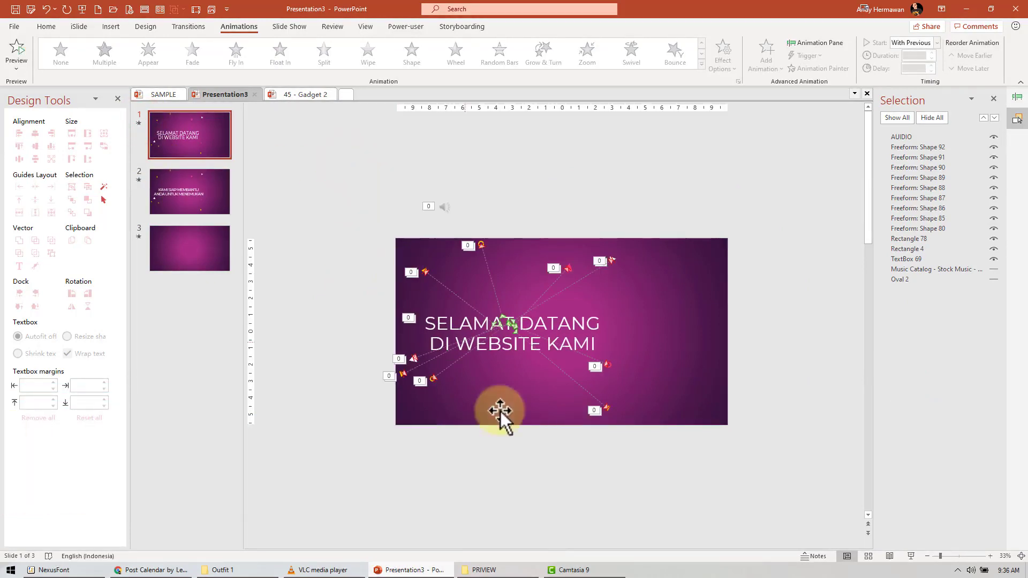
click(259, 568)
click(495, 367)
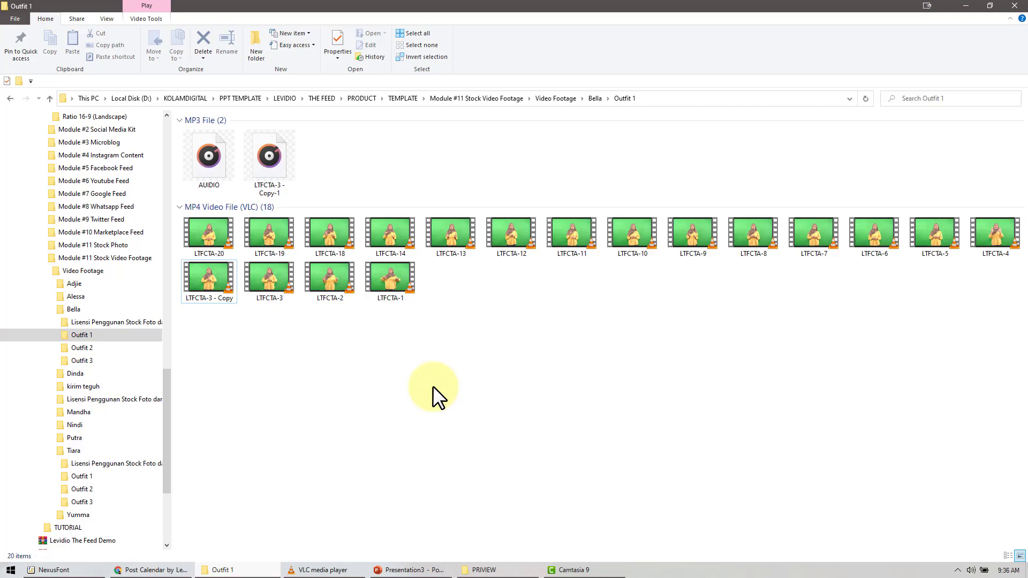
Scrub the Camtasia preview from the welcome frame to the KAMI SIAP MEMBANTU title.
click(583, 569)
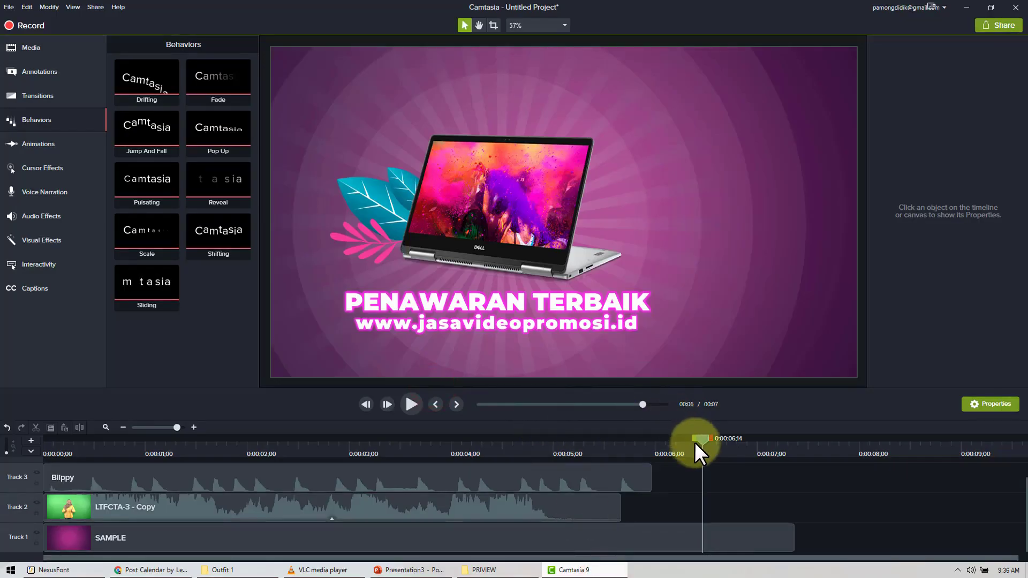
mouse_move(661, 451)
mouse_down()
mouse_move(75, 503)
mouse_move(111, 515)
mouse_up()
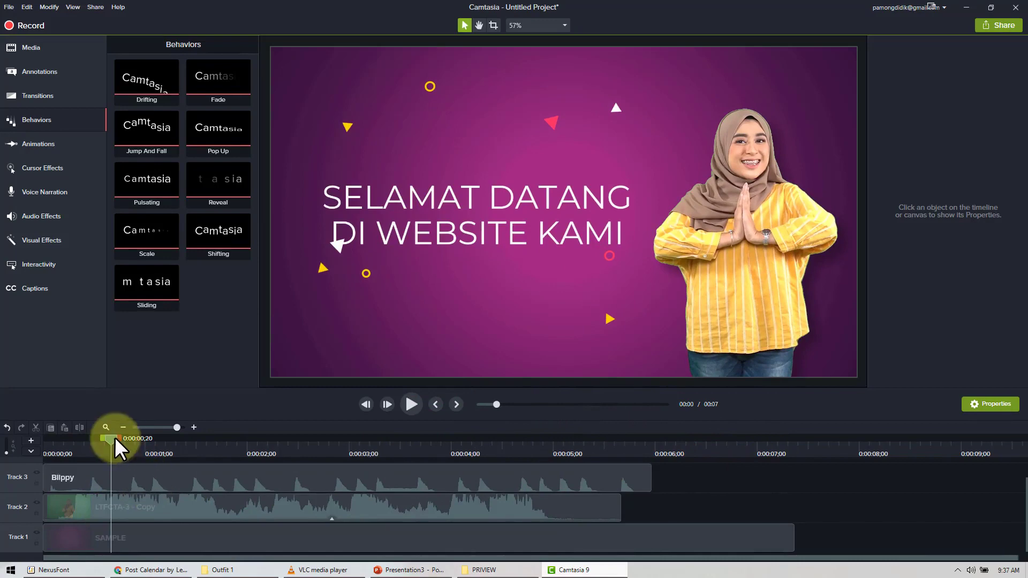
drag(115, 436, 534, 402)
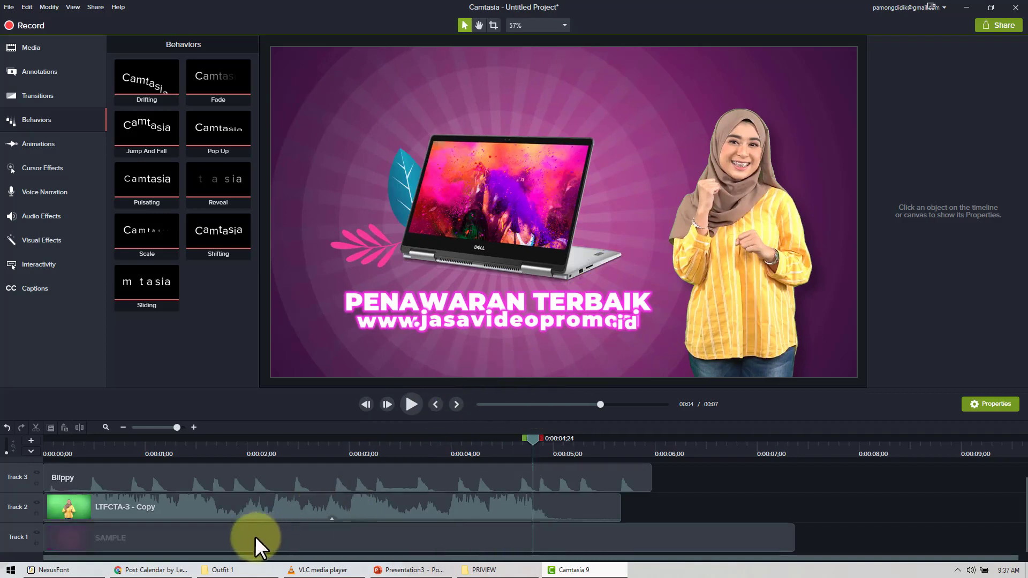
Scroll through the call-to-action script list for the Bella footage in Chrome.
click(177, 570)
scroll(261, 221, down, 1)
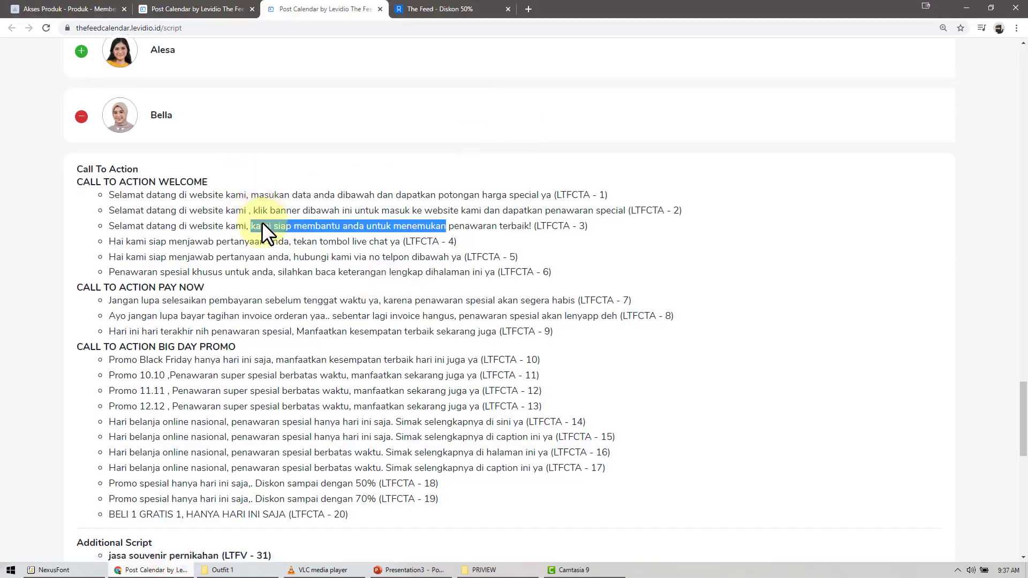
scroll(262, 221, down, 5)
scroll(261, 222, down, 5)
scroll(262, 222, down, 2)
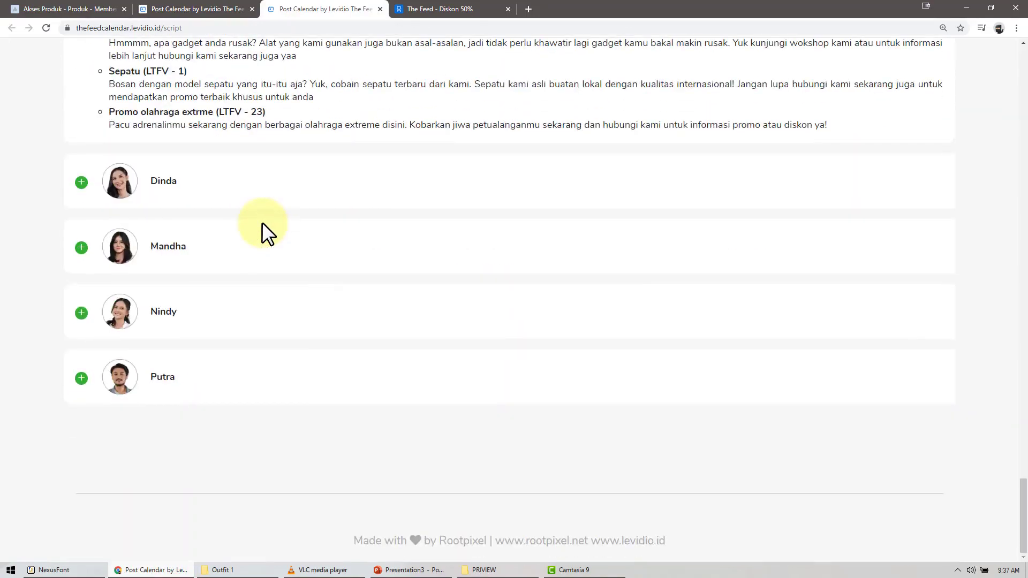
scroll(261, 222, up, 3)
scroll(264, 229, up, 8)
scroll(264, 230, up, 3)
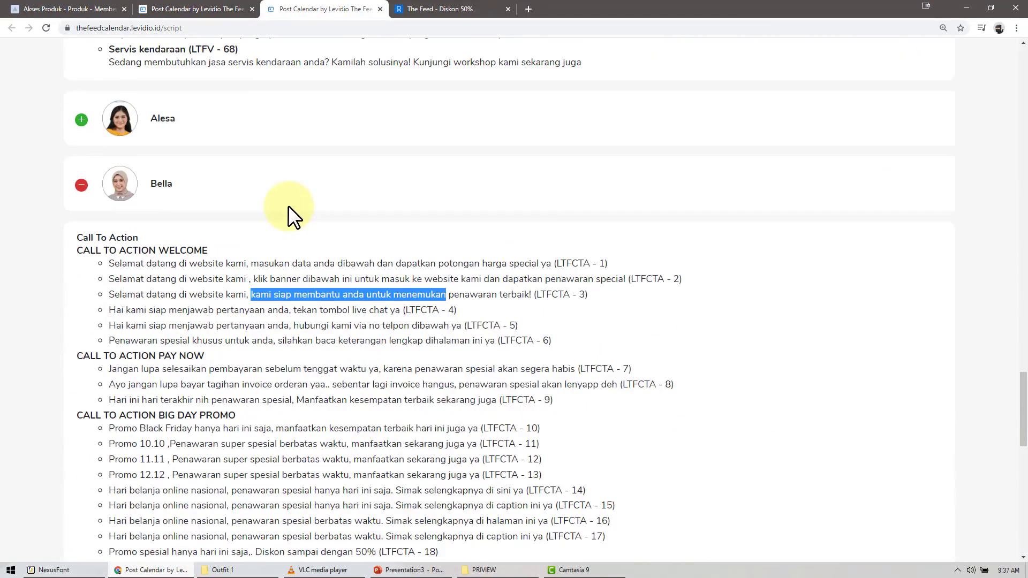
Show 'The Feed - Diskon 50%' page scrolled to its top.
click(474, 11)
scroll(601, 288, up, 1)
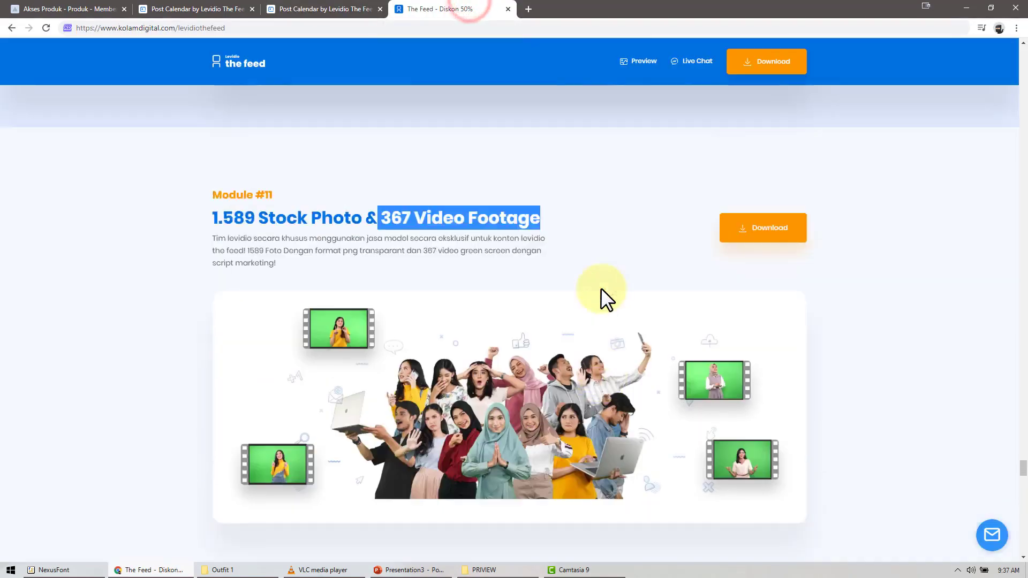
scroll(603, 298, up, 3)
drag(1023, 459, 1024, 18)
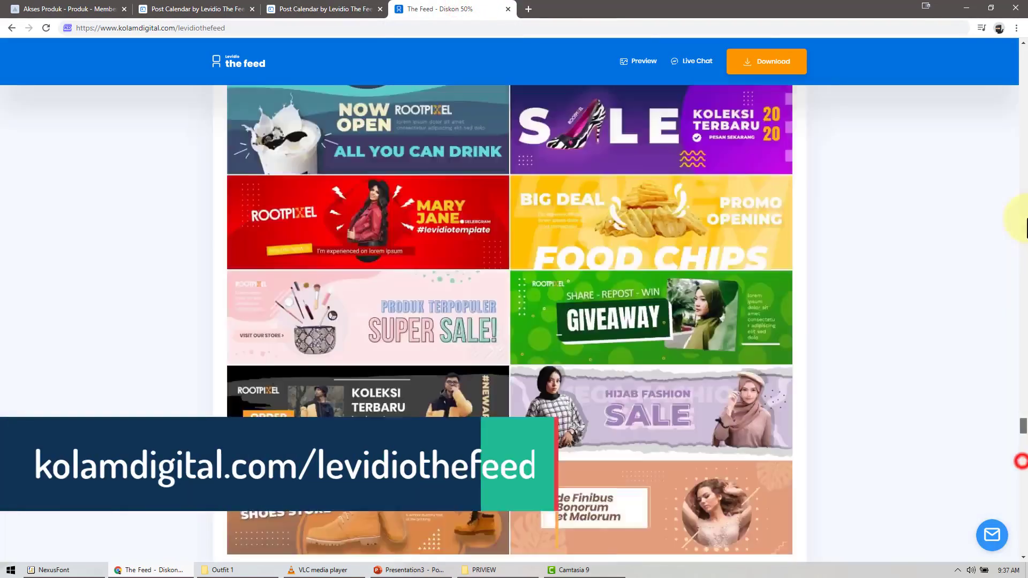
scroll(589, 233, up, 5)
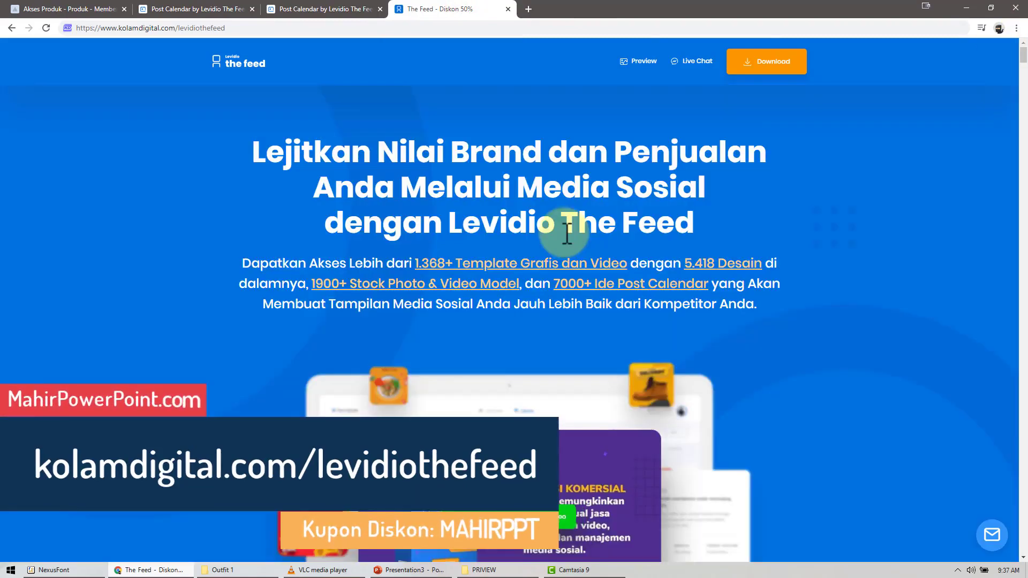